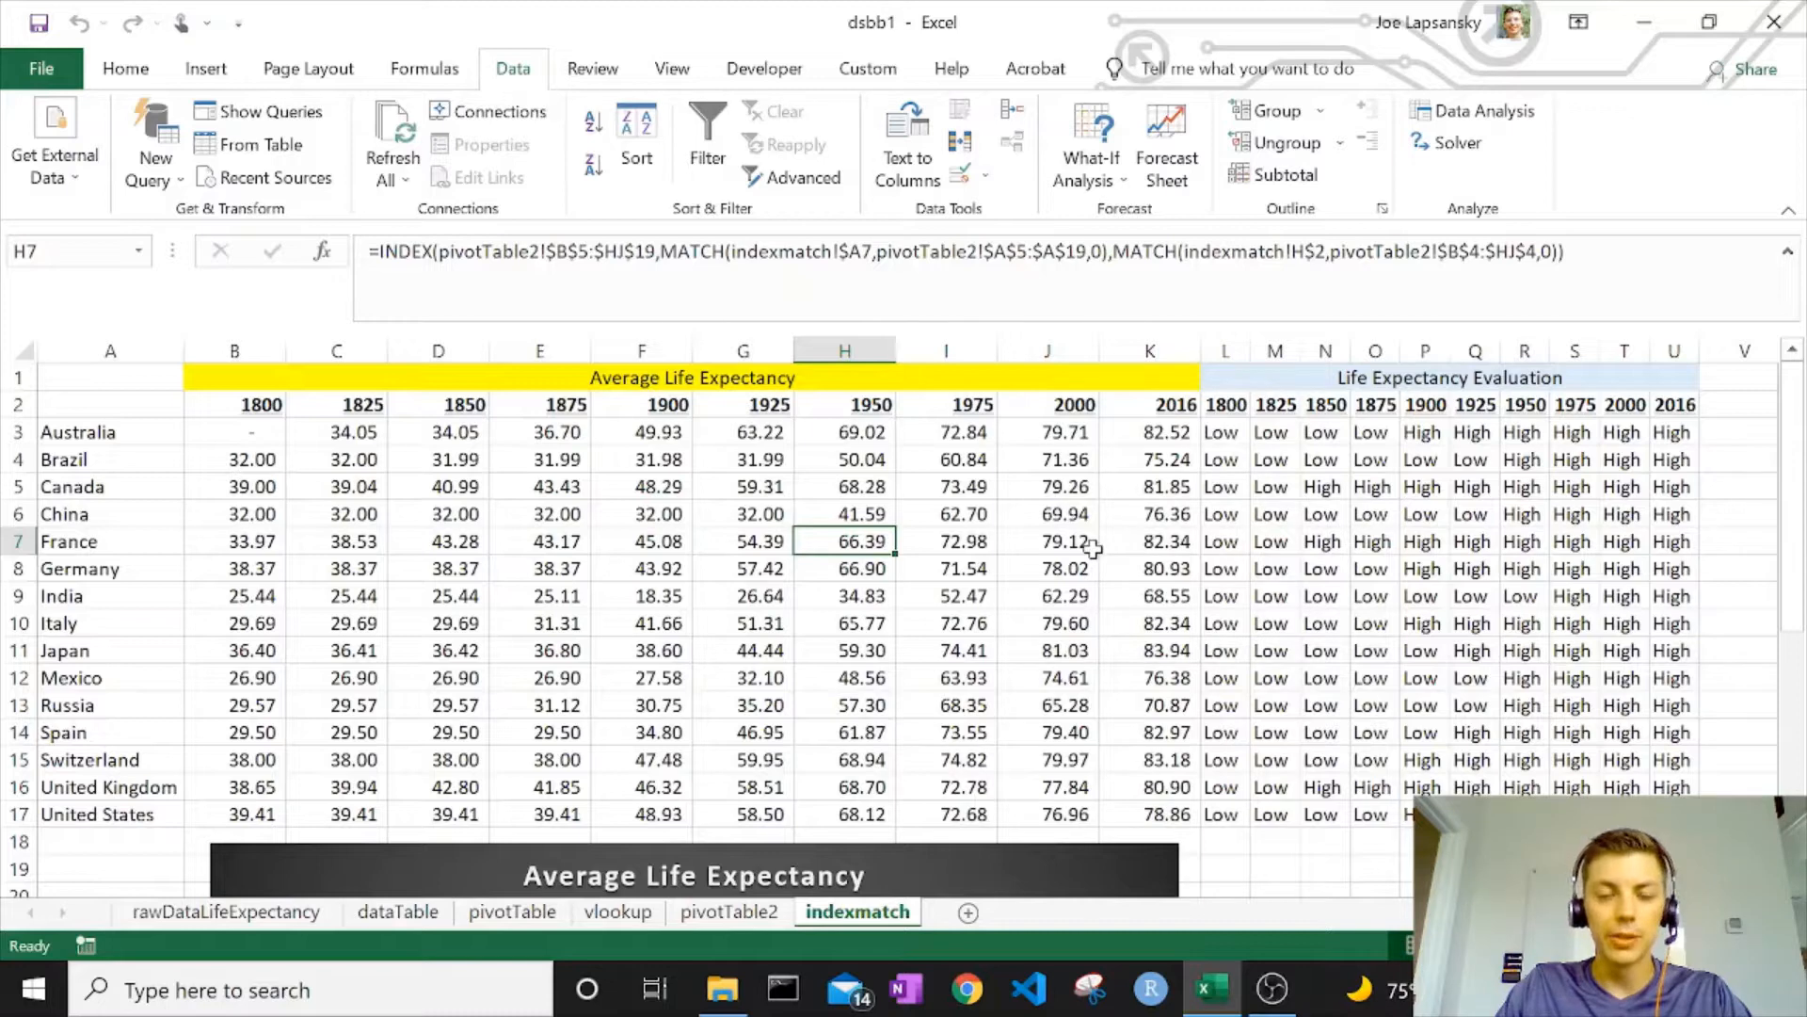
Glance at What-If Analysis, review the INDEX/MATCH formulas in I7 and I8, then switch to dataTable
{"action": "left_click", "coordinate": [1099, 171]}
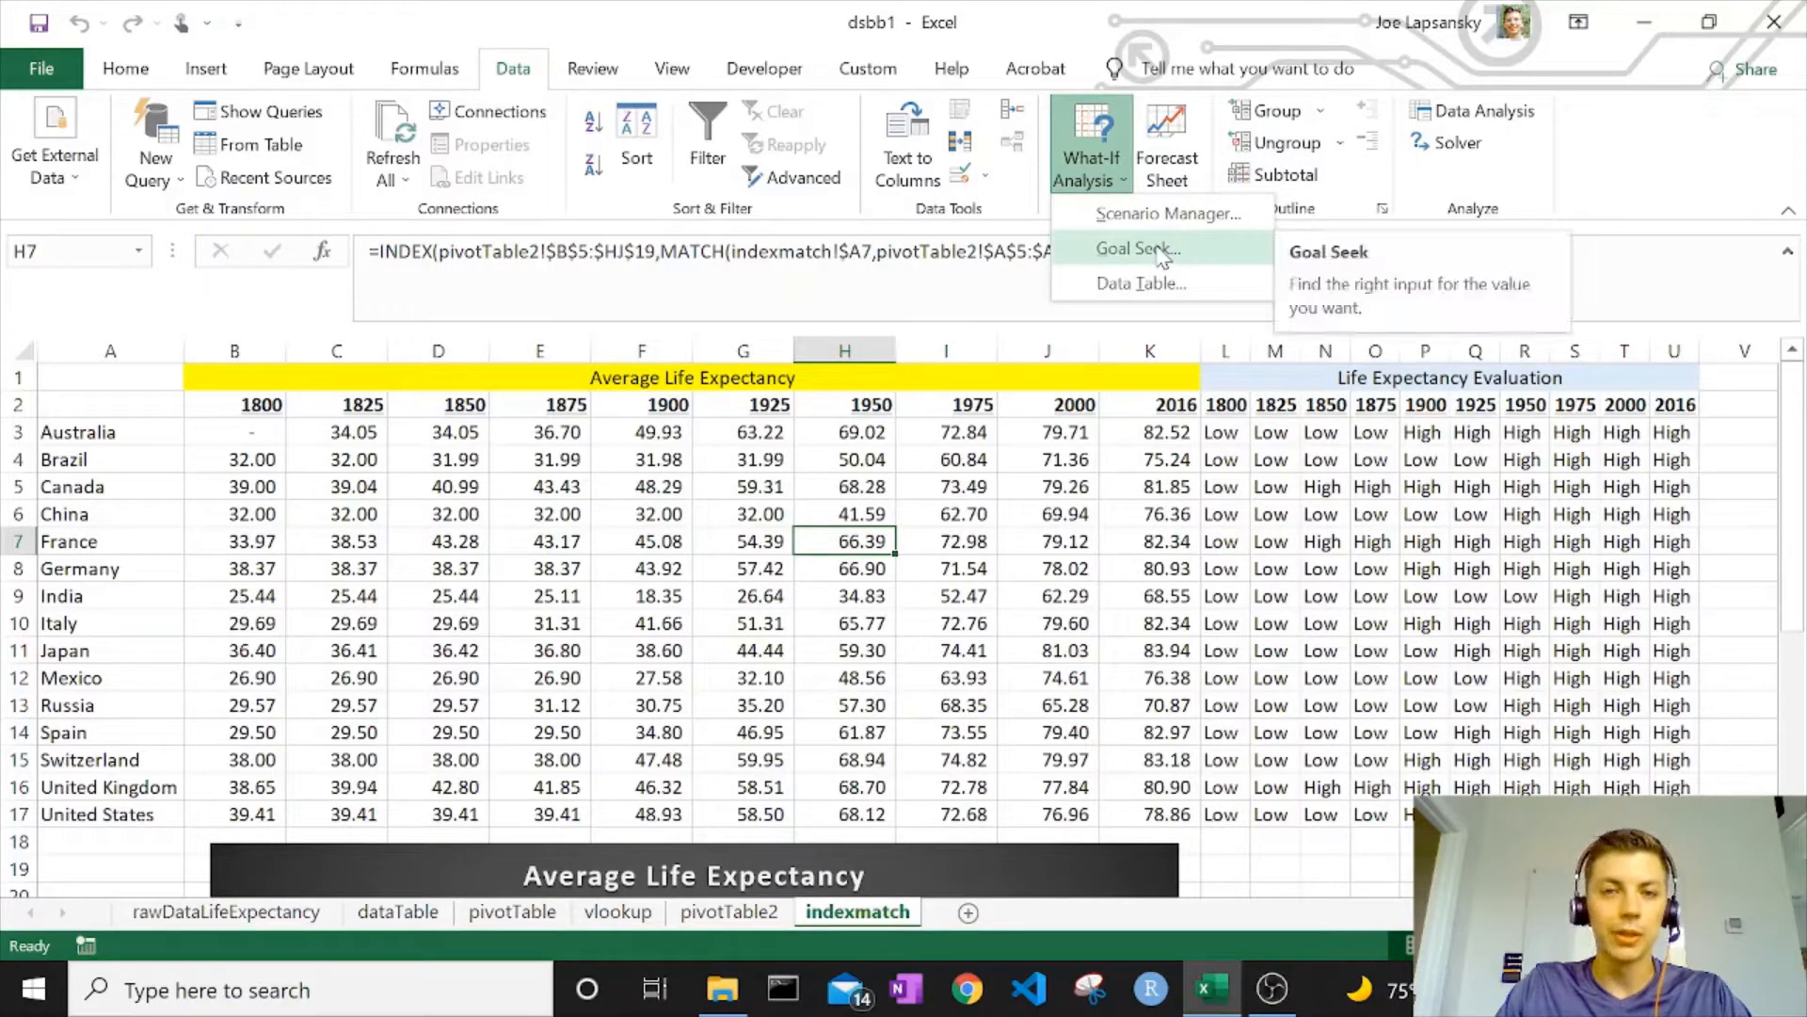
{"action": "left_click", "coordinate": [1021, 625]}
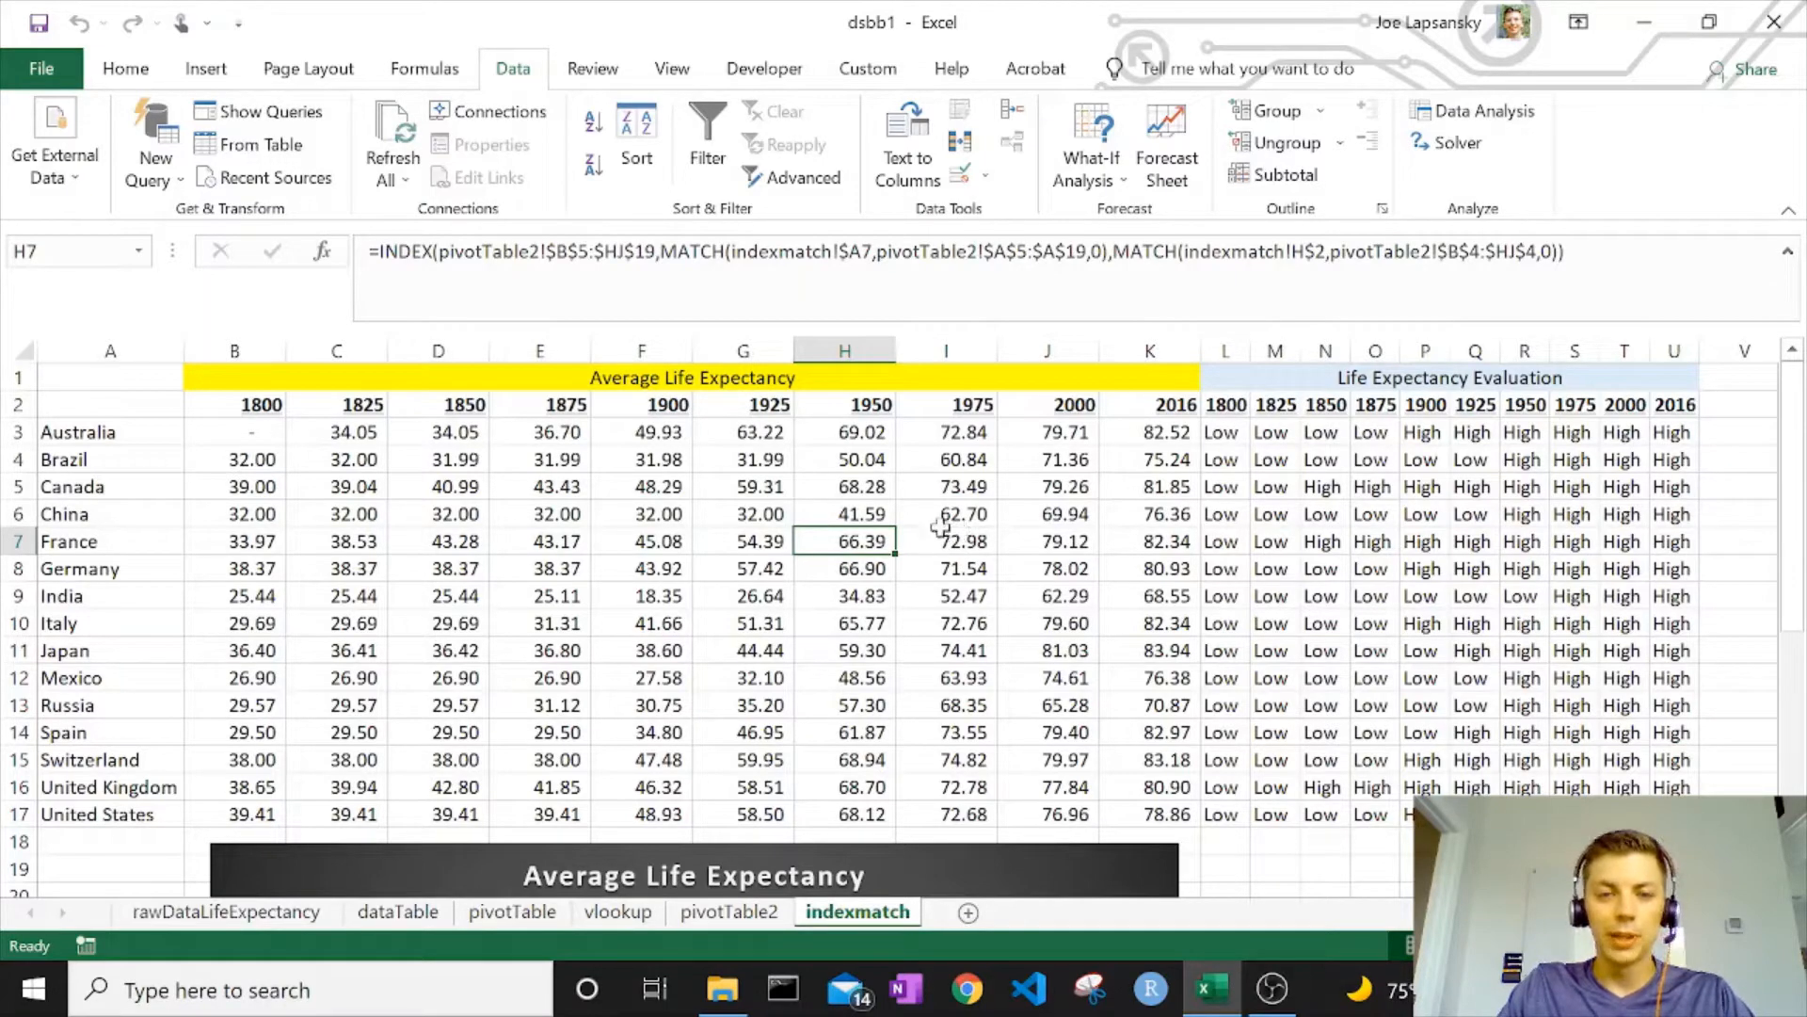
{"action": "left_click", "coordinate": [939, 541]}
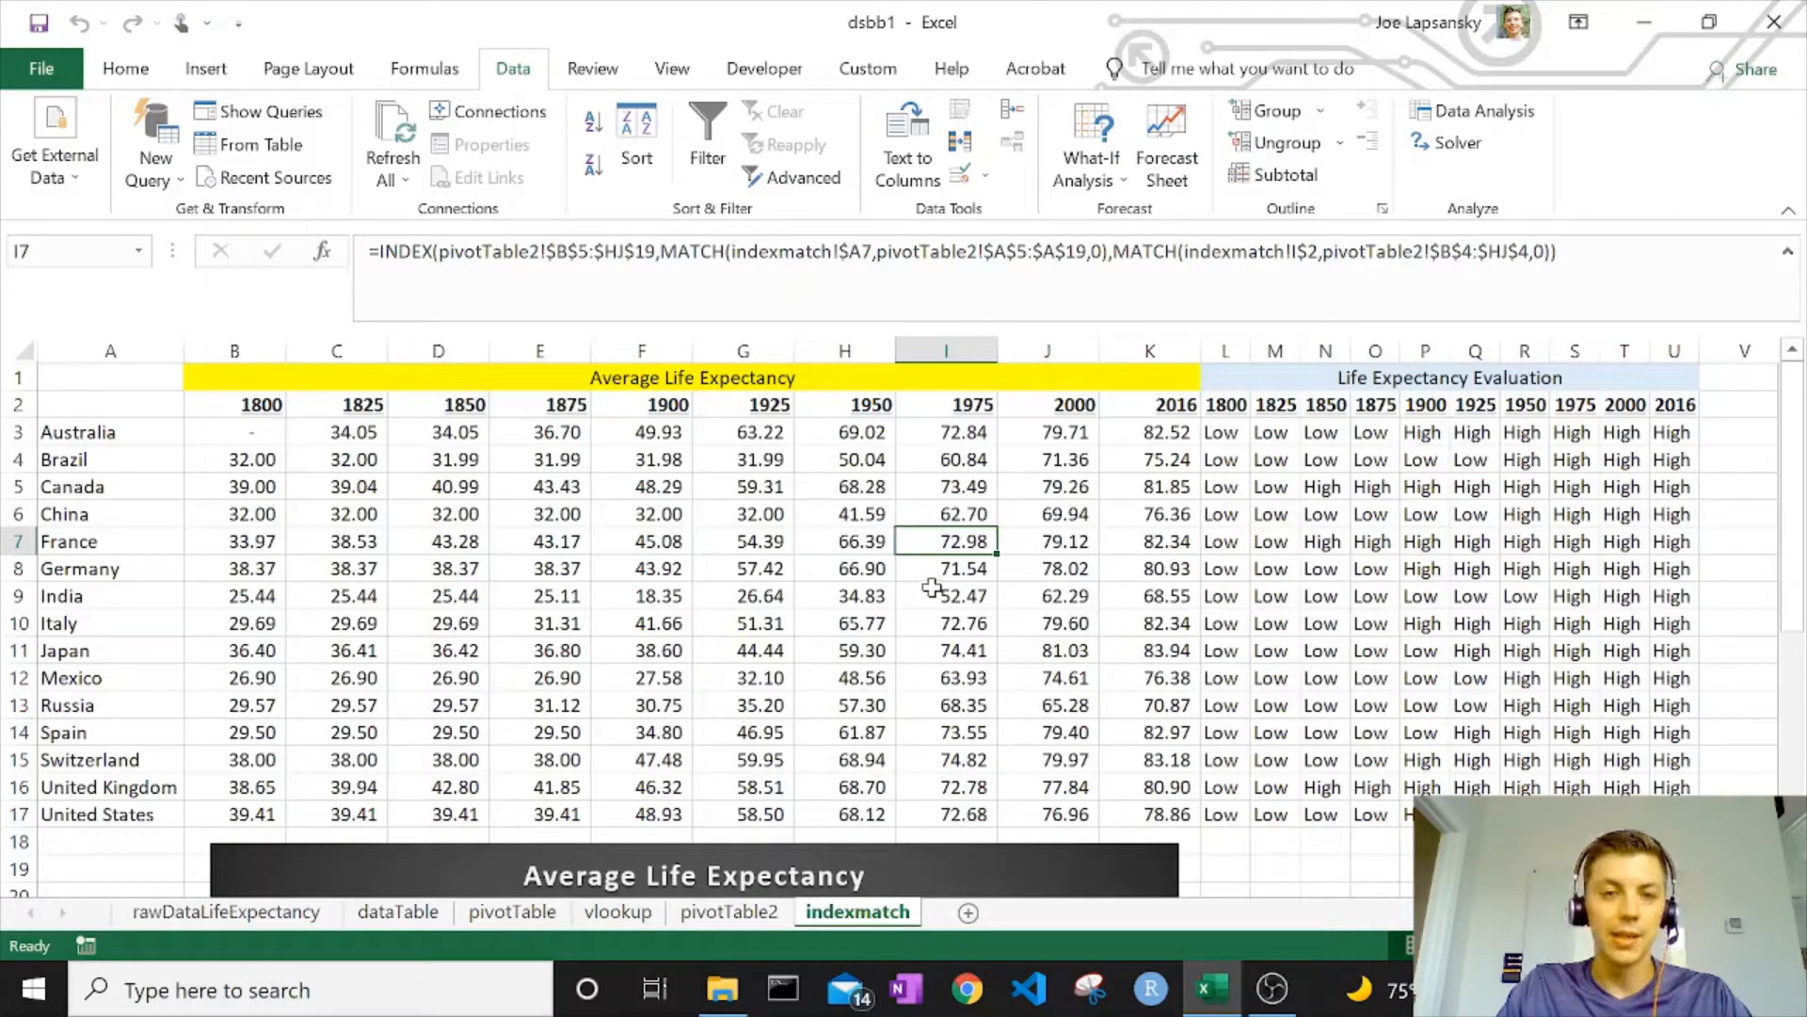
{"action": "left_click", "coordinate": [935, 566]}
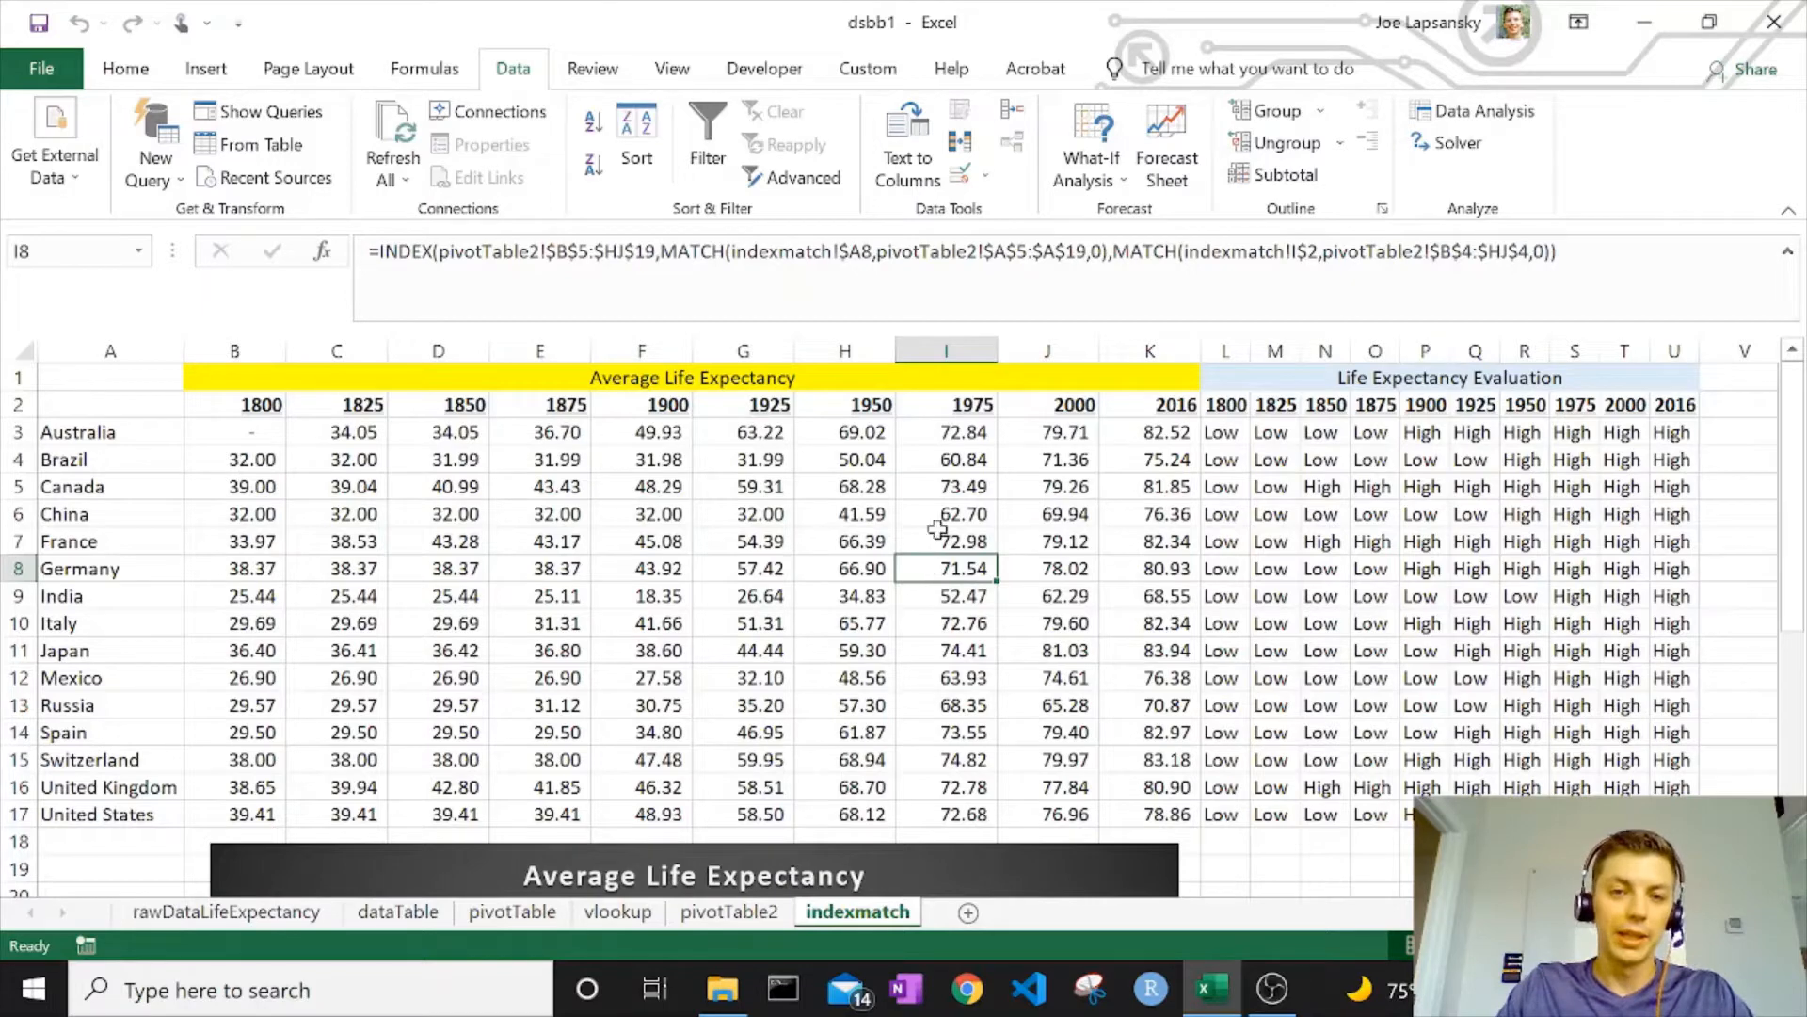
{"action": "left_click", "coordinate": [941, 538]}
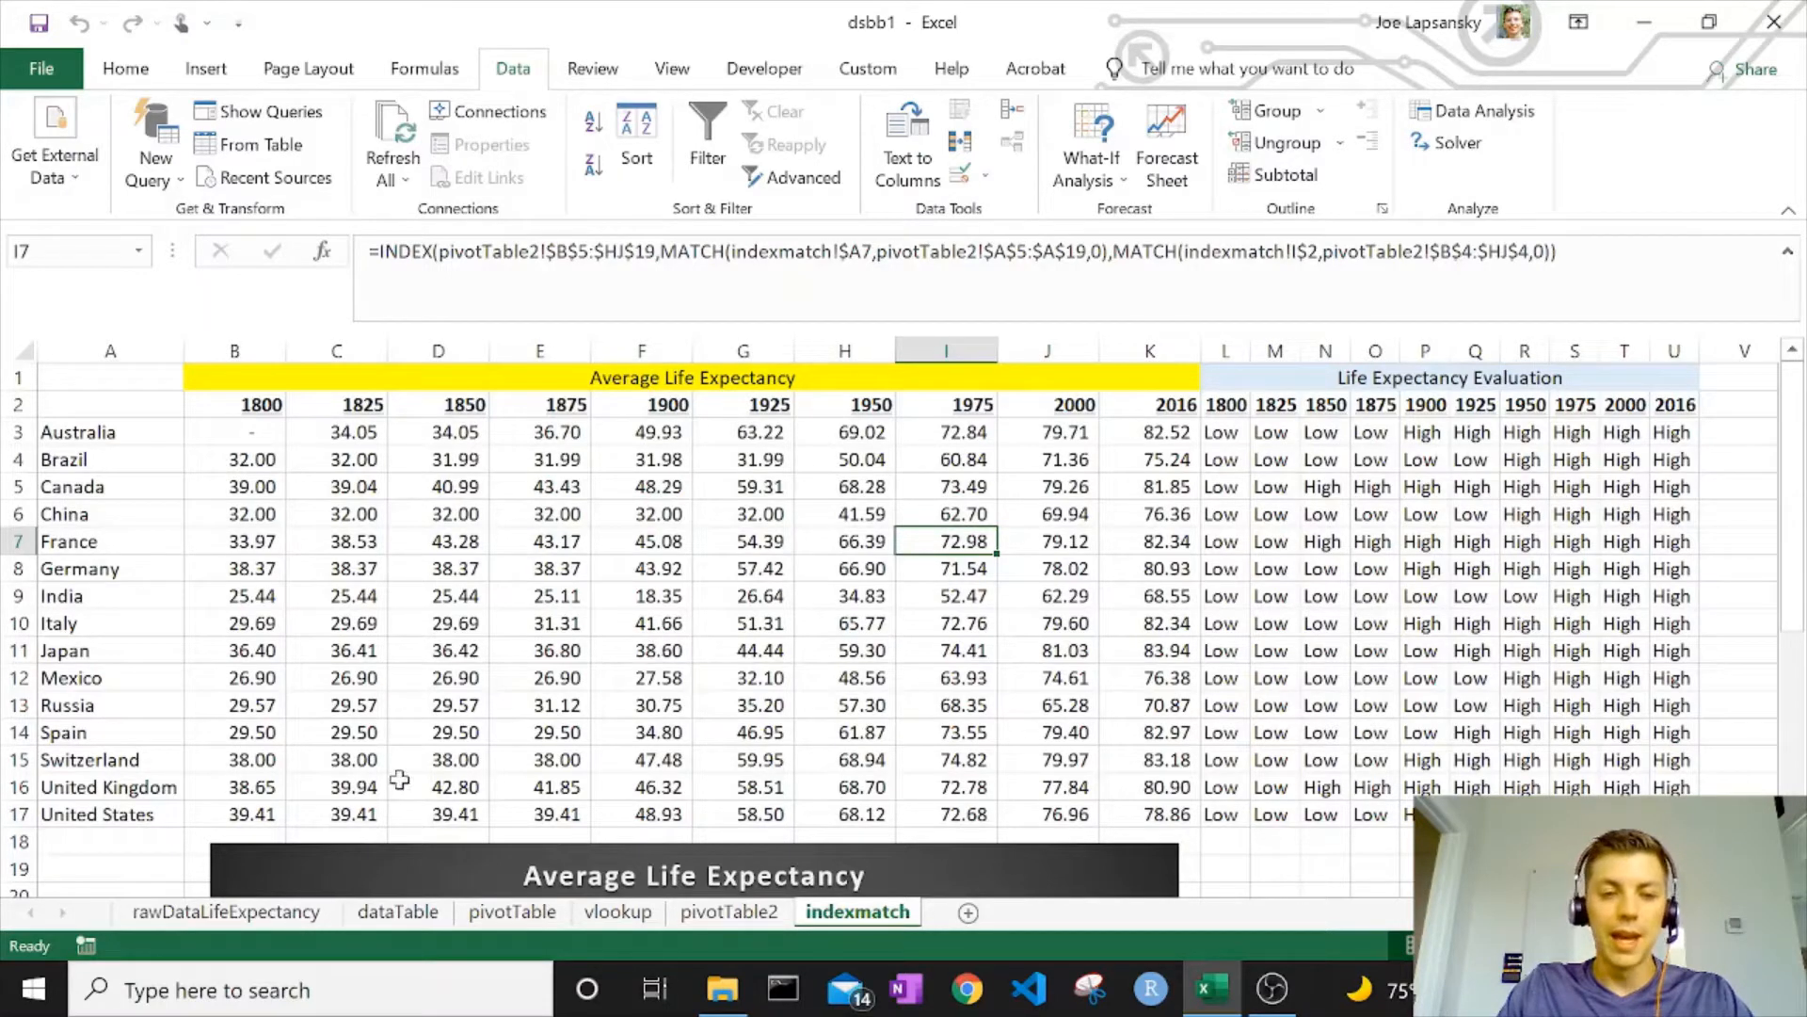
{"action": "left_click", "coordinate": [396, 913]}
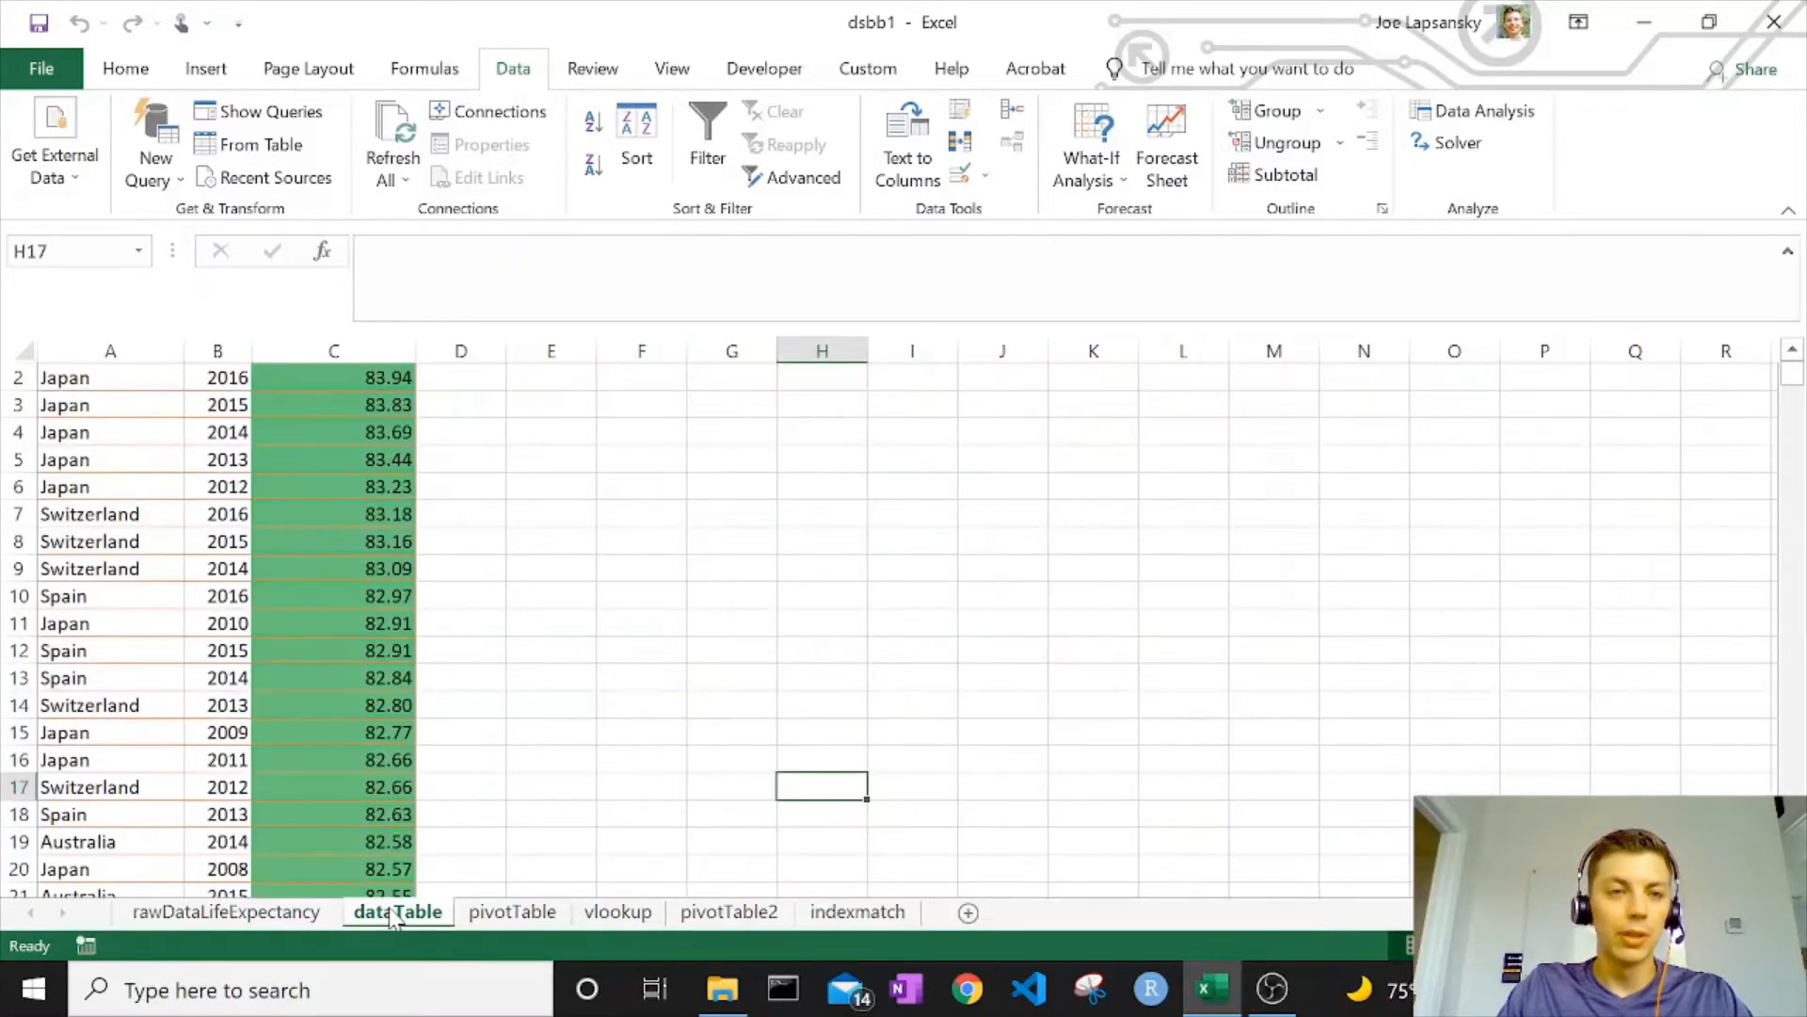
{"action": "left_click", "coordinate": [435, 625]}
{"action": "key", "text": "ctrl+Home"}
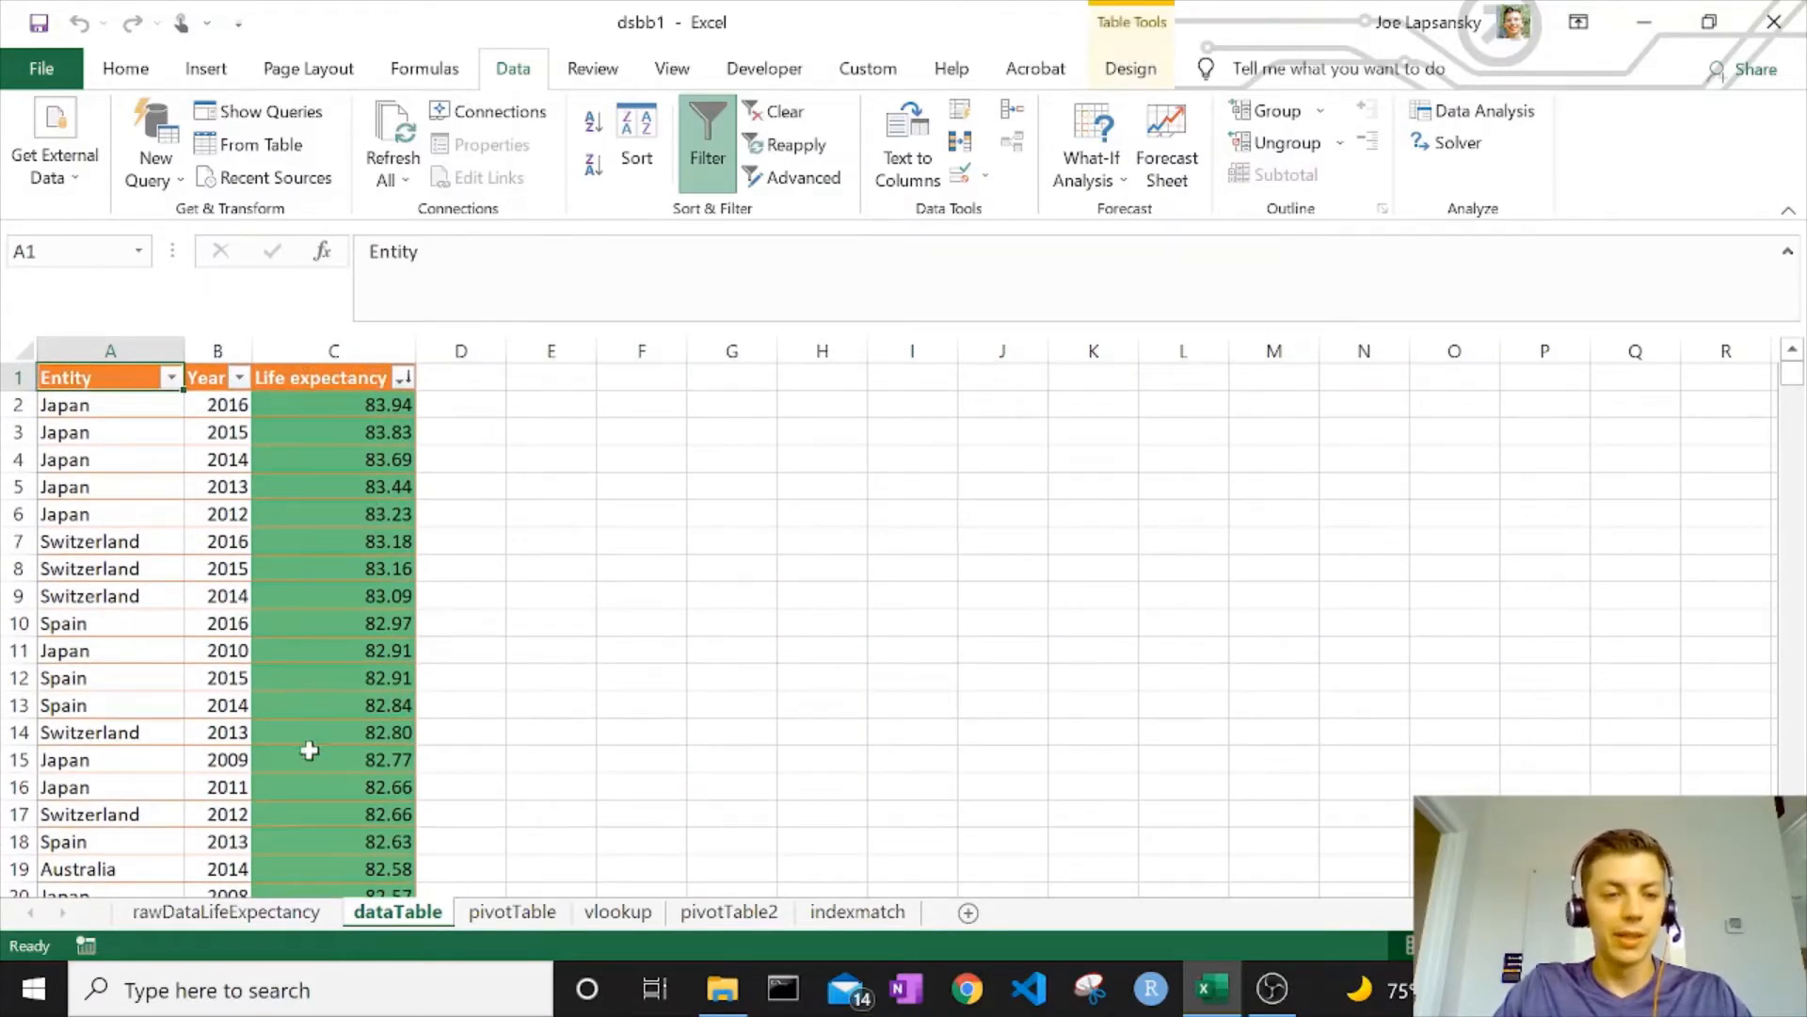
{"action": "left_click", "coordinate": [264, 922]}
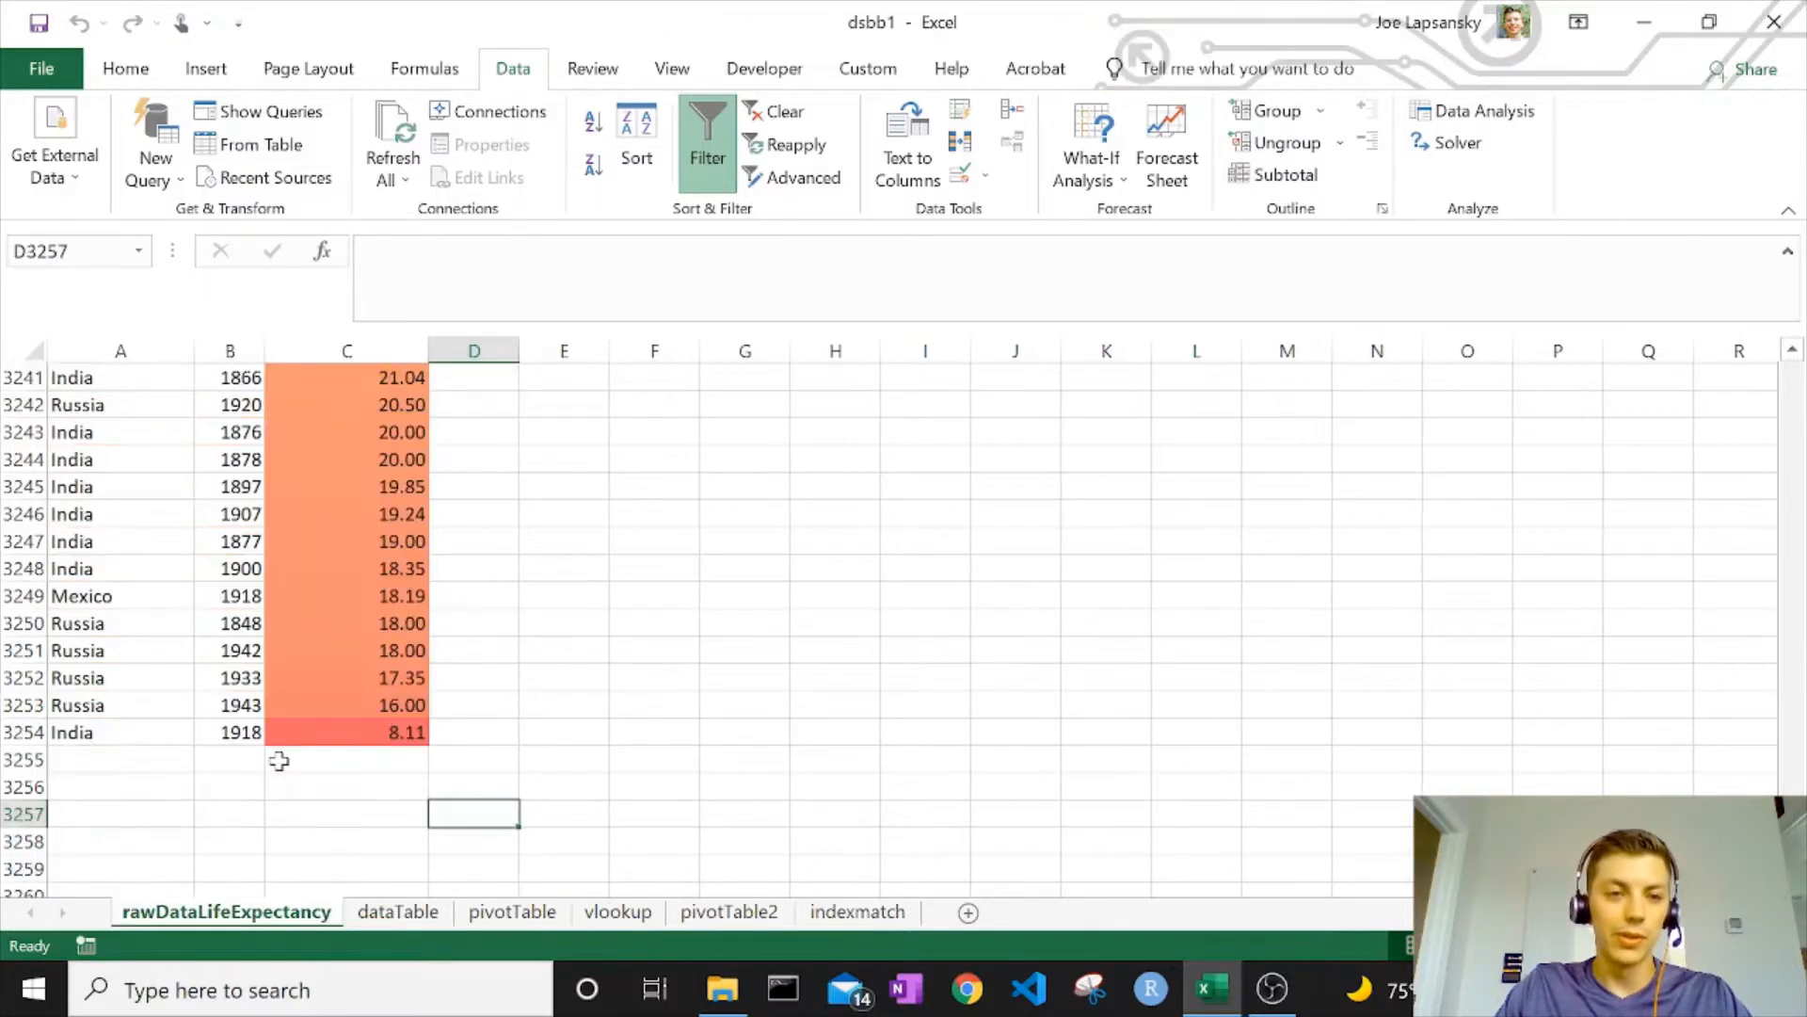
{"action": "left_click", "coordinate": [470, 754]}
{"action": "key", "text": "ctrl+Home"}
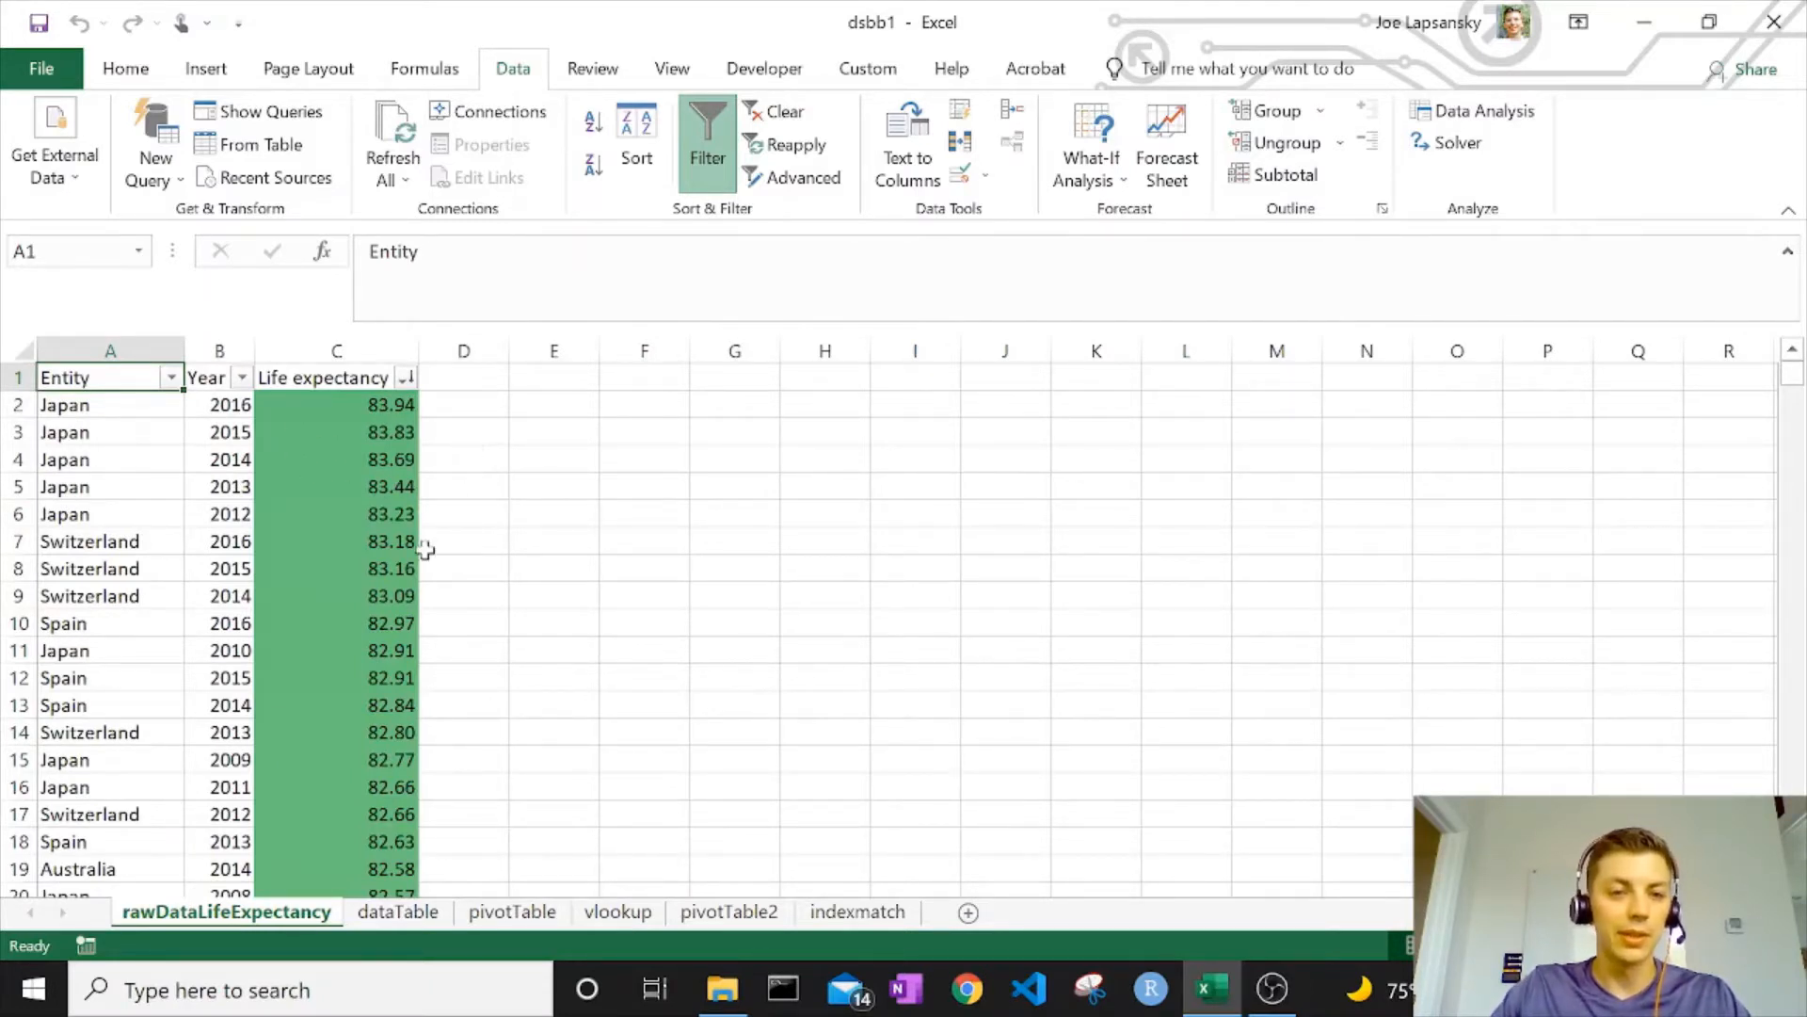
{"action": "left_click", "coordinate": [396, 913]}
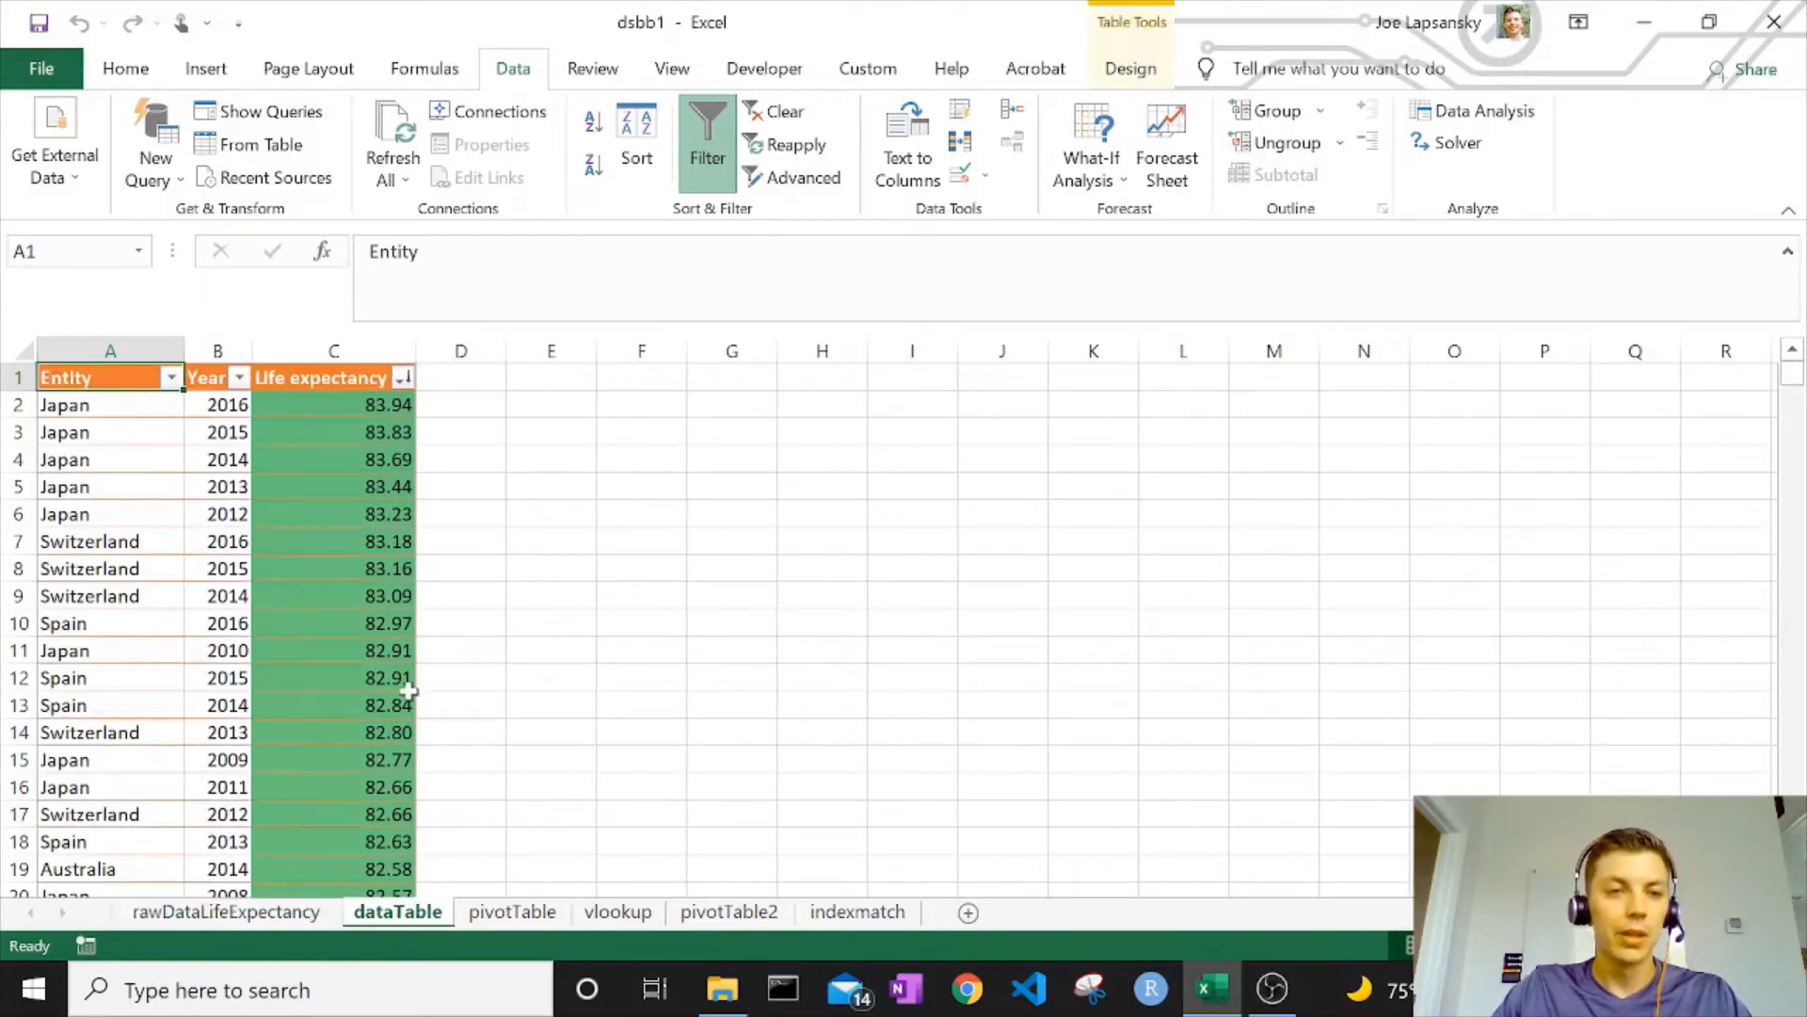
{"action": "left_click", "coordinate": [335, 351]}
Insert a widened table column before Life expectancy headed 'Random sample'
{"action": "right_click", "coordinate": [337, 344]}
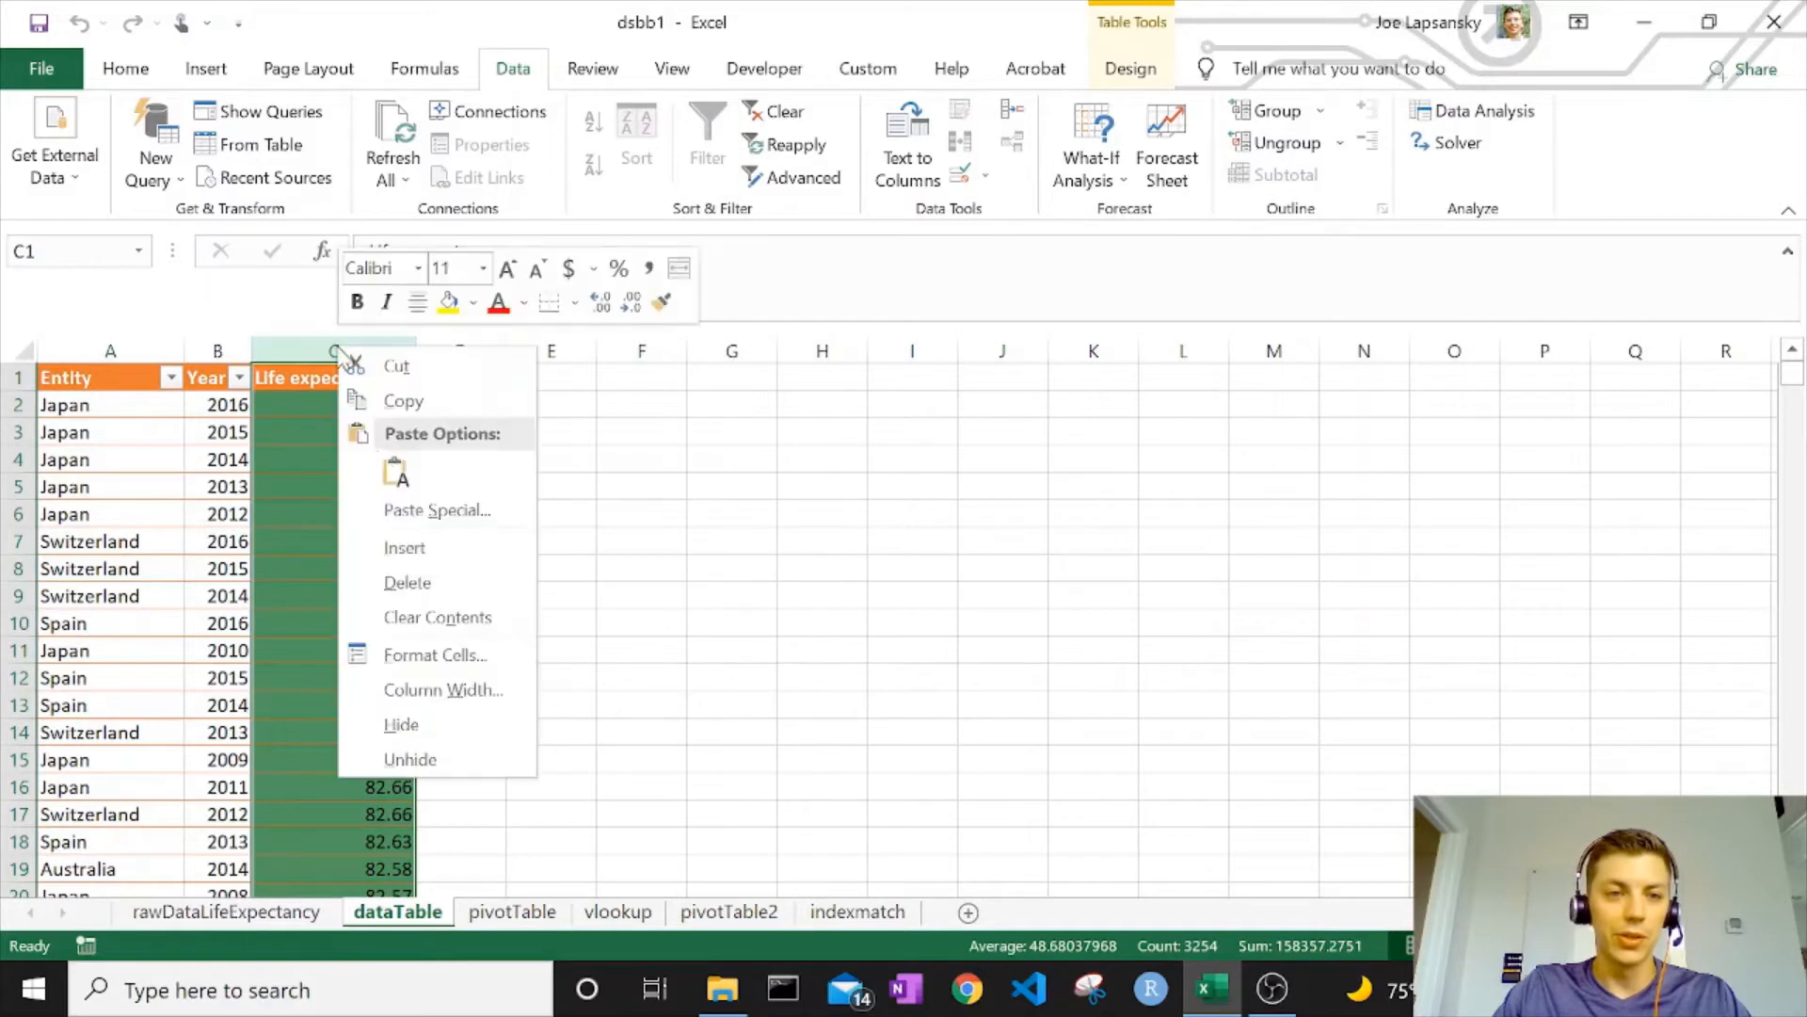
{"action": "left_click", "coordinate": [400, 541]}
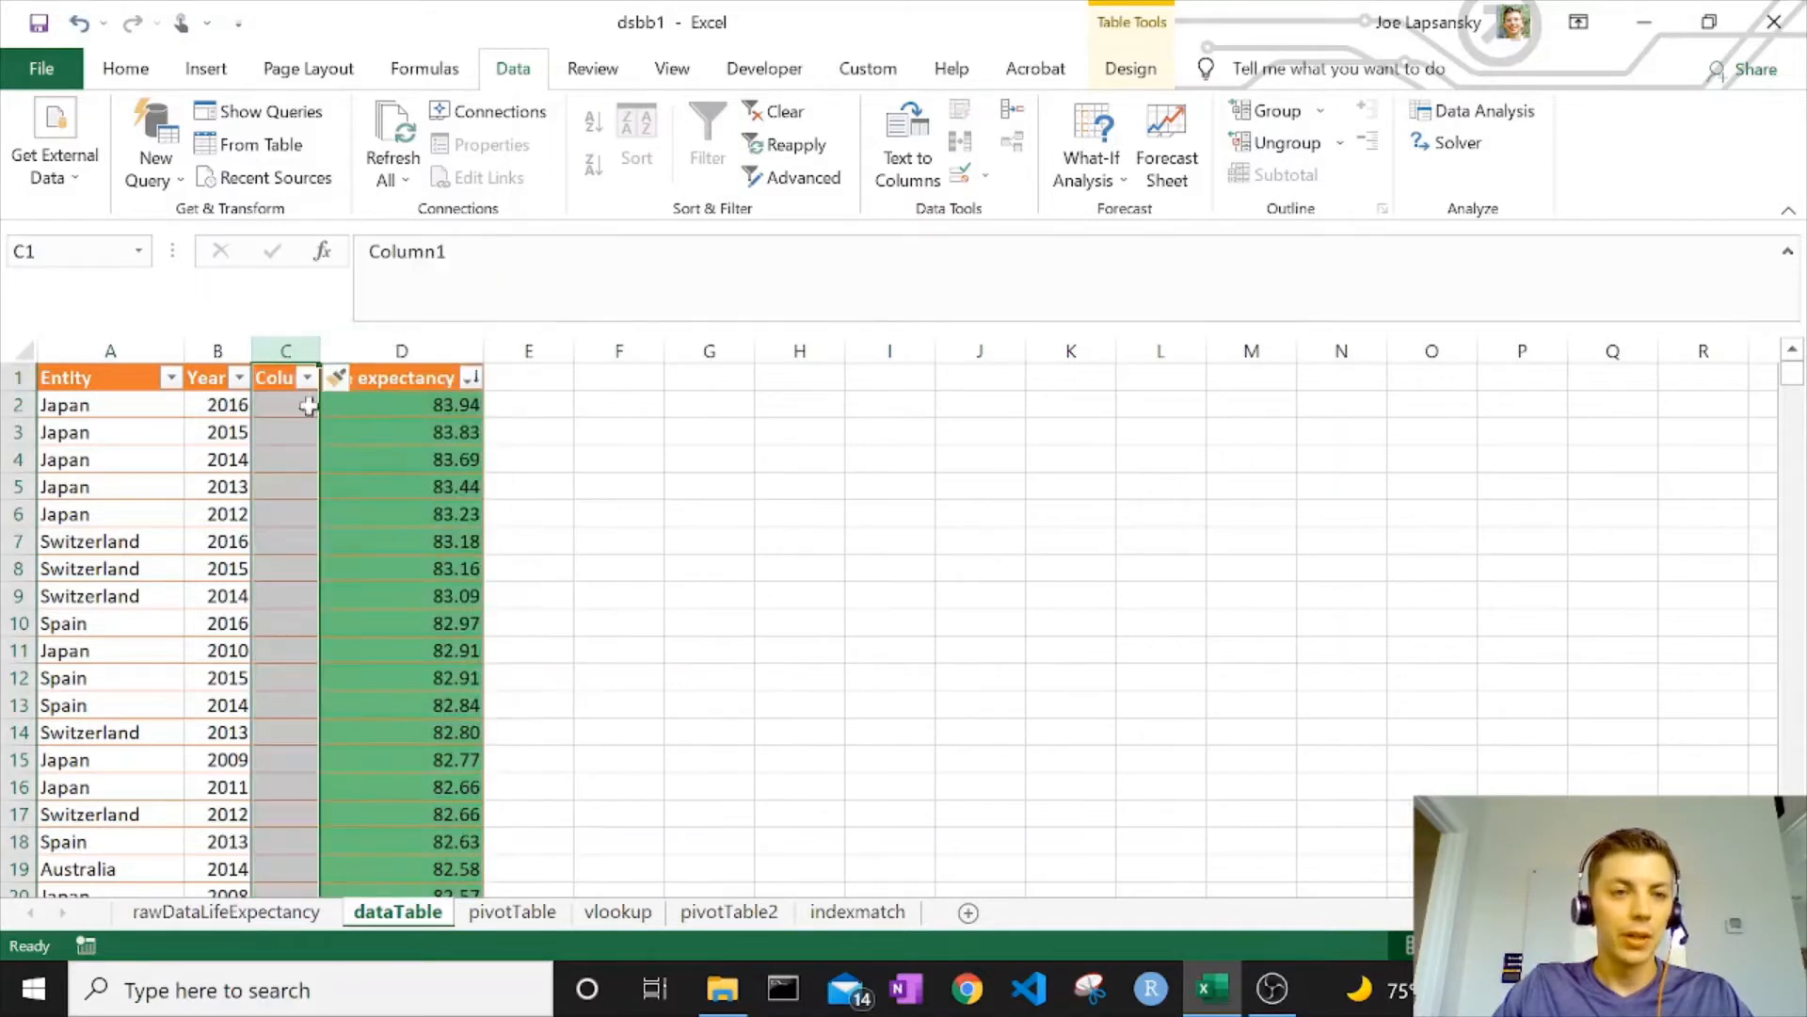
{"action": "left_click_drag", "start_coordinate": [319, 351], "coordinate": [412, 350]}
{"action": "left_click", "coordinate": [318, 377]}
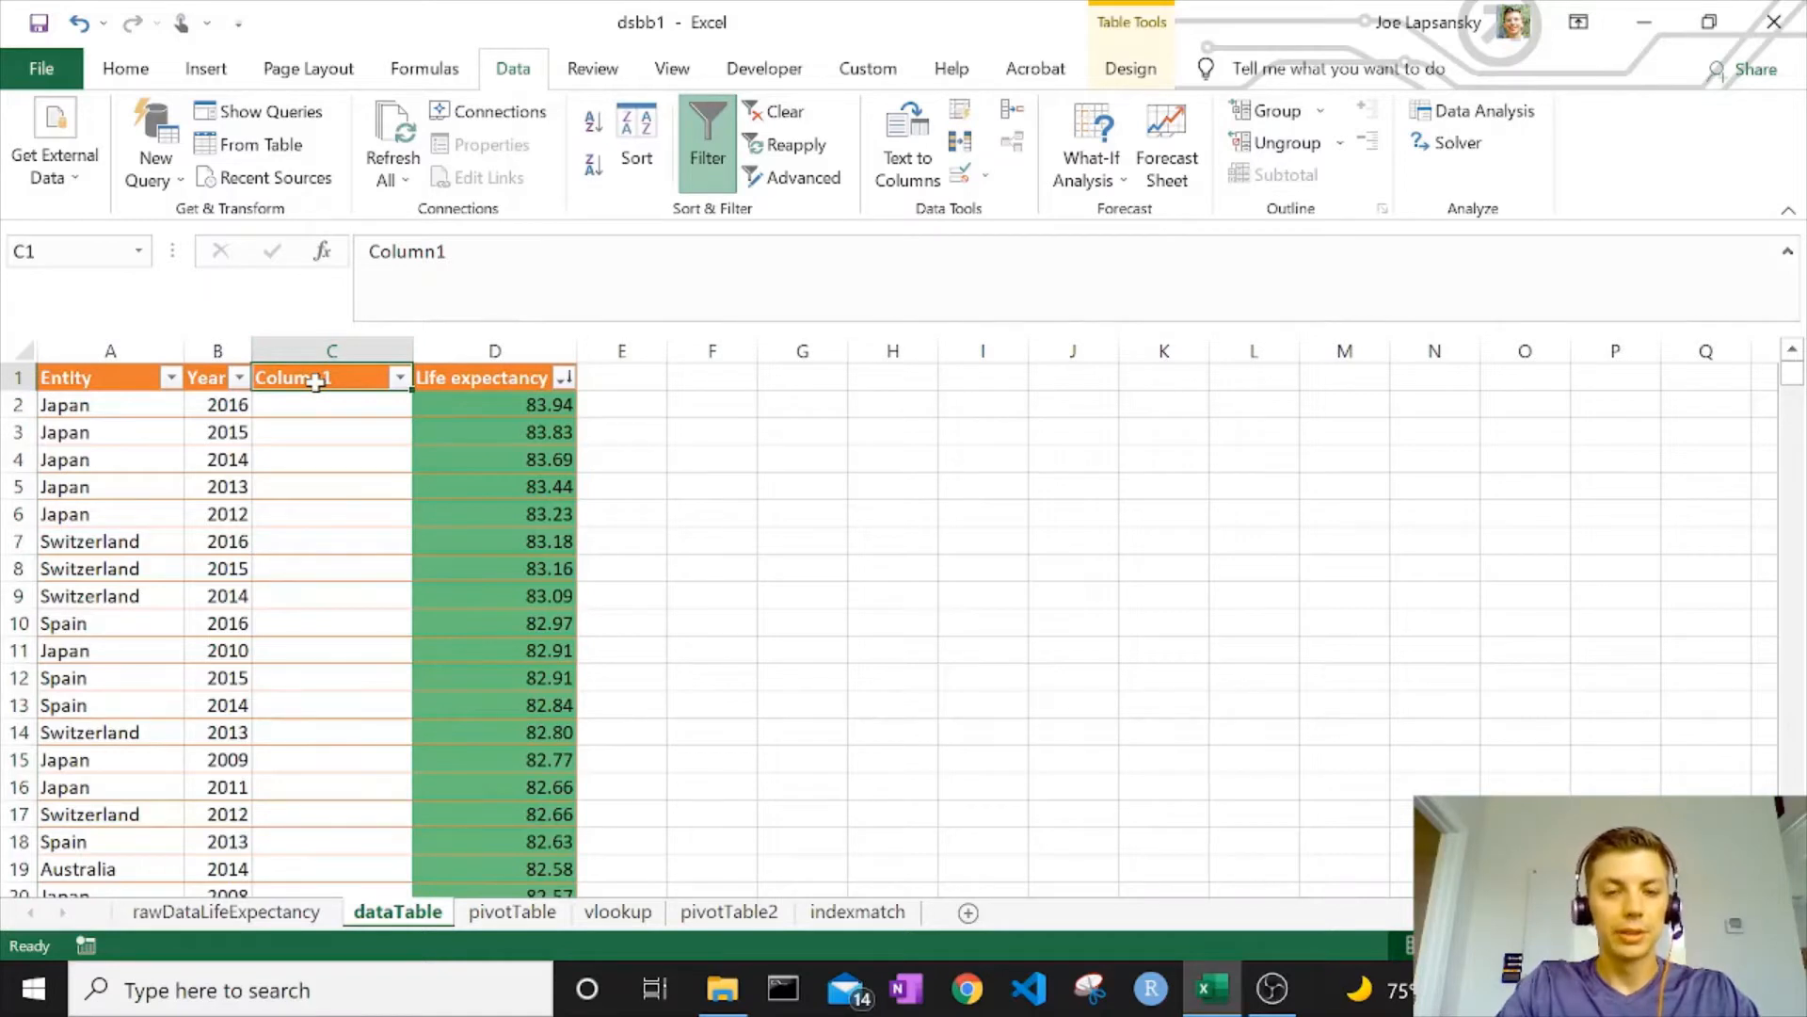
{"action": "type", "text": "Random s"}
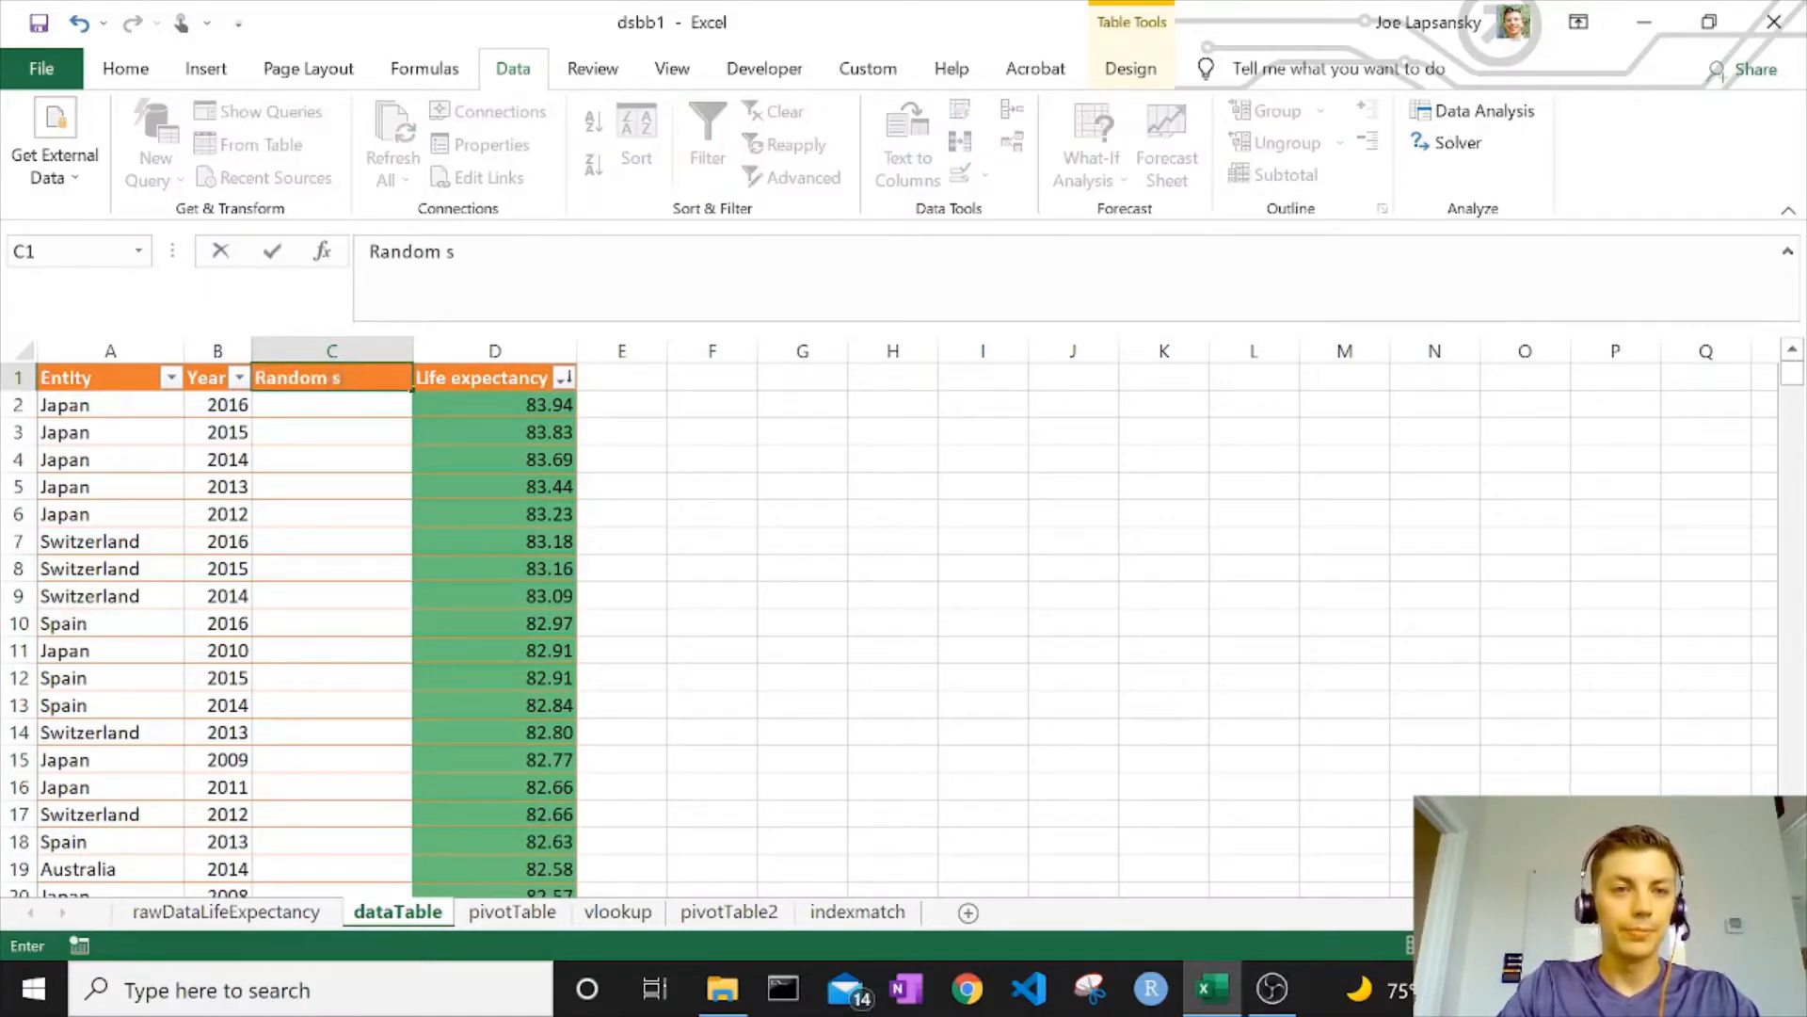
{"action": "type", "text": "ample"}
{"action": "key", "text": "Return"}
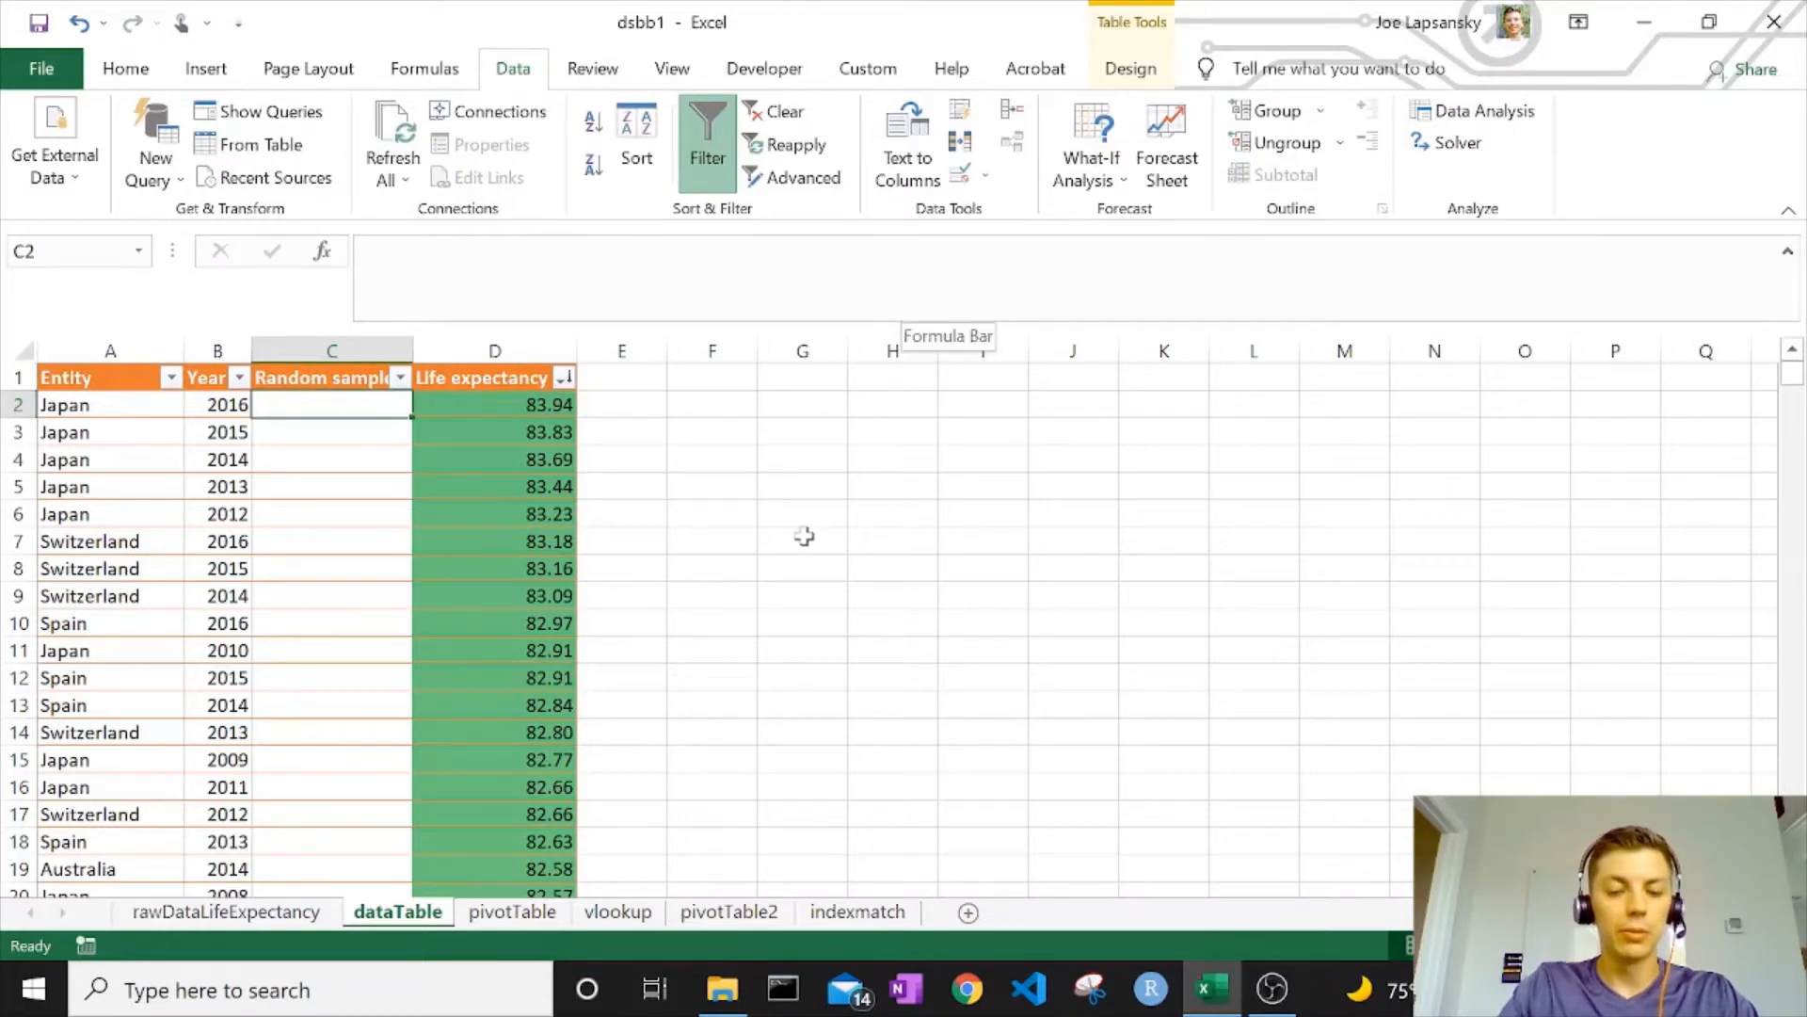
Fill the column with =RANDBETWEEN(100000,200000) entered in C2
{"action": "type", "text": "=rand"}
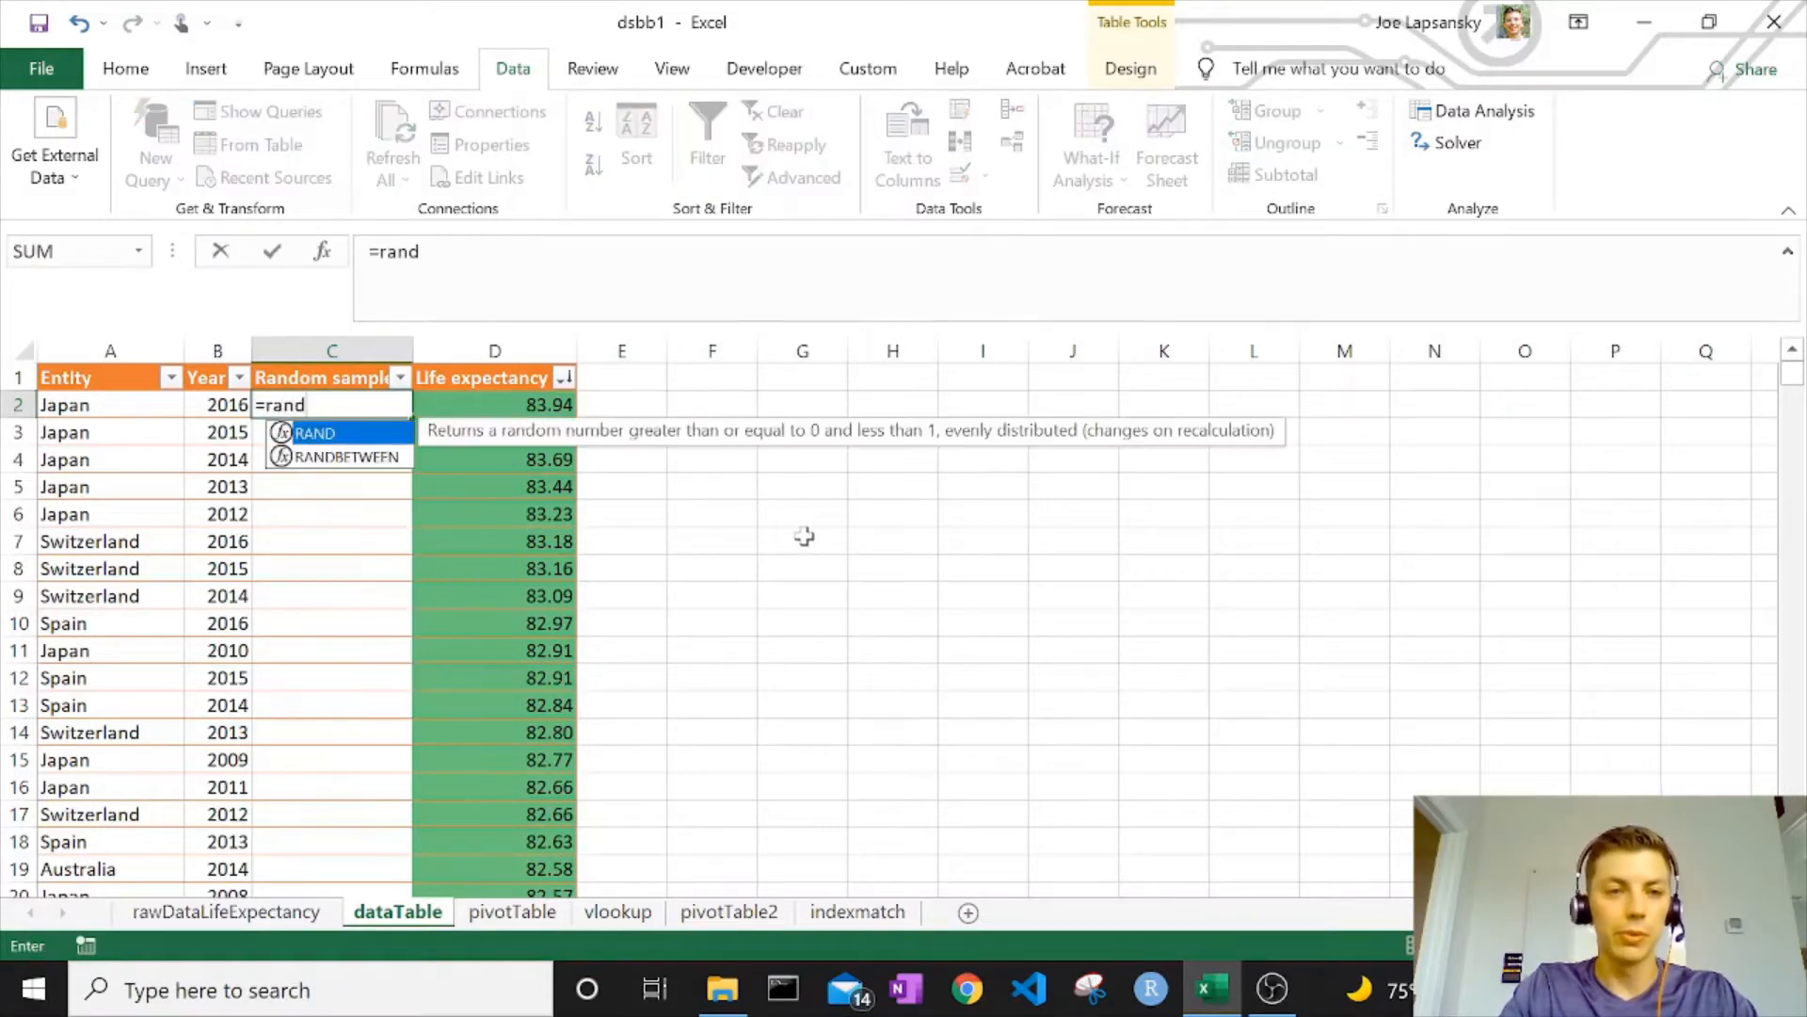
{"action": "key", "text": "Down"}
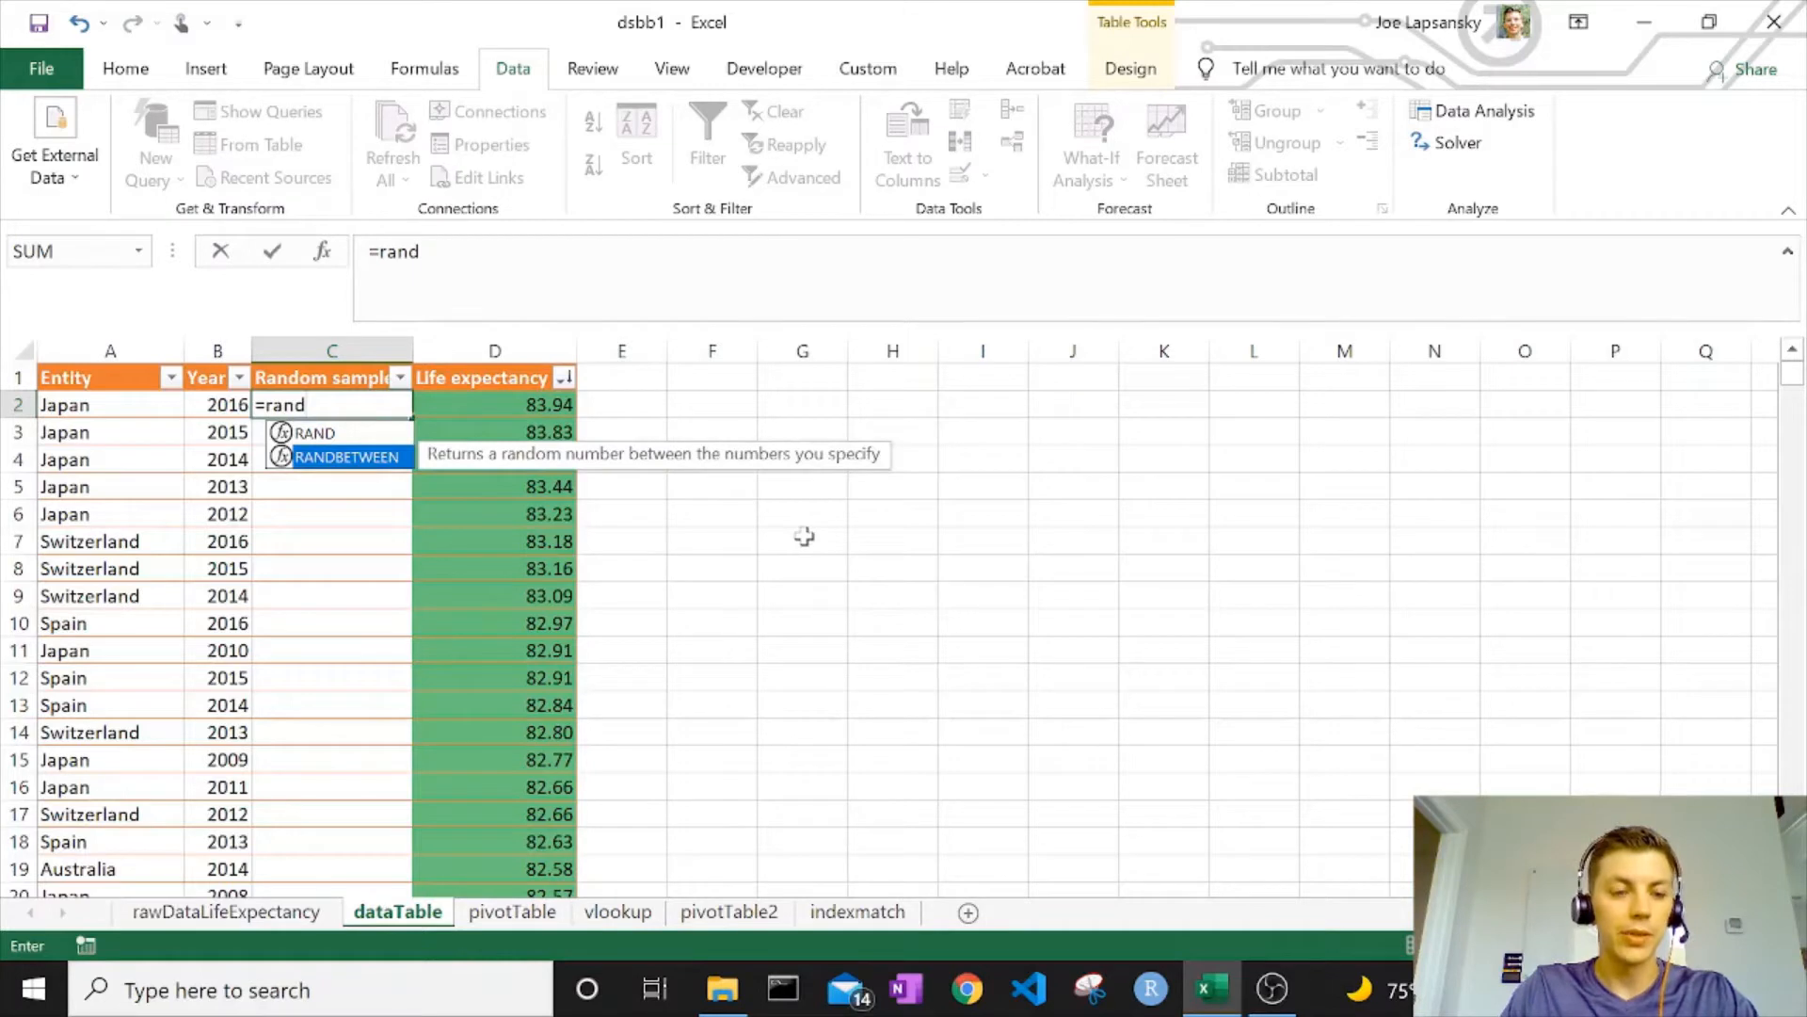
{"action": "key", "text": "Tab"}
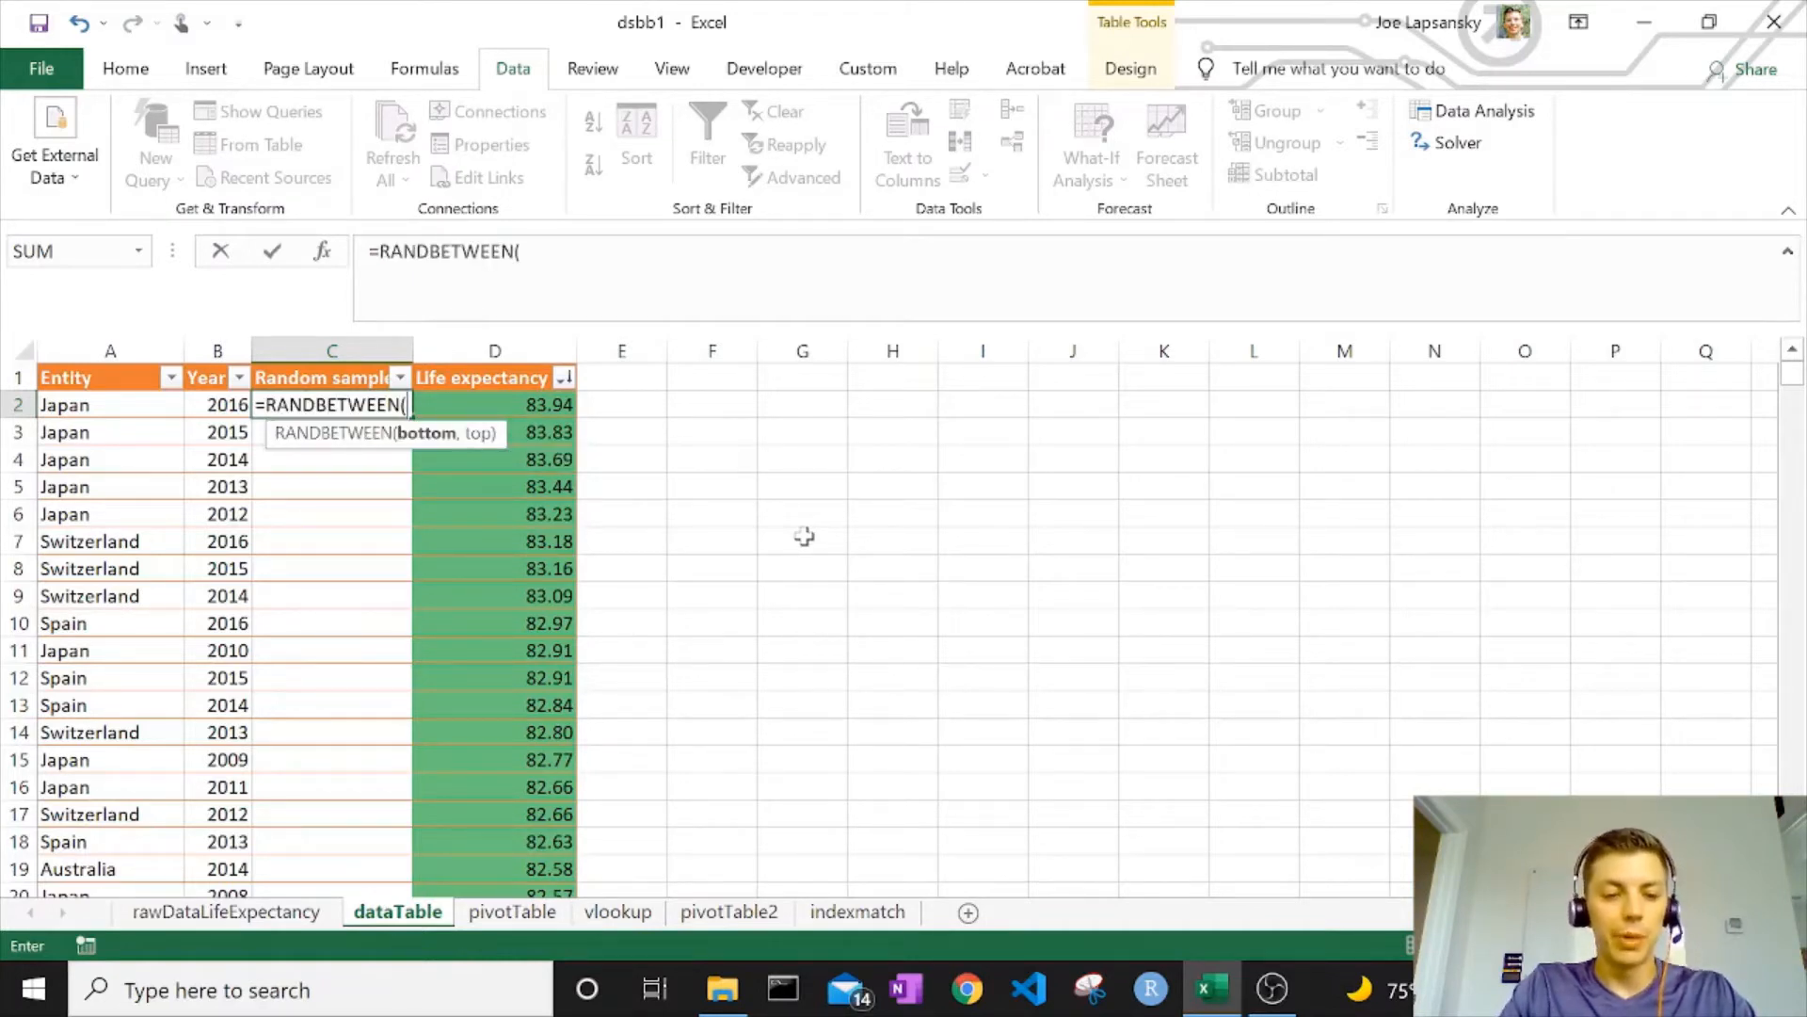
{"action": "type", "text": "1"}
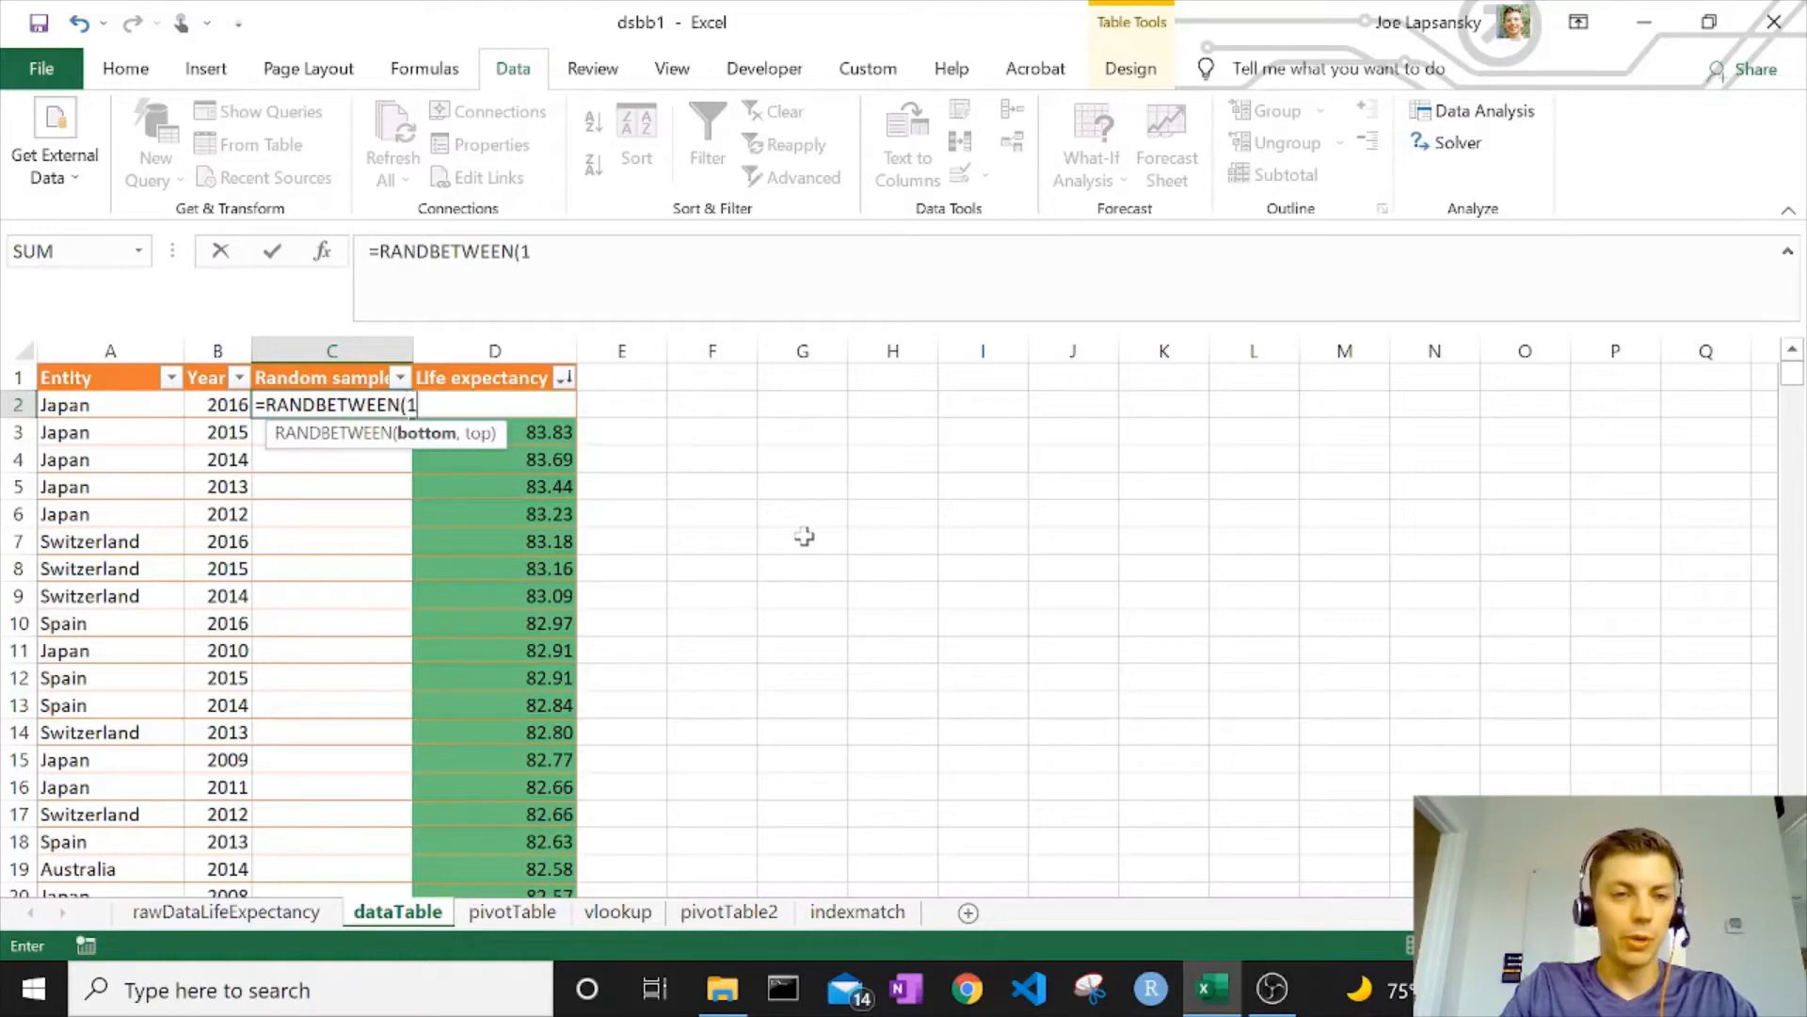
{"action": "type", "text": "000"}
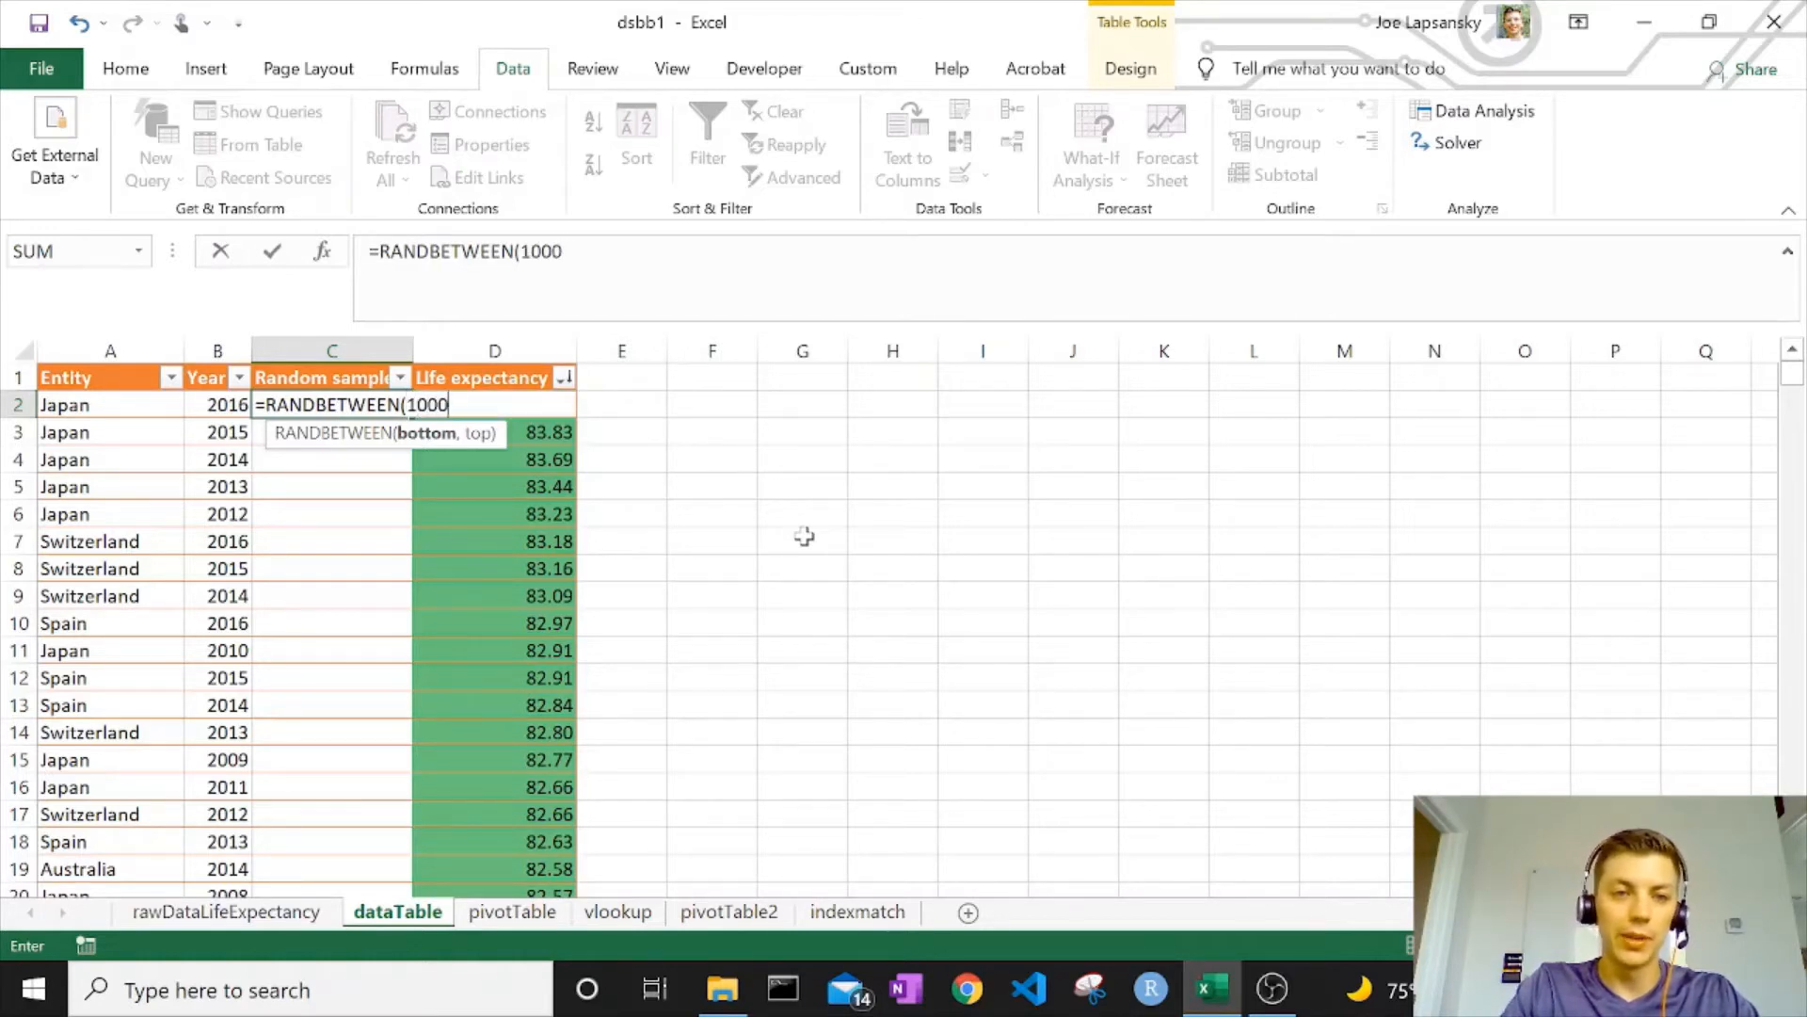
{"action": "type", "text": "00,"}
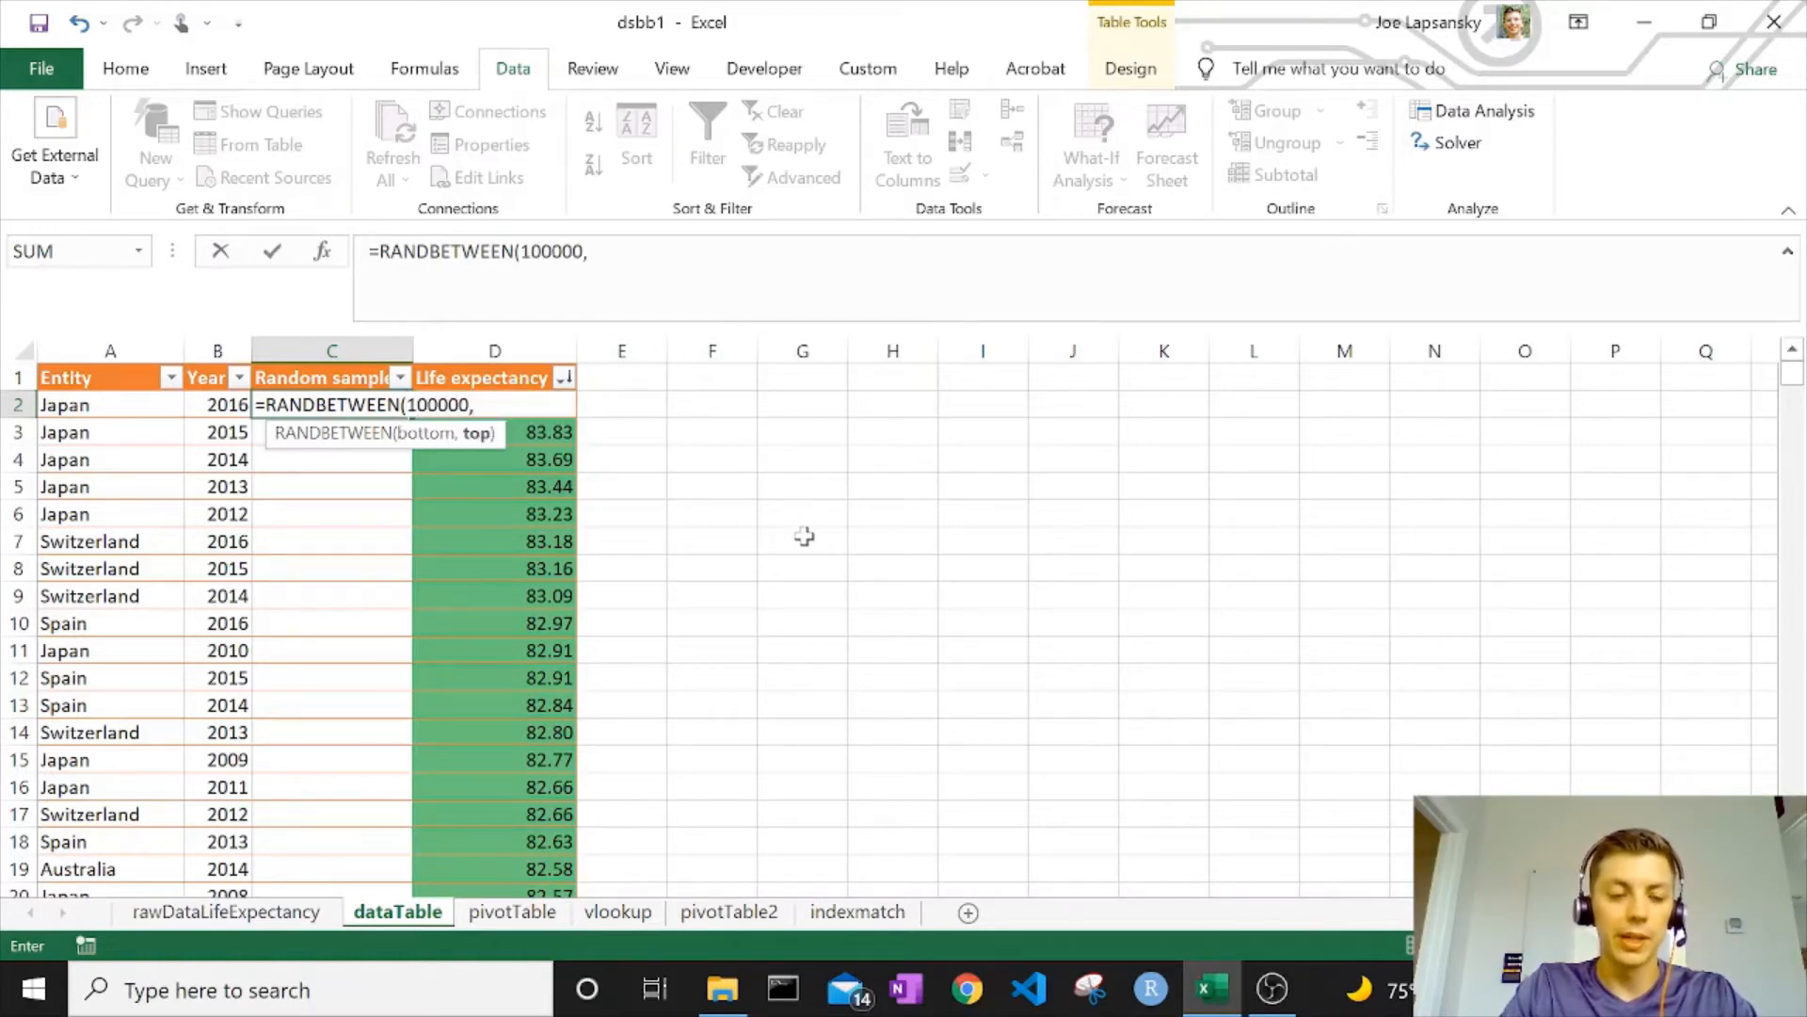
{"action": "type", "text": "200000)"}
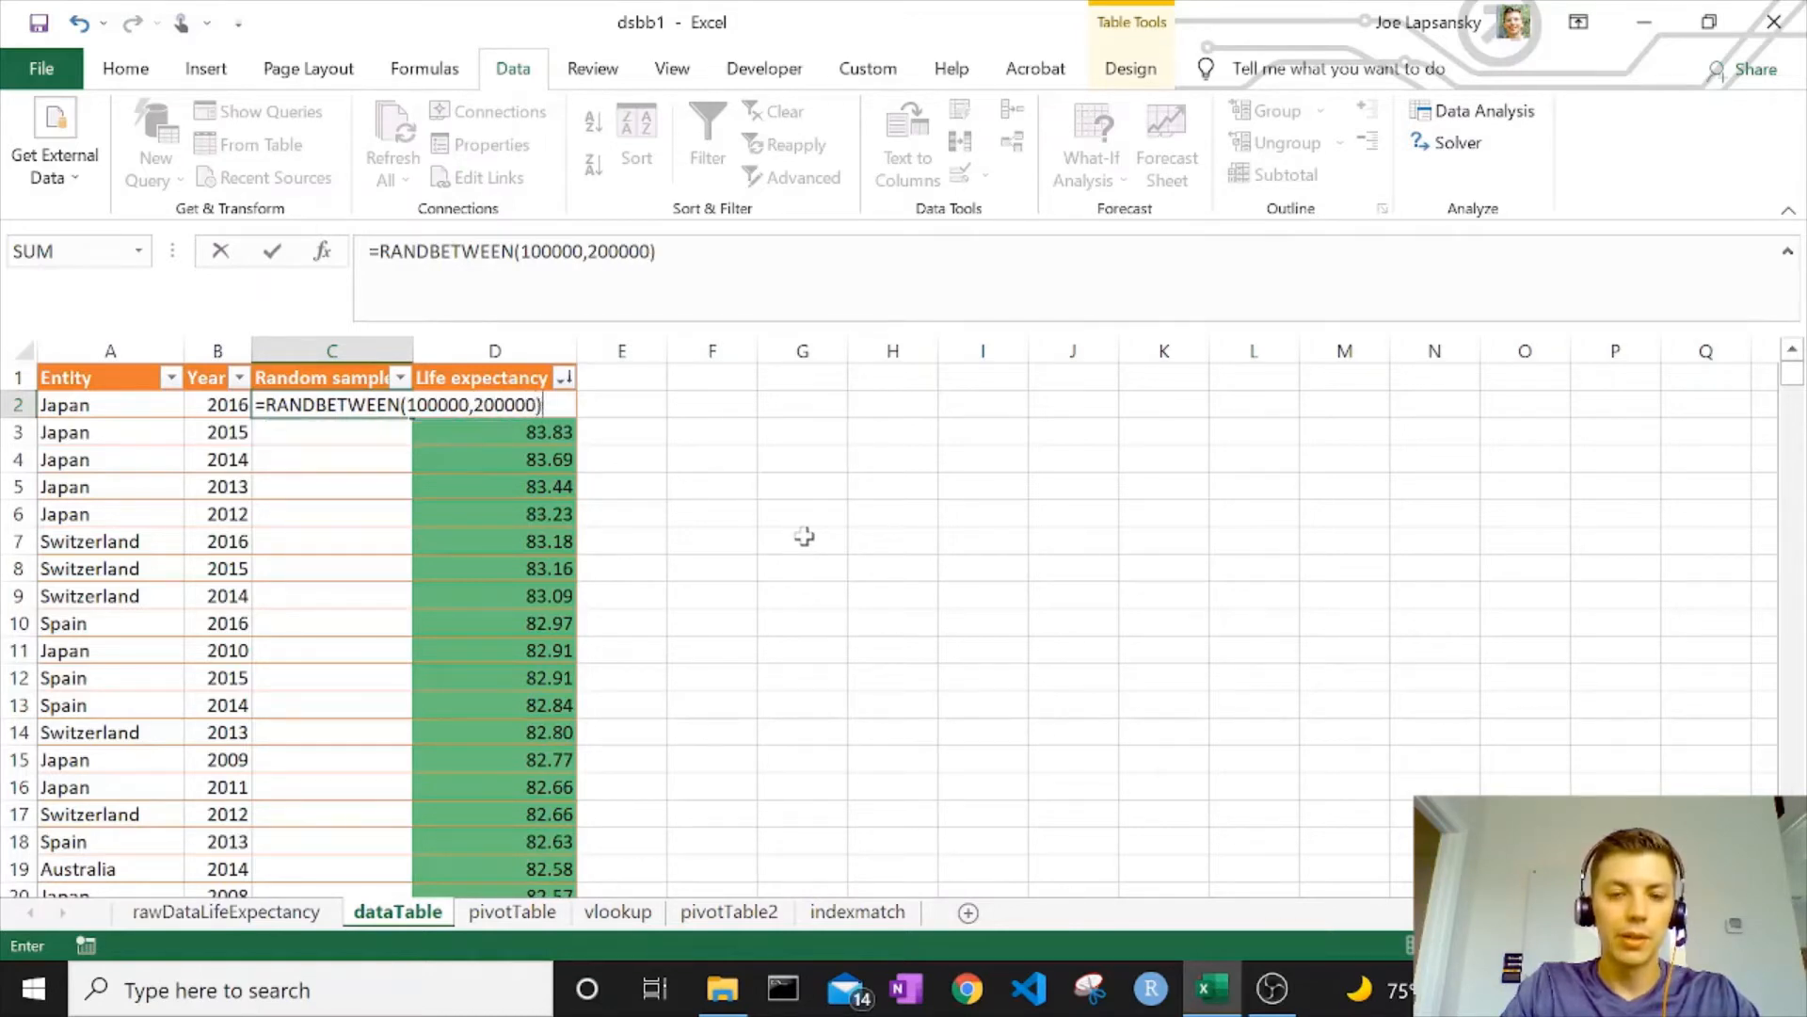
{"action": "key", "text": "Return"}
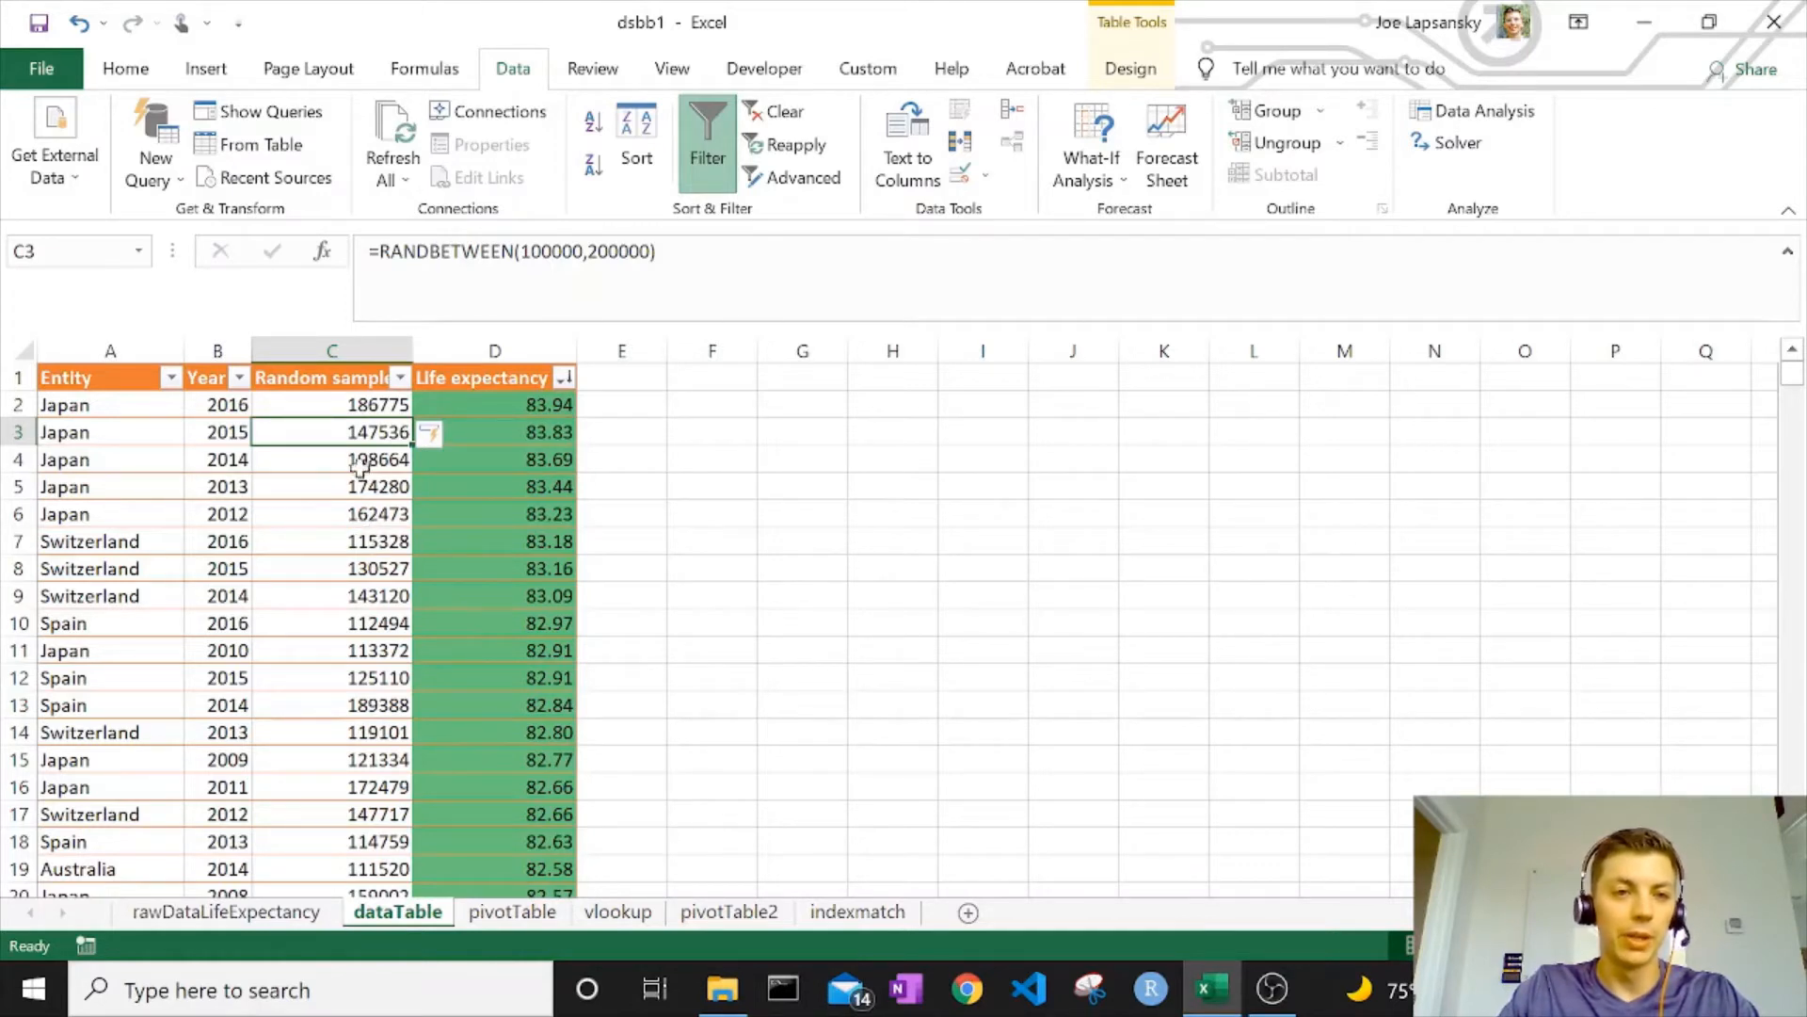
Recalculate the random numbers using F9 and scratch 'd' entries in column F, then clear them
{"action": "left_click", "coordinate": [756, 465]}
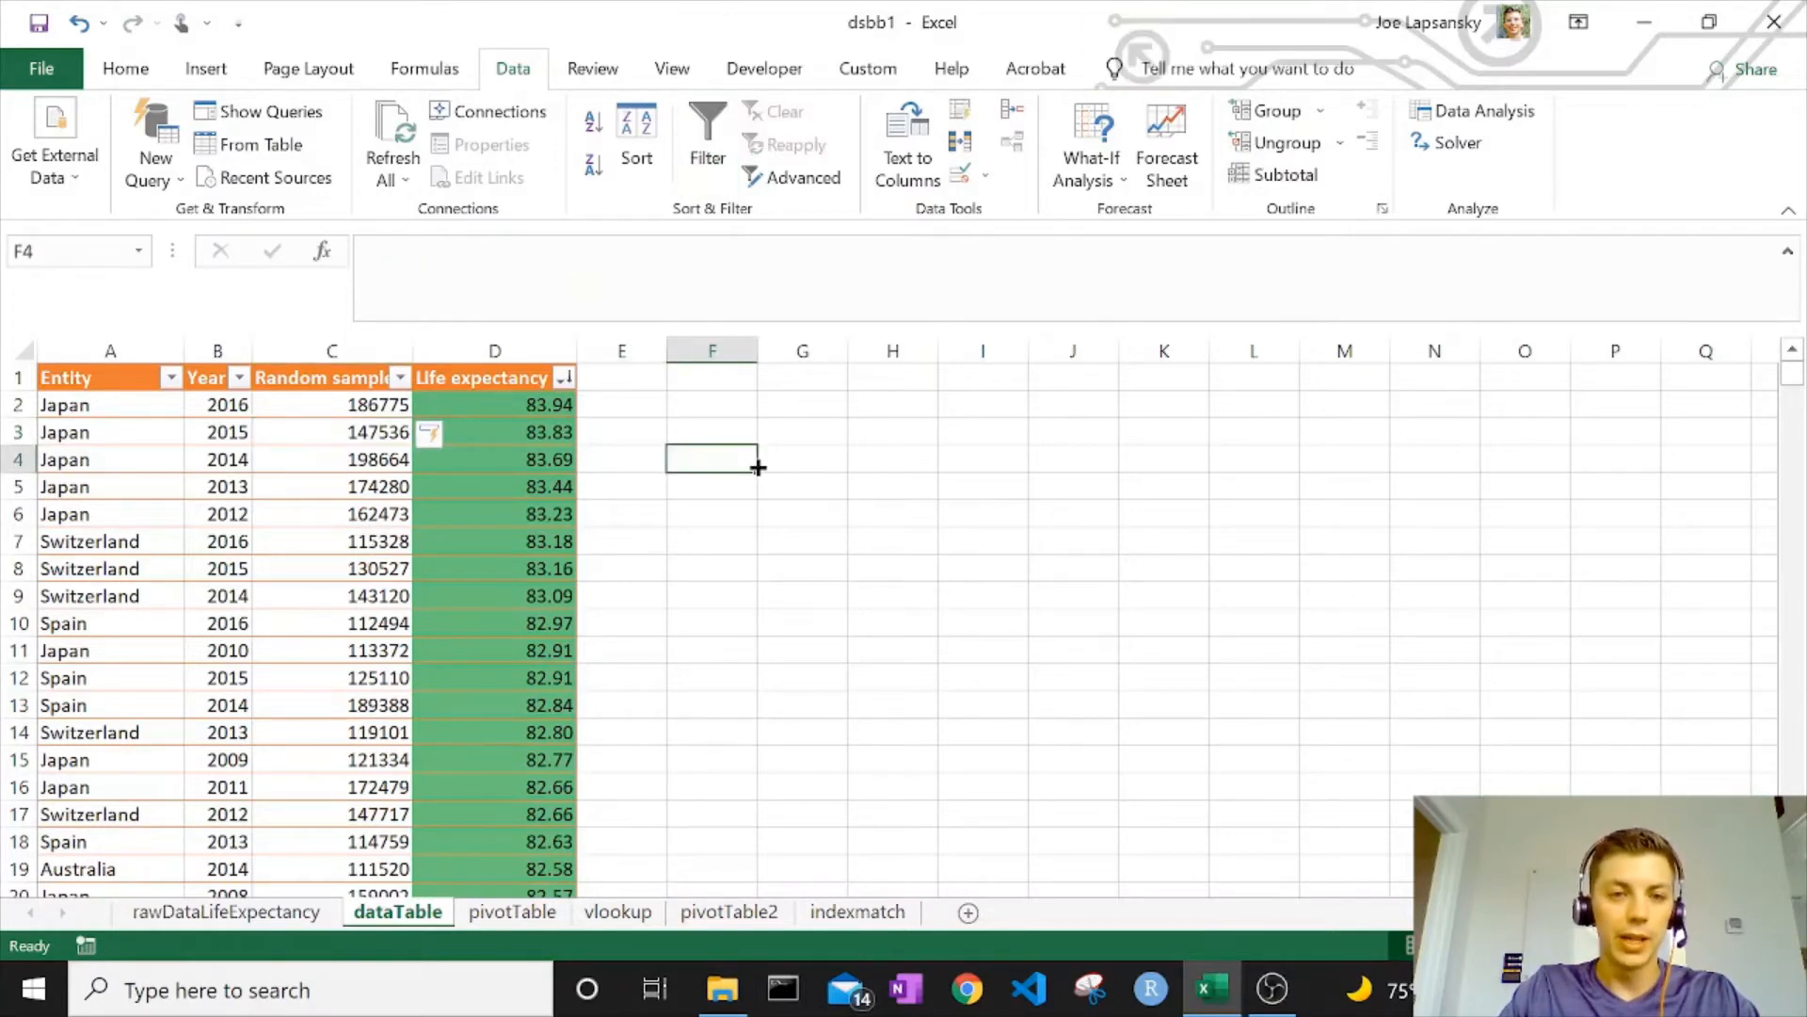
{"action": "key", "text": "F9"}
{"action": "key", "text": "F9"}
{"action": "key", "text": "F9"}
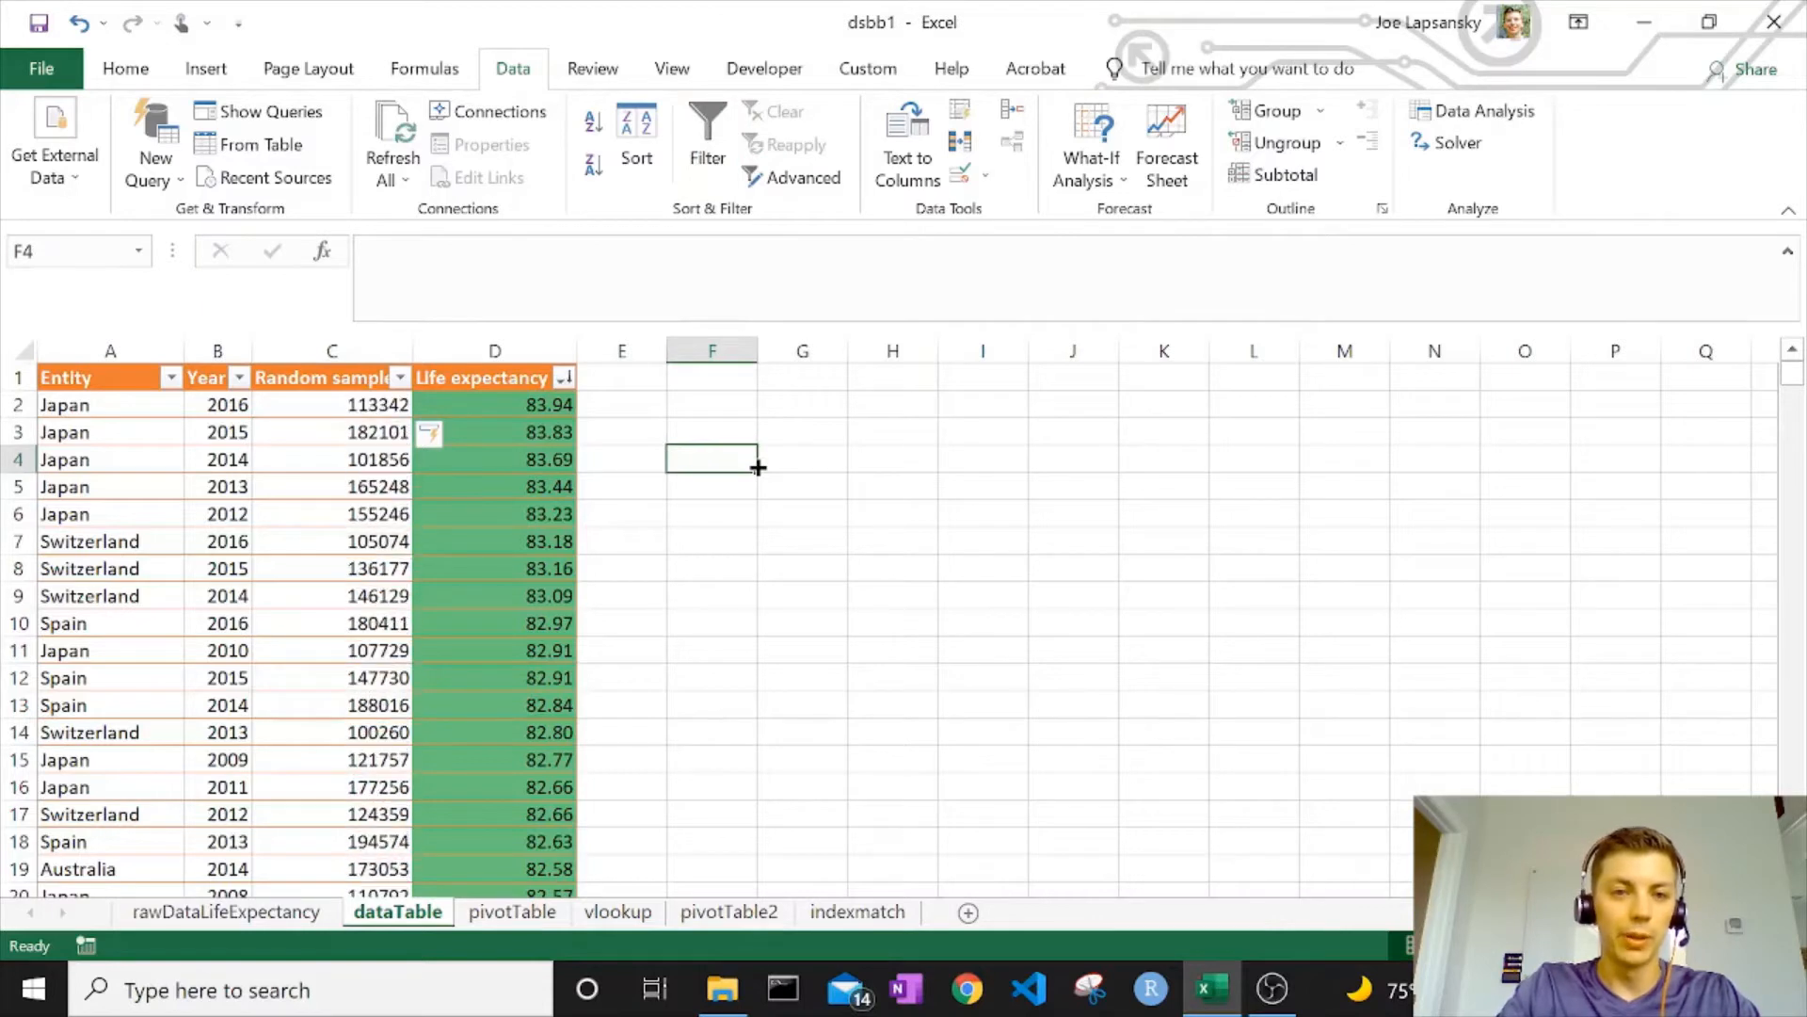
{"action": "type", "text": "d"}
{"action": "key", "text": "Return"}
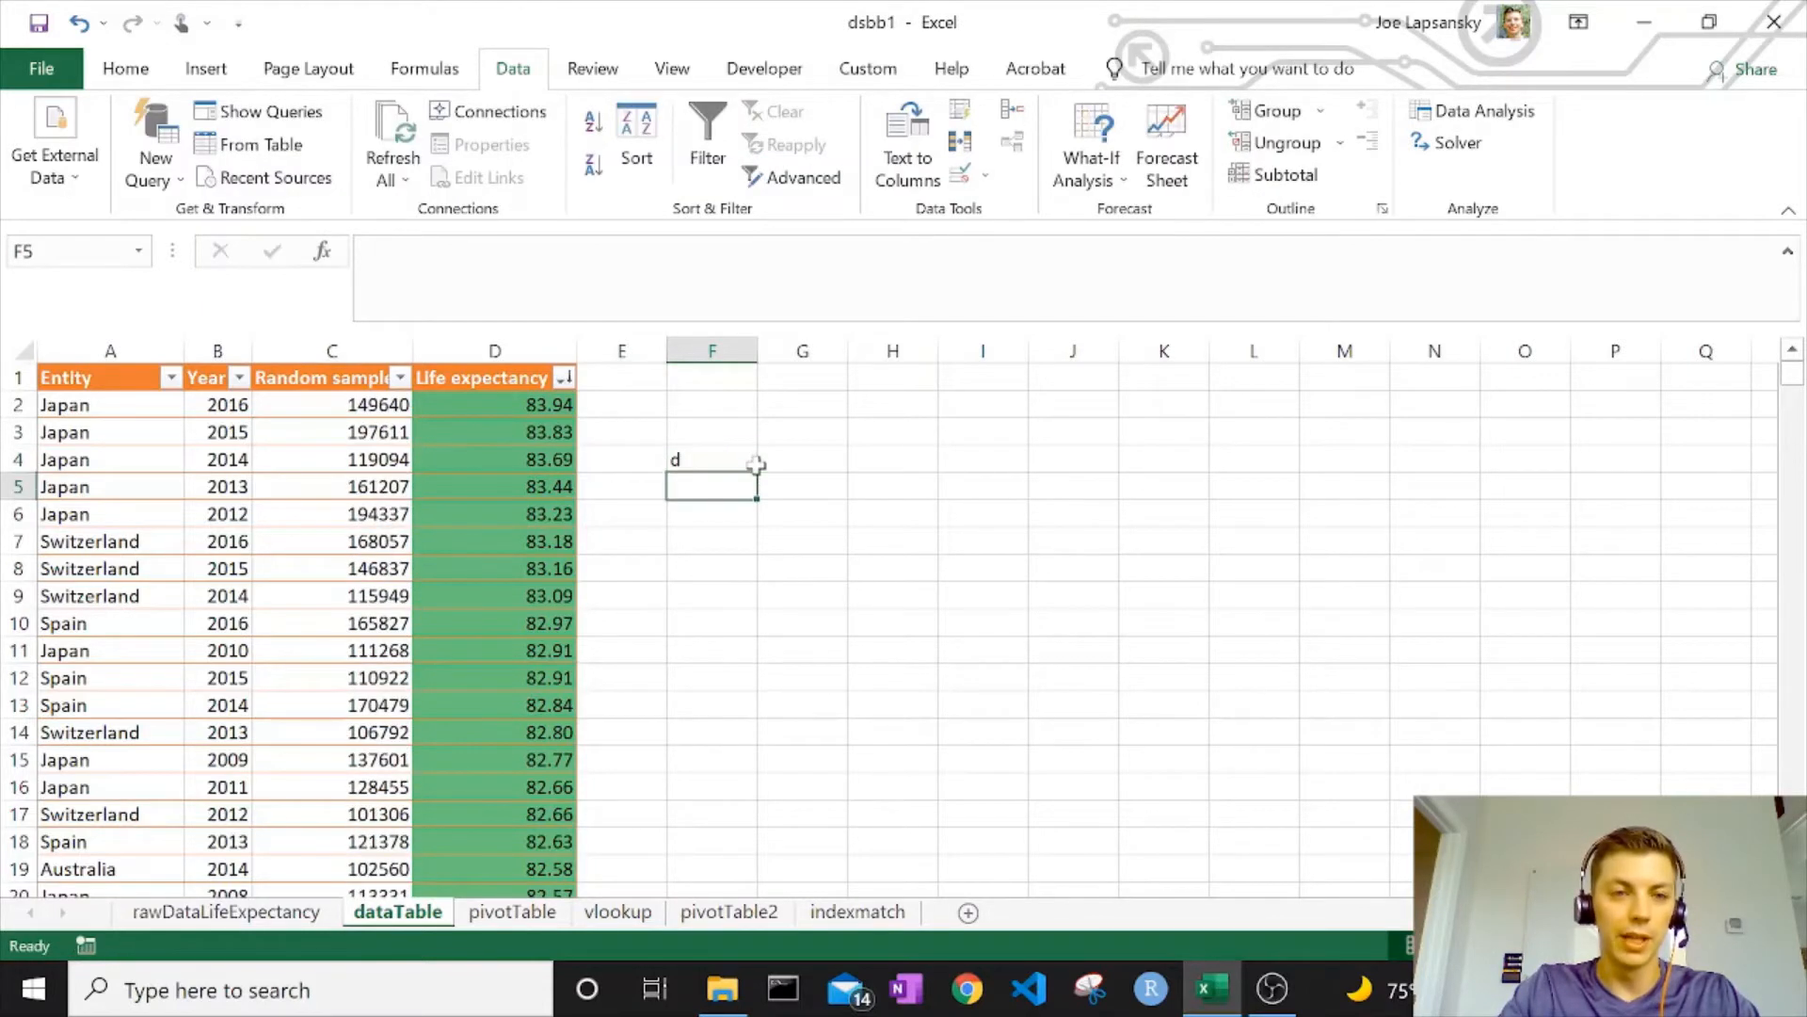
{"action": "type", "text": "d"}
{"action": "key", "text": "Return"}
{"action": "type", "text": "d"}
{"action": "key", "text": "Return"}
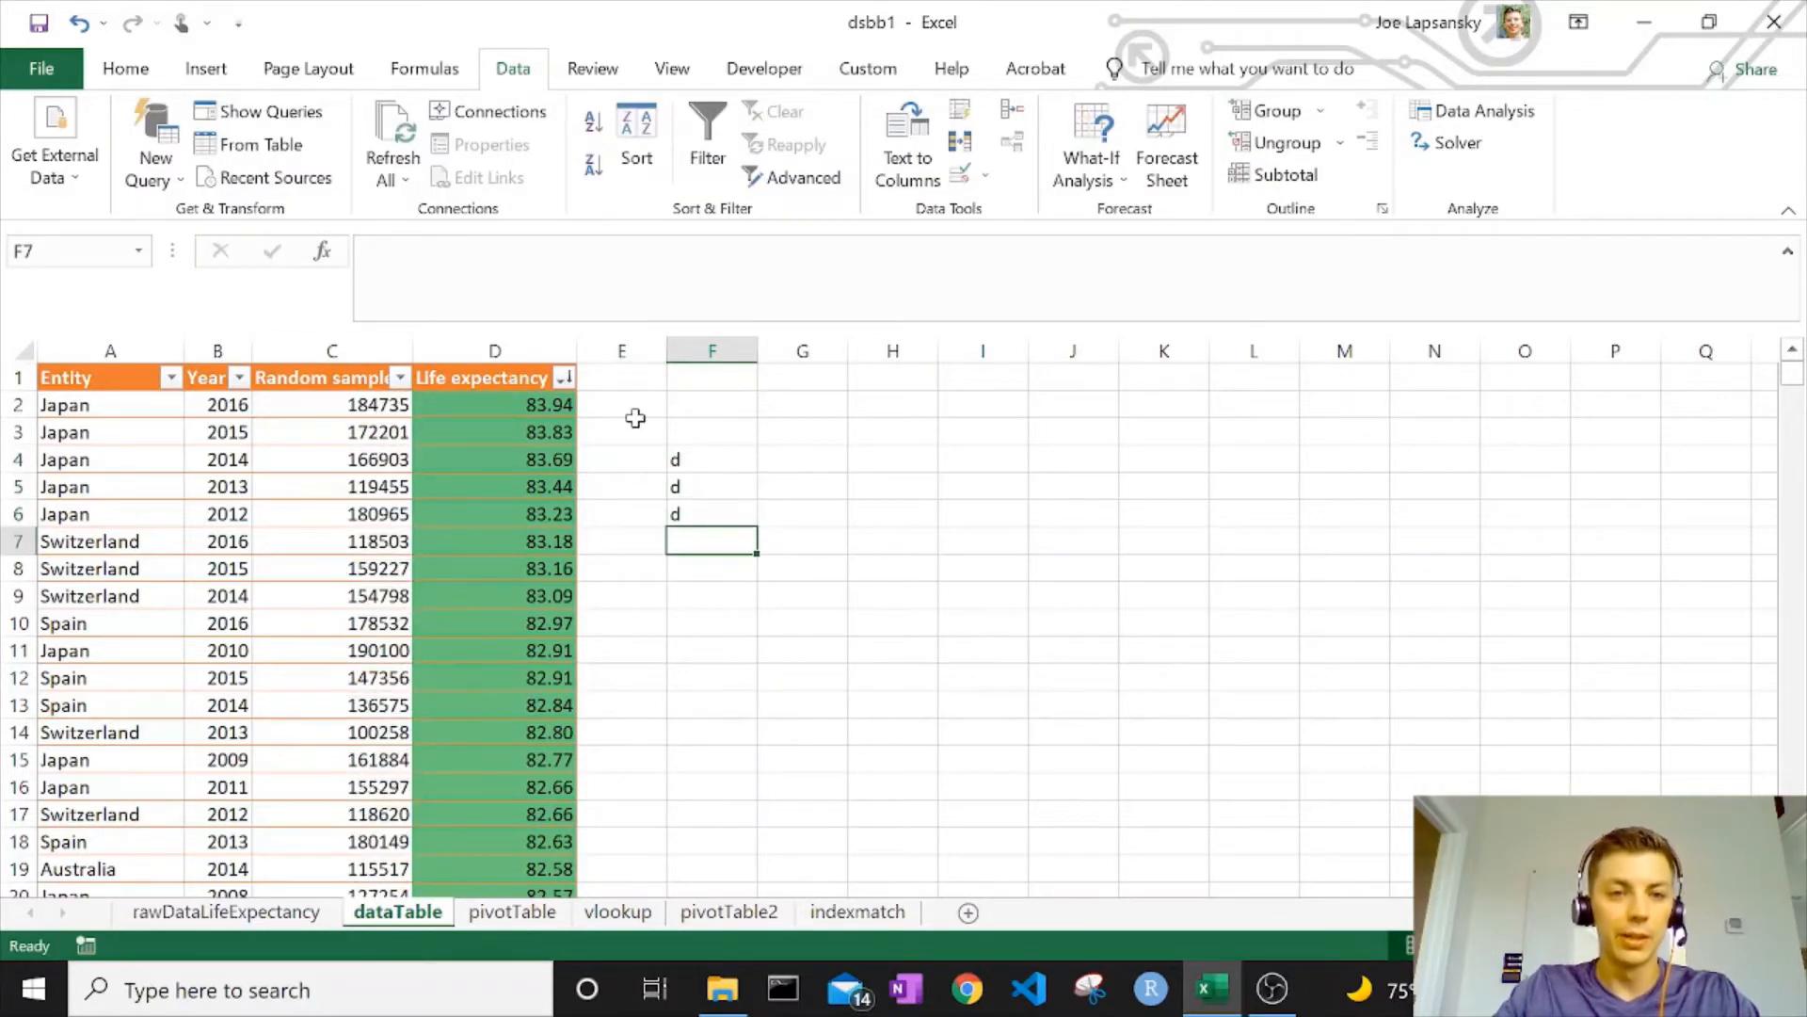
{"action": "left_click_drag", "start_coordinate": [702, 458], "coordinate": [686, 529]}
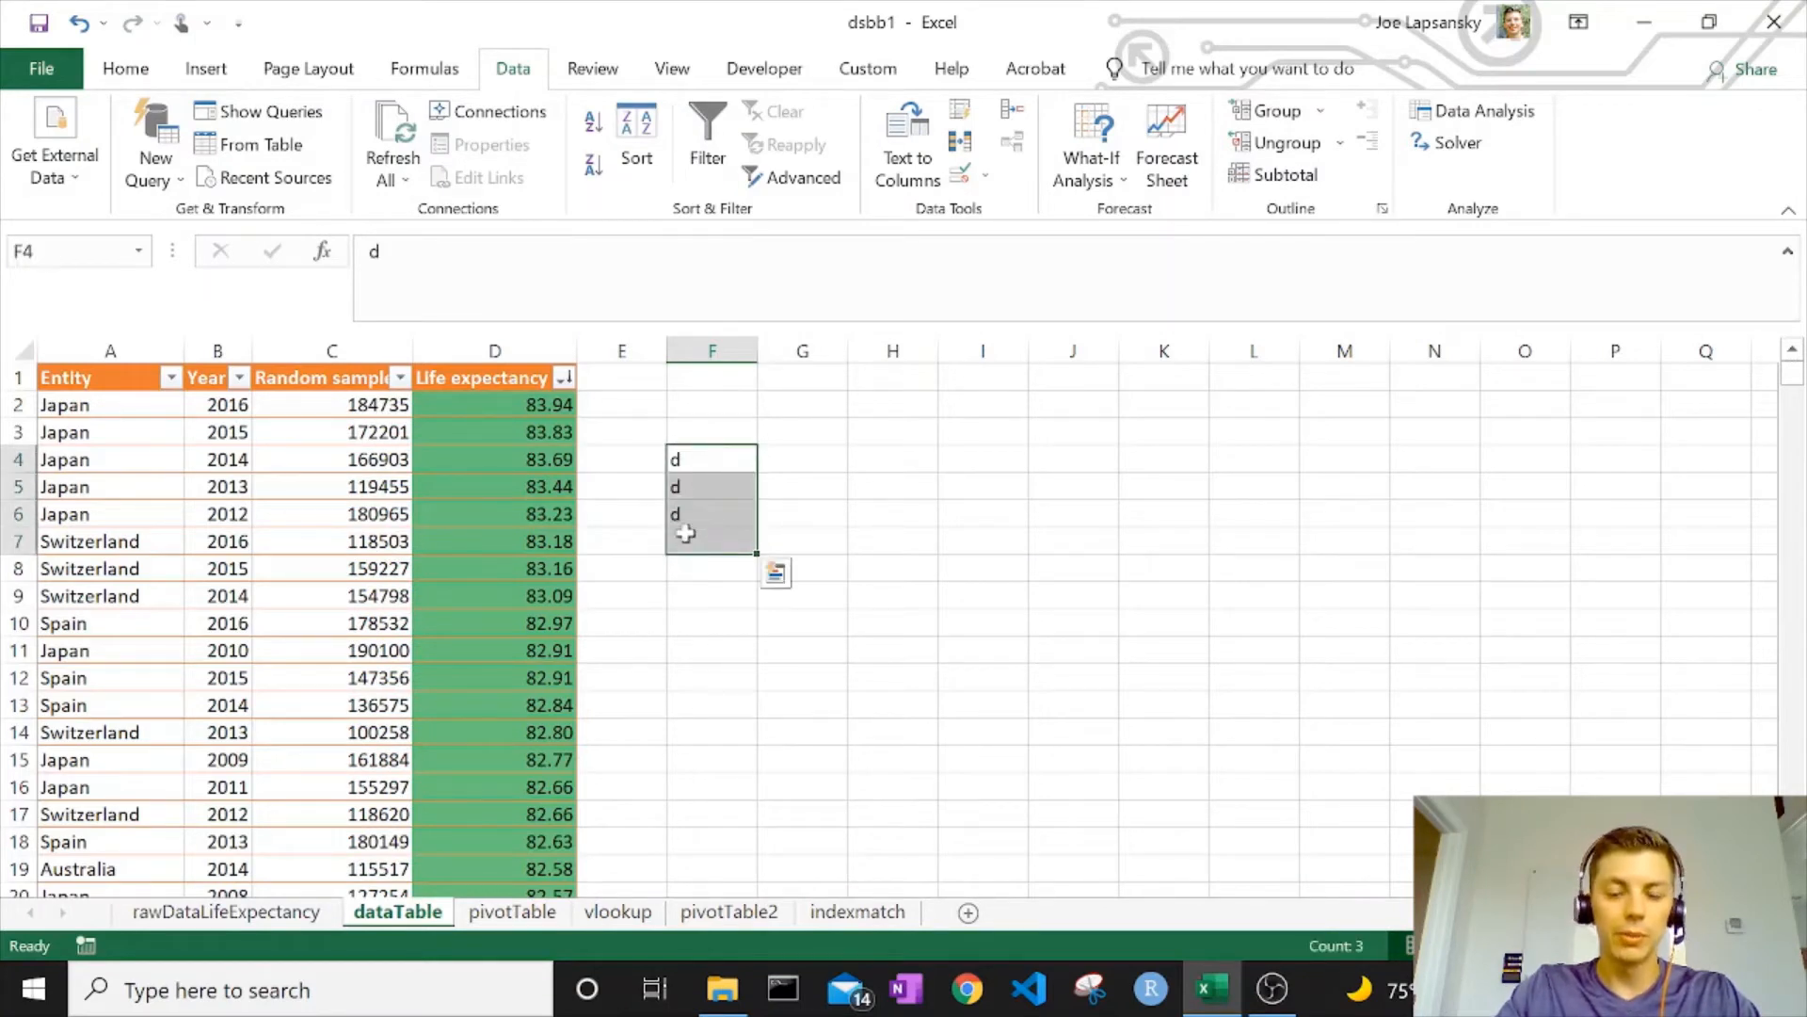
{"action": "key", "text": "Delete"}
Copy the Random sample values C2 down to row 3254 and paste them back as fixed values
{"action": "left_click", "coordinate": [333, 350]}
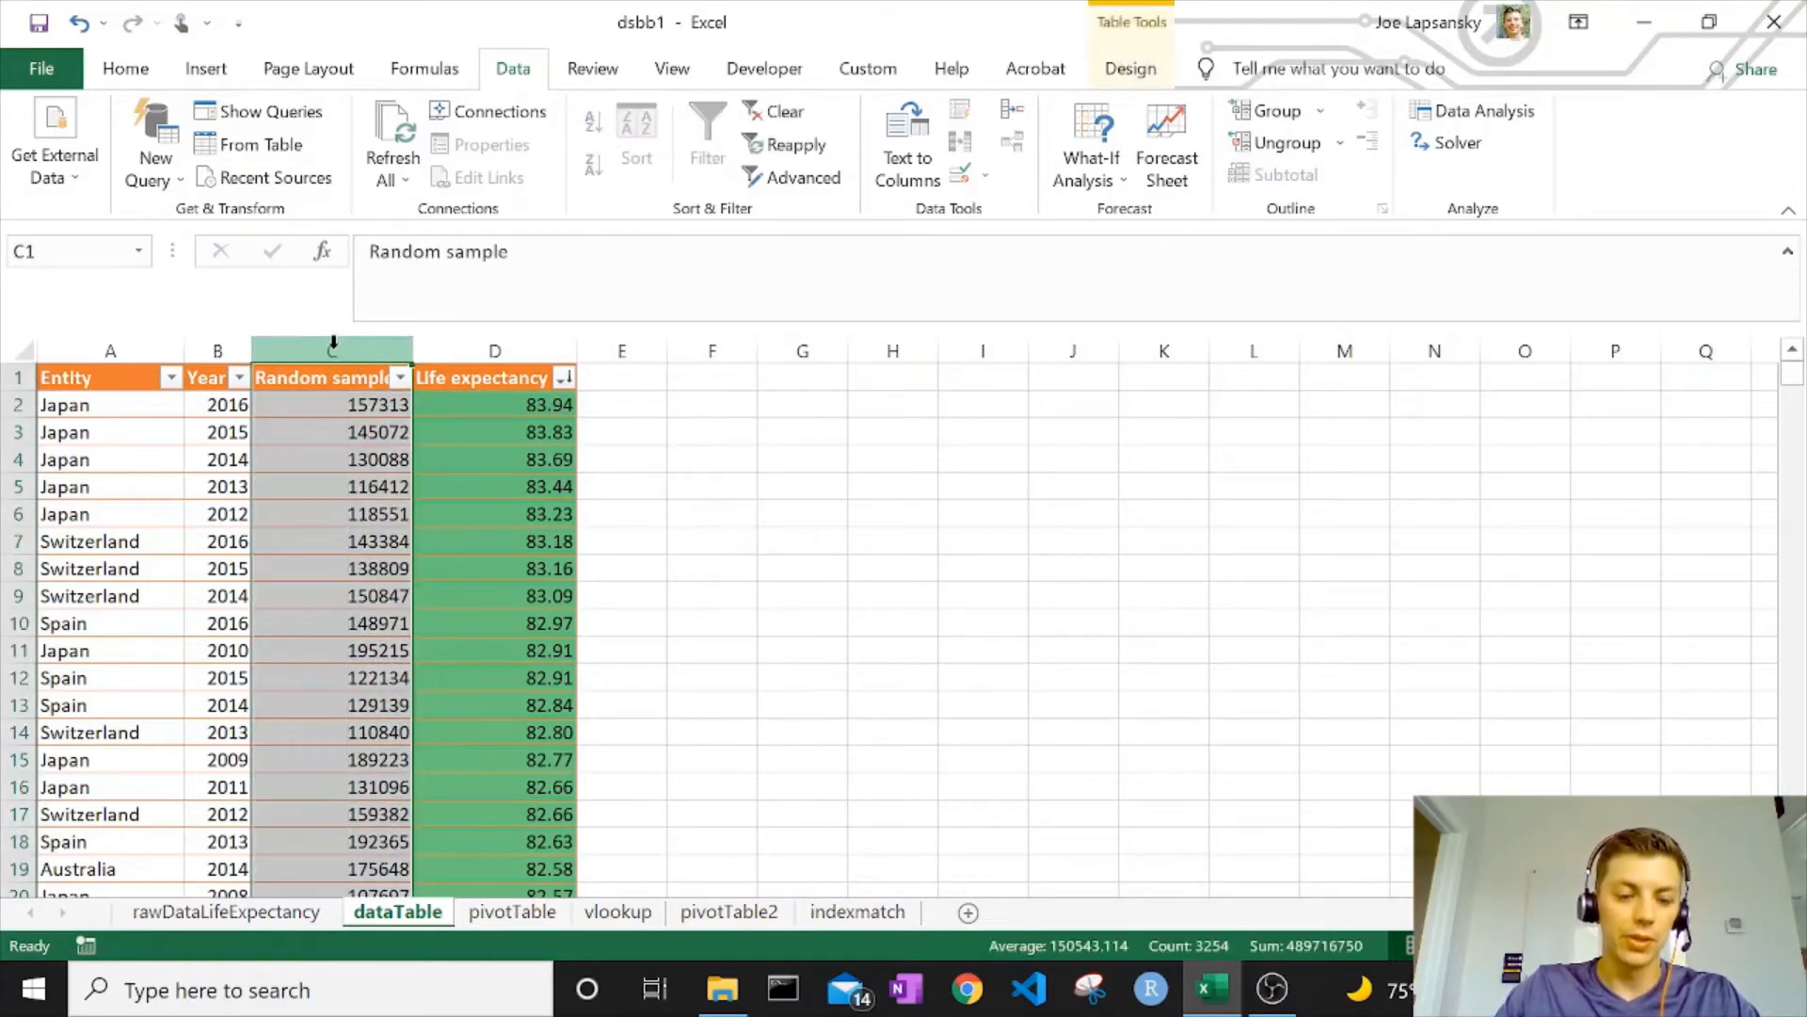
{"action": "left_click", "coordinate": [322, 402]}
{"action": "key", "text": "ctrl+shift+Down"}
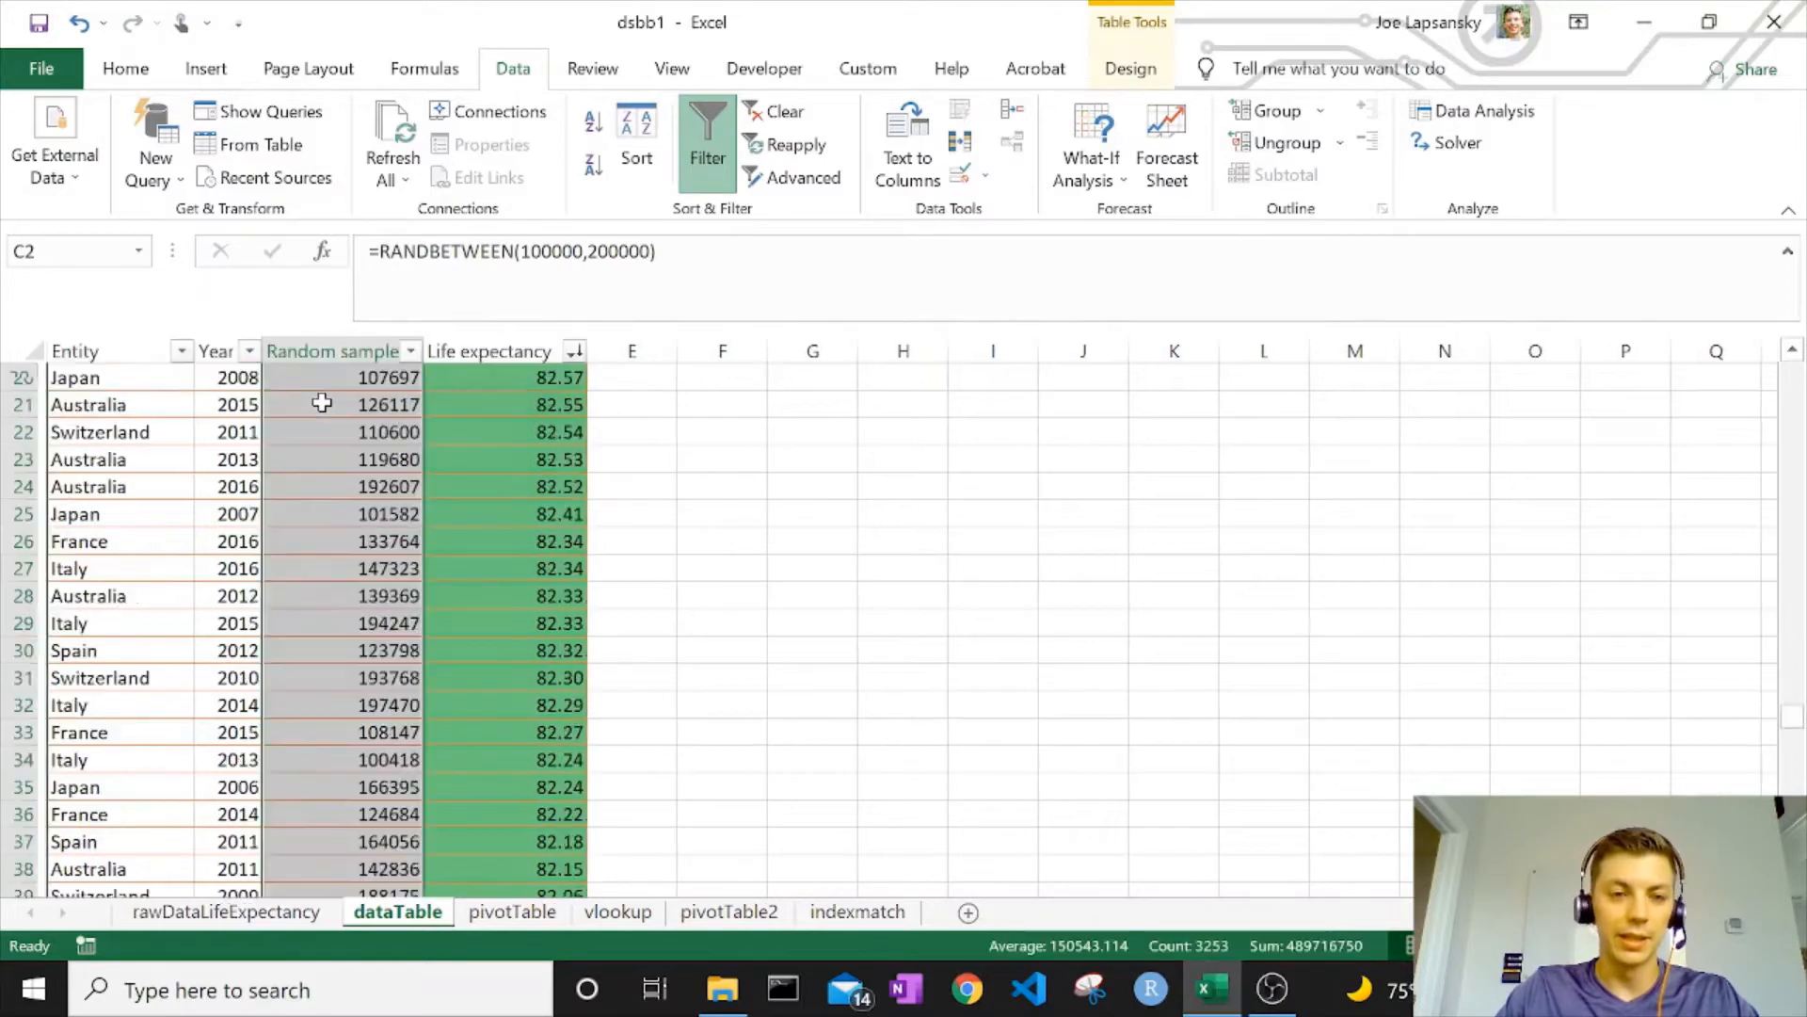
{"action": "key", "text": "ctrl+c"}
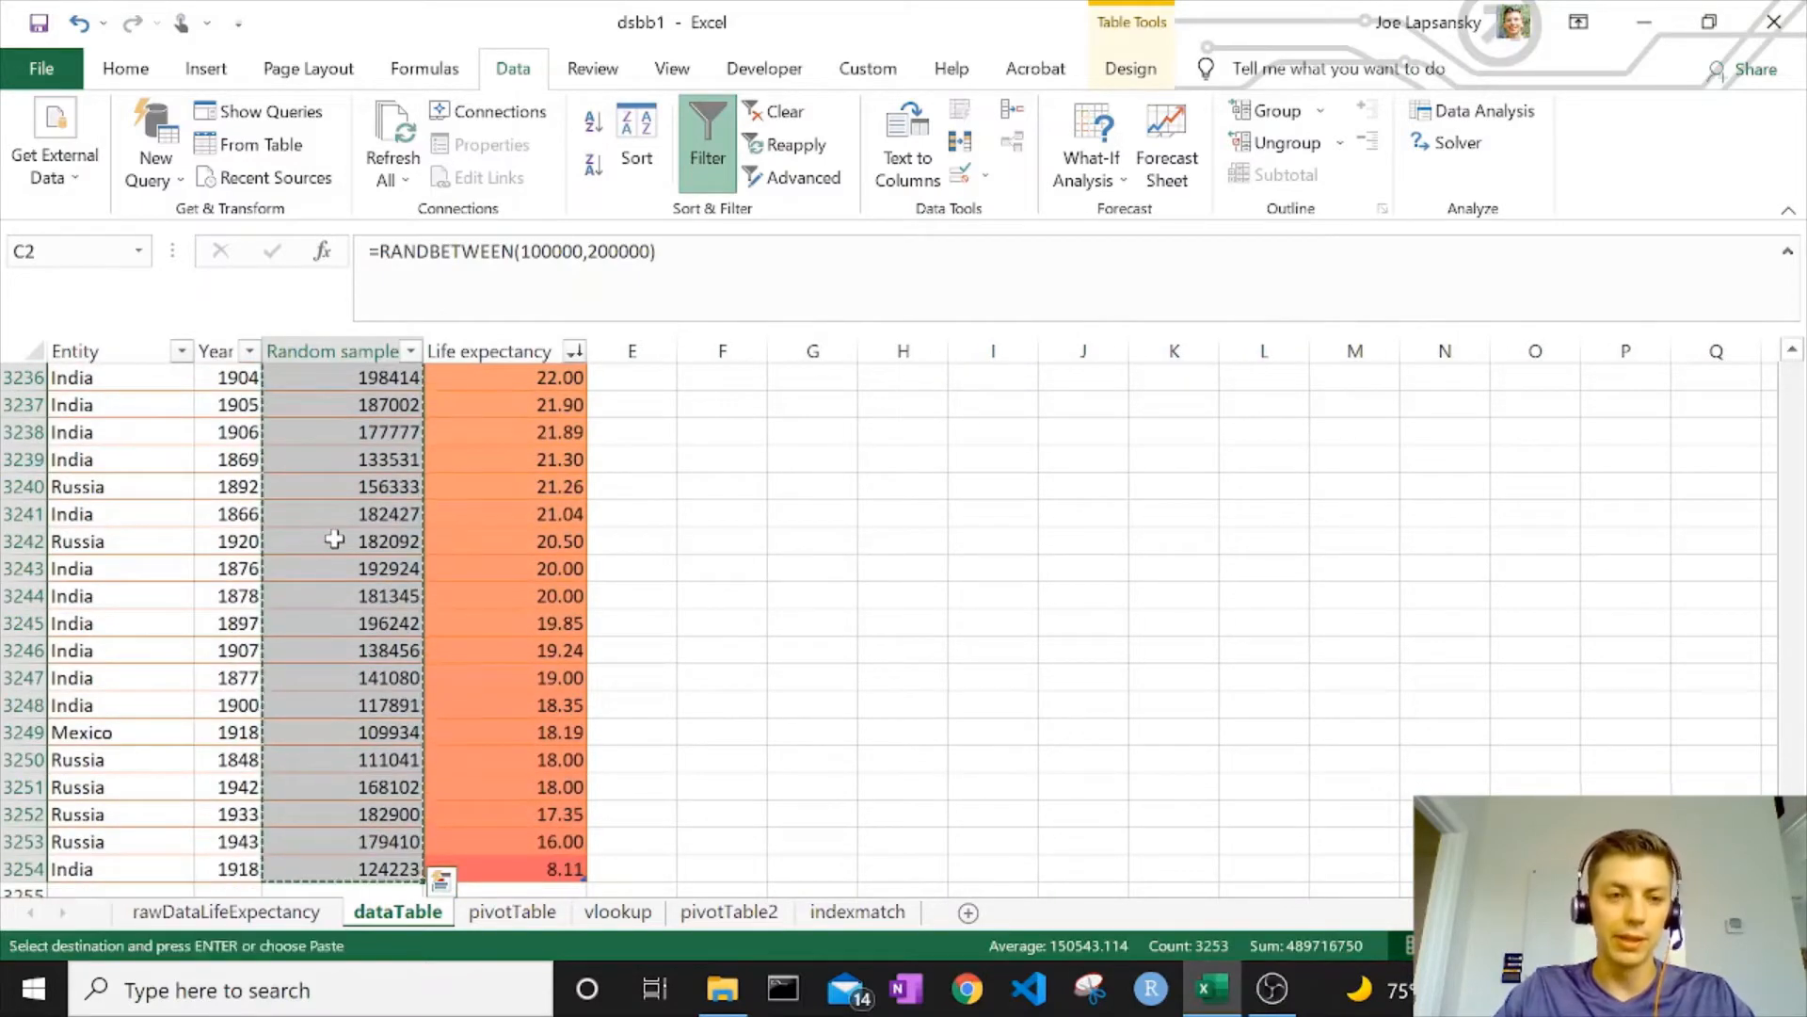
{"action": "right_click", "coordinate": [355, 471]}
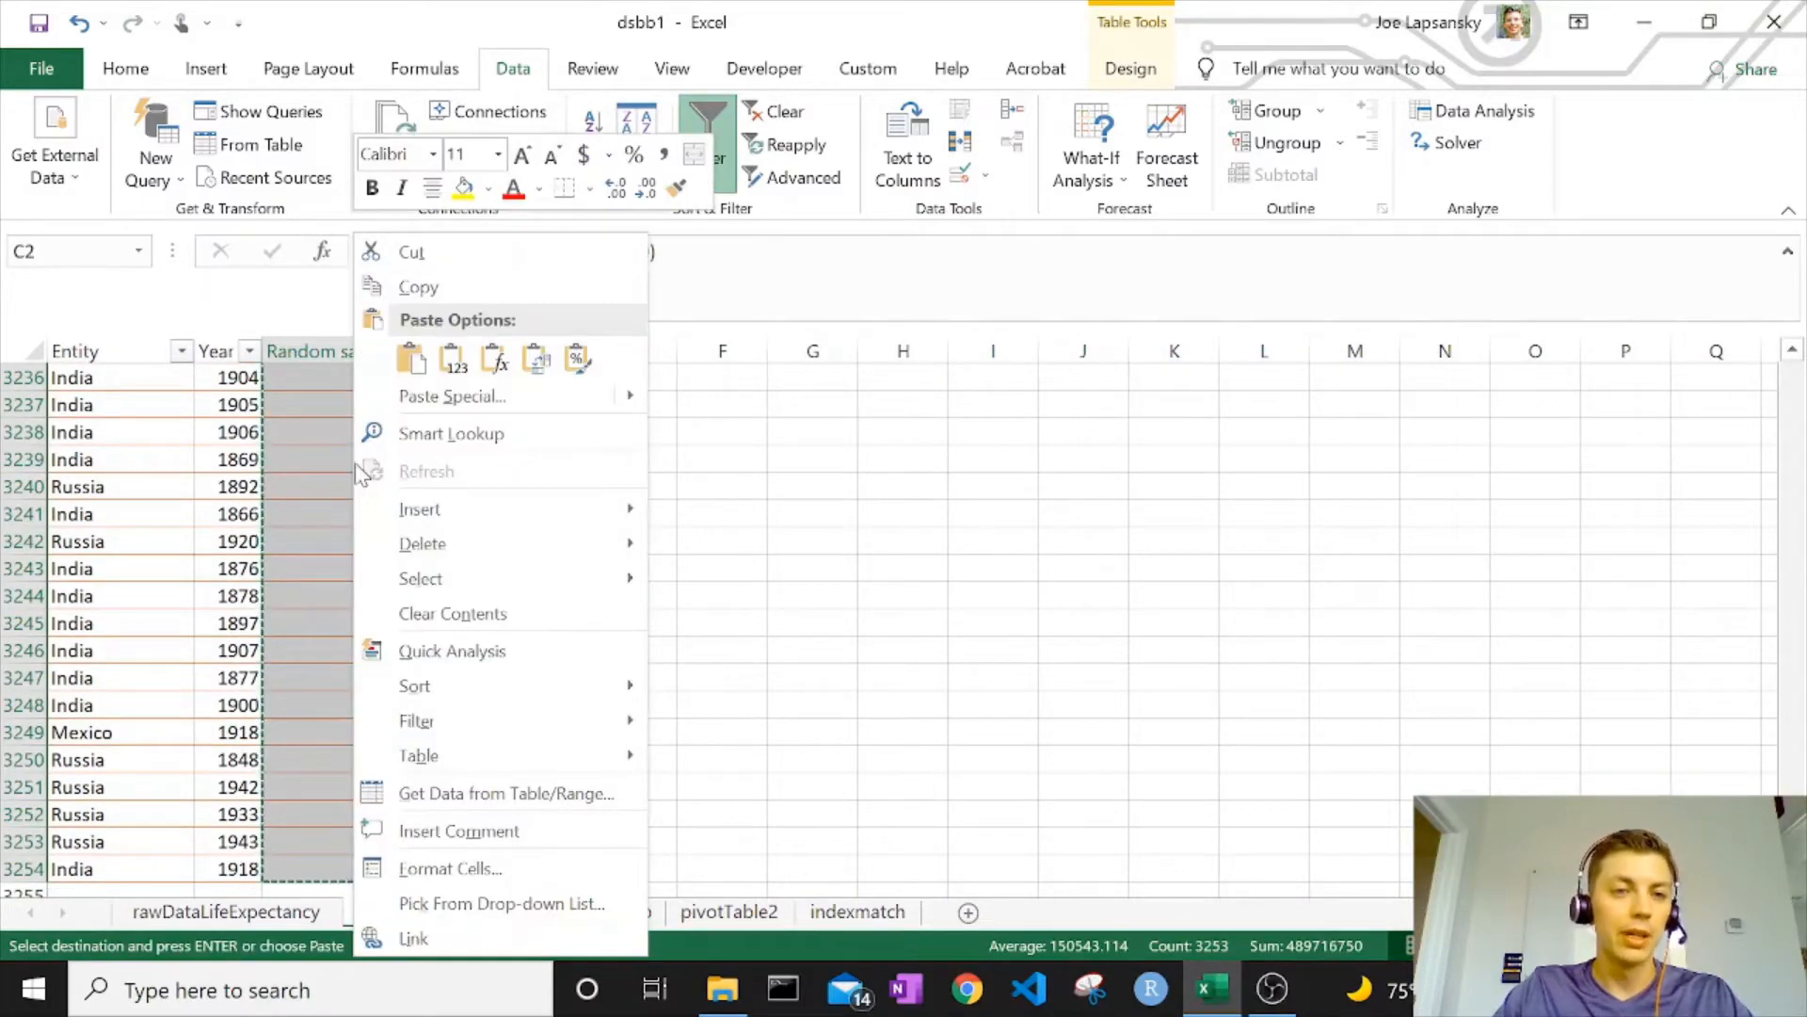
{"action": "left_click", "coordinate": [452, 357]}
{"action": "left_click", "coordinate": [344, 486]}
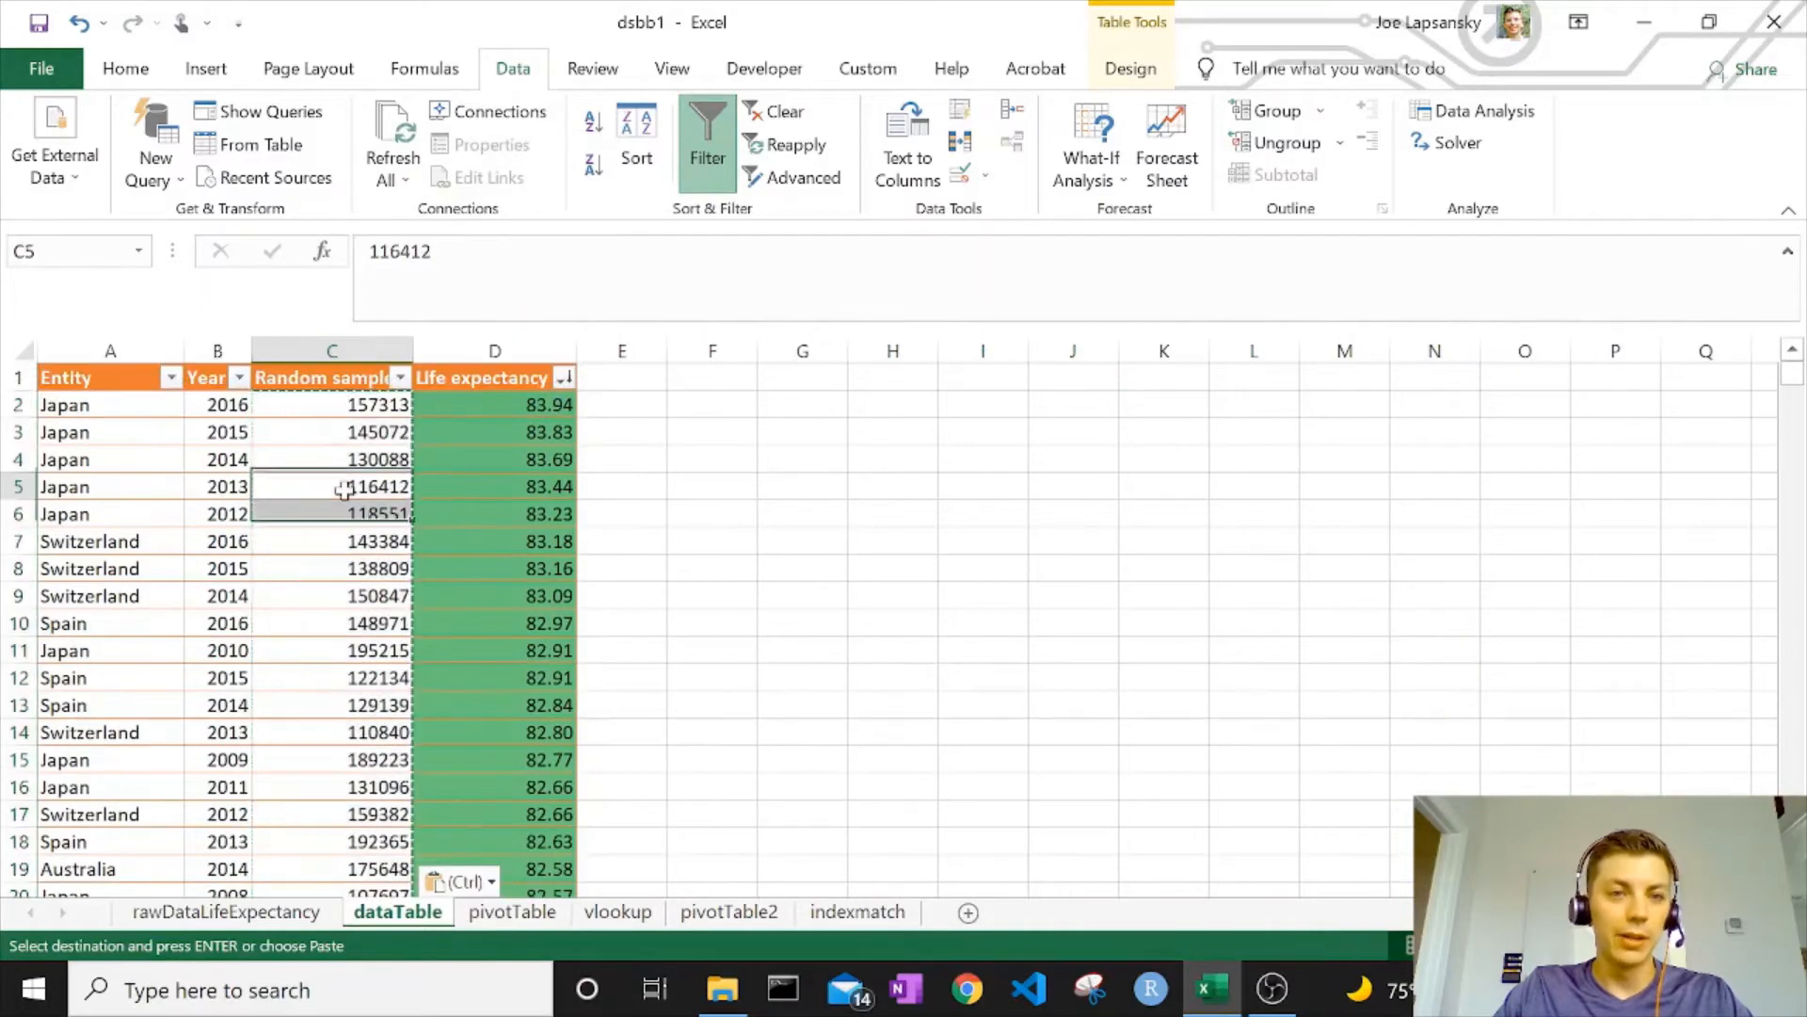
{"action": "key", "text": "Down"}
{"action": "key", "text": "Down"}
{"action": "key", "text": "Down"}
{"action": "key", "text": "Up"}
{"action": "key", "text": "Up"}
{"action": "key", "text": "Up"}
{"action": "key", "text": "Up"}
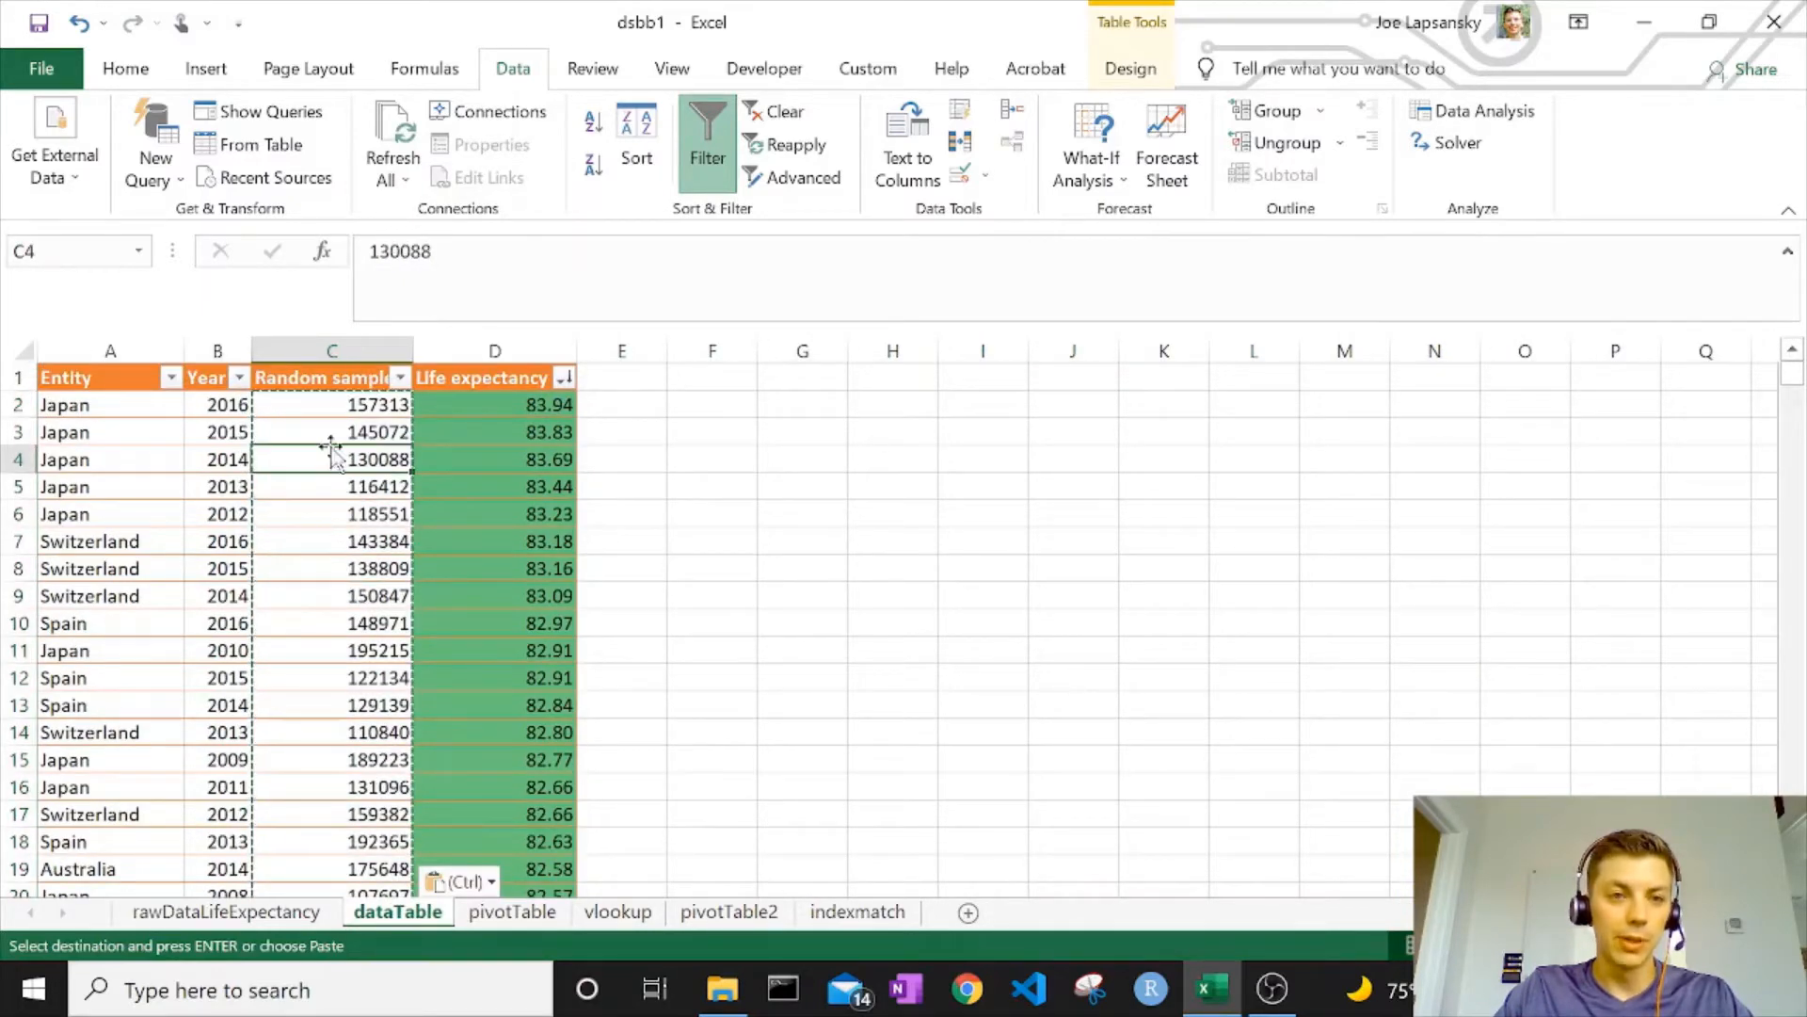
{"action": "left_click", "coordinate": [337, 409]}
{"action": "left_click", "coordinate": [614, 377]}
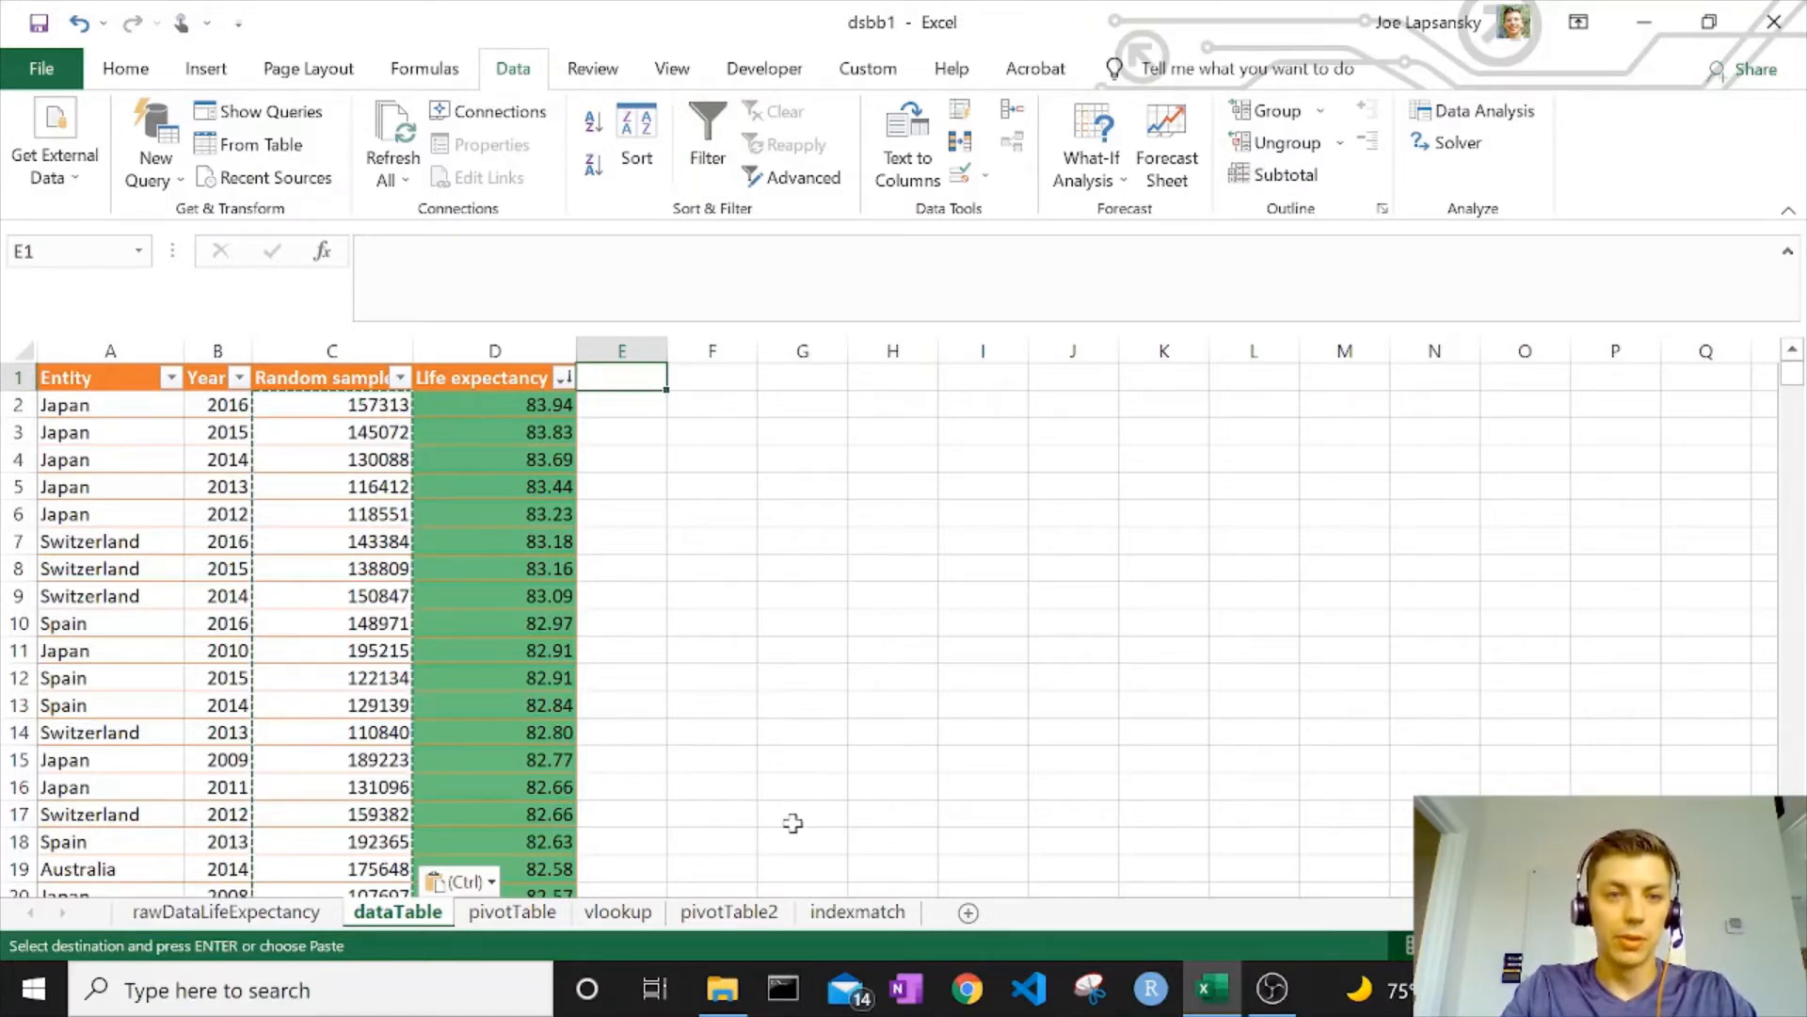
Add a 'C*D' column with formula =[@[Random sample]]*[@[Life expectancy]] in E2
{"action": "type", "text": "C*D"}
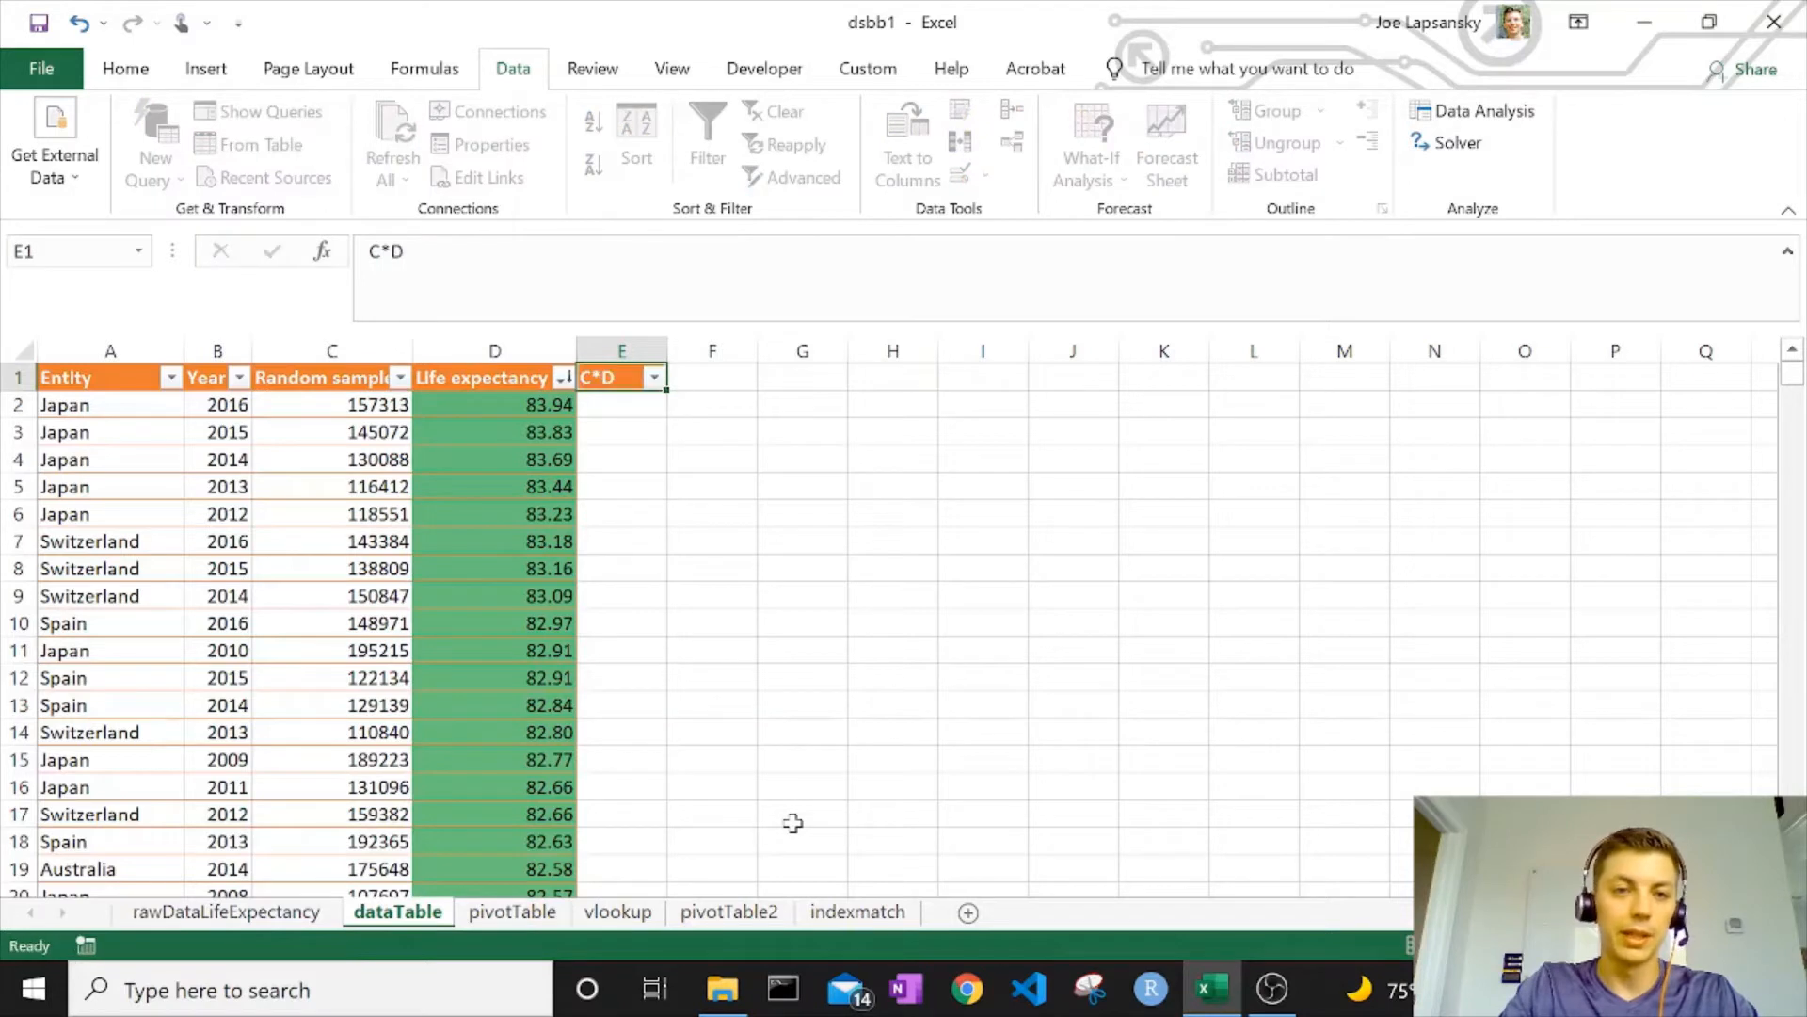
{"action": "key", "text": "Return"}
{"action": "type", "text": "="}
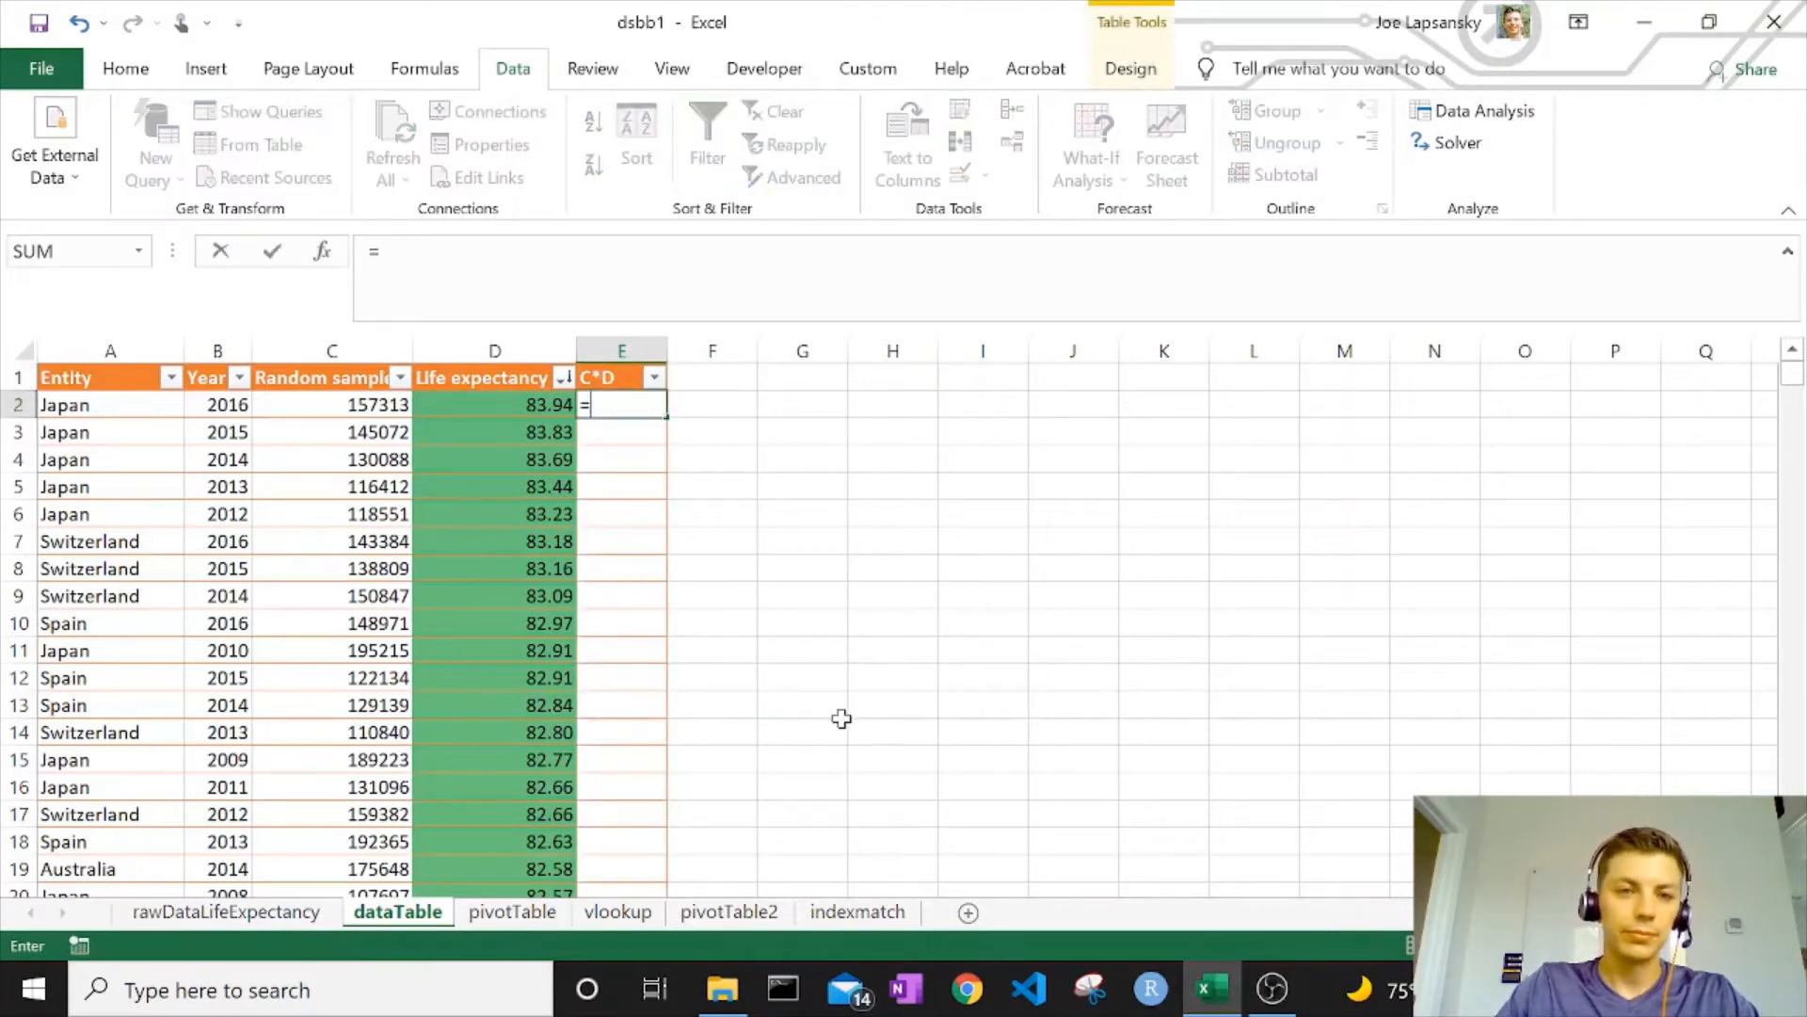
{"action": "key", "text": "Left"}
{"action": "key", "text": "Left"}
{"action": "type", "text": "*"}
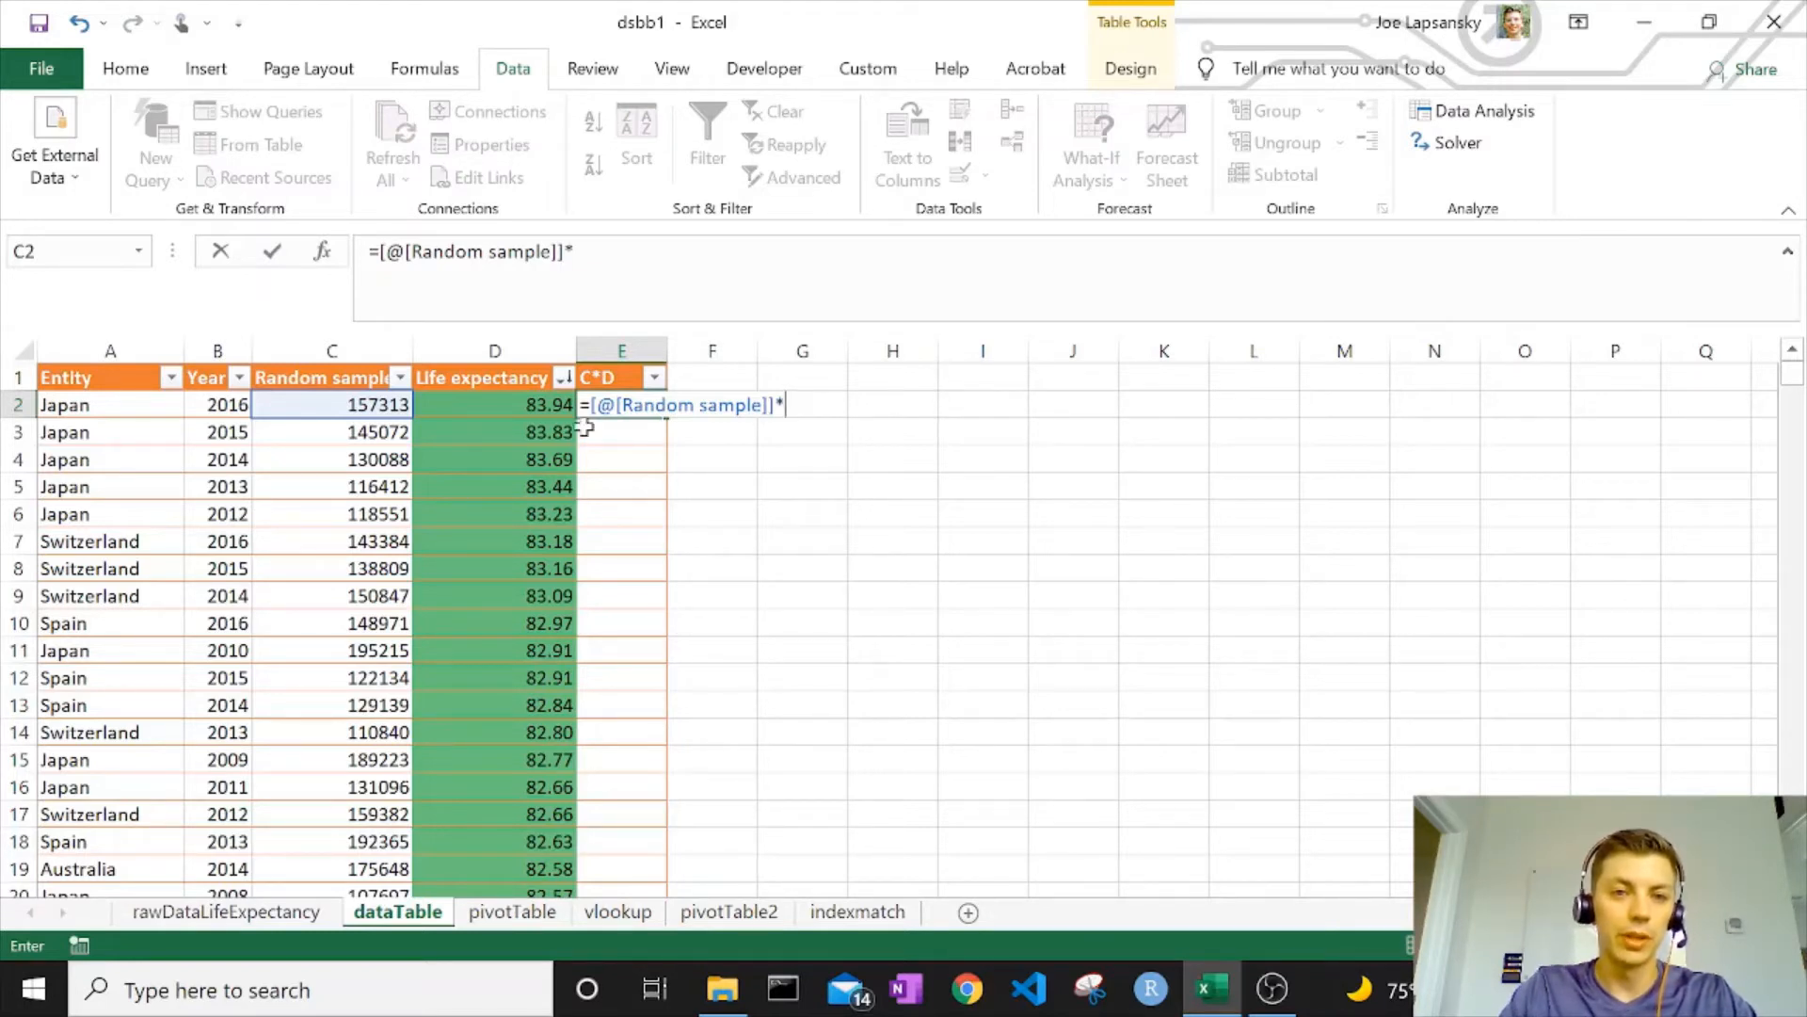
{"action": "left_click", "coordinate": [541, 414]}
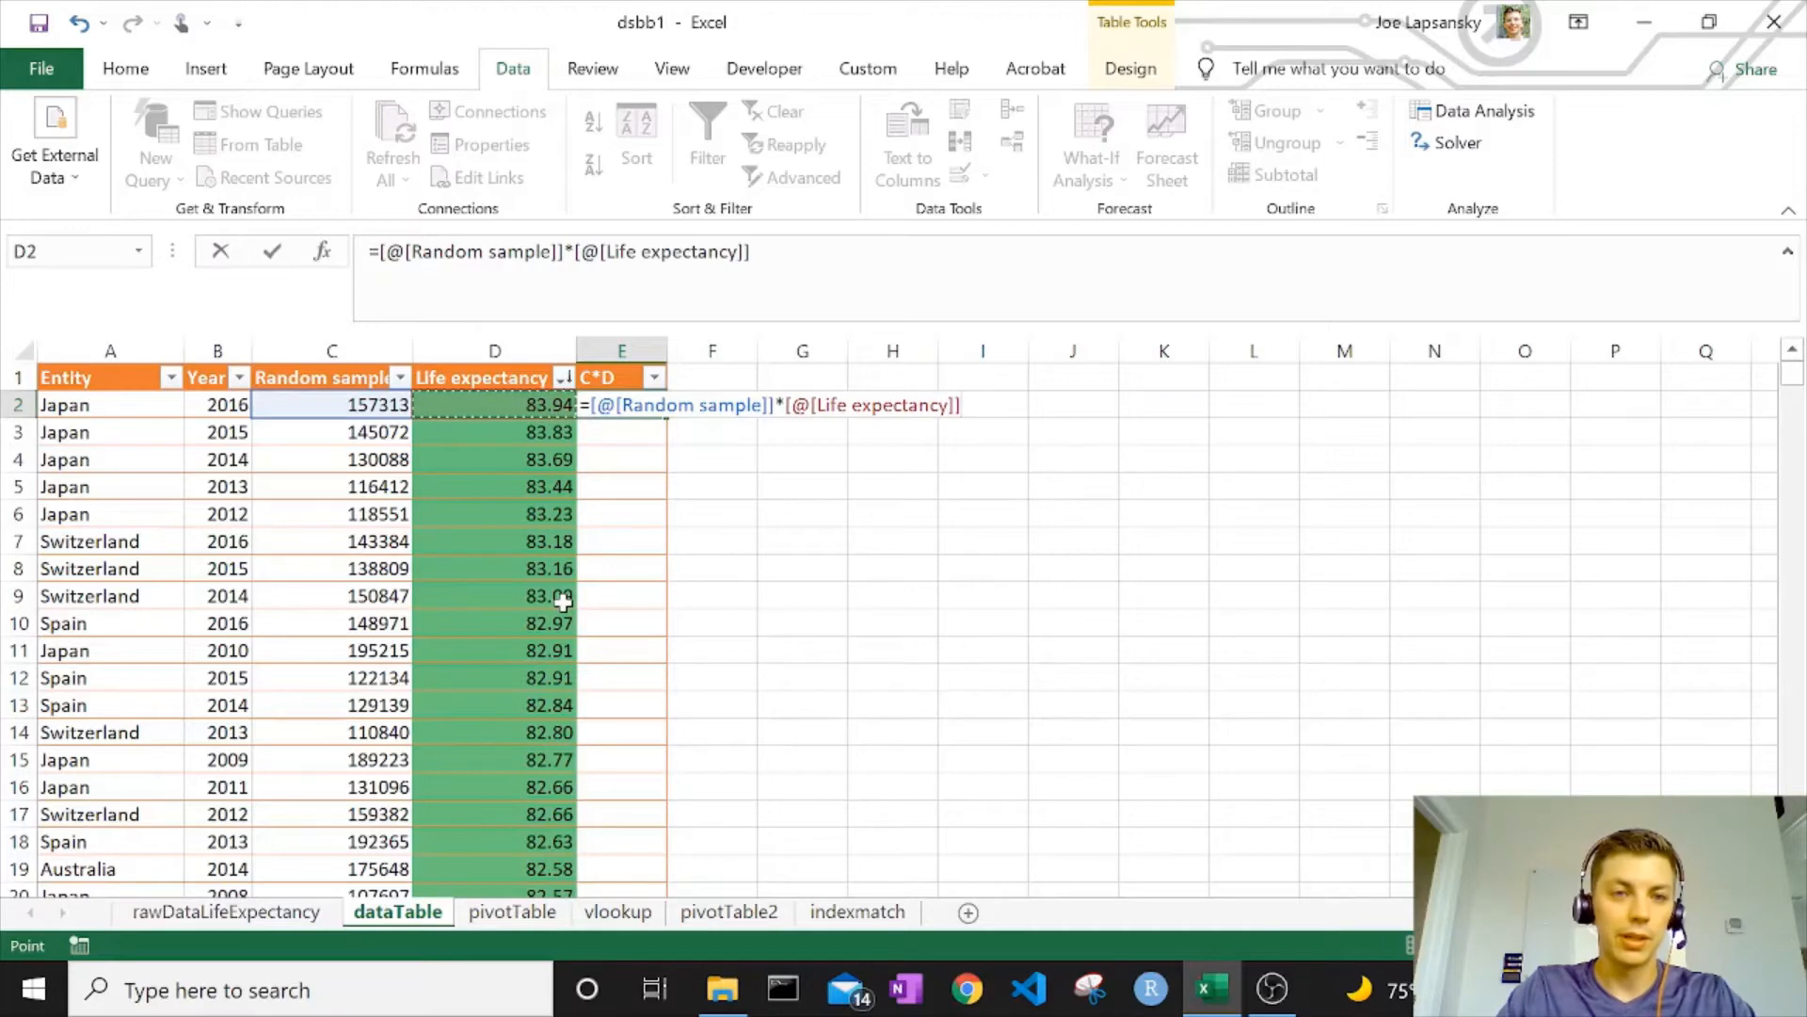
{"action": "key", "text": "Return"}
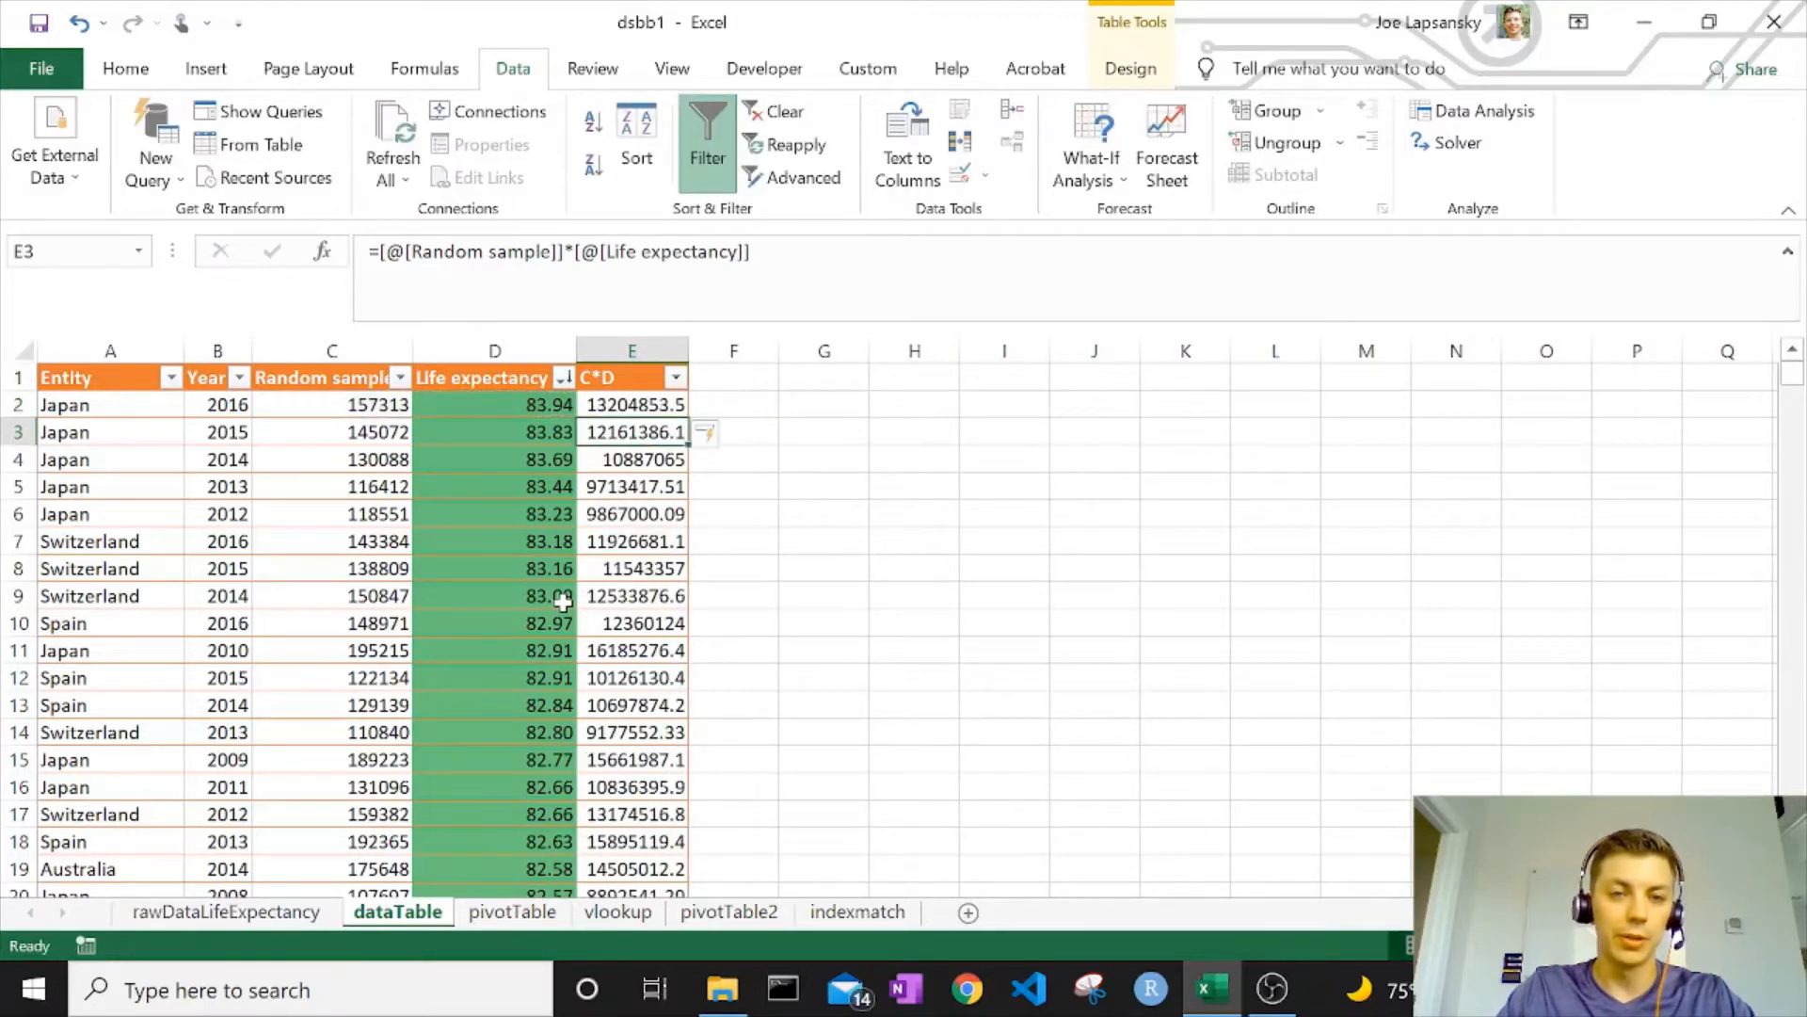
Format the C*D column with Comma Style and zero decimal places
{"action": "key", "text": "Up"}
{"action": "key", "text": "ctrl+shift+Down"}
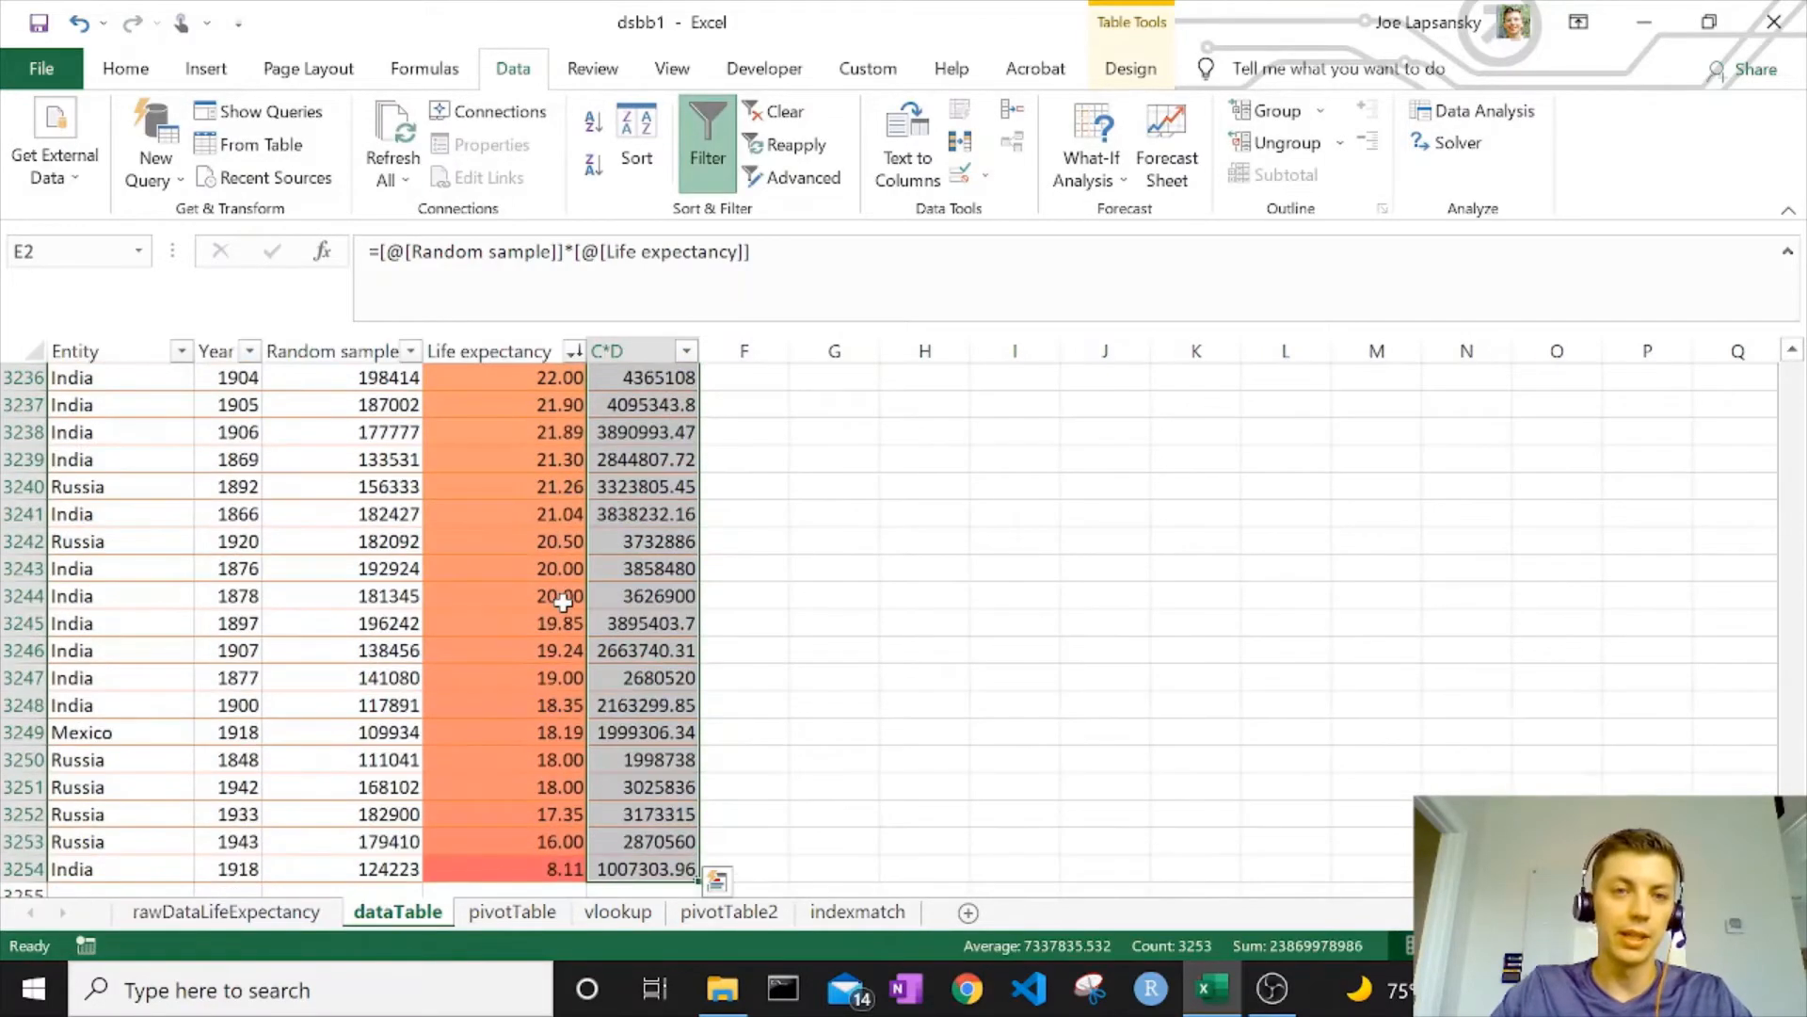
{"action": "left_click", "coordinate": [125, 68]}
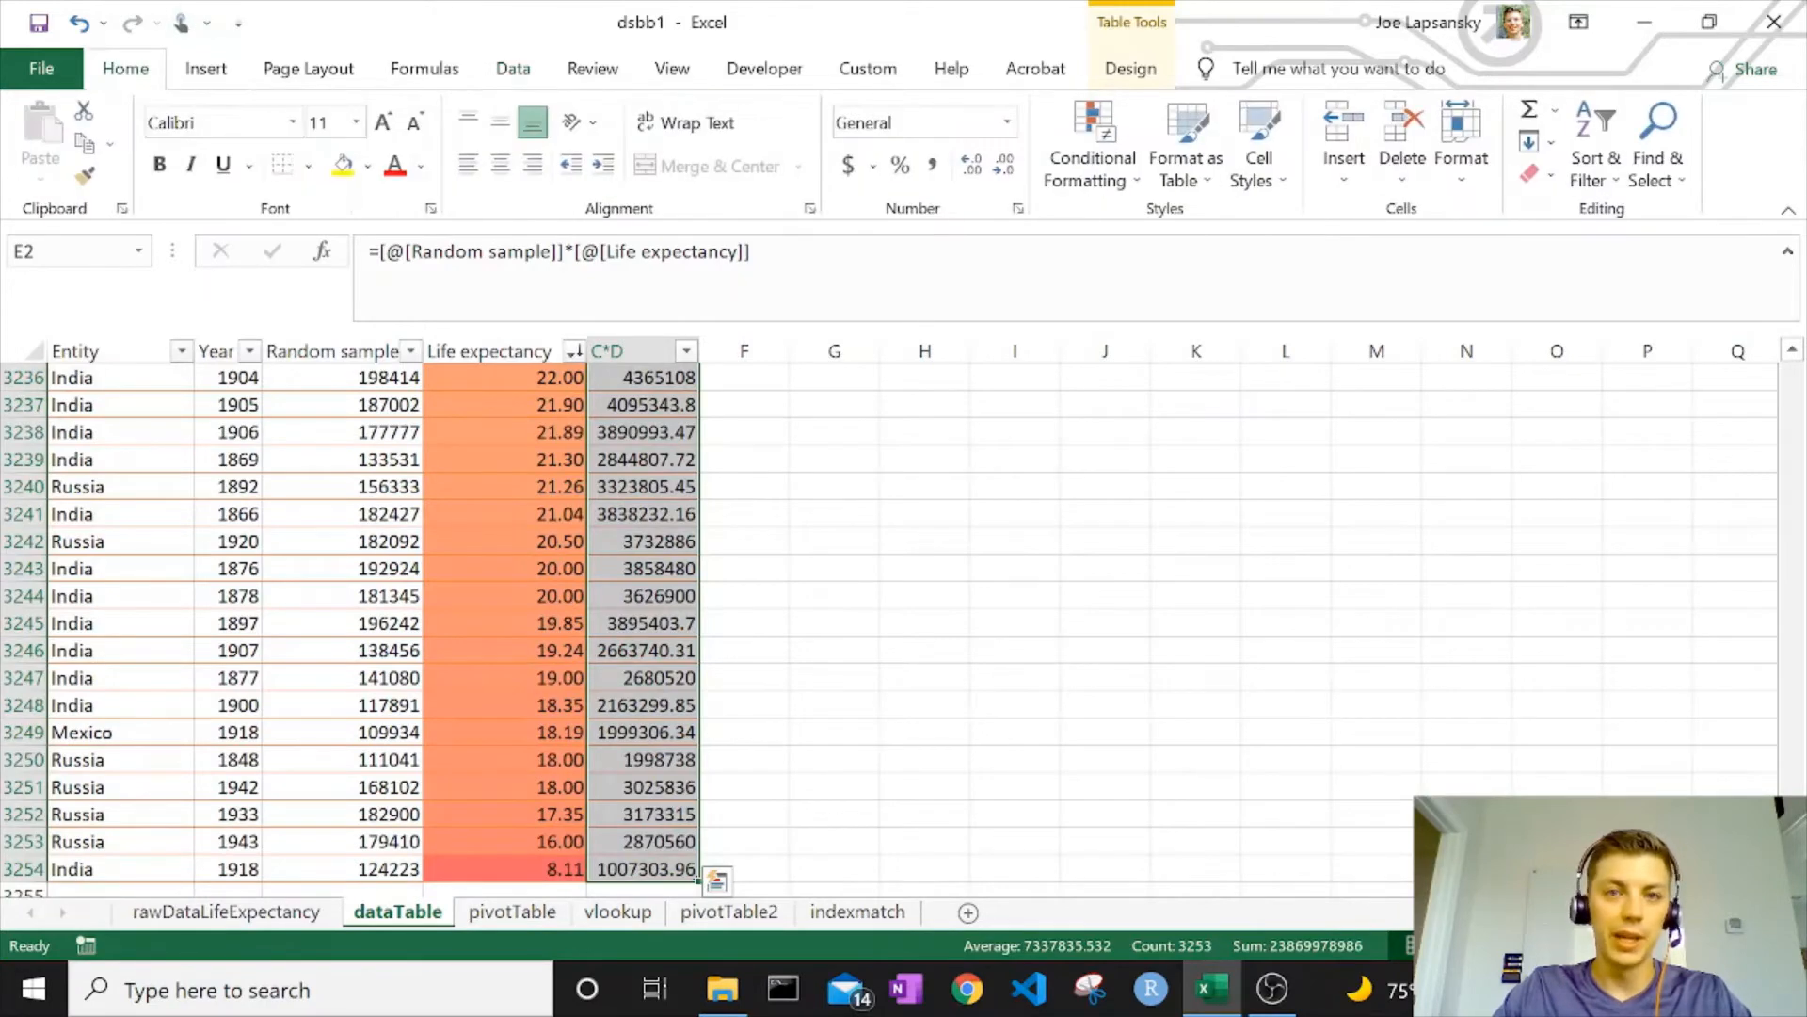
{"action": "left_click", "coordinate": [931, 165]}
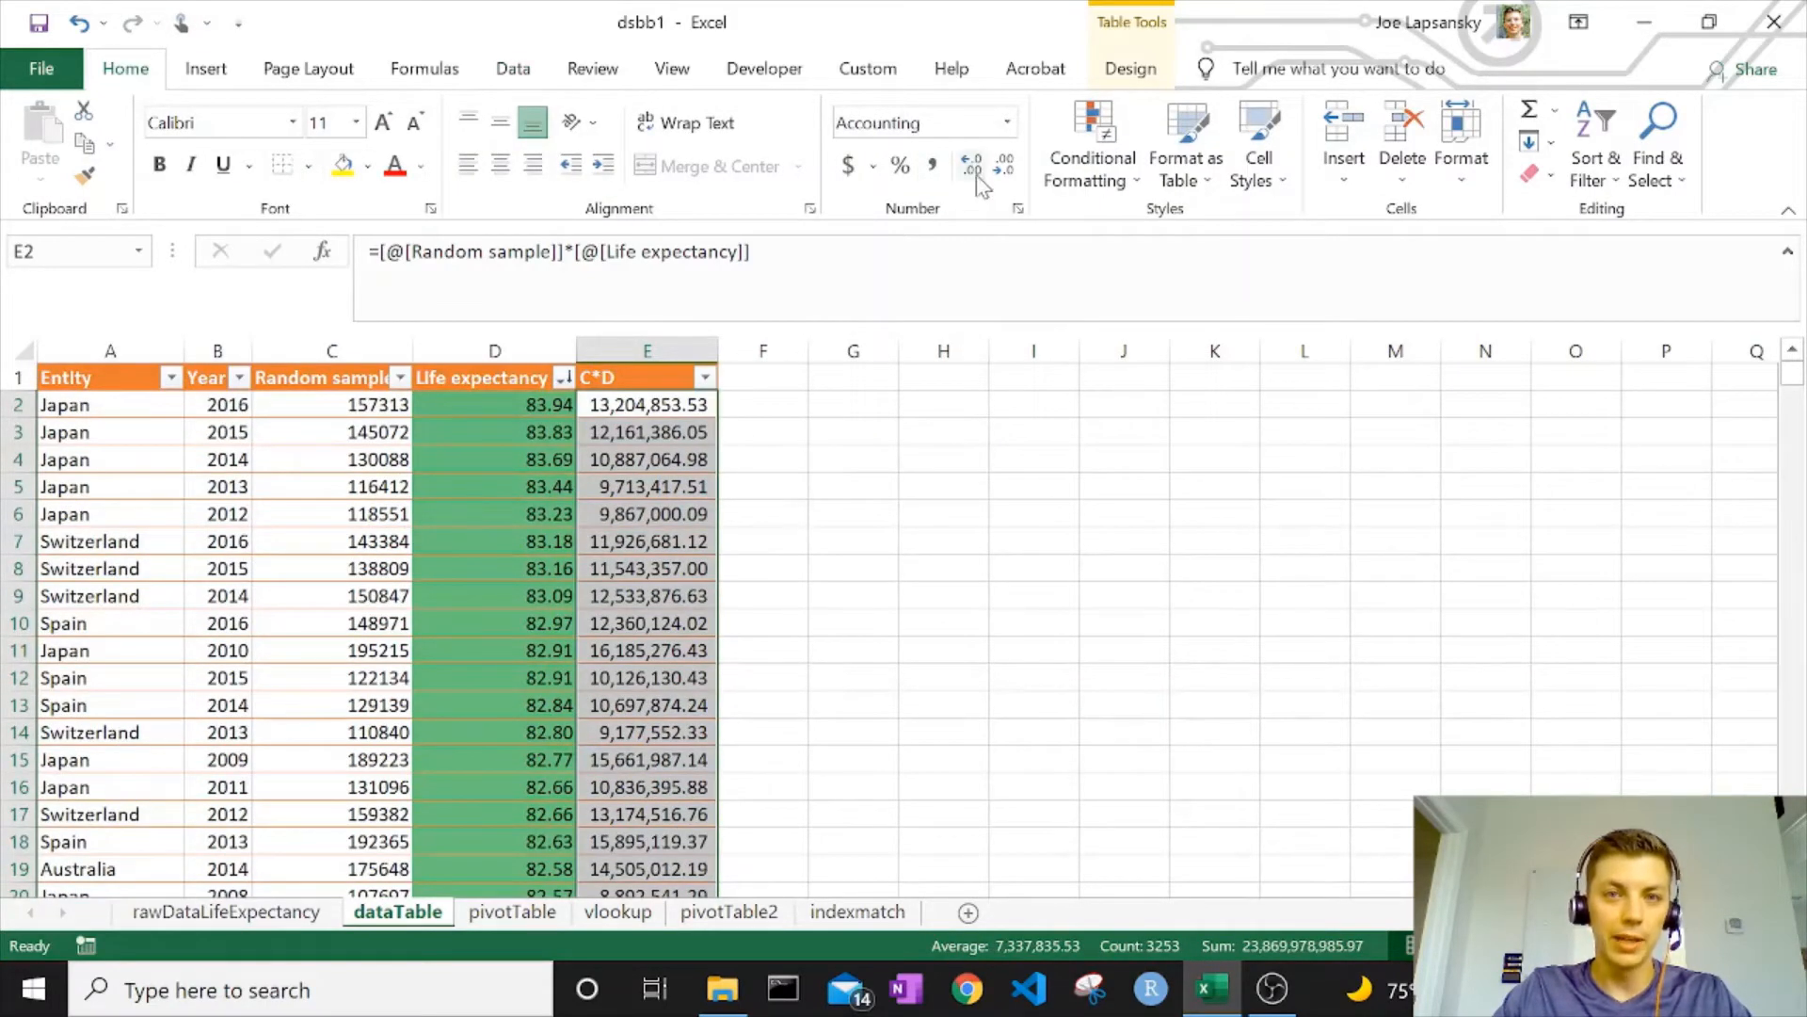
{"action": "left_click", "coordinate": [1005, 169]}
{"action": "left_click", "coordinate": [1005, 169]}
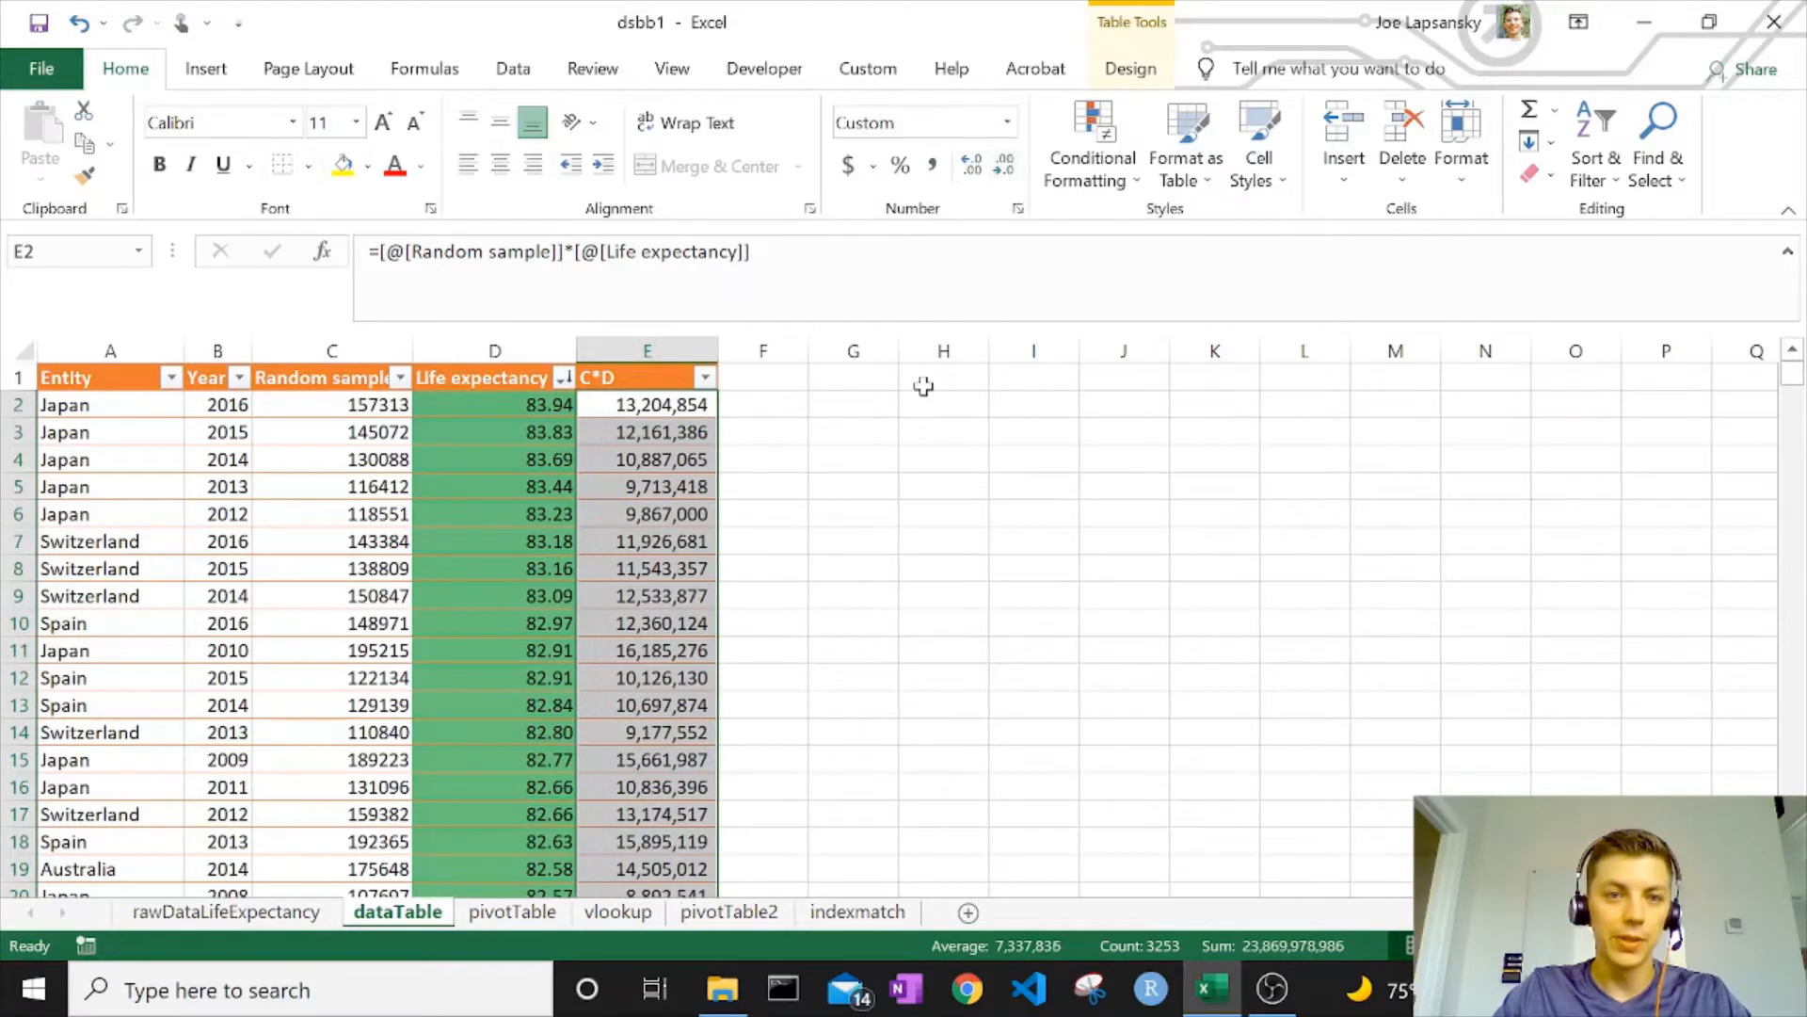
{"action": "left_click", "coordinate": [687, 404]}
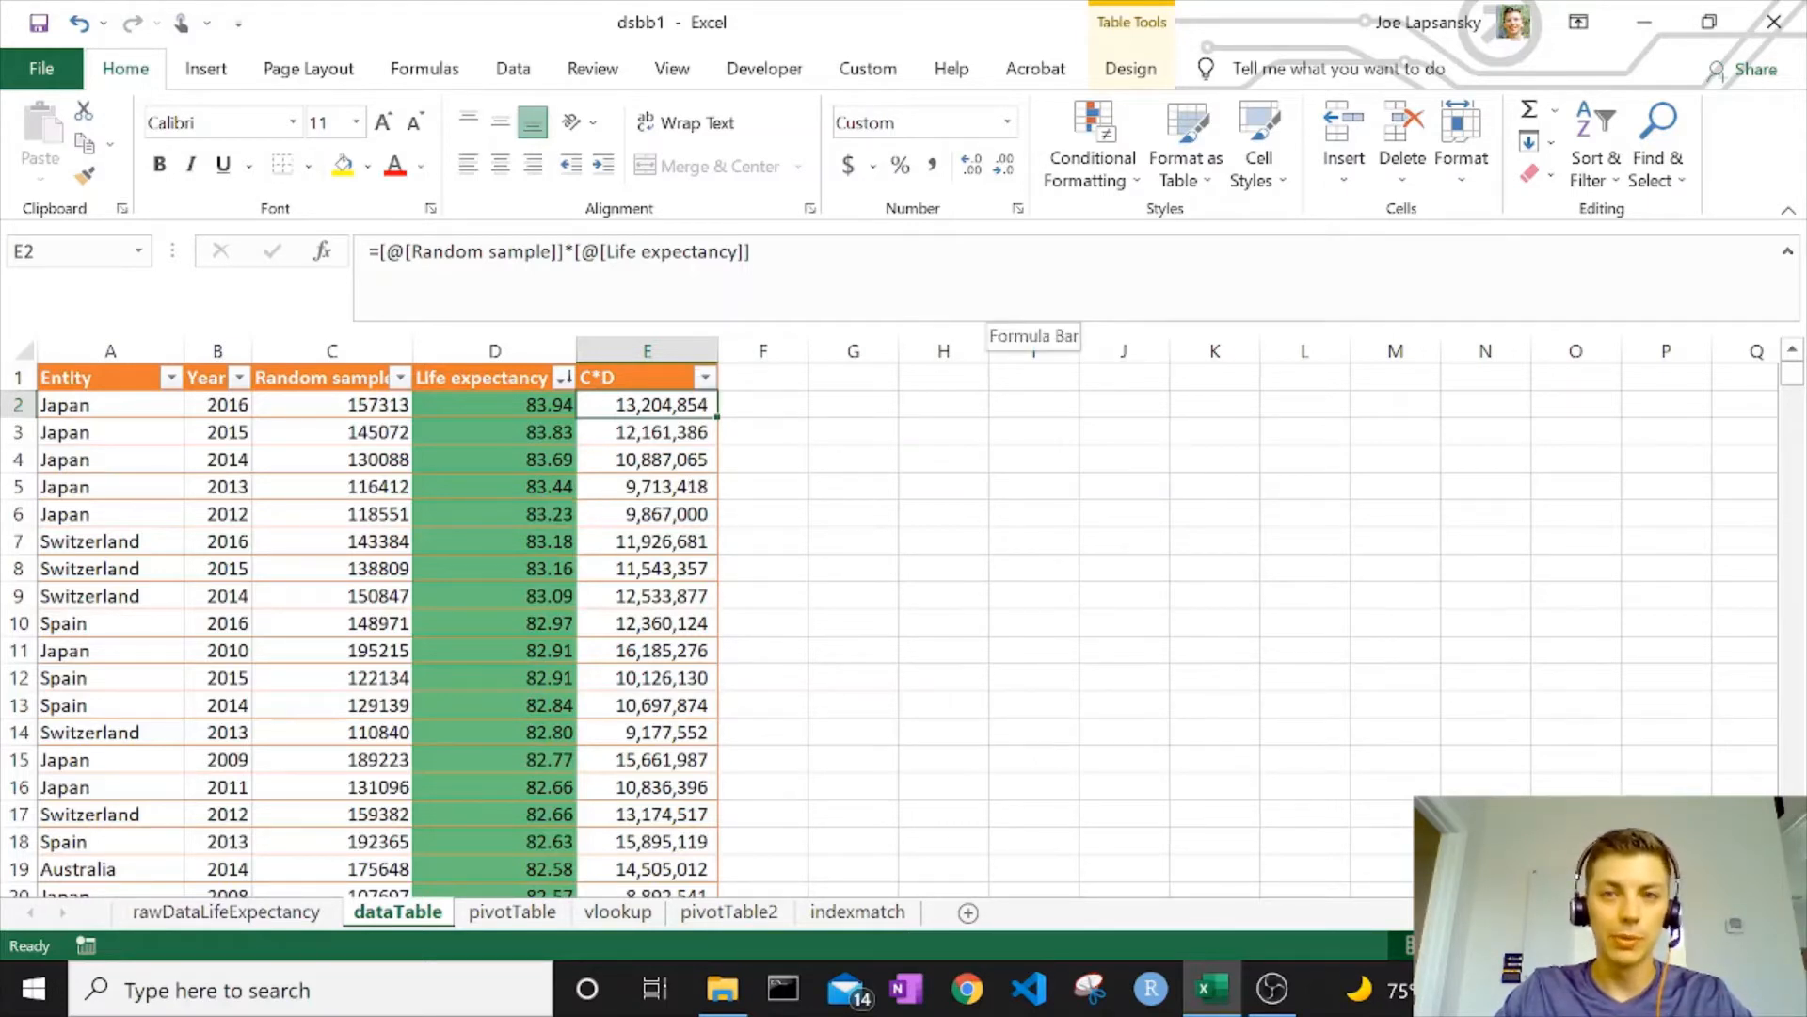
{"action": "left_click", "coordinate": [527, 80]}
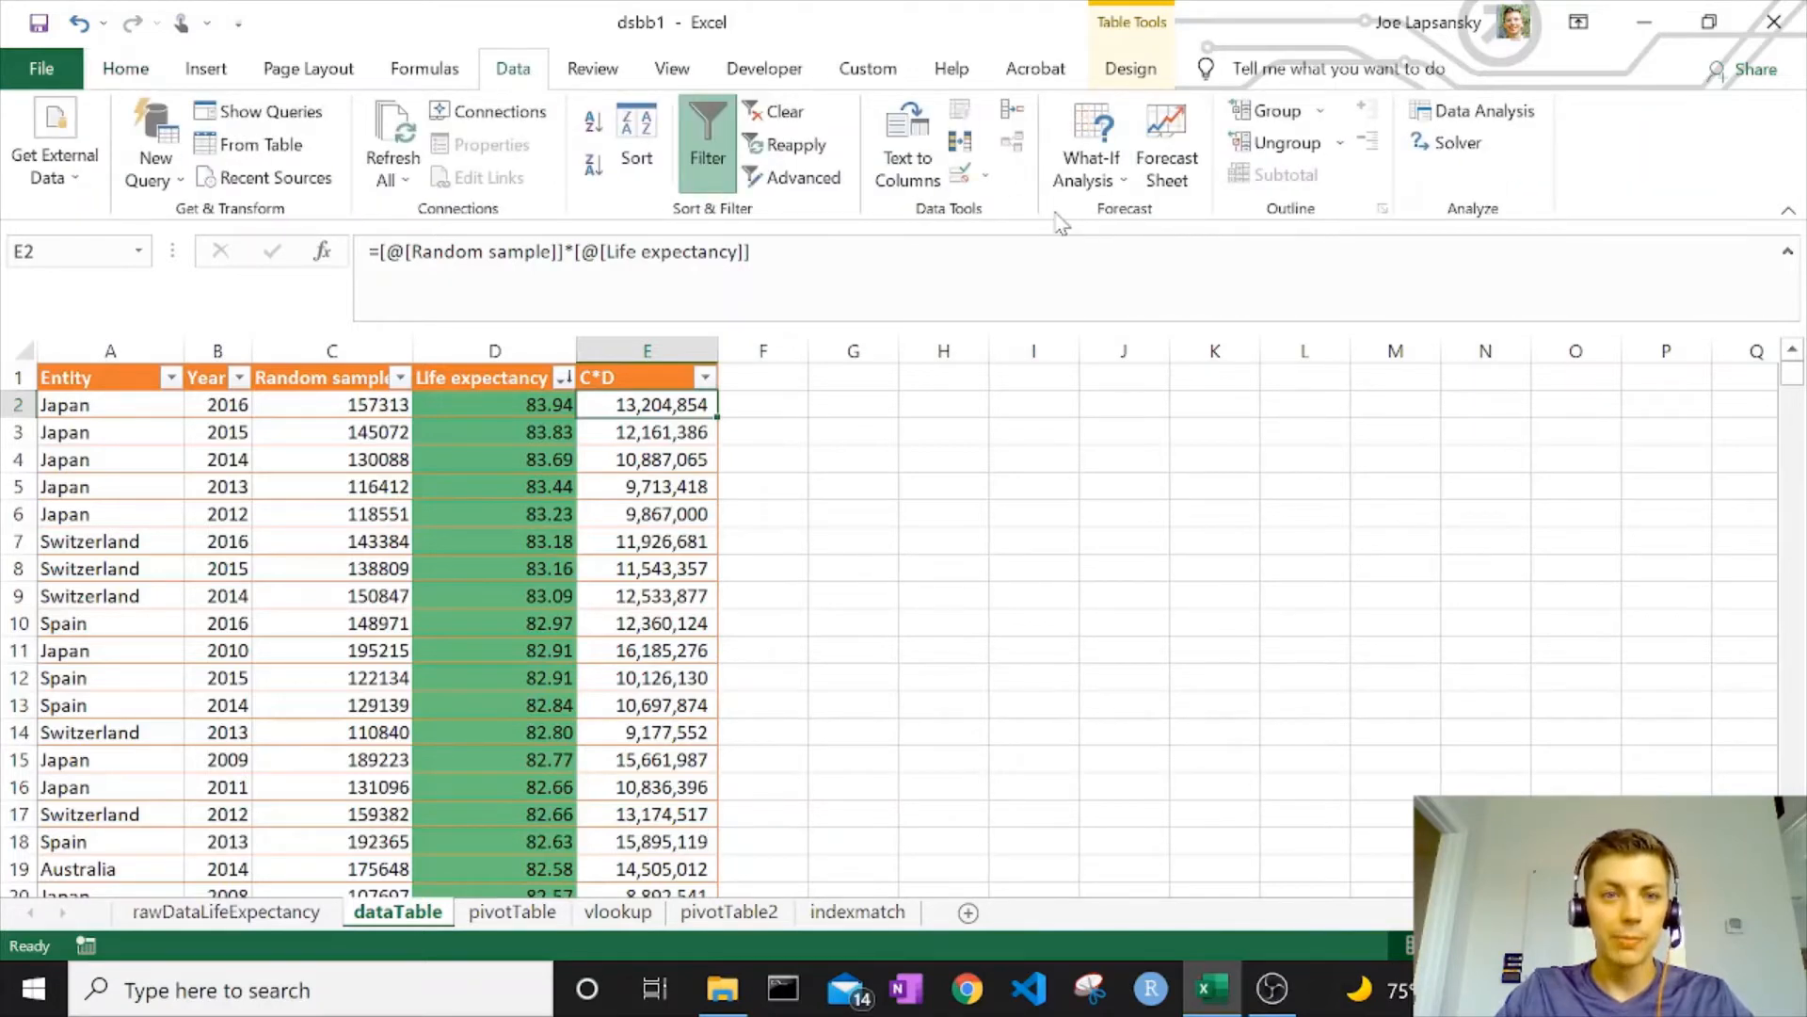
Goal Seek E5 to 500,000 by changing C5, accepting C5 = 5992.329674
{"action": "left_click", "coordinate": [1090, 168]}
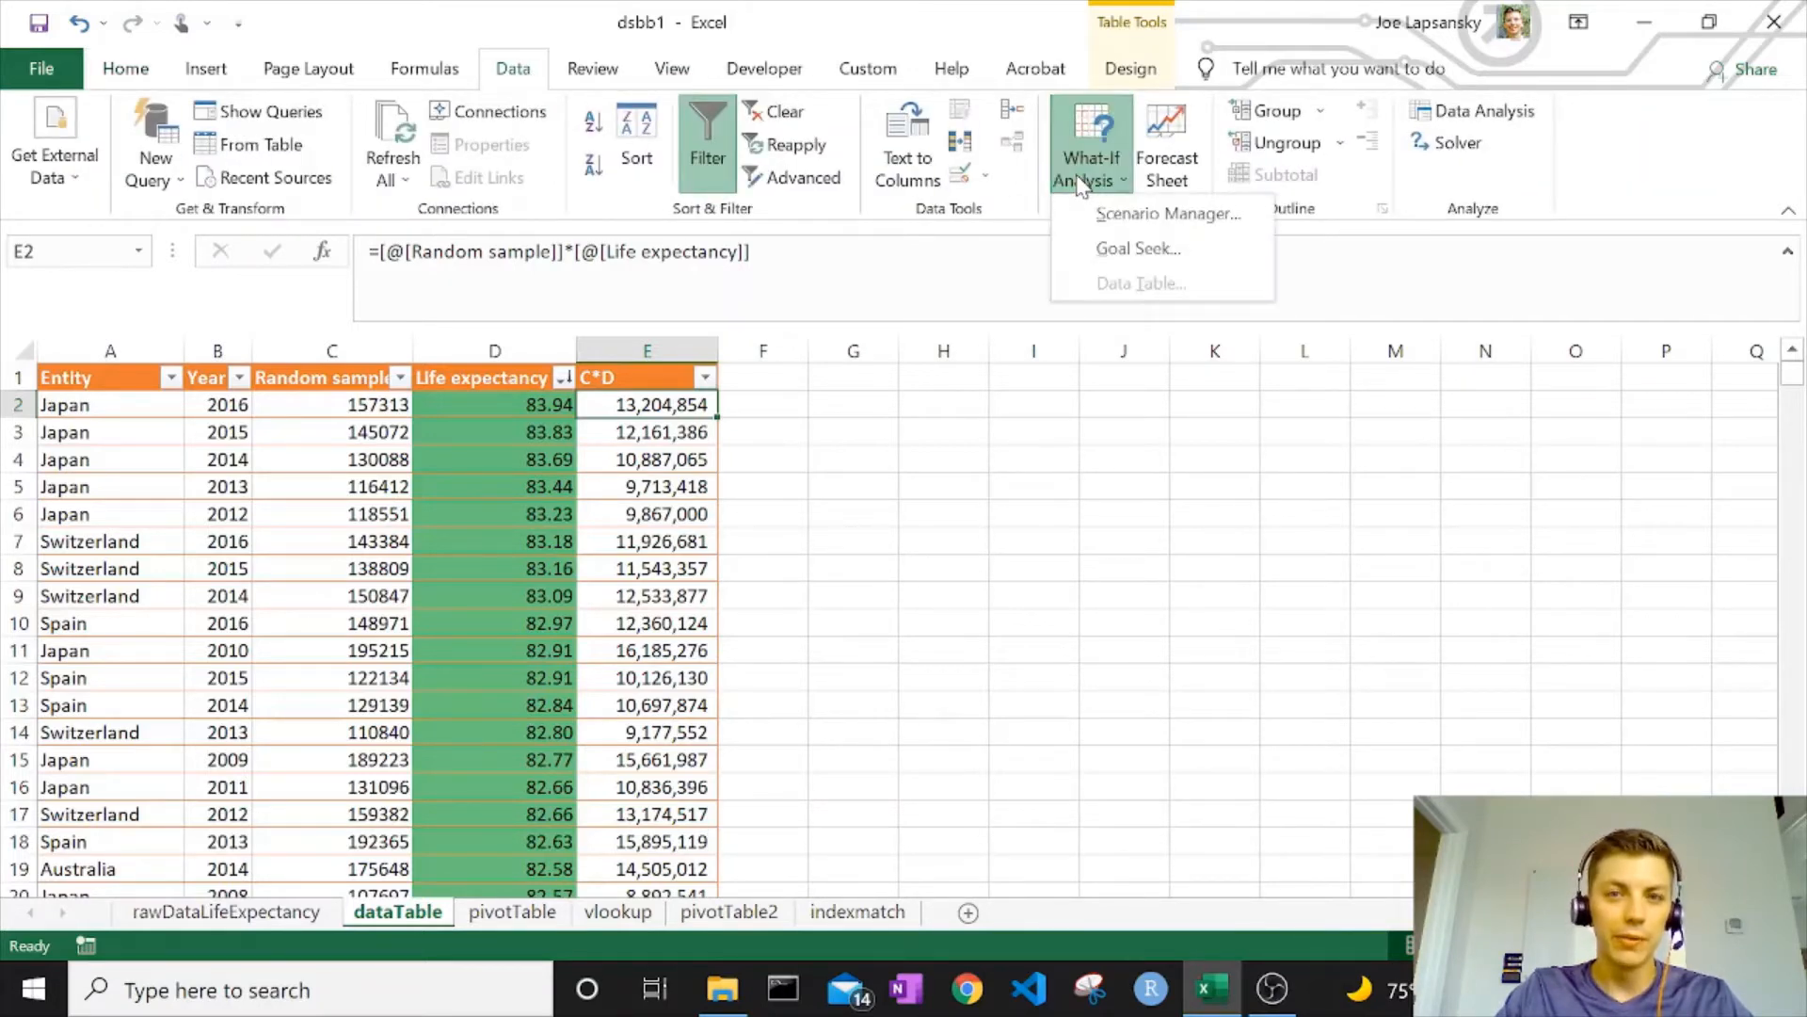
{"action": "left_click", "coordinate": [1138, 249]}
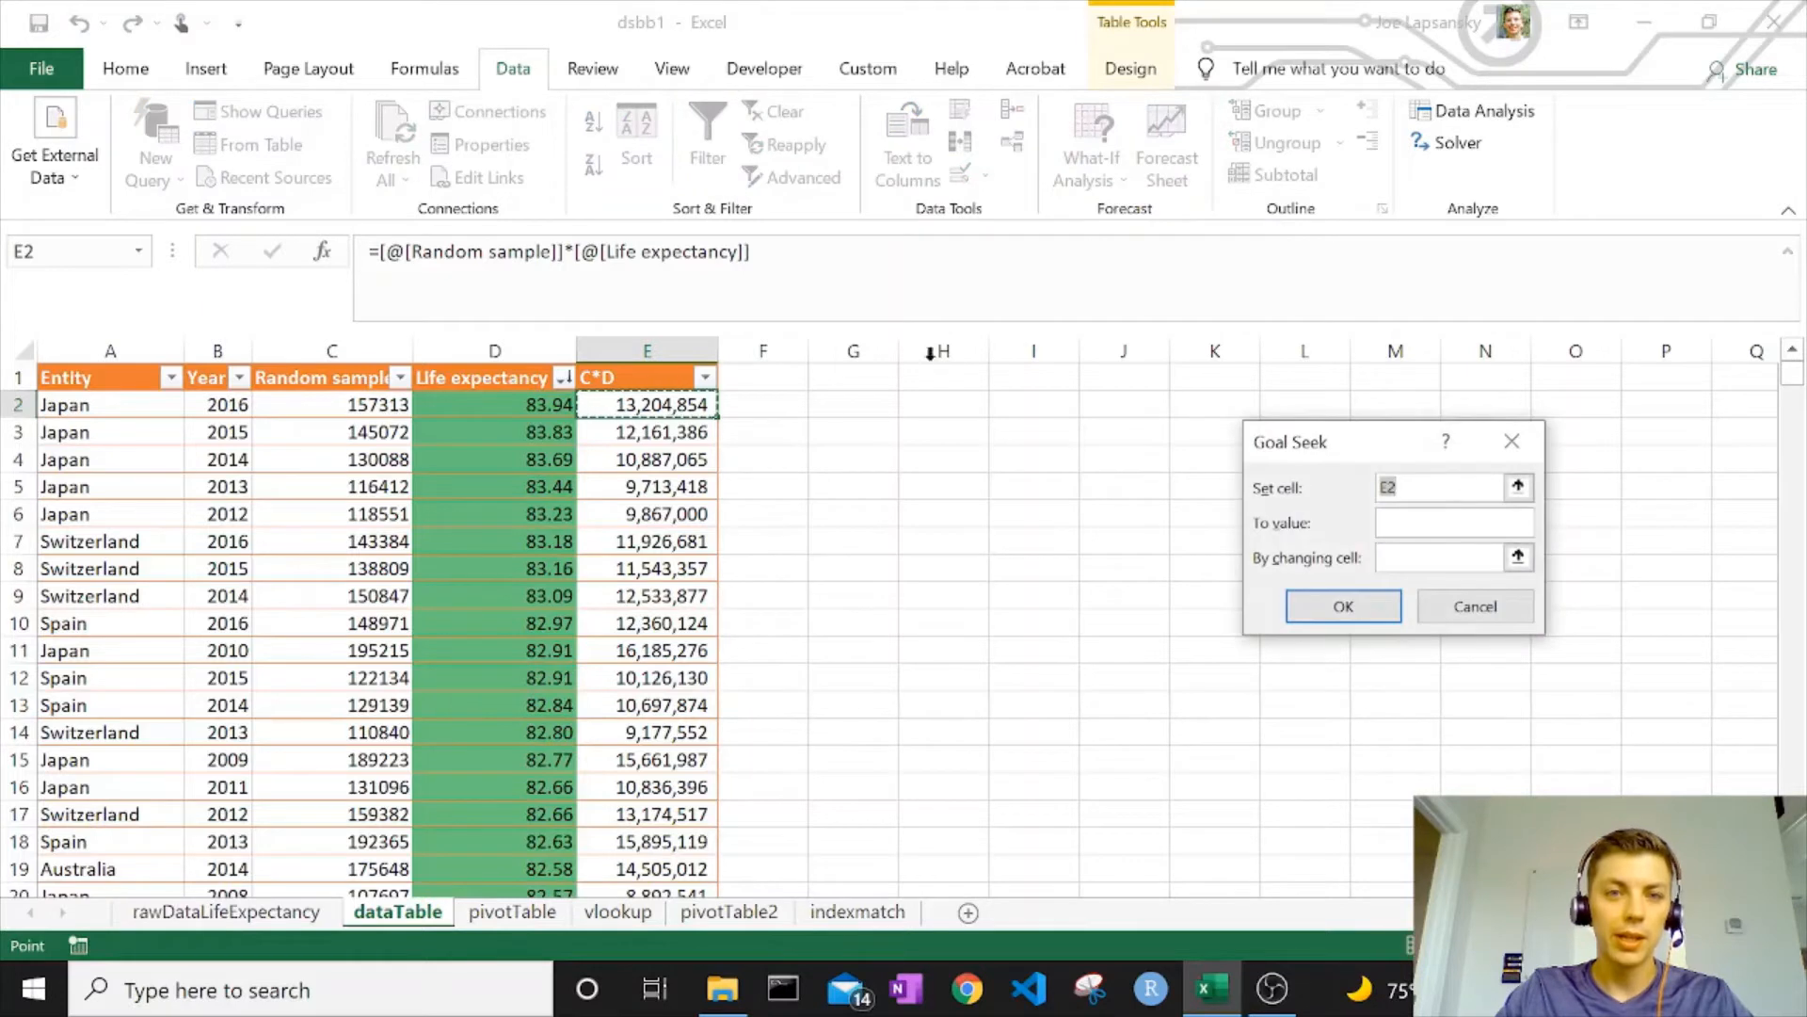
{"action": "left_click", "coordinate": [659, 486]}
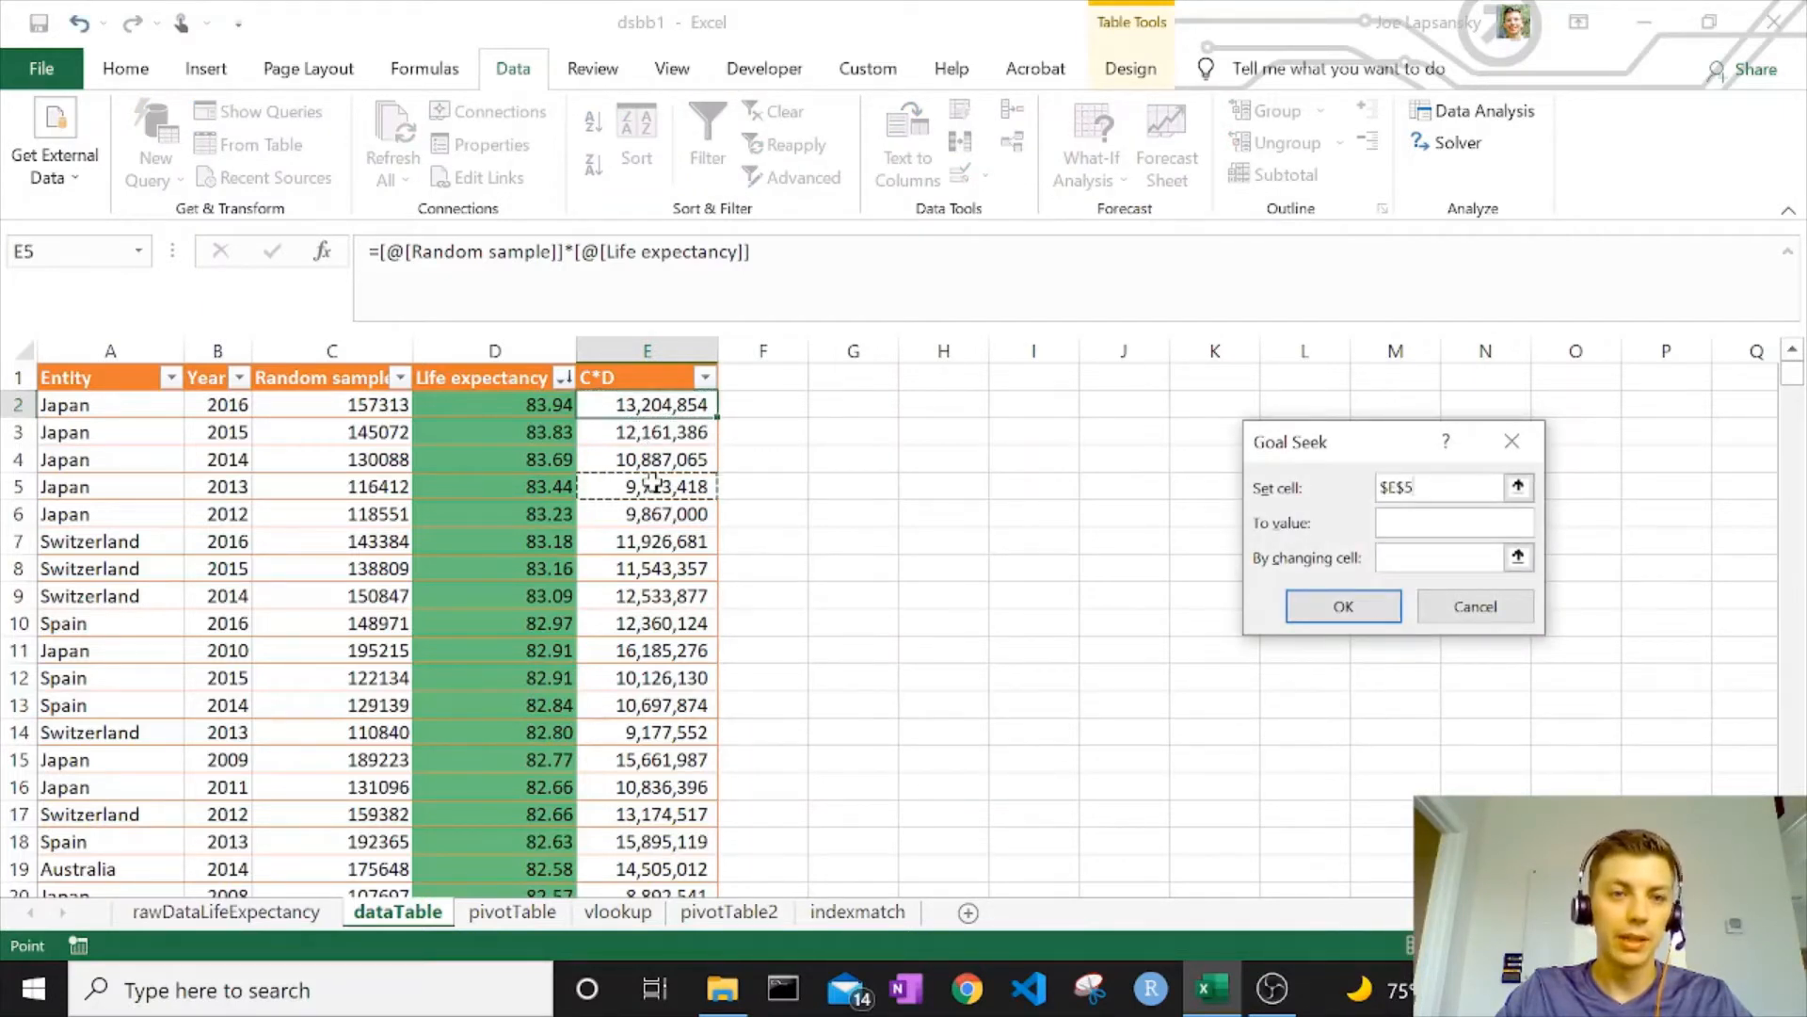
{"action": "left_click", "coordinate": [1455, 522]}
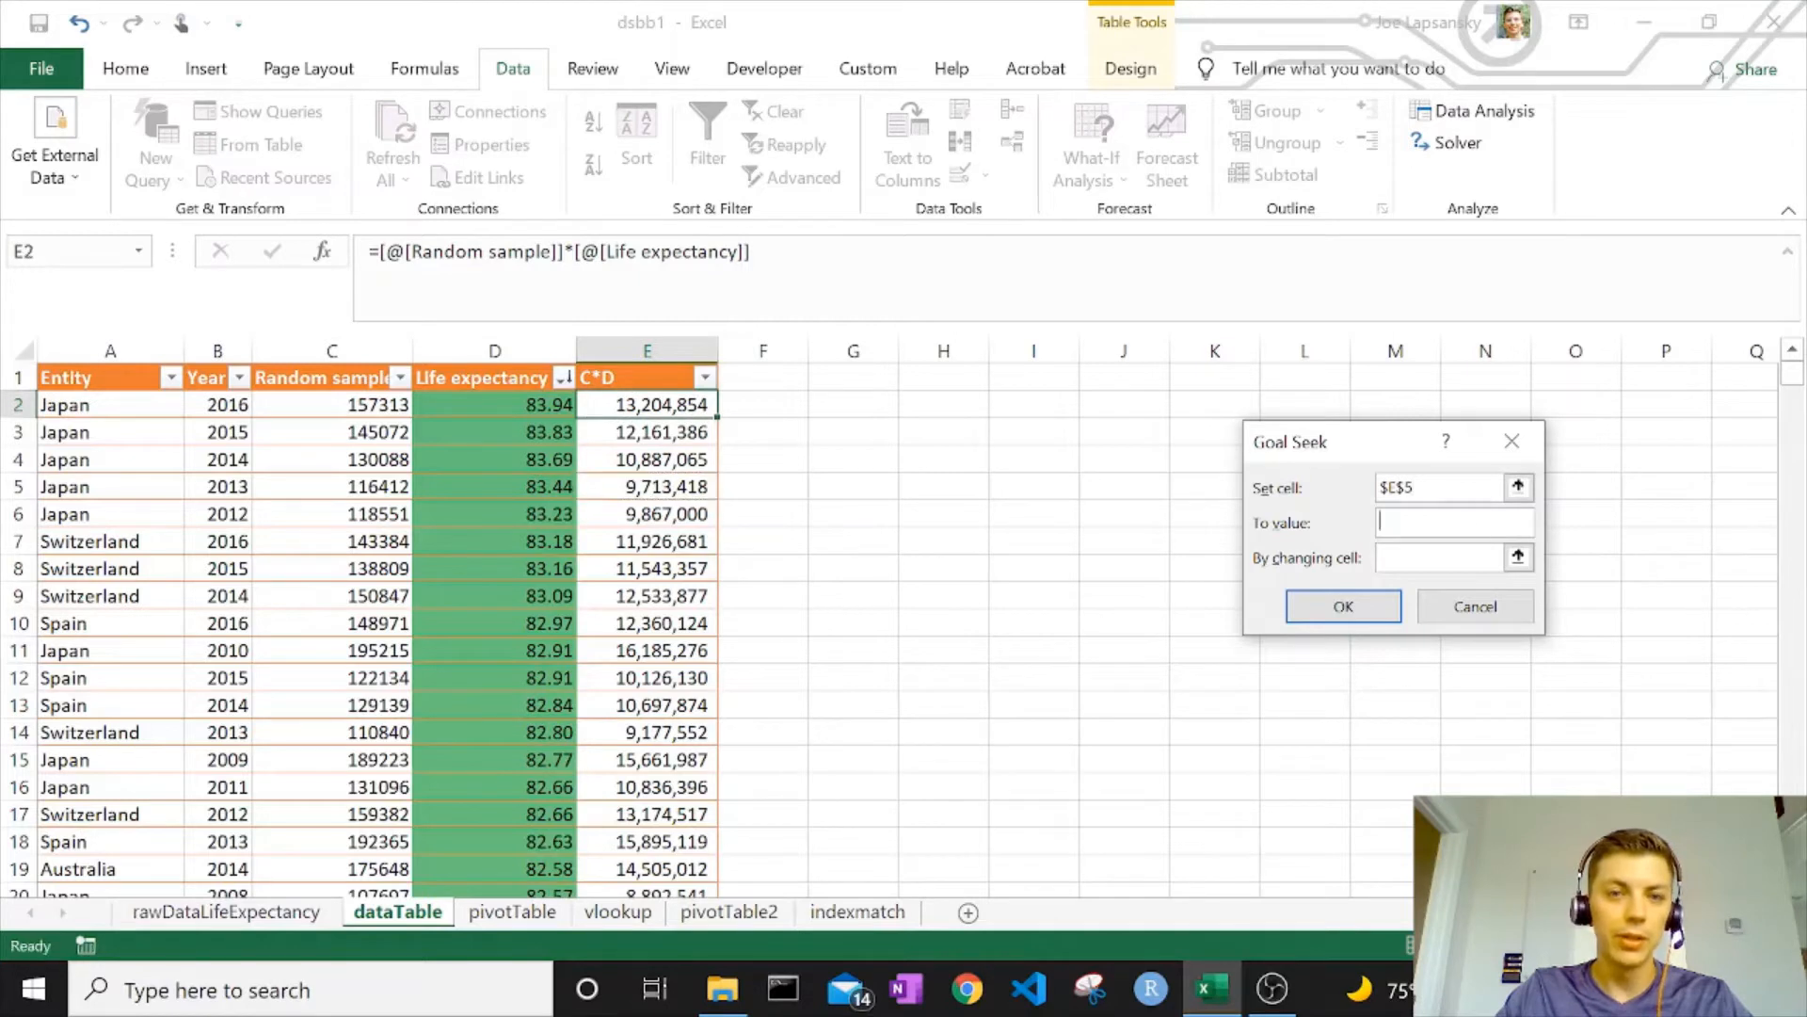
{"action": "type", "text": "1"}
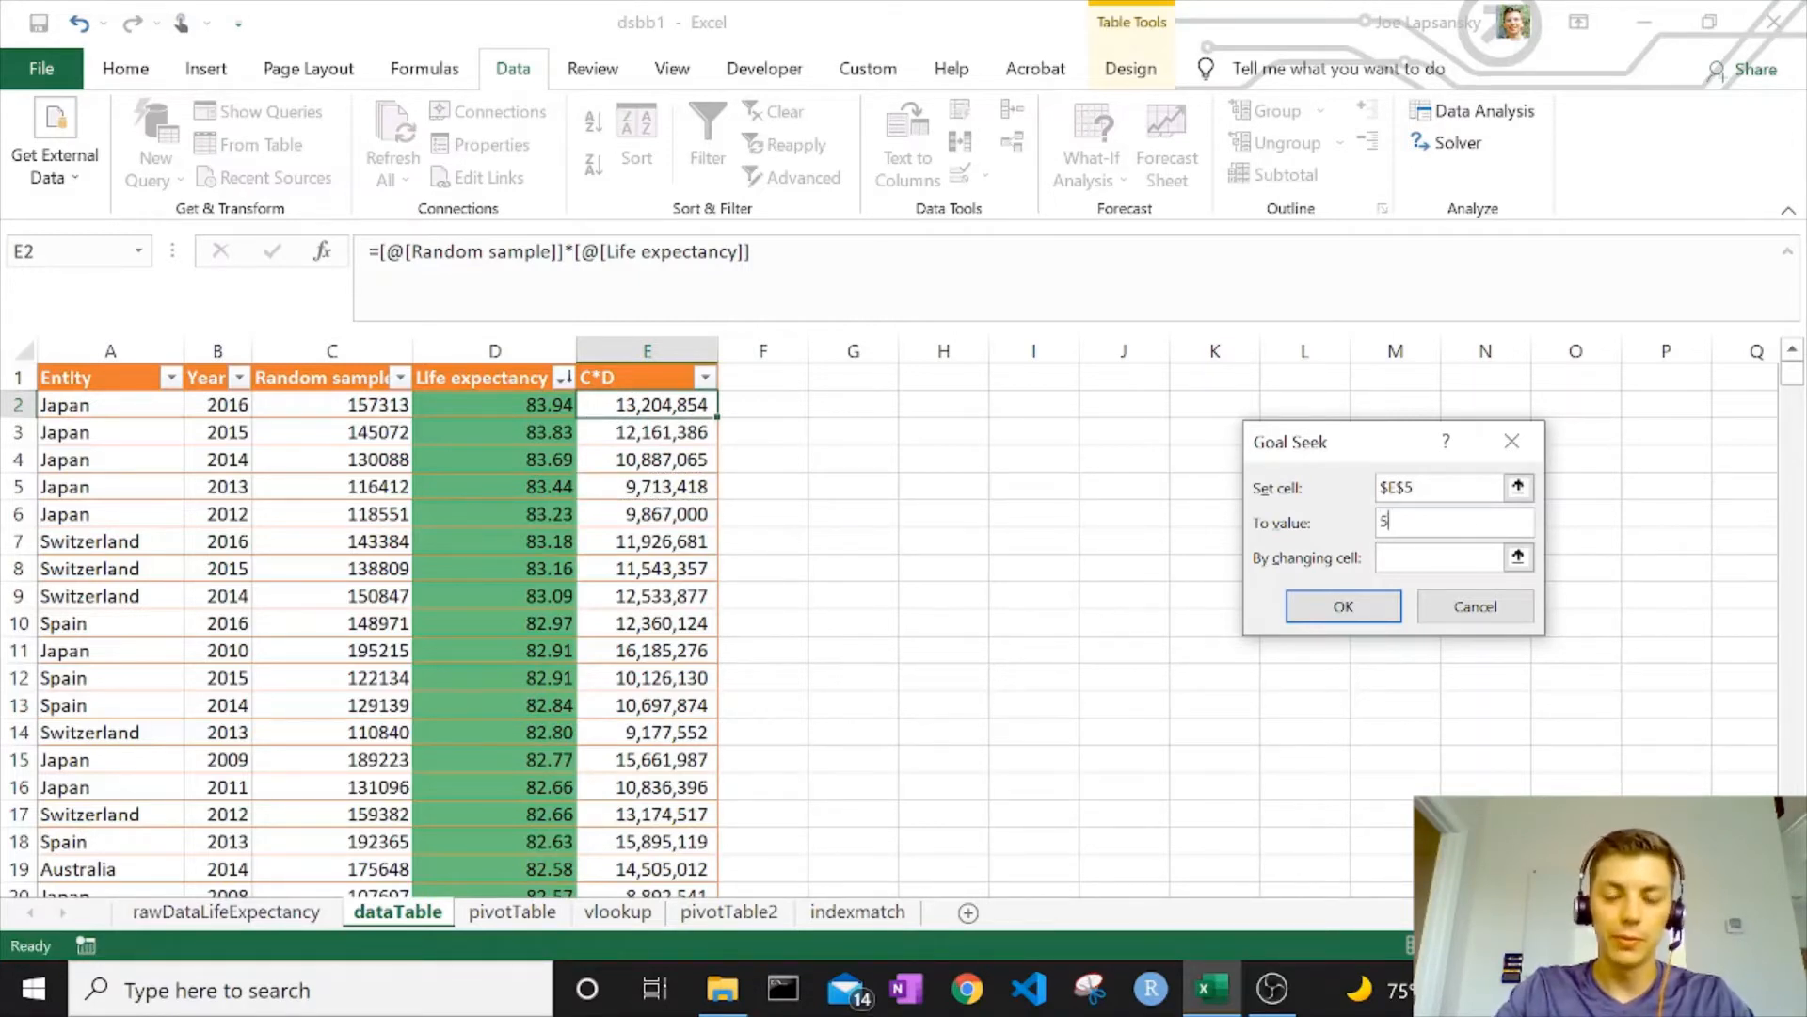
{"action": "type", "text": "00000"}
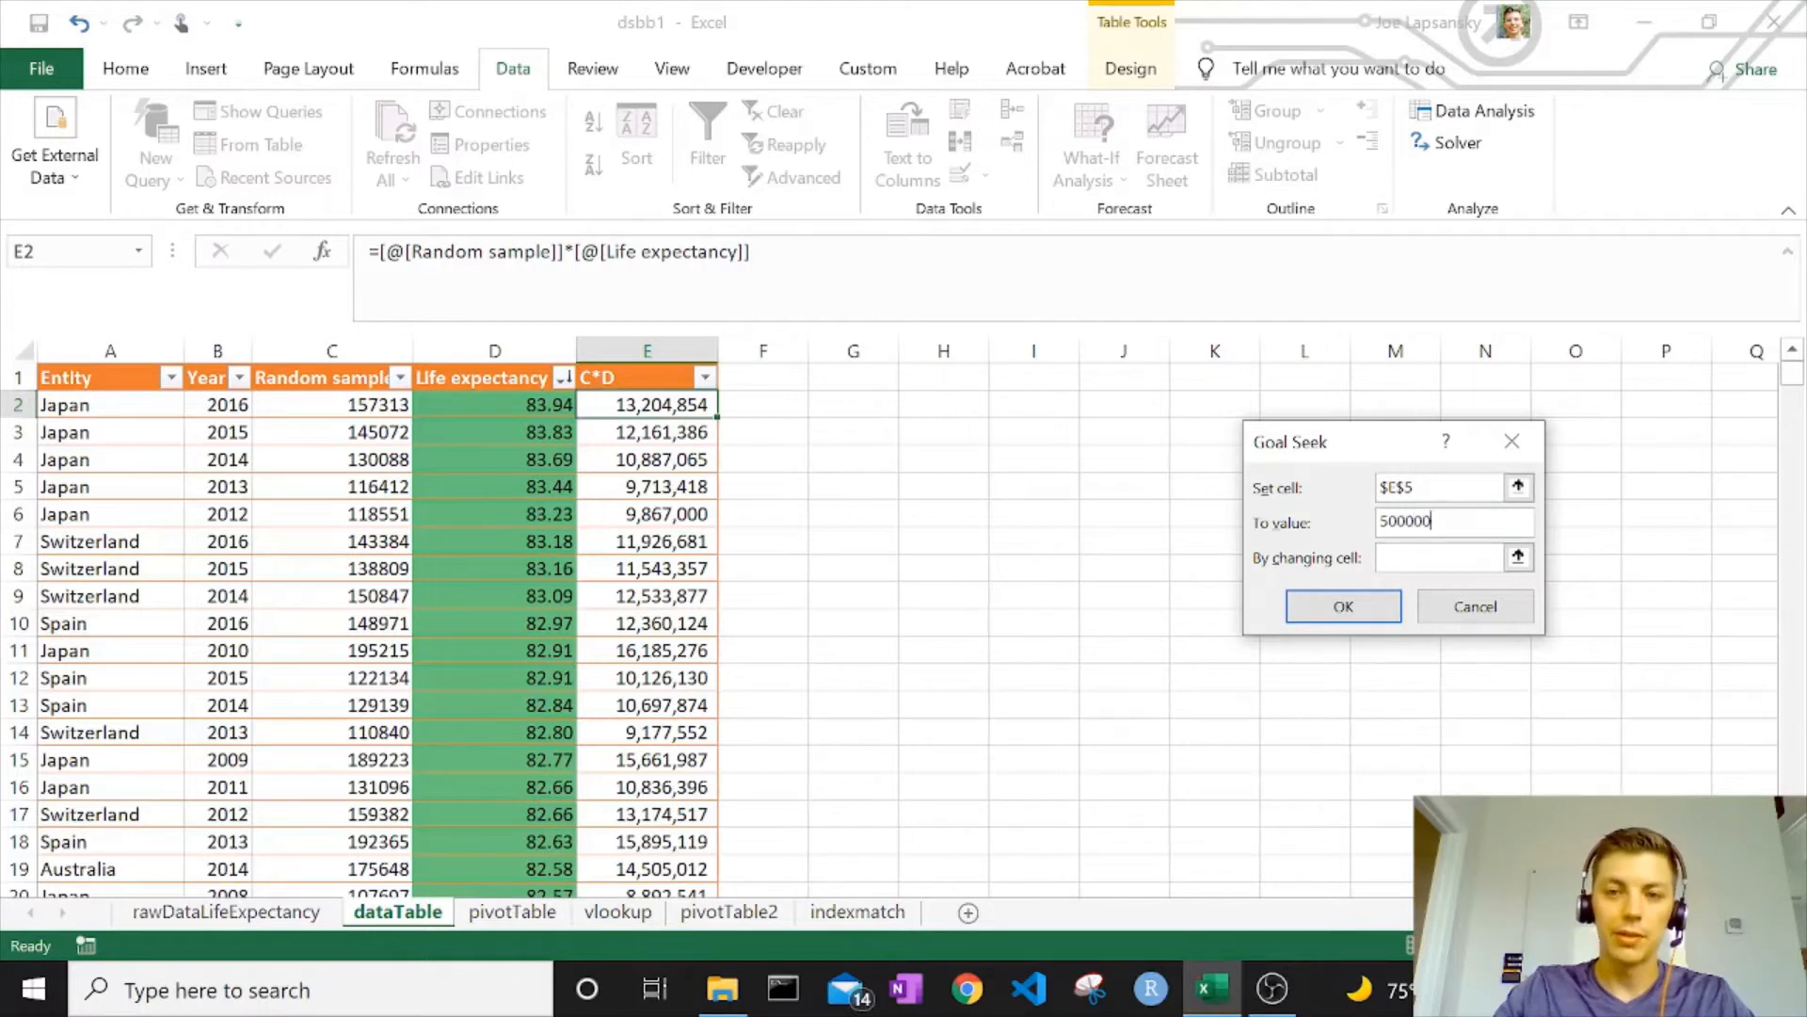
{"action": "left_click", "coordinate": [1518, 556]}
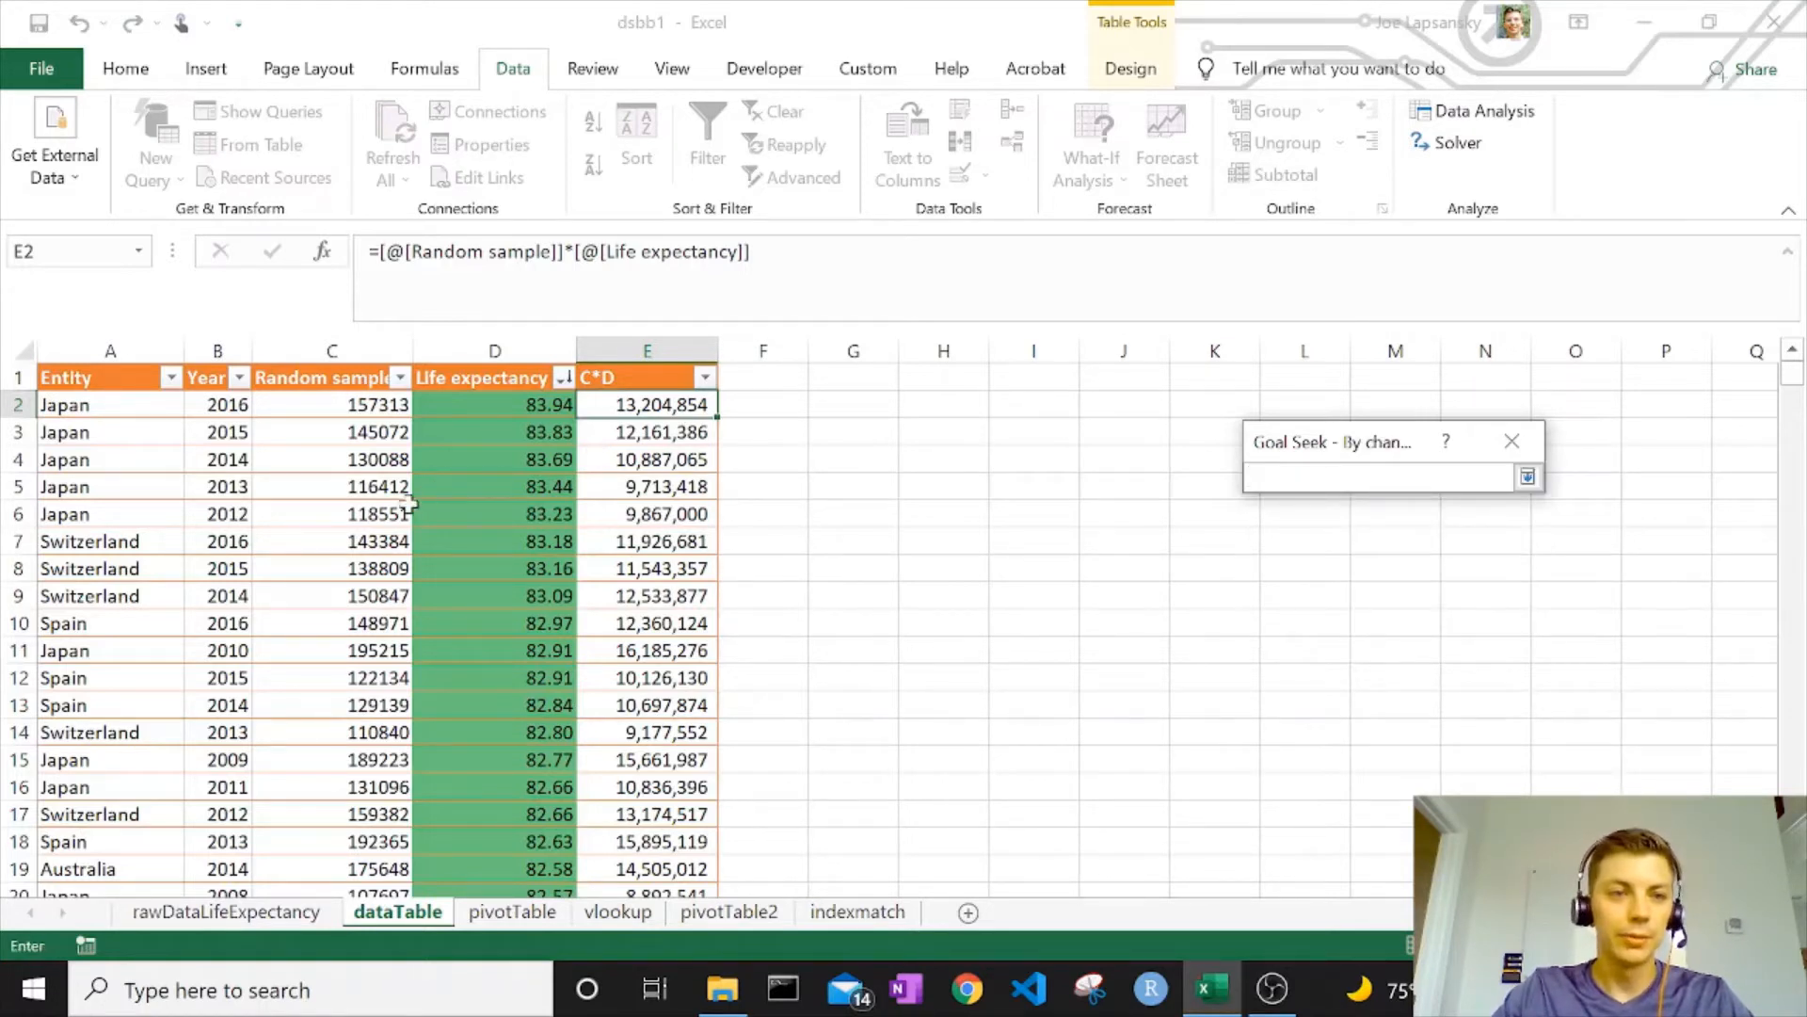
{"action": "left_click", "coordinate": [343, 487]}
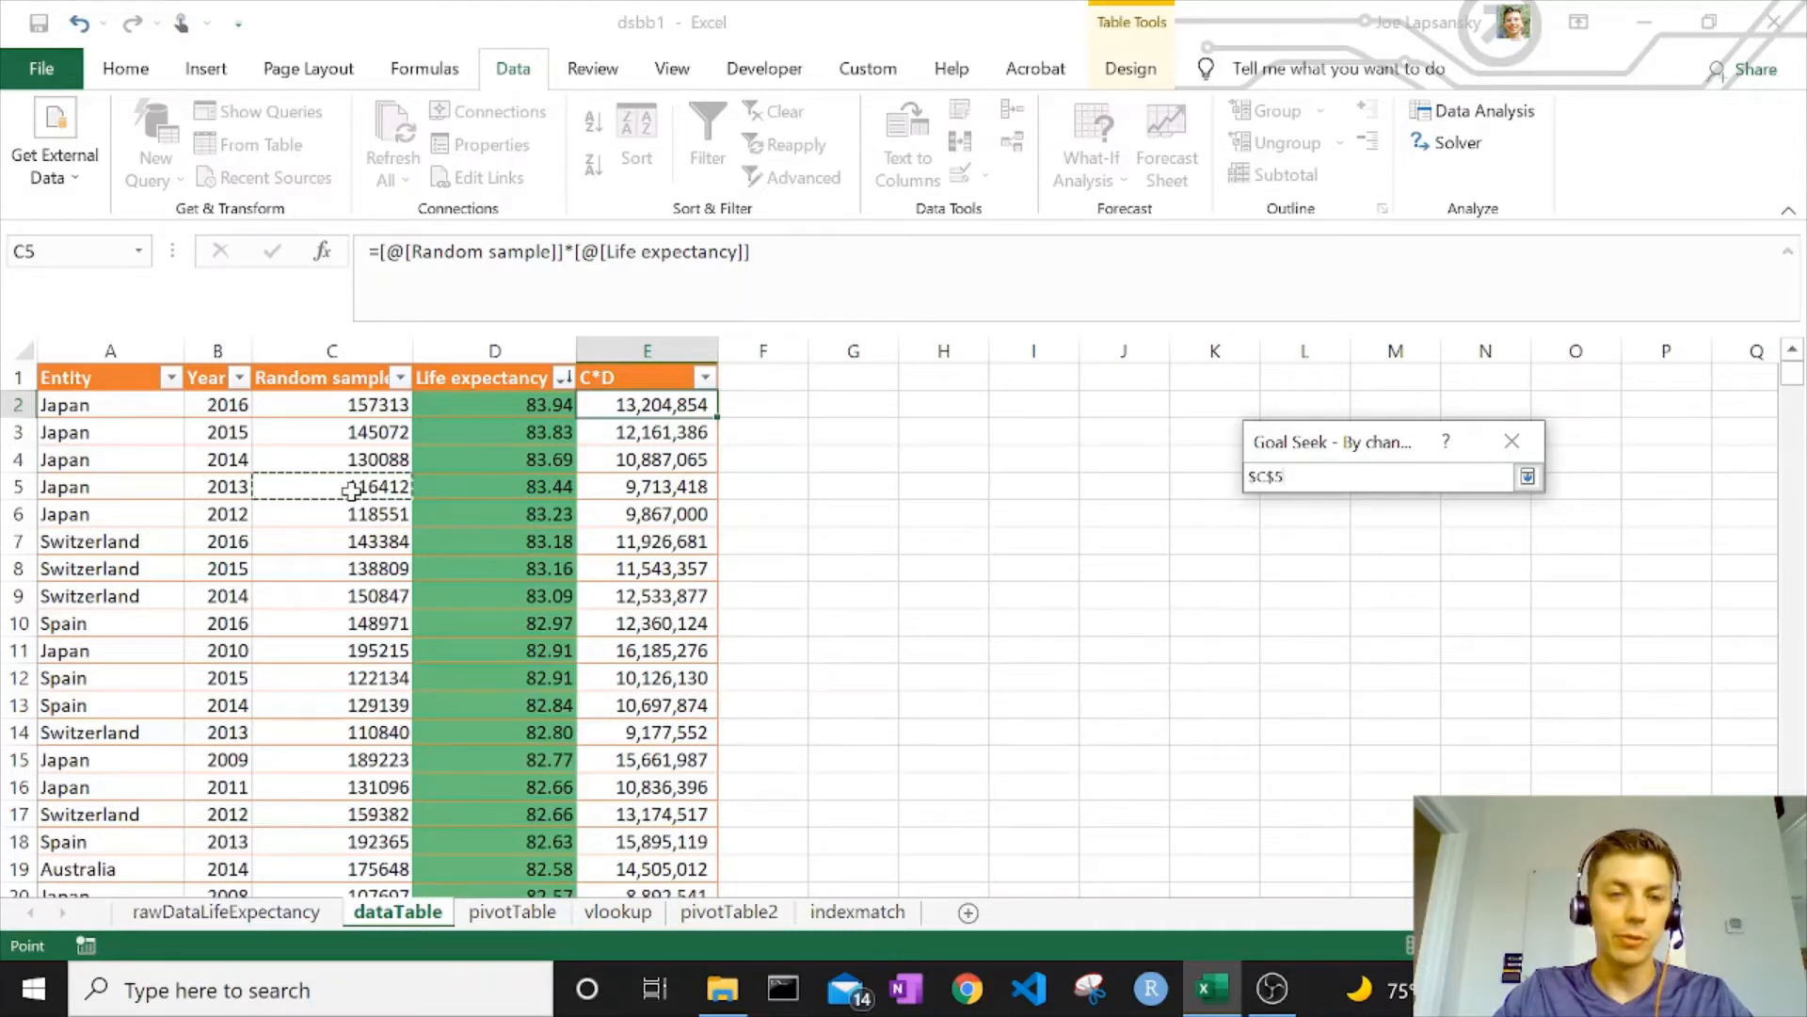
{"action": "left_click", "coordinate": [1527, 476]}
{"action": "left_click", "coordinate": [1341, 609]}
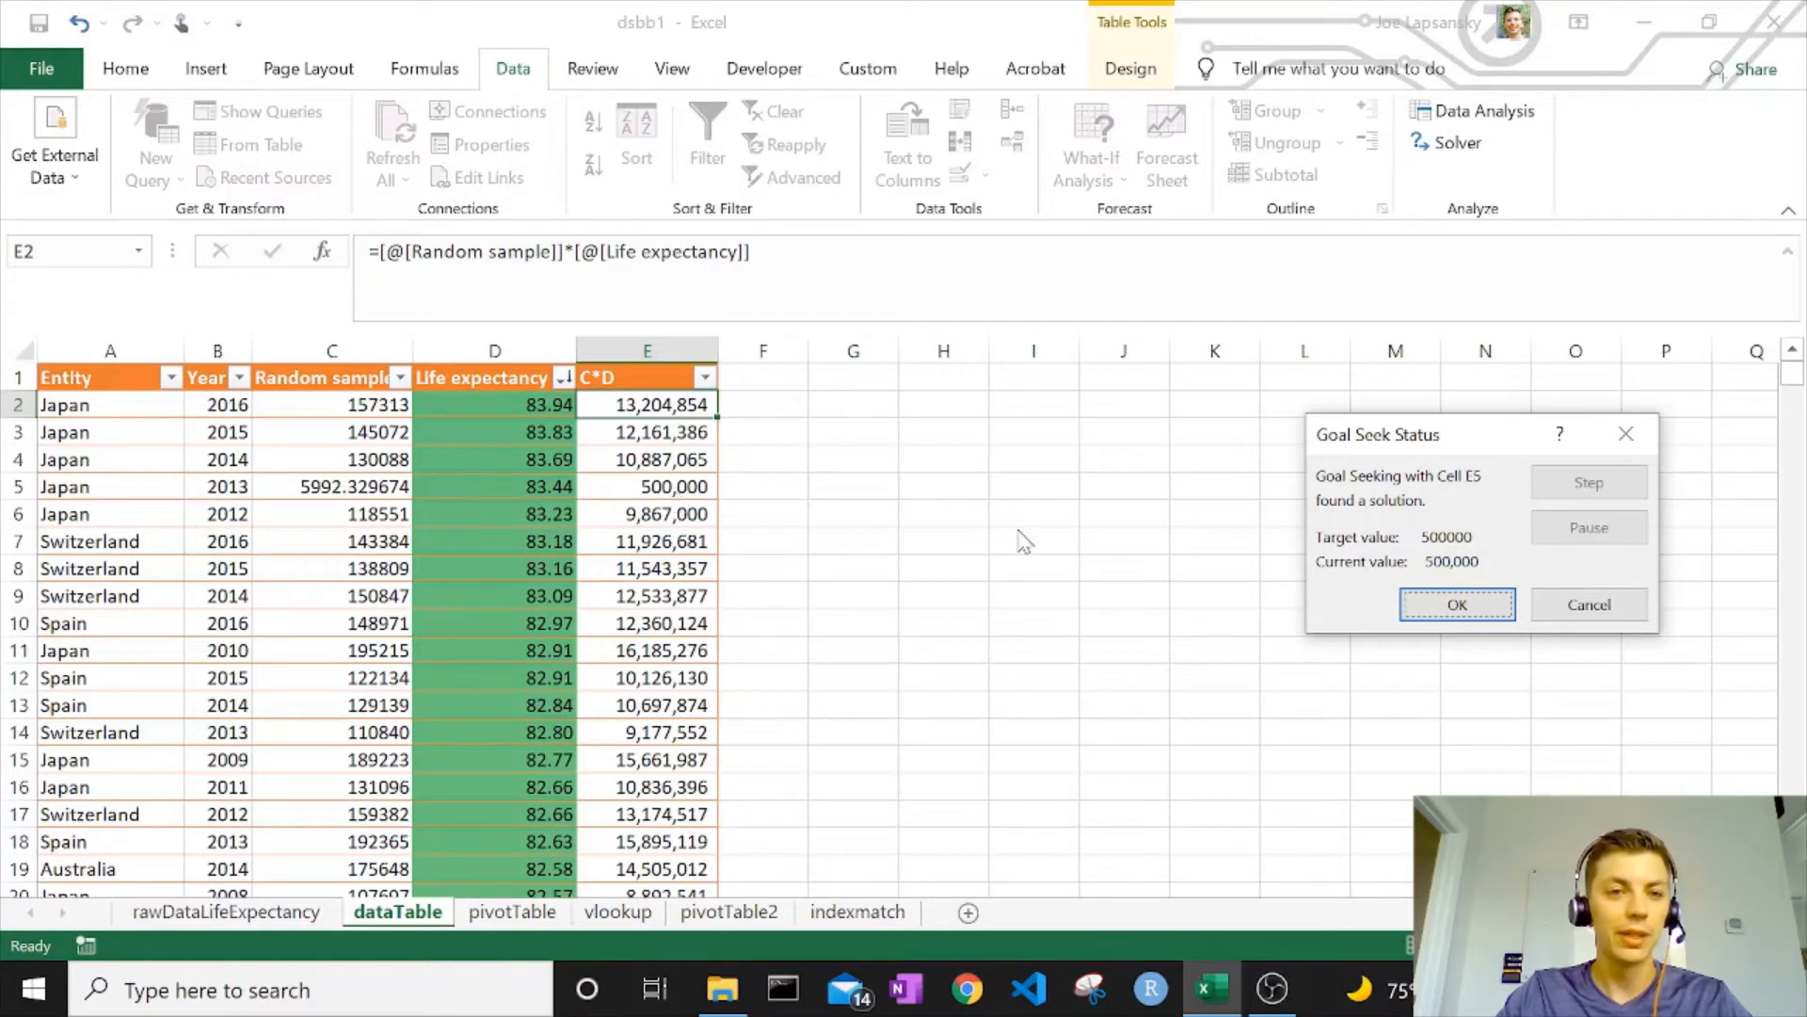
{"action": "left_click", "coordinate": [1457, 604]}
{"action": "left_click", "coordinate": [944, 514]}
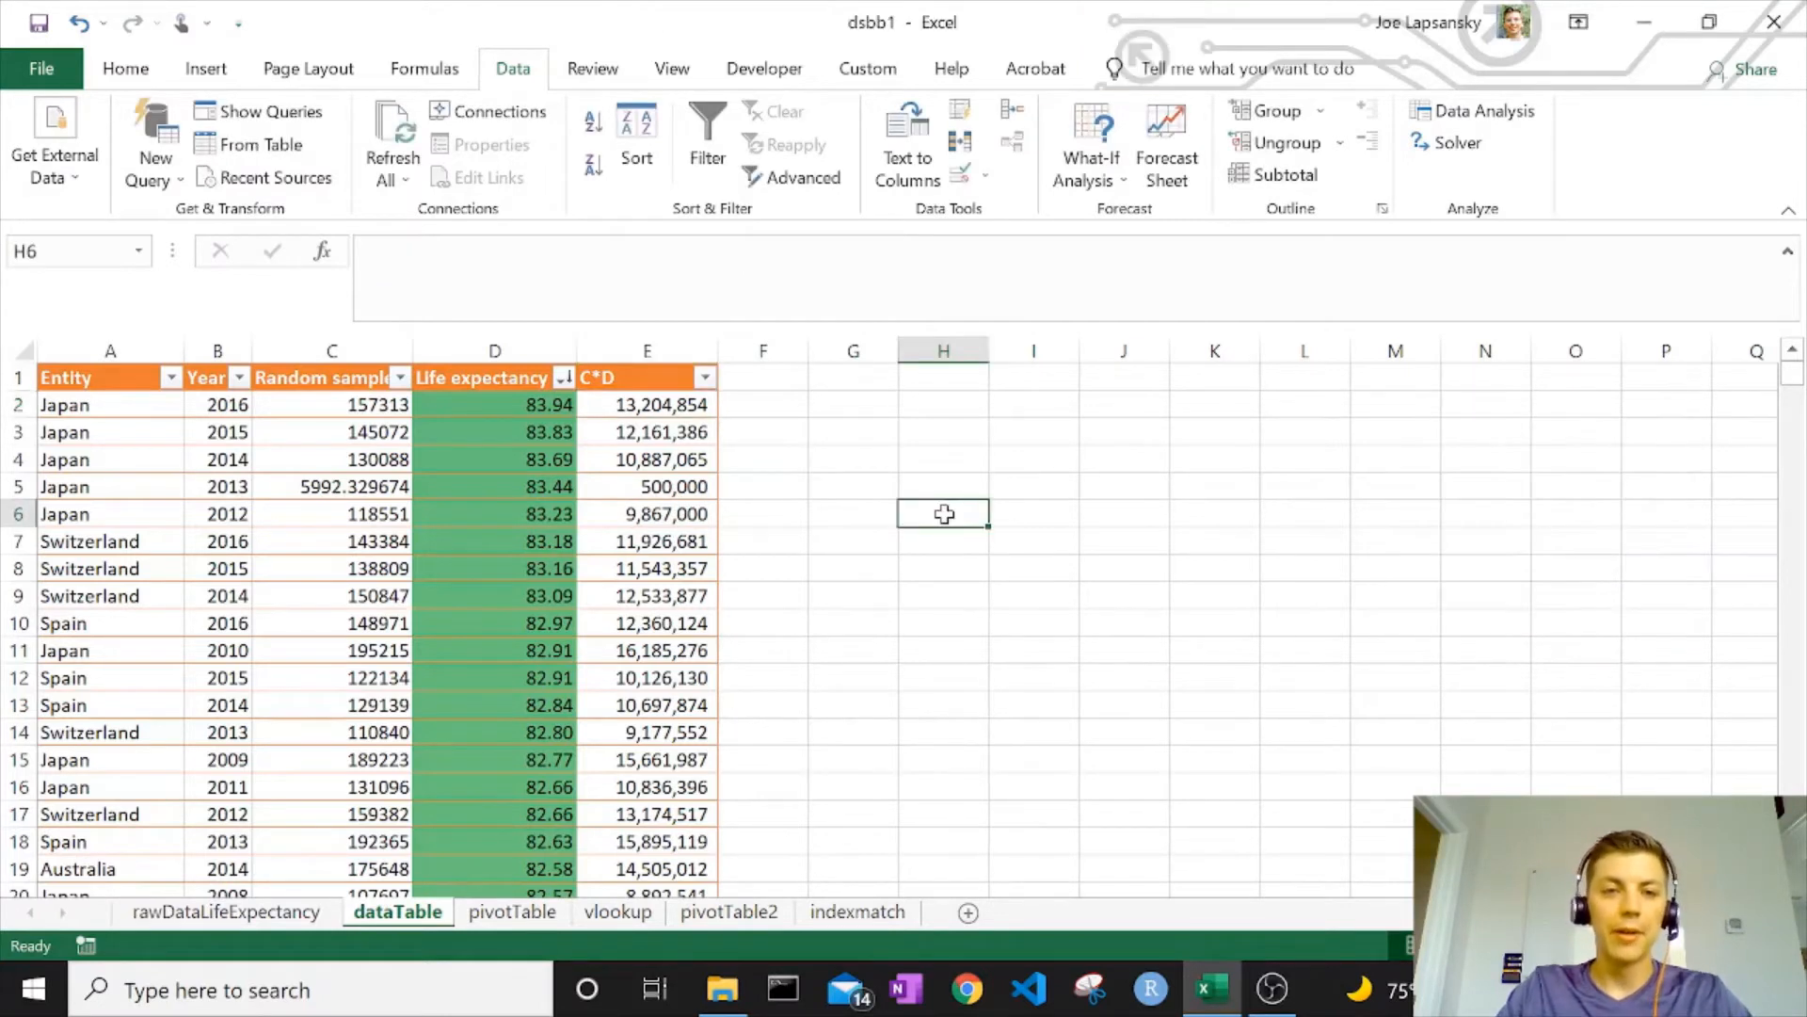
Build a small example beside the table: H4 = 2 and J4 = H4*I4
{"action": "left_click", "coordinate": [939, 464]}
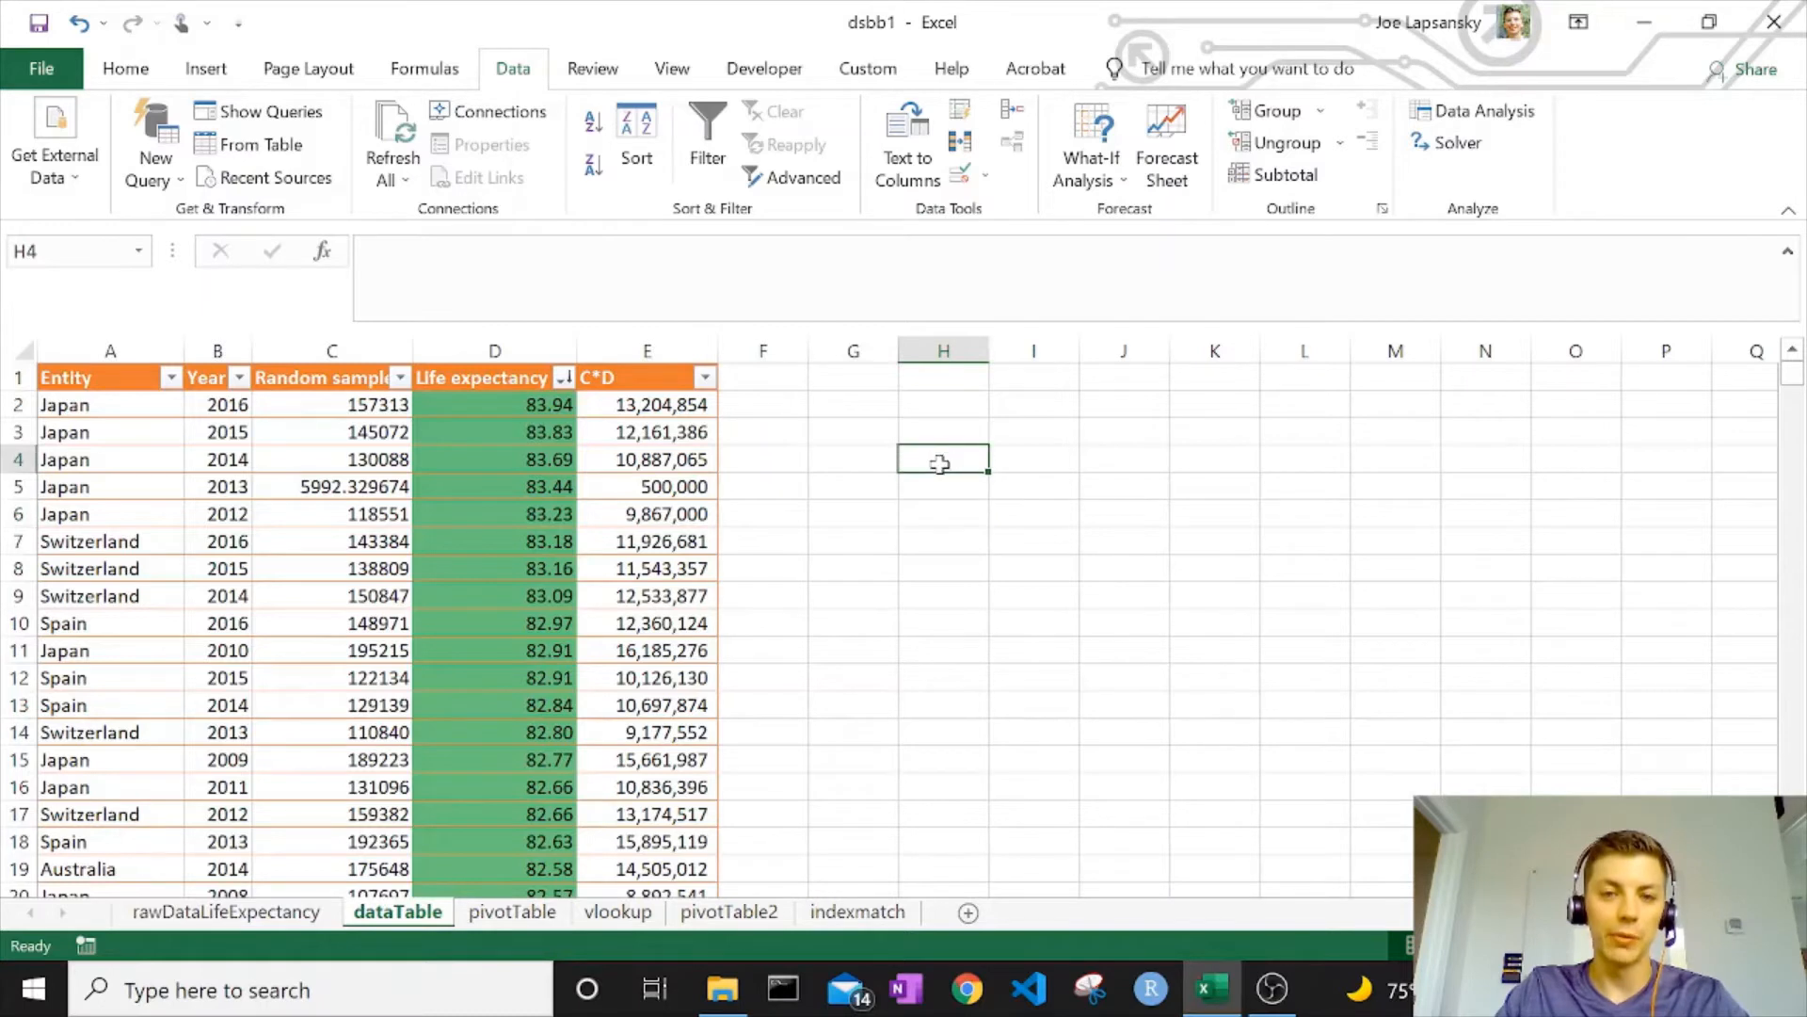
{"action": "type", "text": "2"}
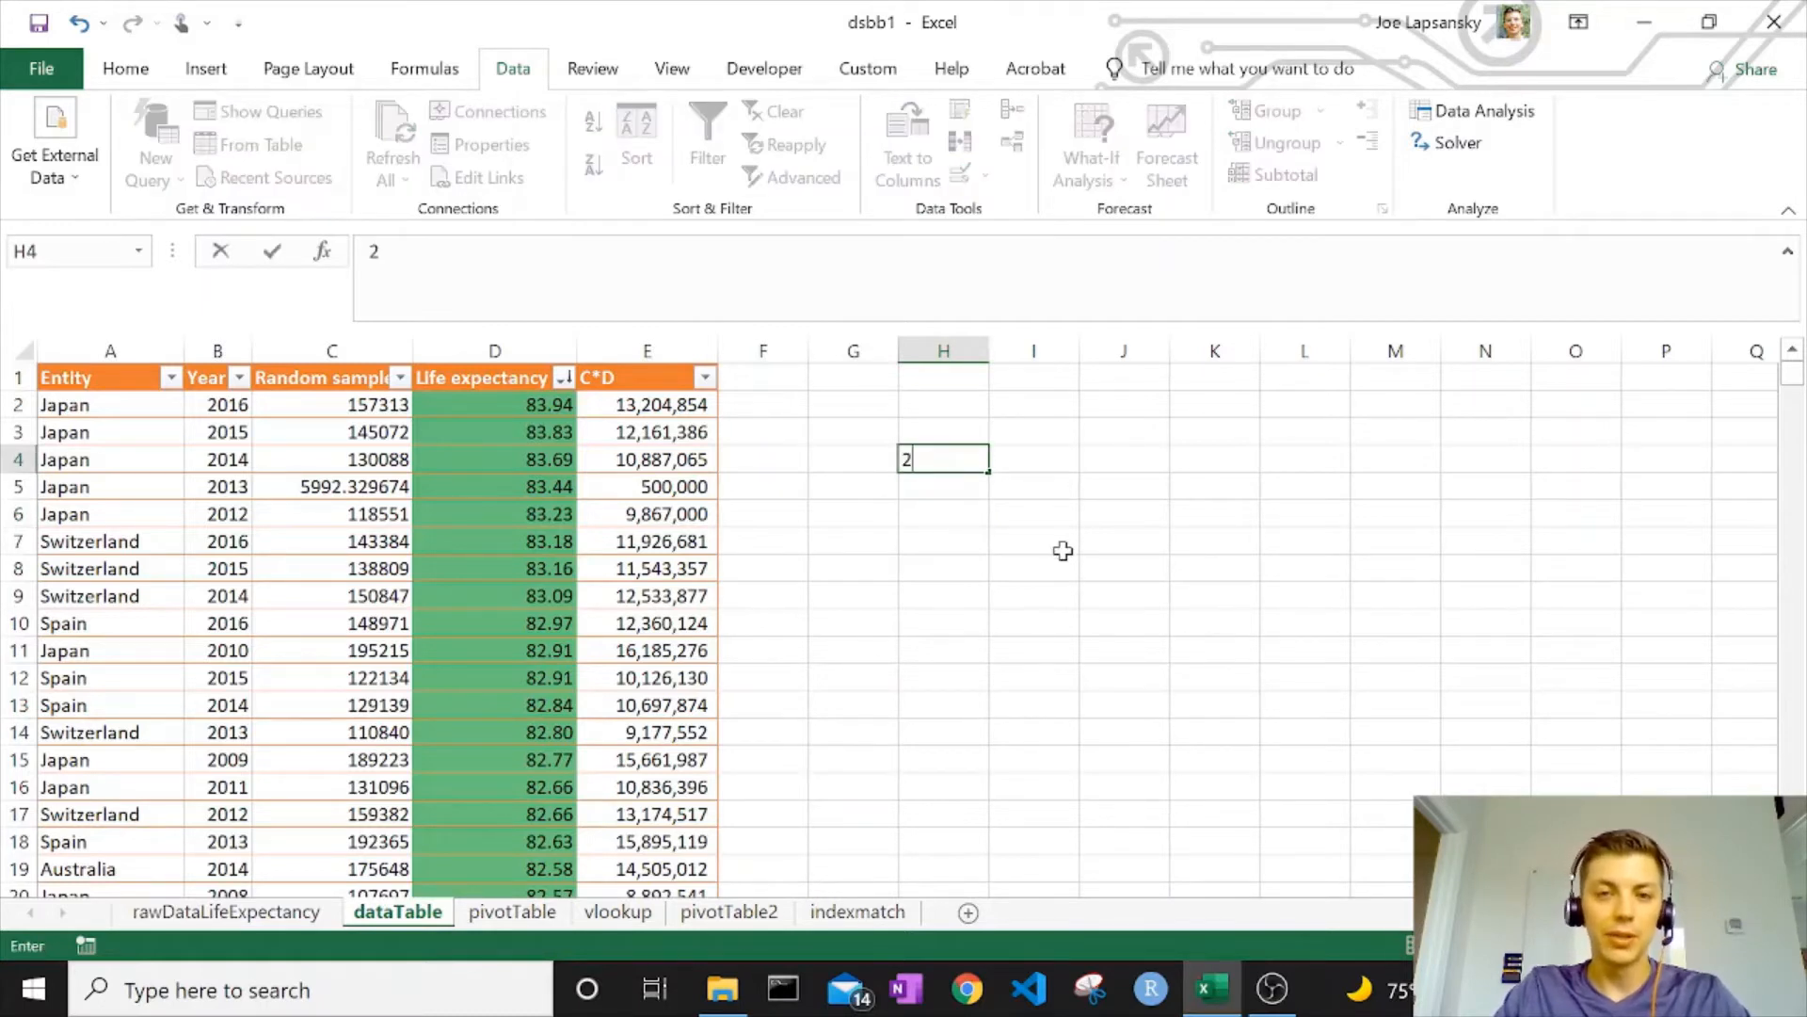
{"action": "left_click", "coordinate": [1063, 548]}
{"action": "left_click", "coordinate": [1040, 461]}
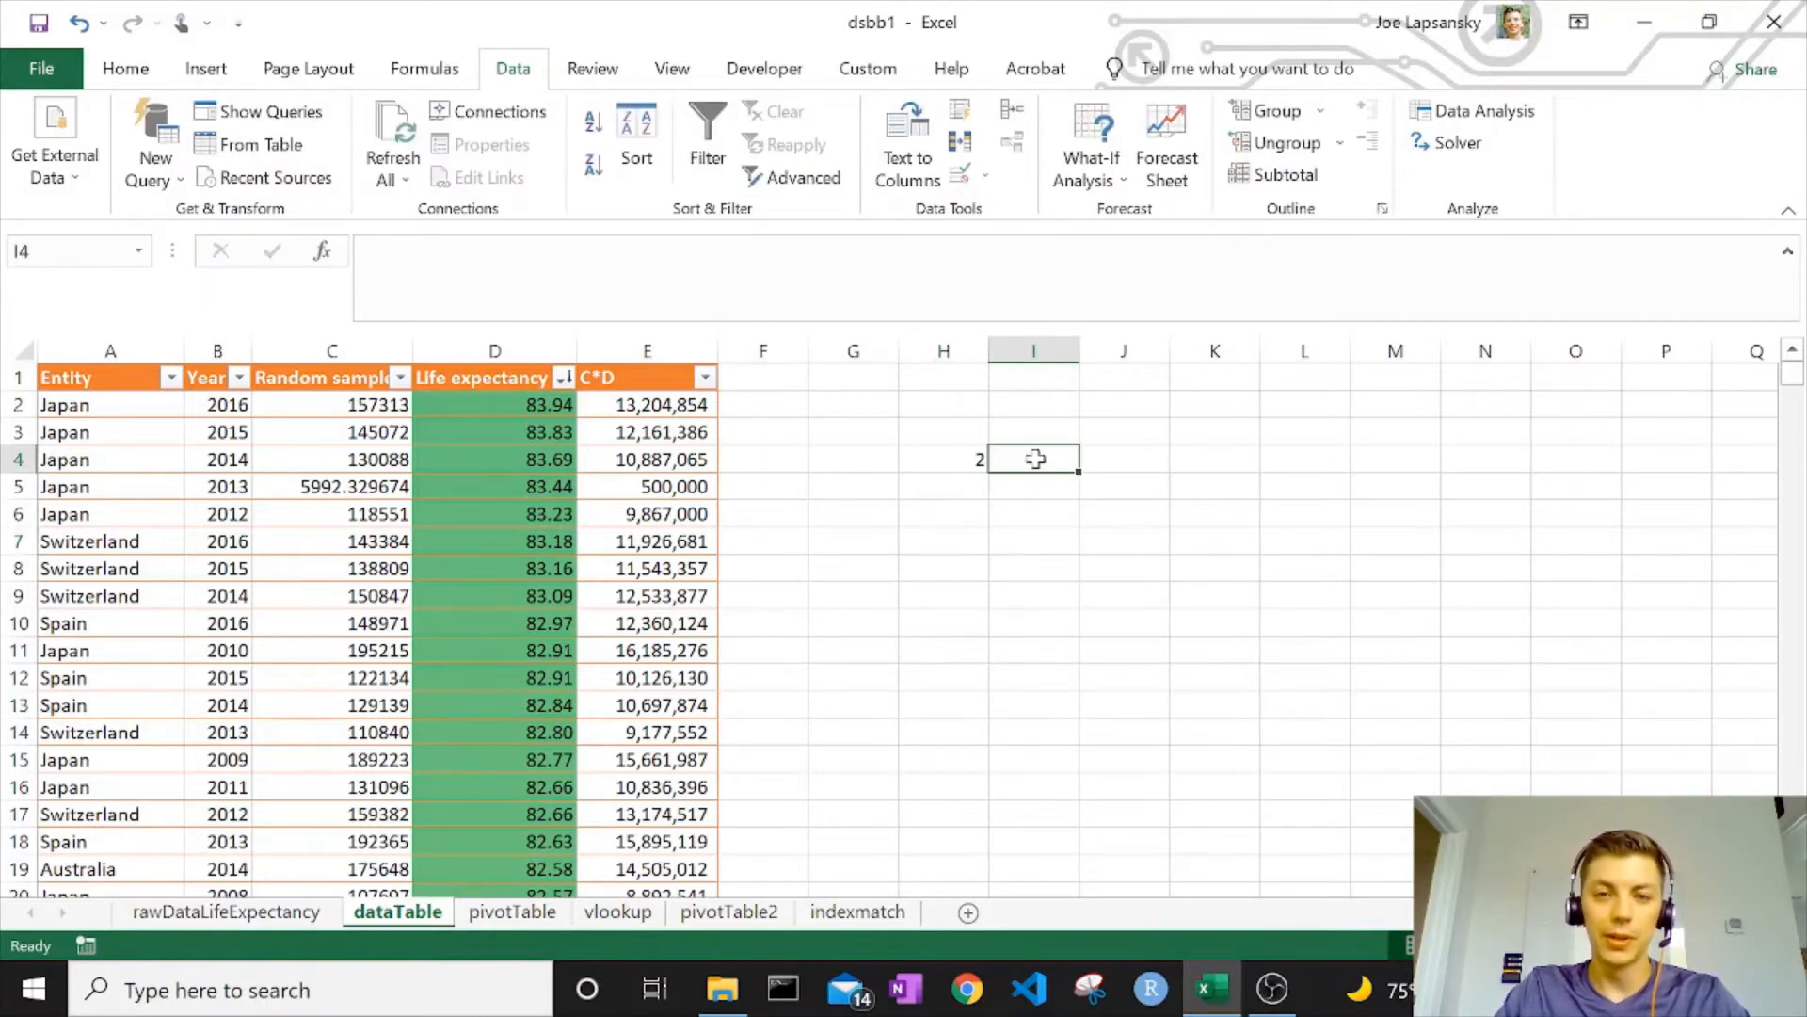
{"action": "left_click", "coordinate": [1112, 460]}
{"action": "type", "text": "7"}
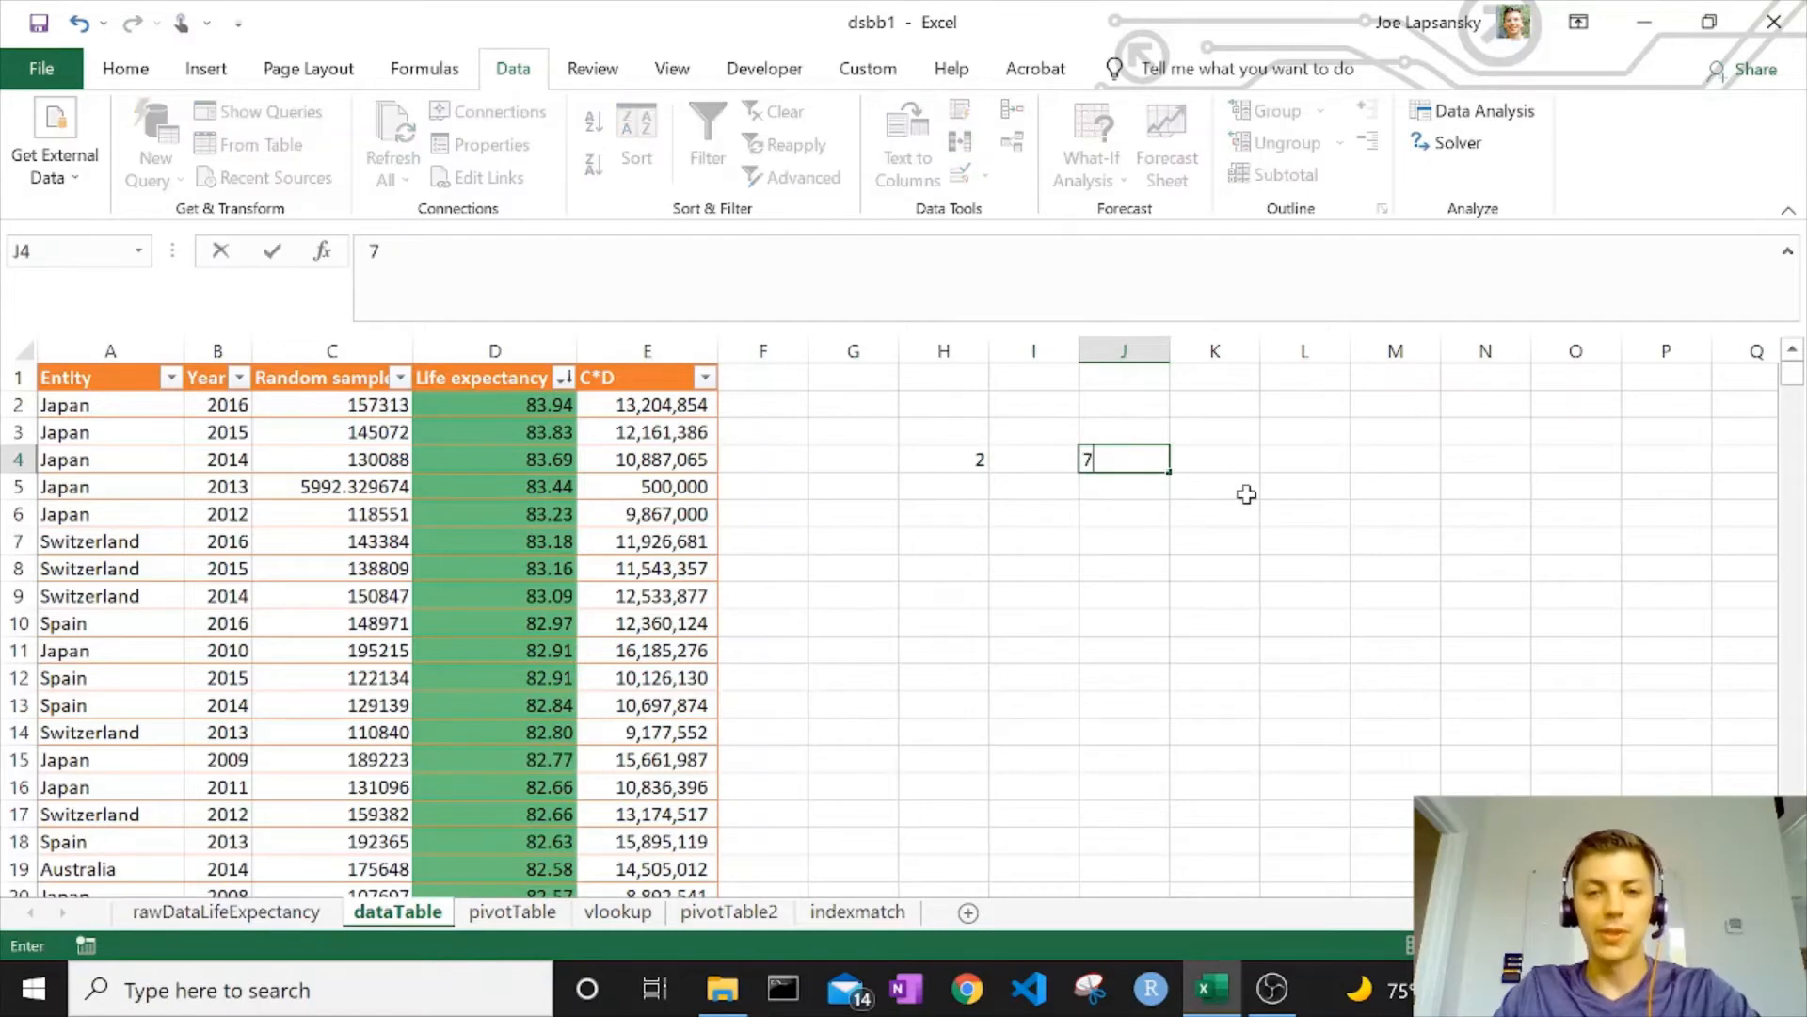
{"action": "key", "text": "ctrl+Return"}
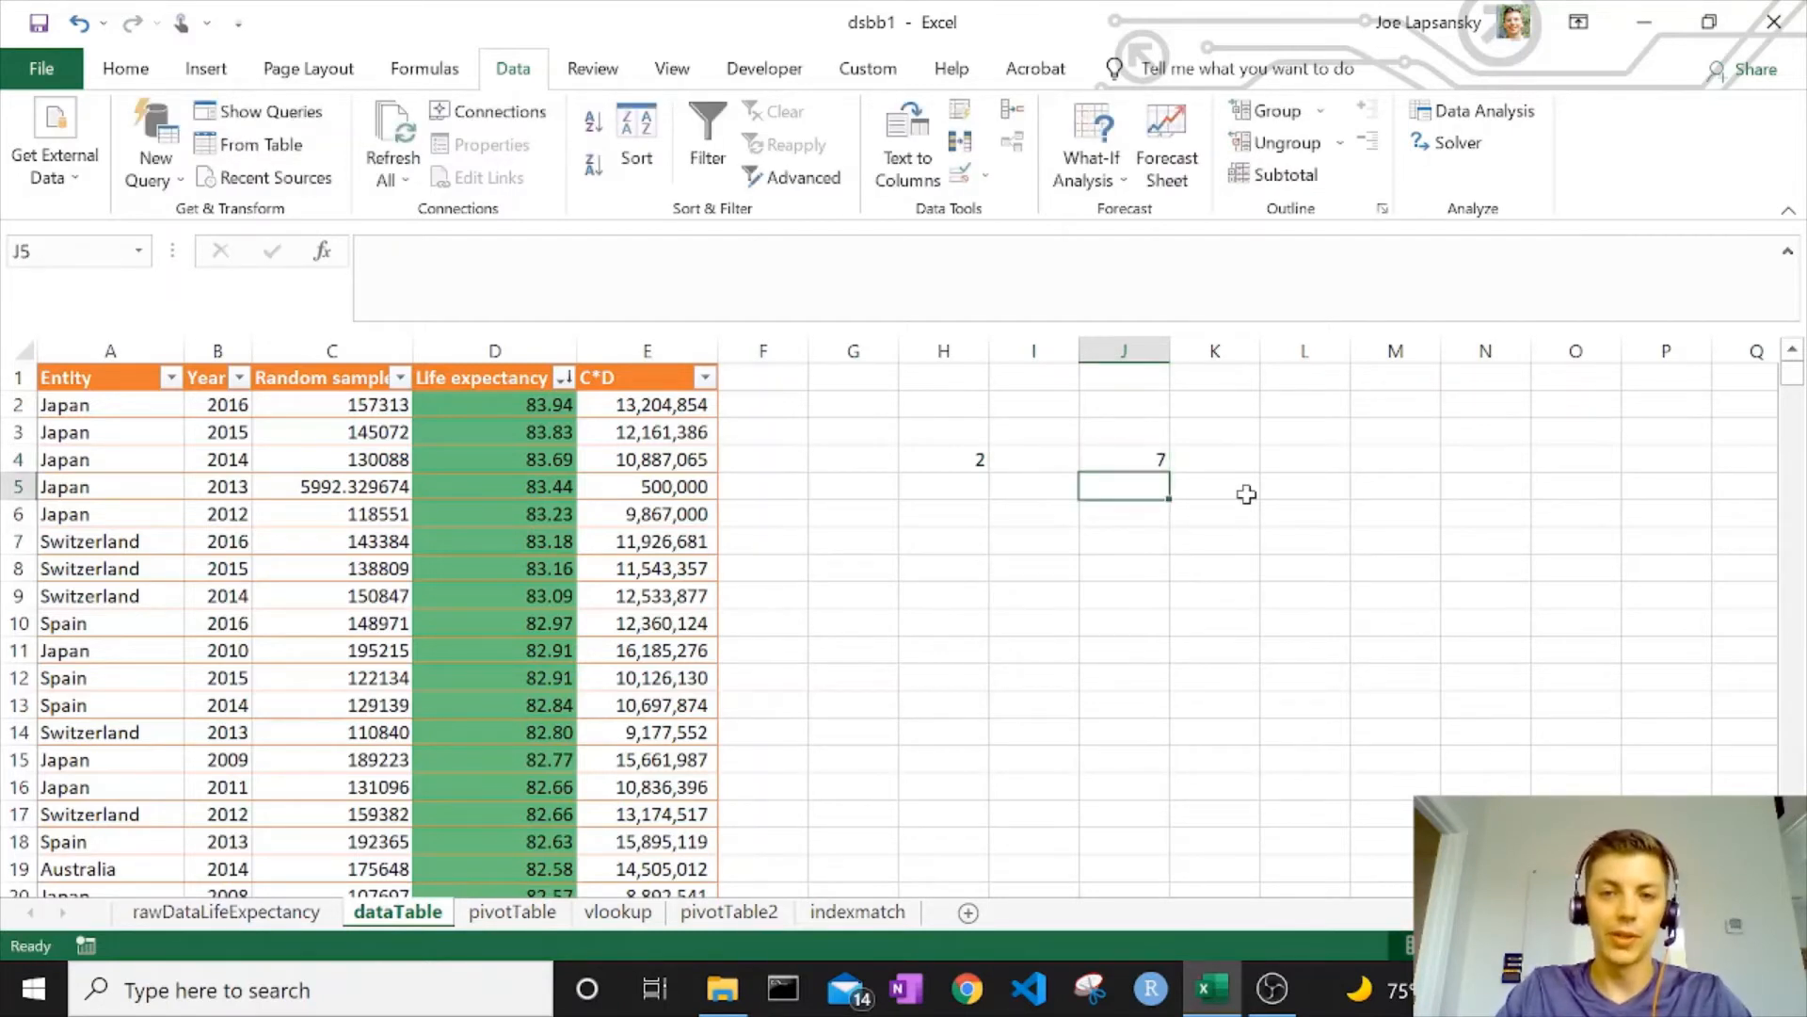
{"action": "type", "text": "="}
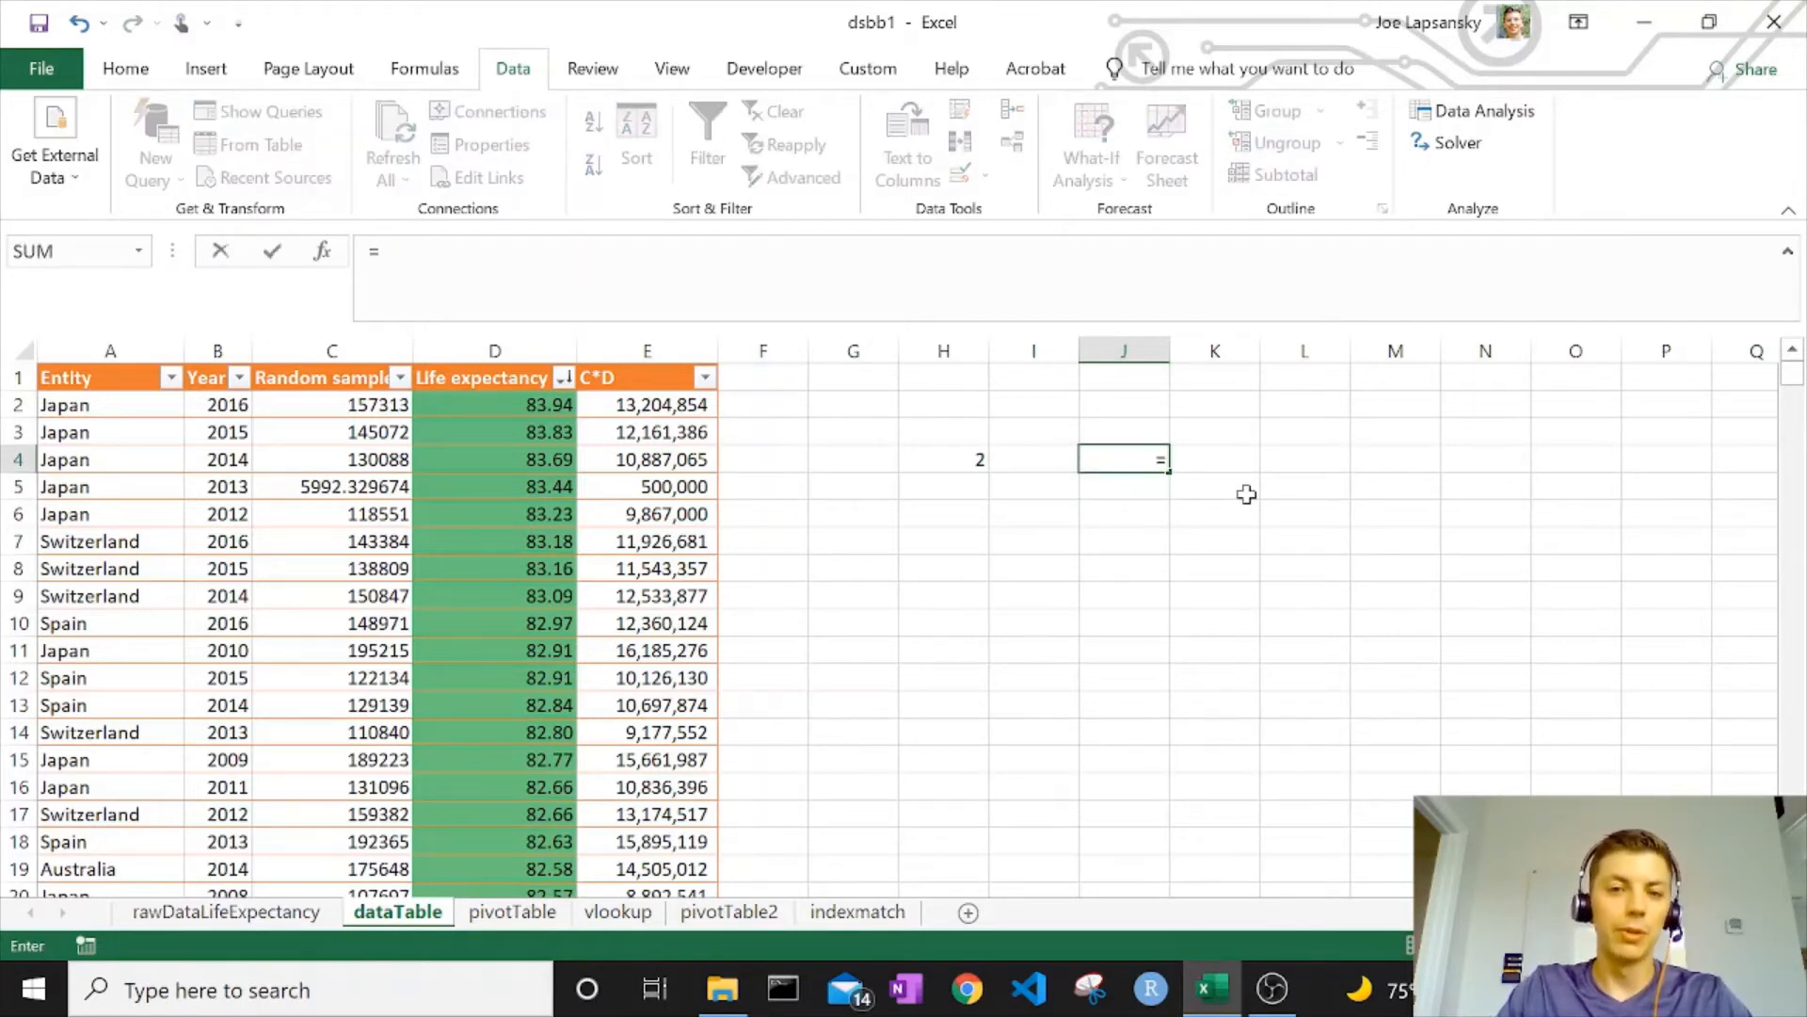
{"action": "key", "text": "Left"}
{"action": "key", "text": "Left"}
{"action": "type", "text": "*"}
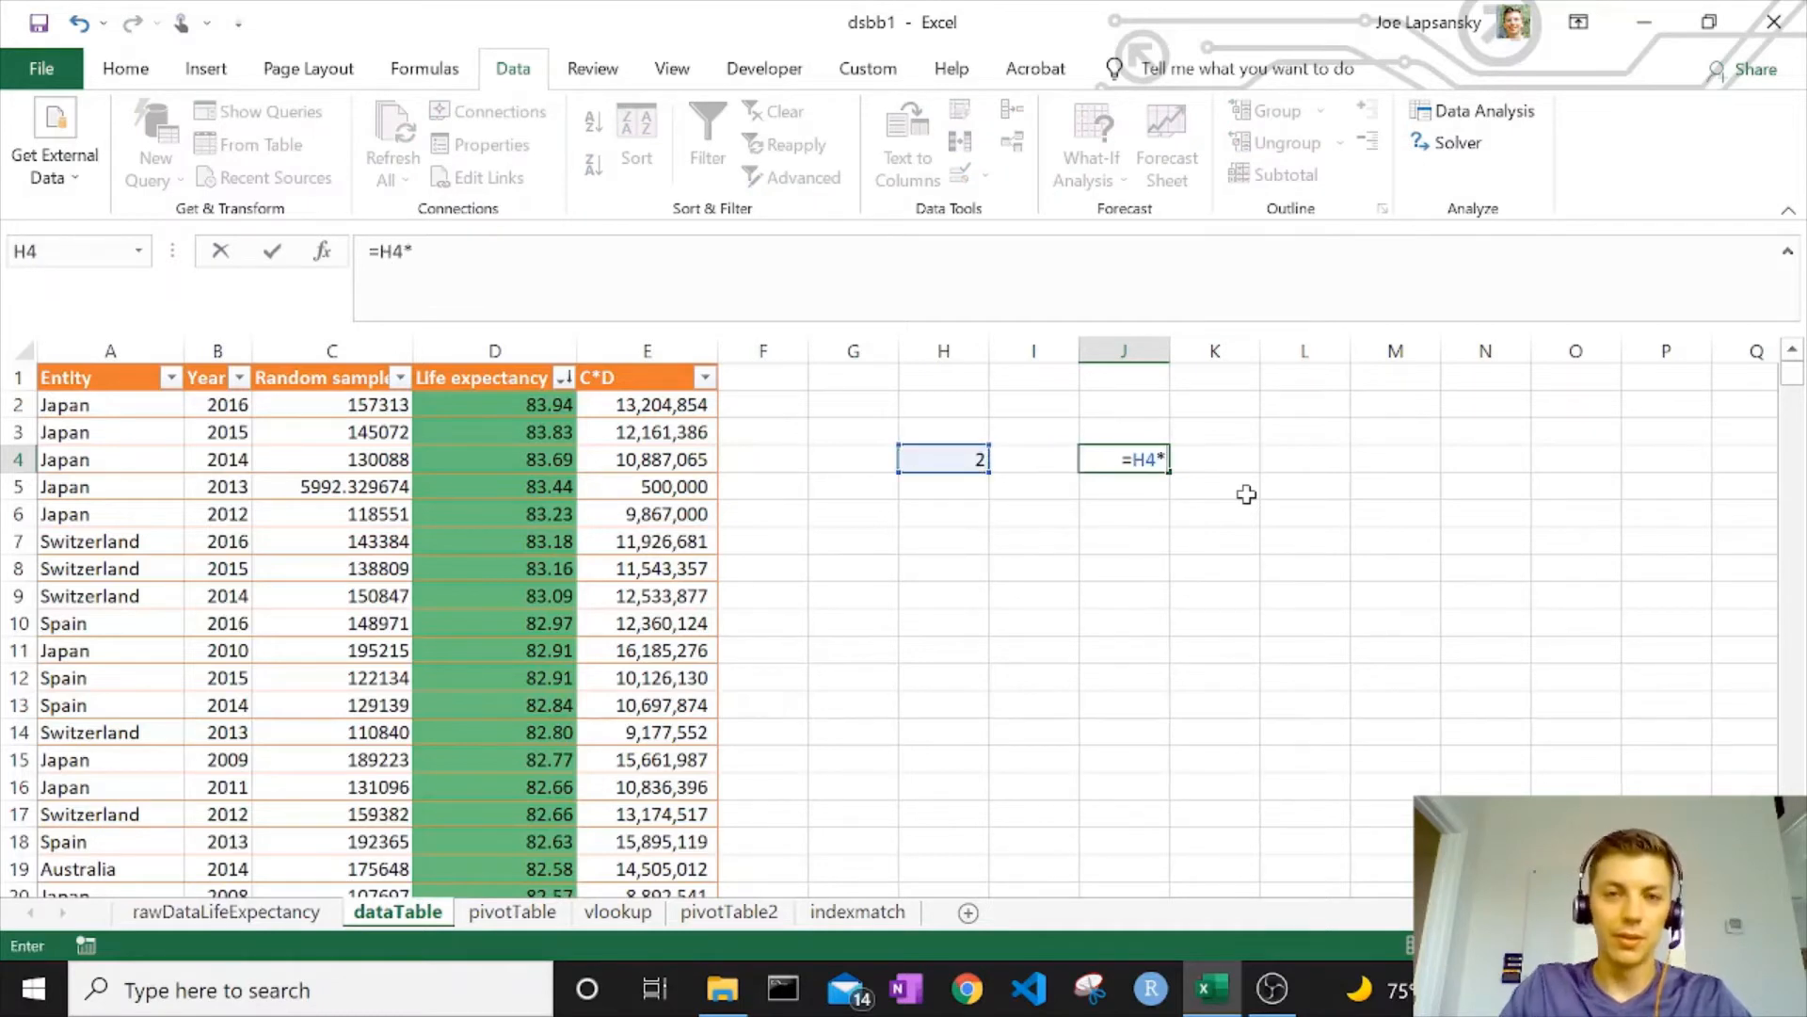
{"action": "key", "text": "Left"}
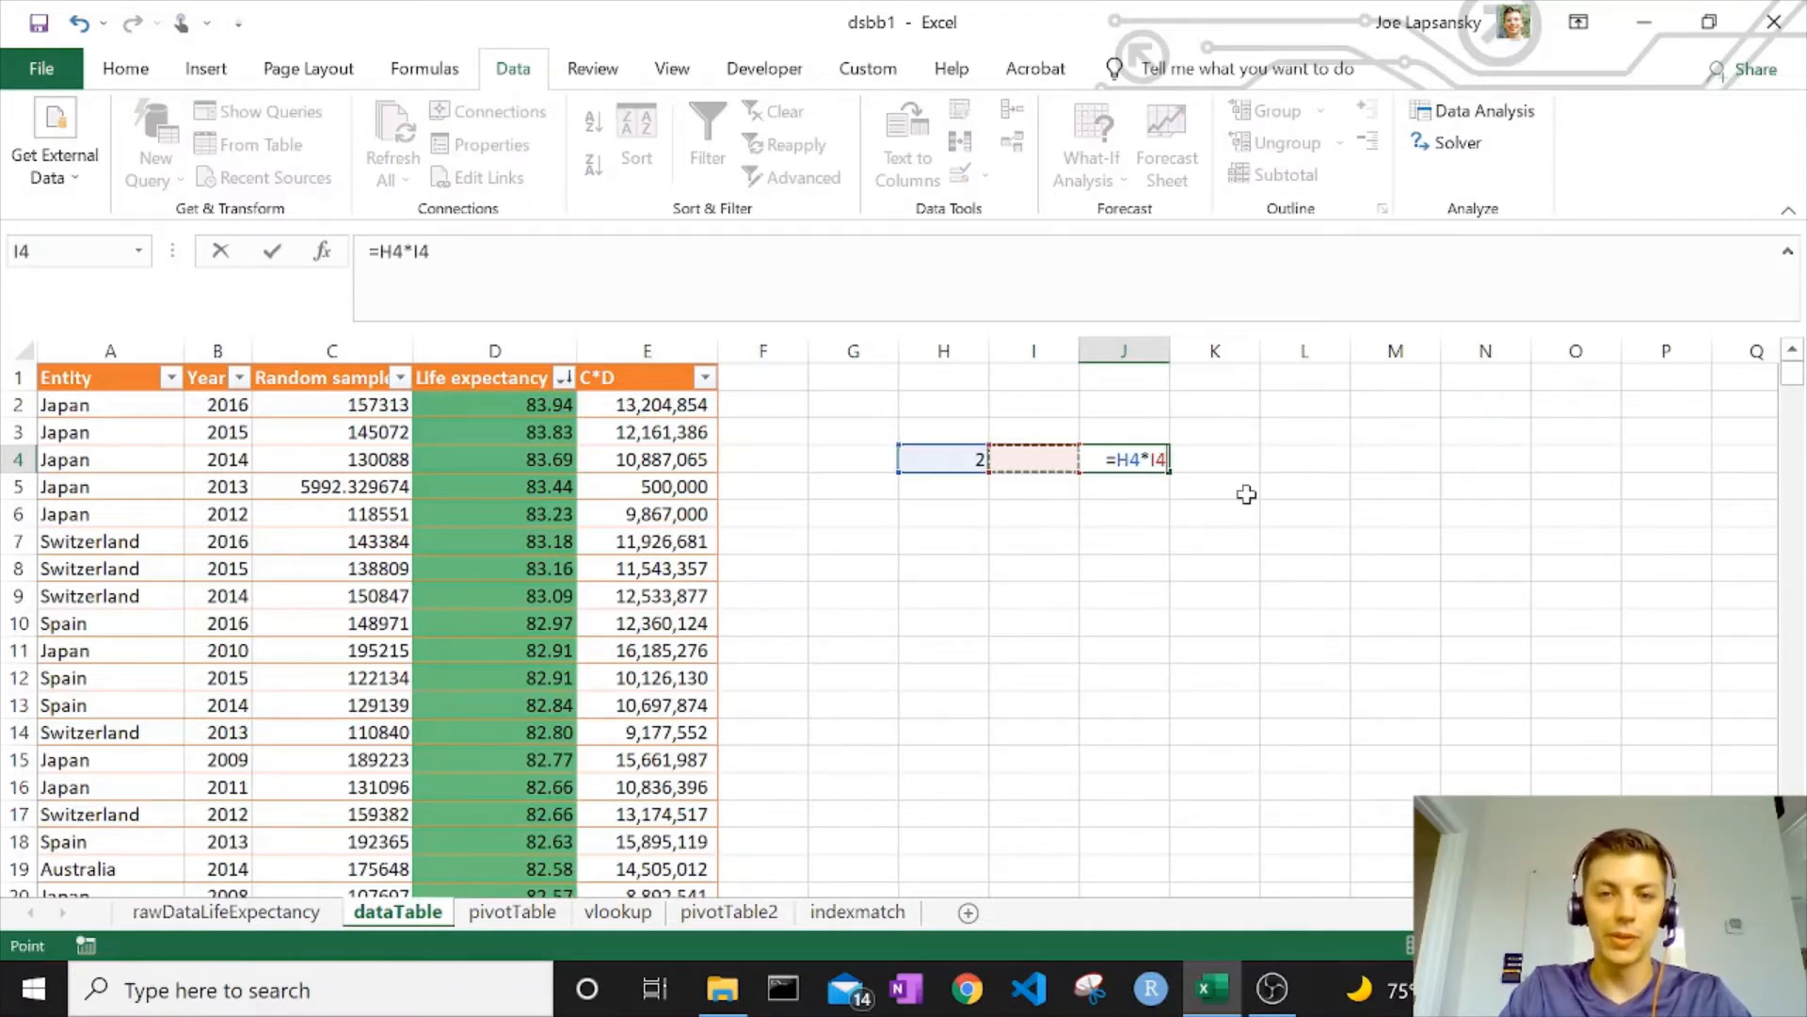
{"action": "key", "text": "Return"}
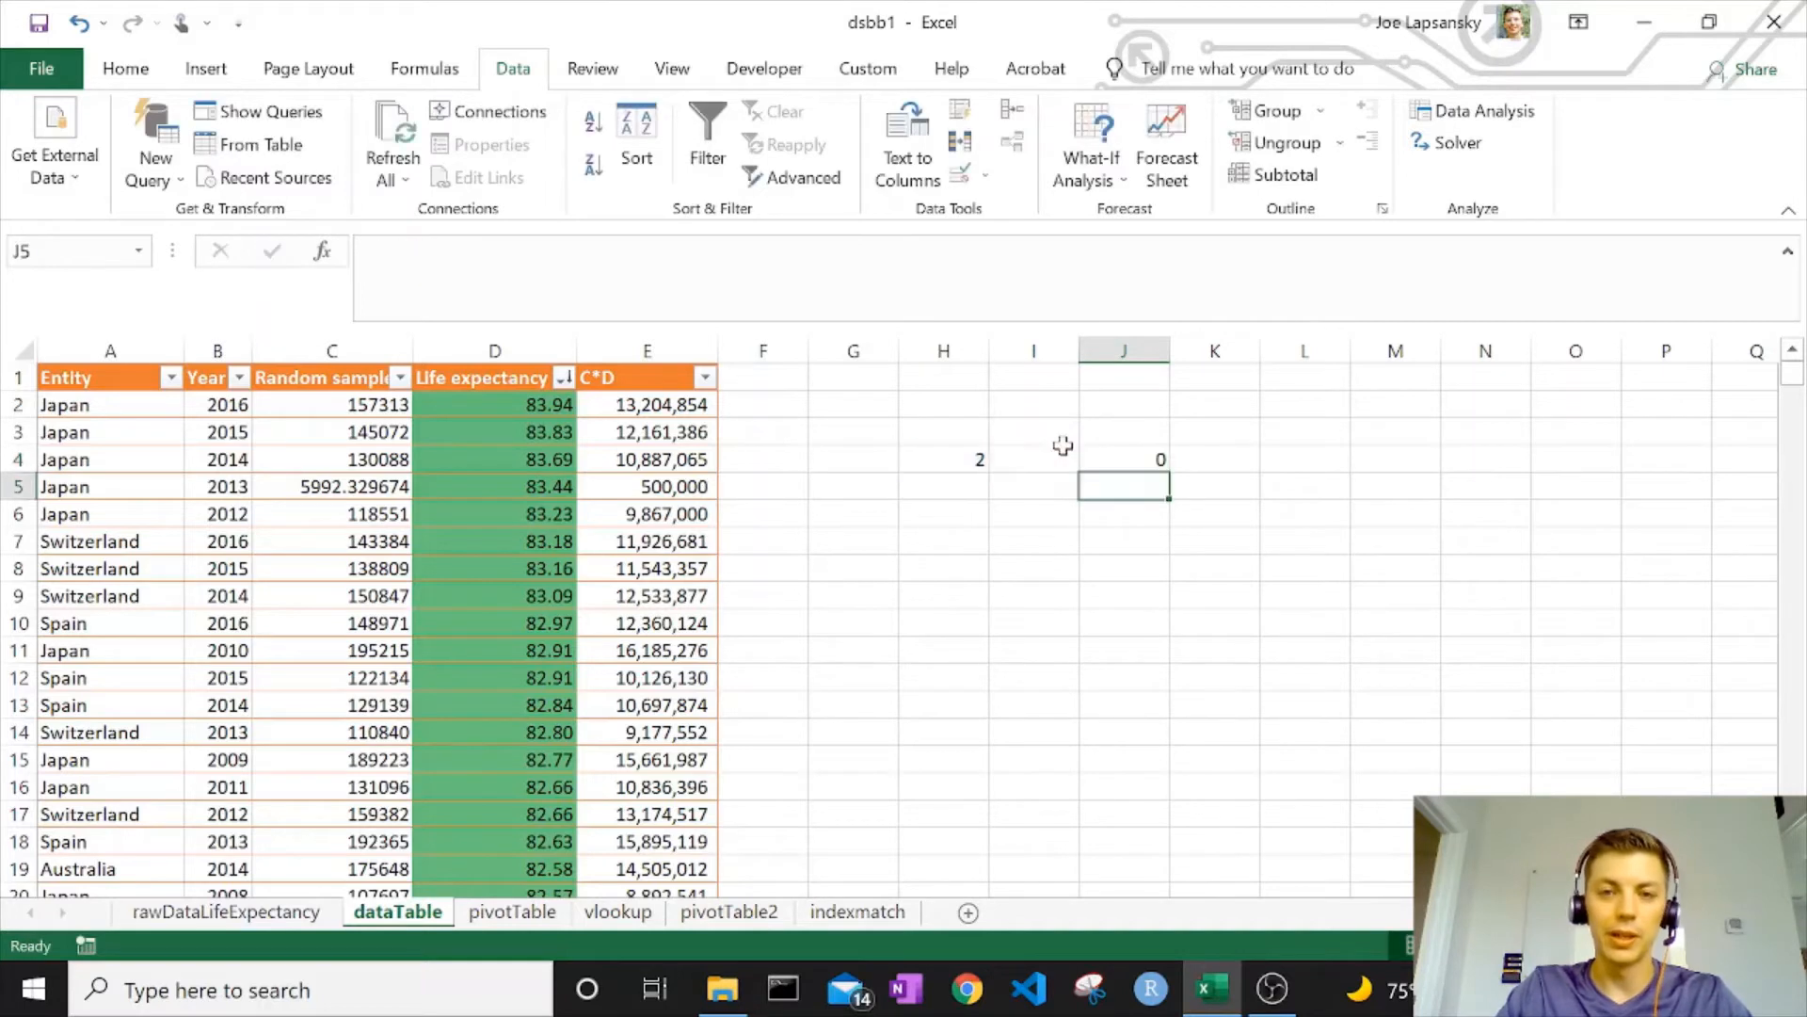
{"action": "left_click", "coordinate": [1083, 462]}
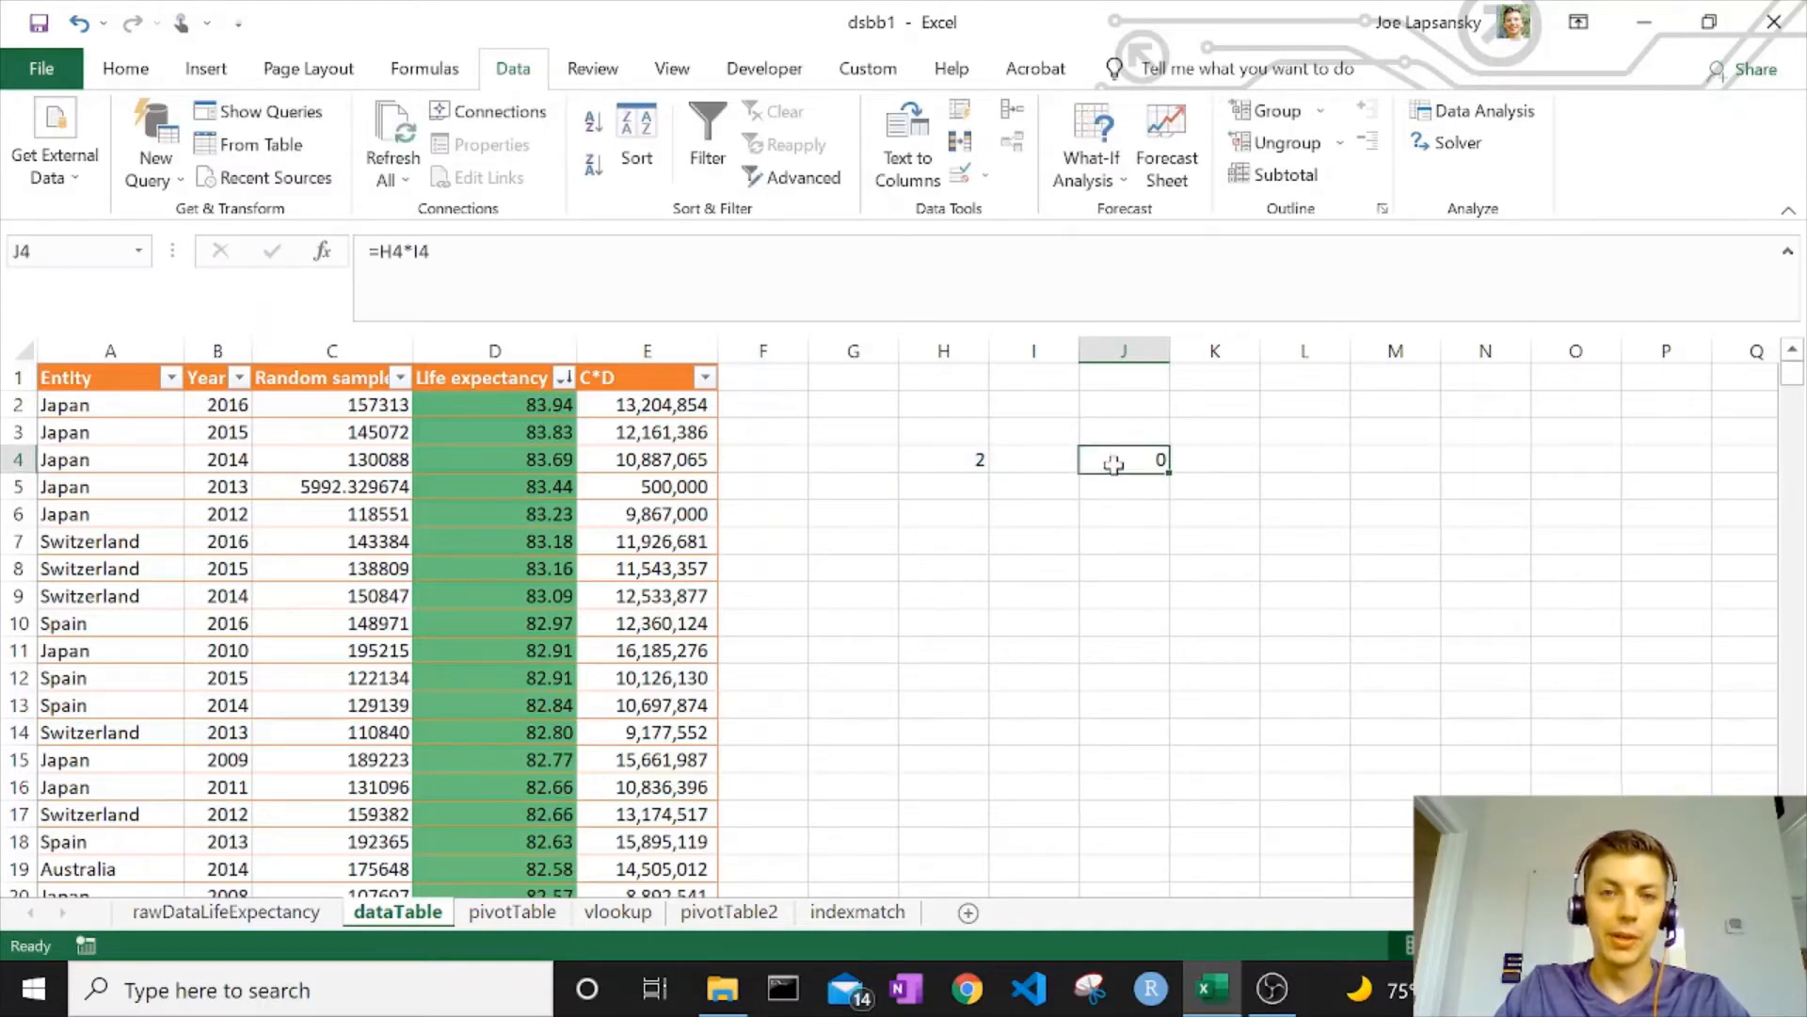
Goal Seek J4 to 7 by changing I4, which becomes 3.5
{"action": "left_click", "coordinate": [1084, 160]}
{"action": "left_click", "coordinate": [1139, 249]}
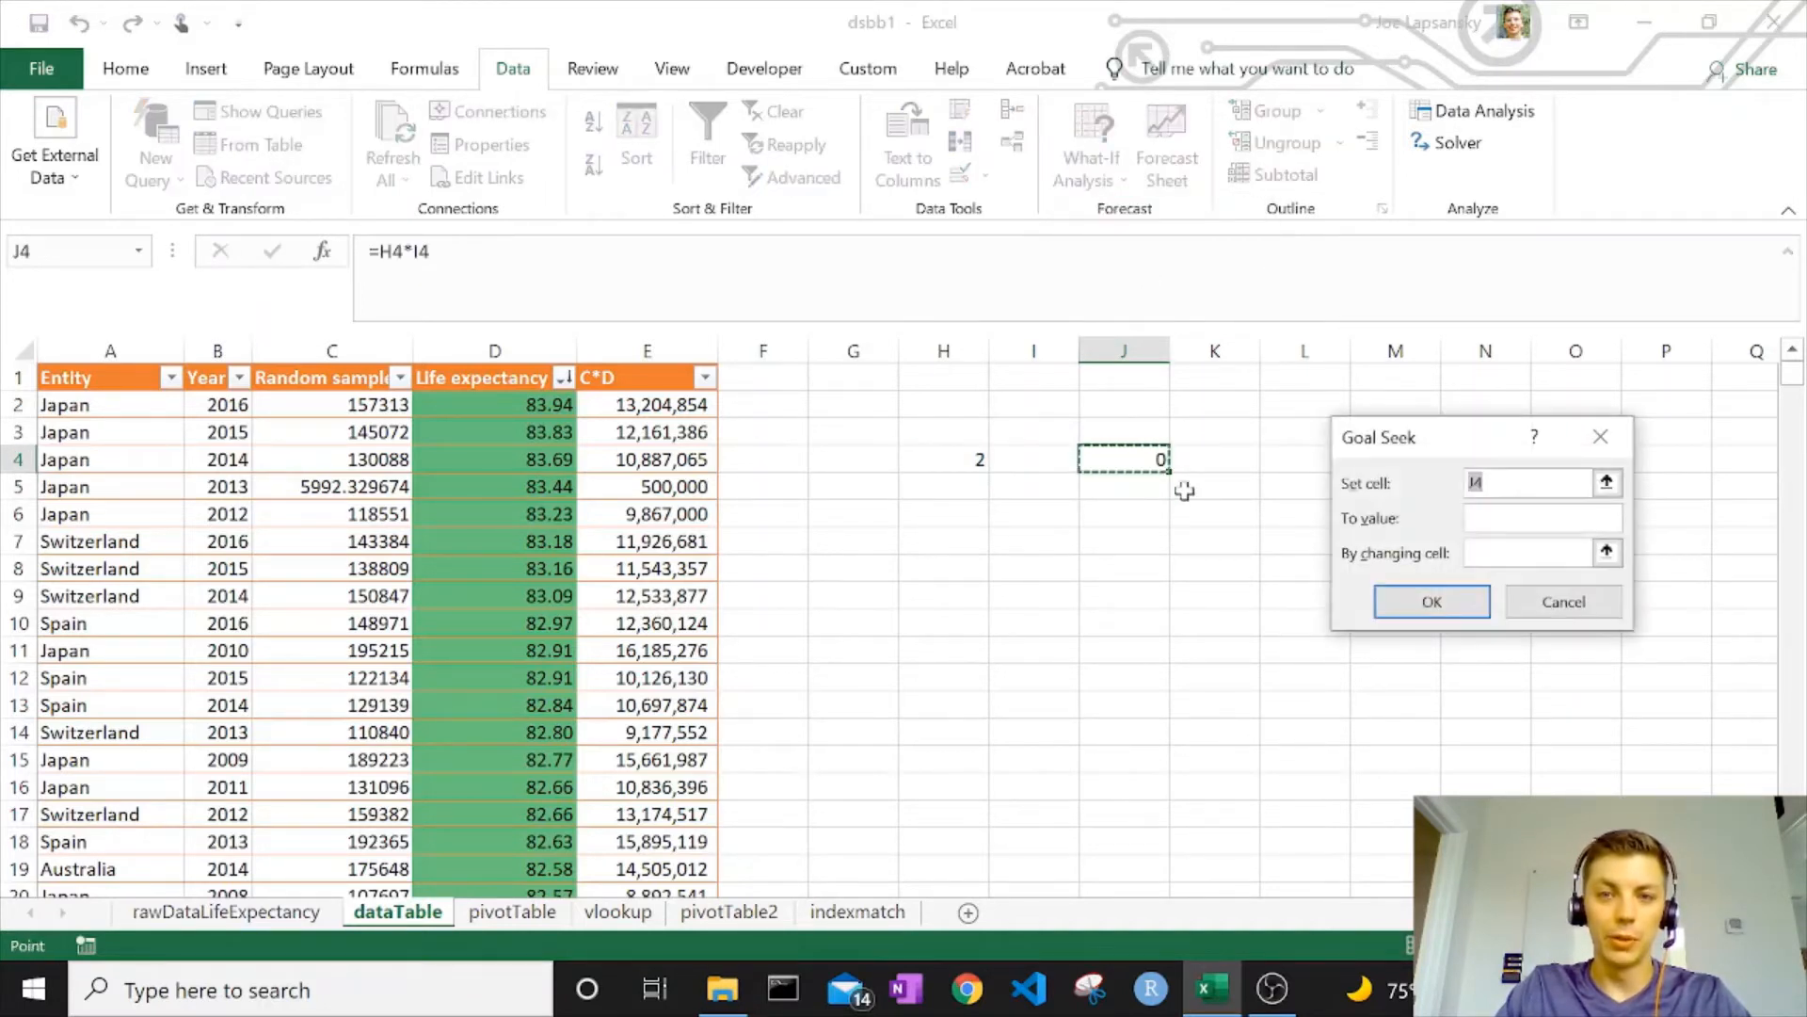
{"action": "left_click", "coordinate": [1114, 462]}
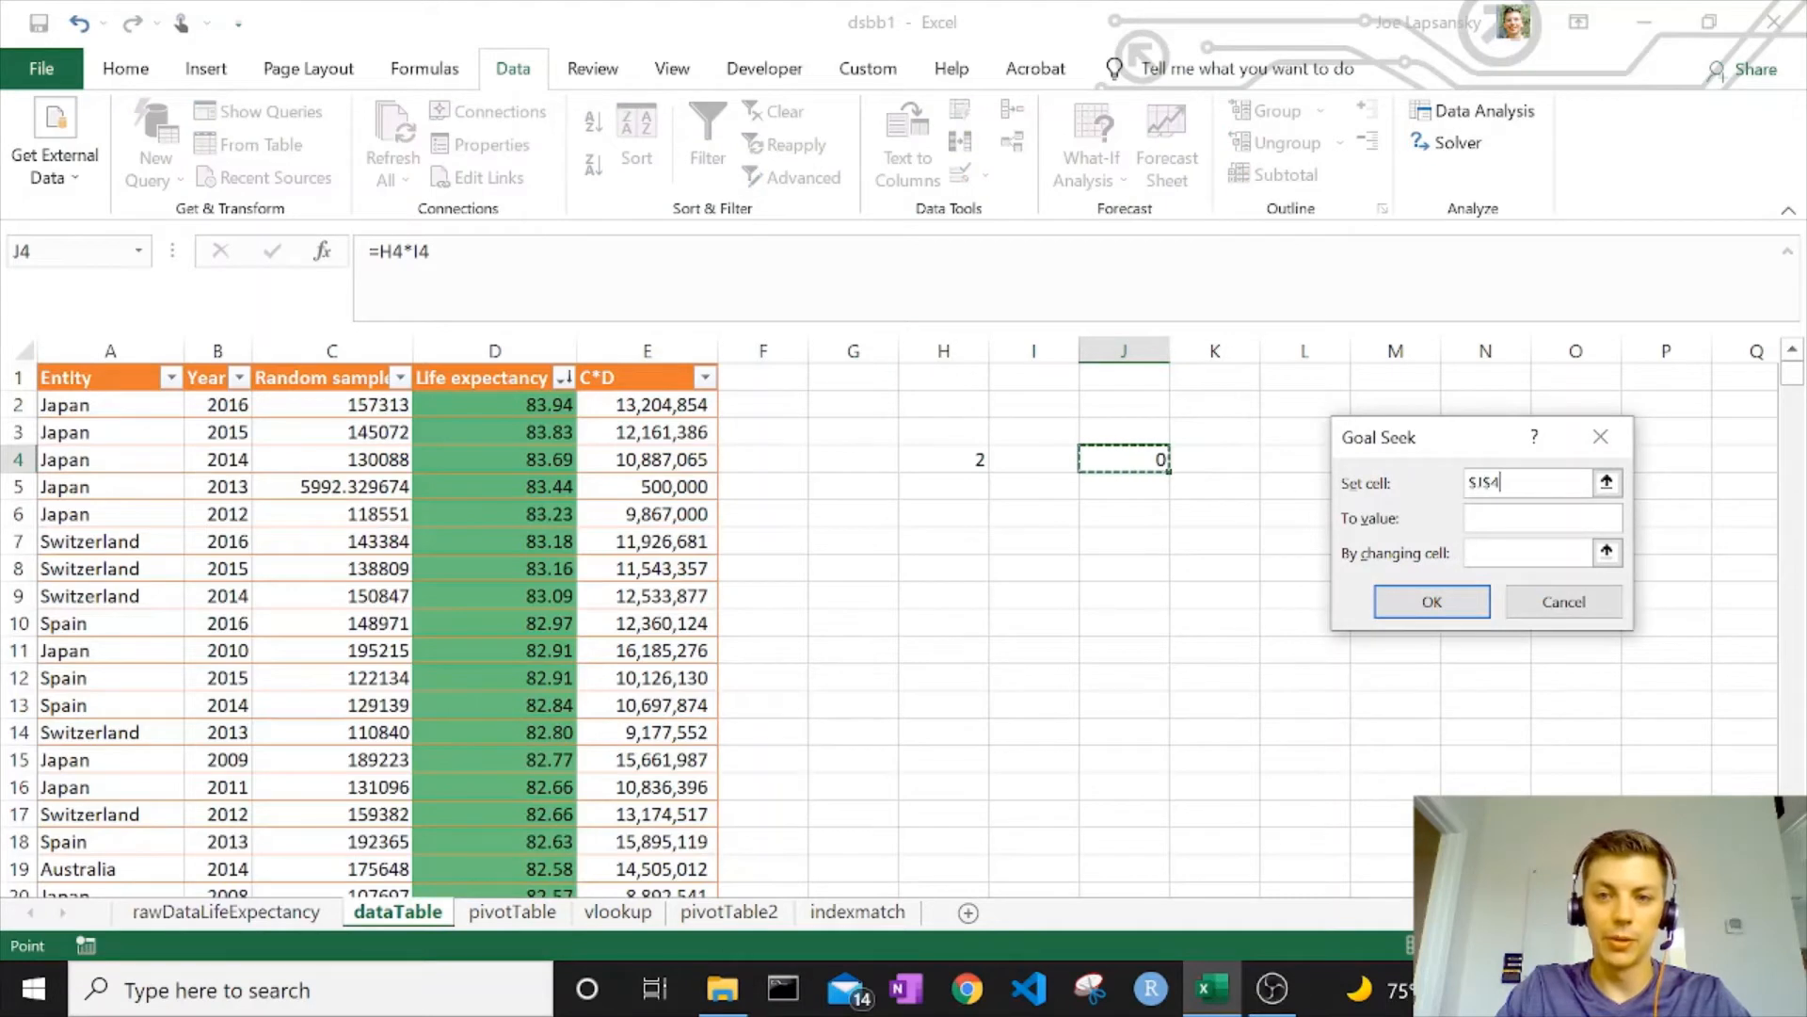
{"action": "key", "text": "Tab"}
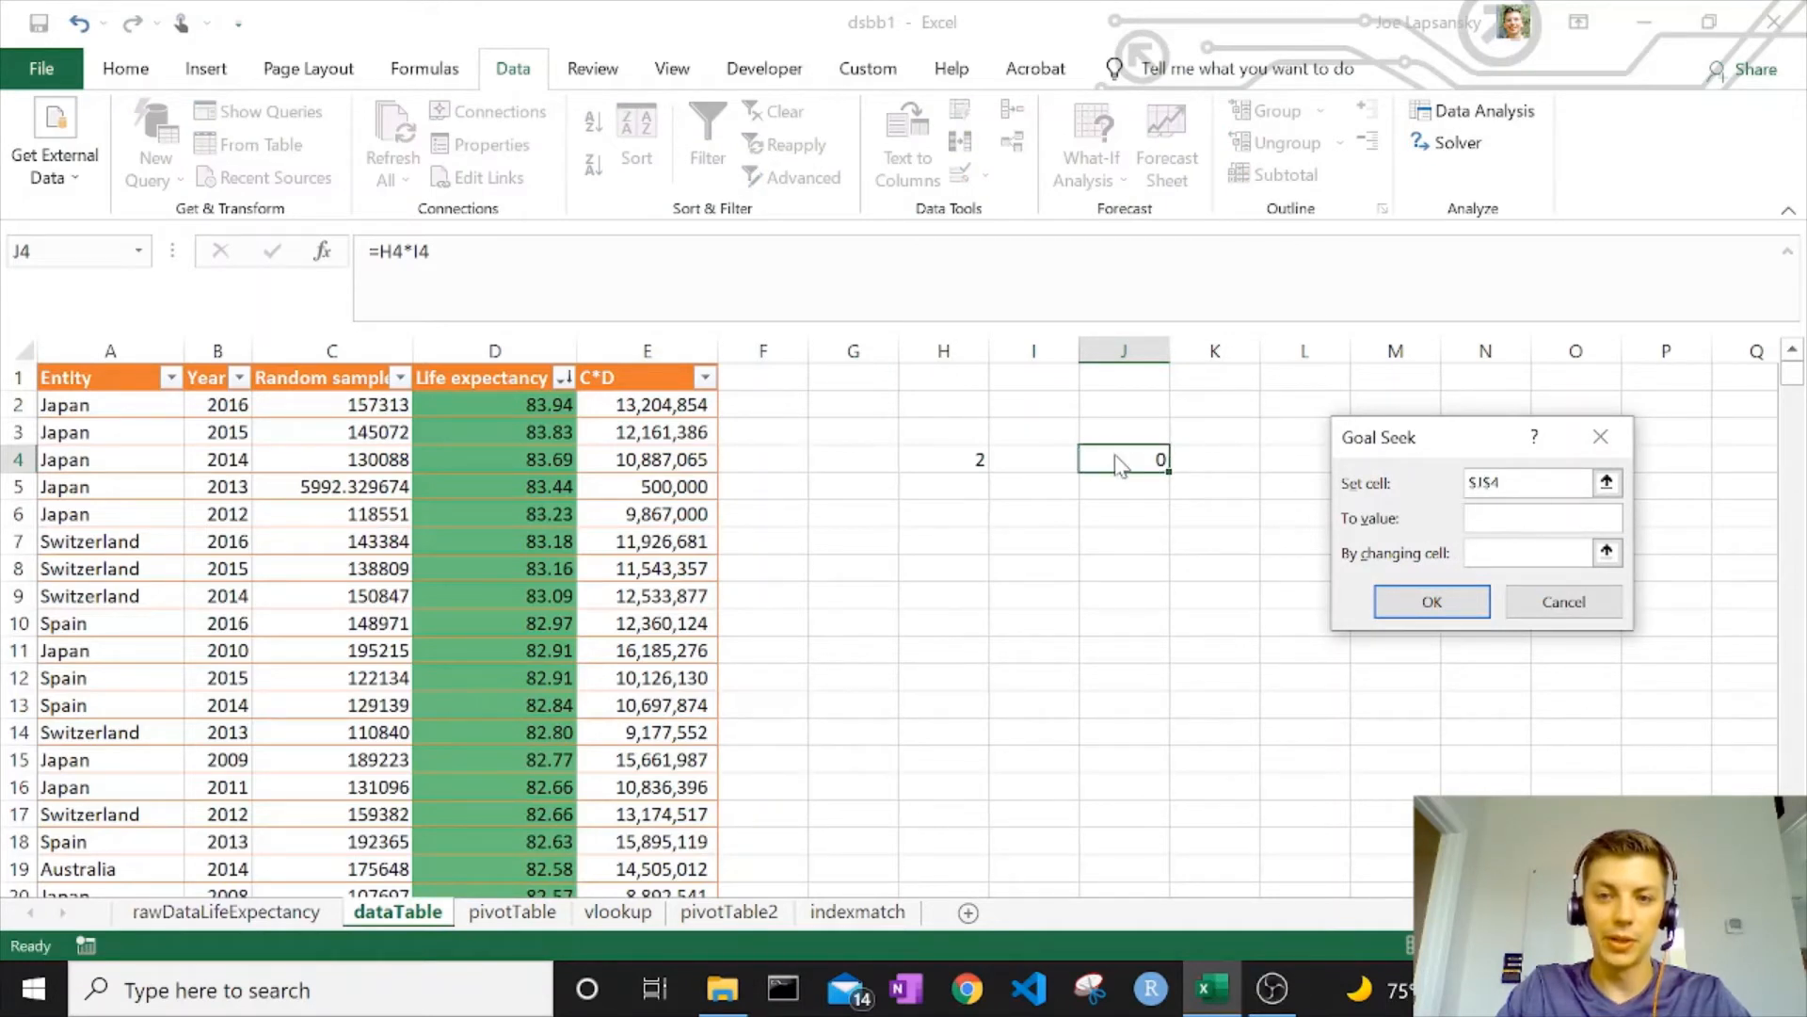
{"action": "left_click", "coordinate": [1606, 552]}
{"action": "left_click", "coordinate": [1021, 457]}
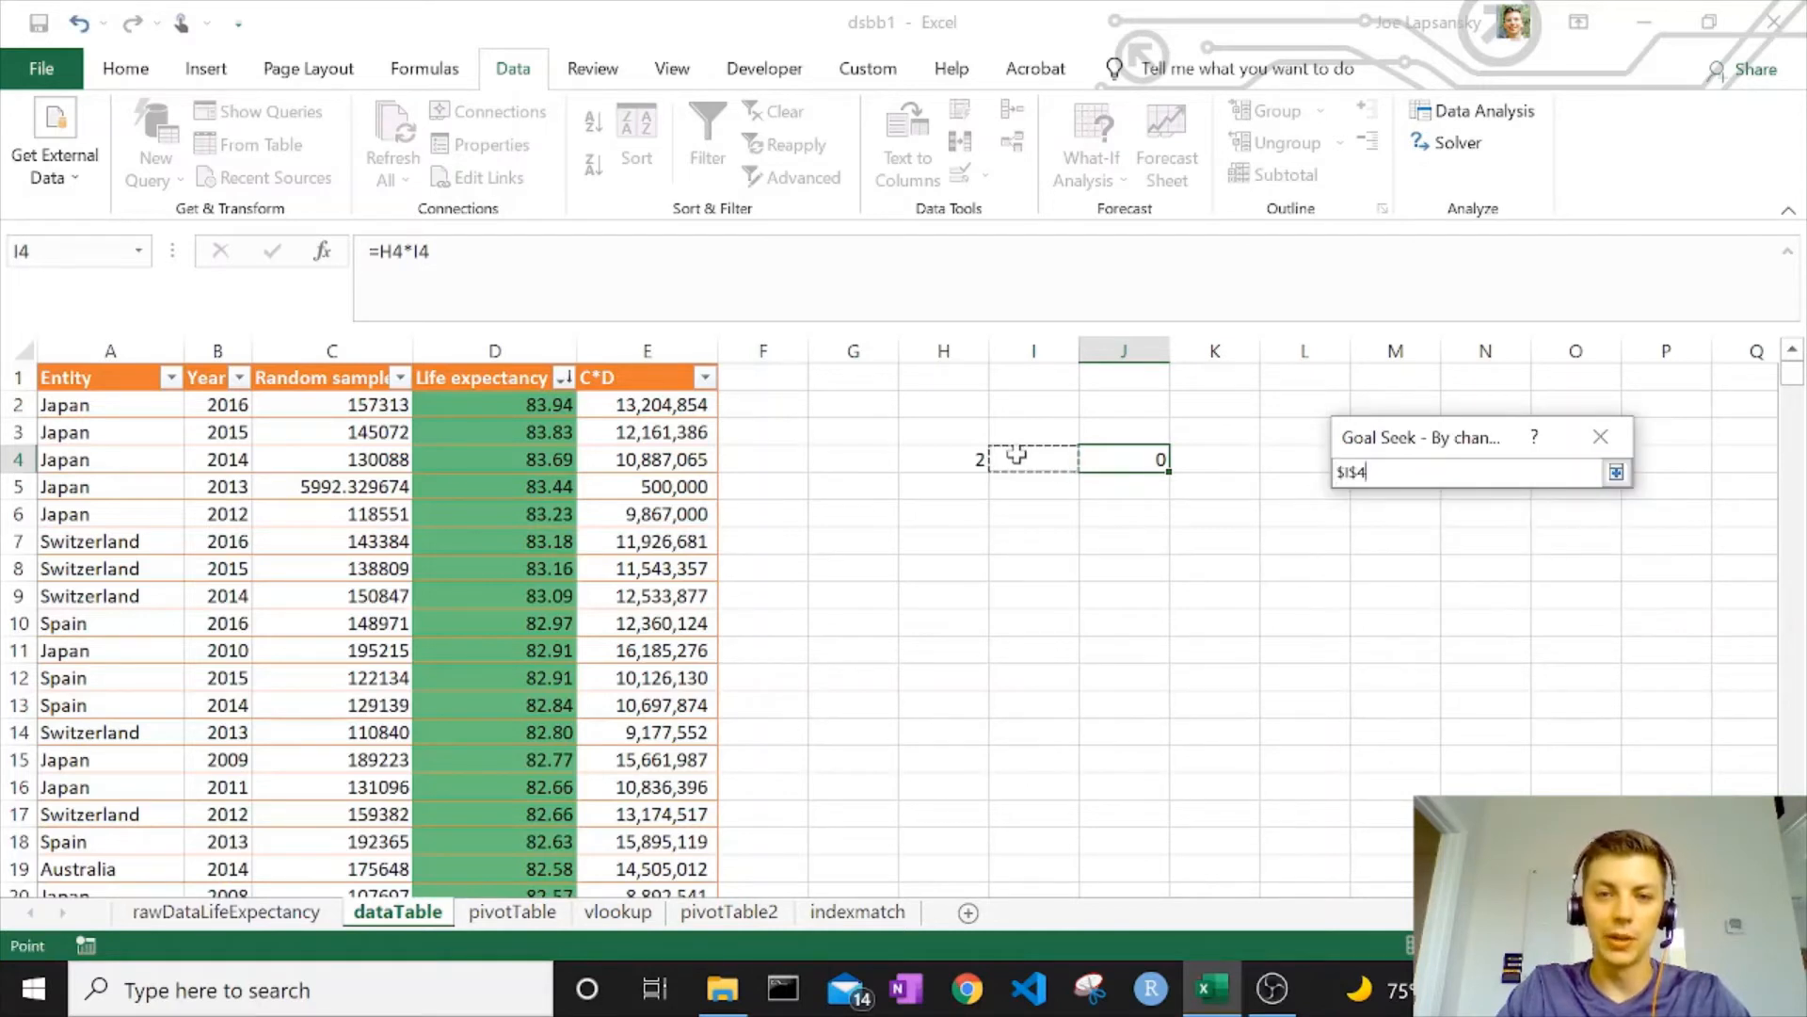
{"action": "left_click", "coordinate": [1616, 472]}
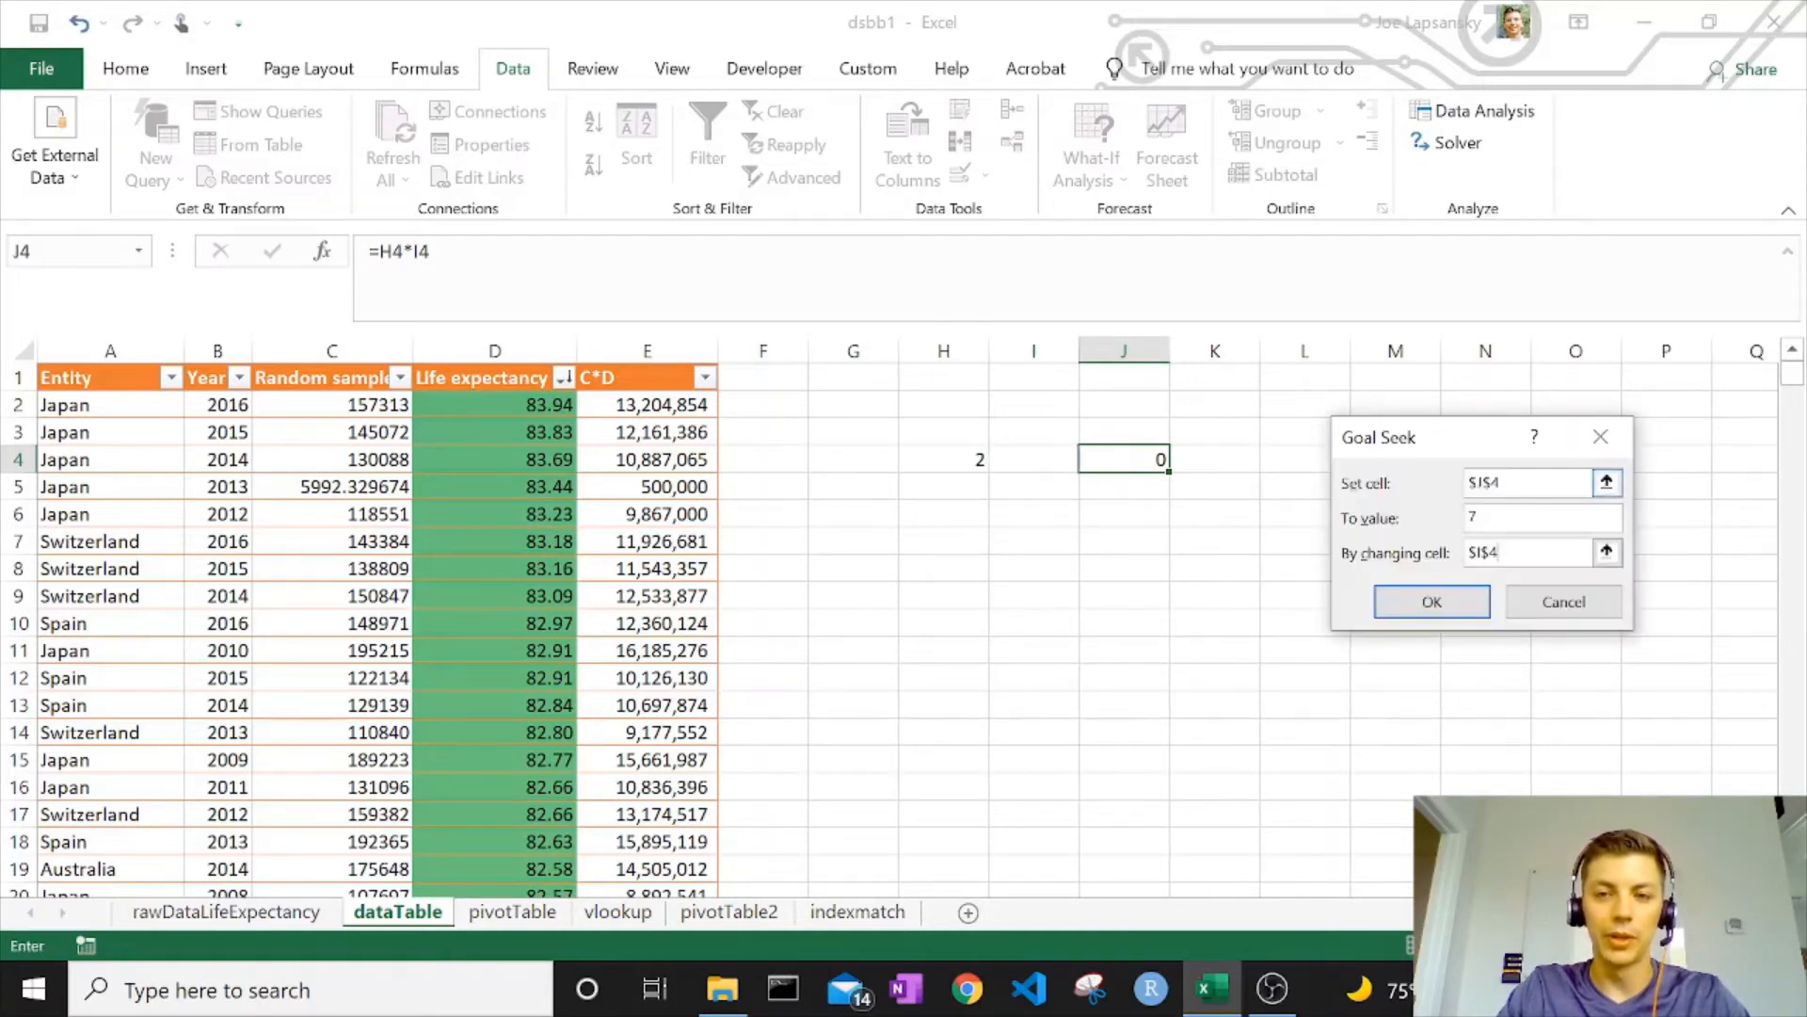
{"action": "left_click", "coordinate": [1429, 601]}
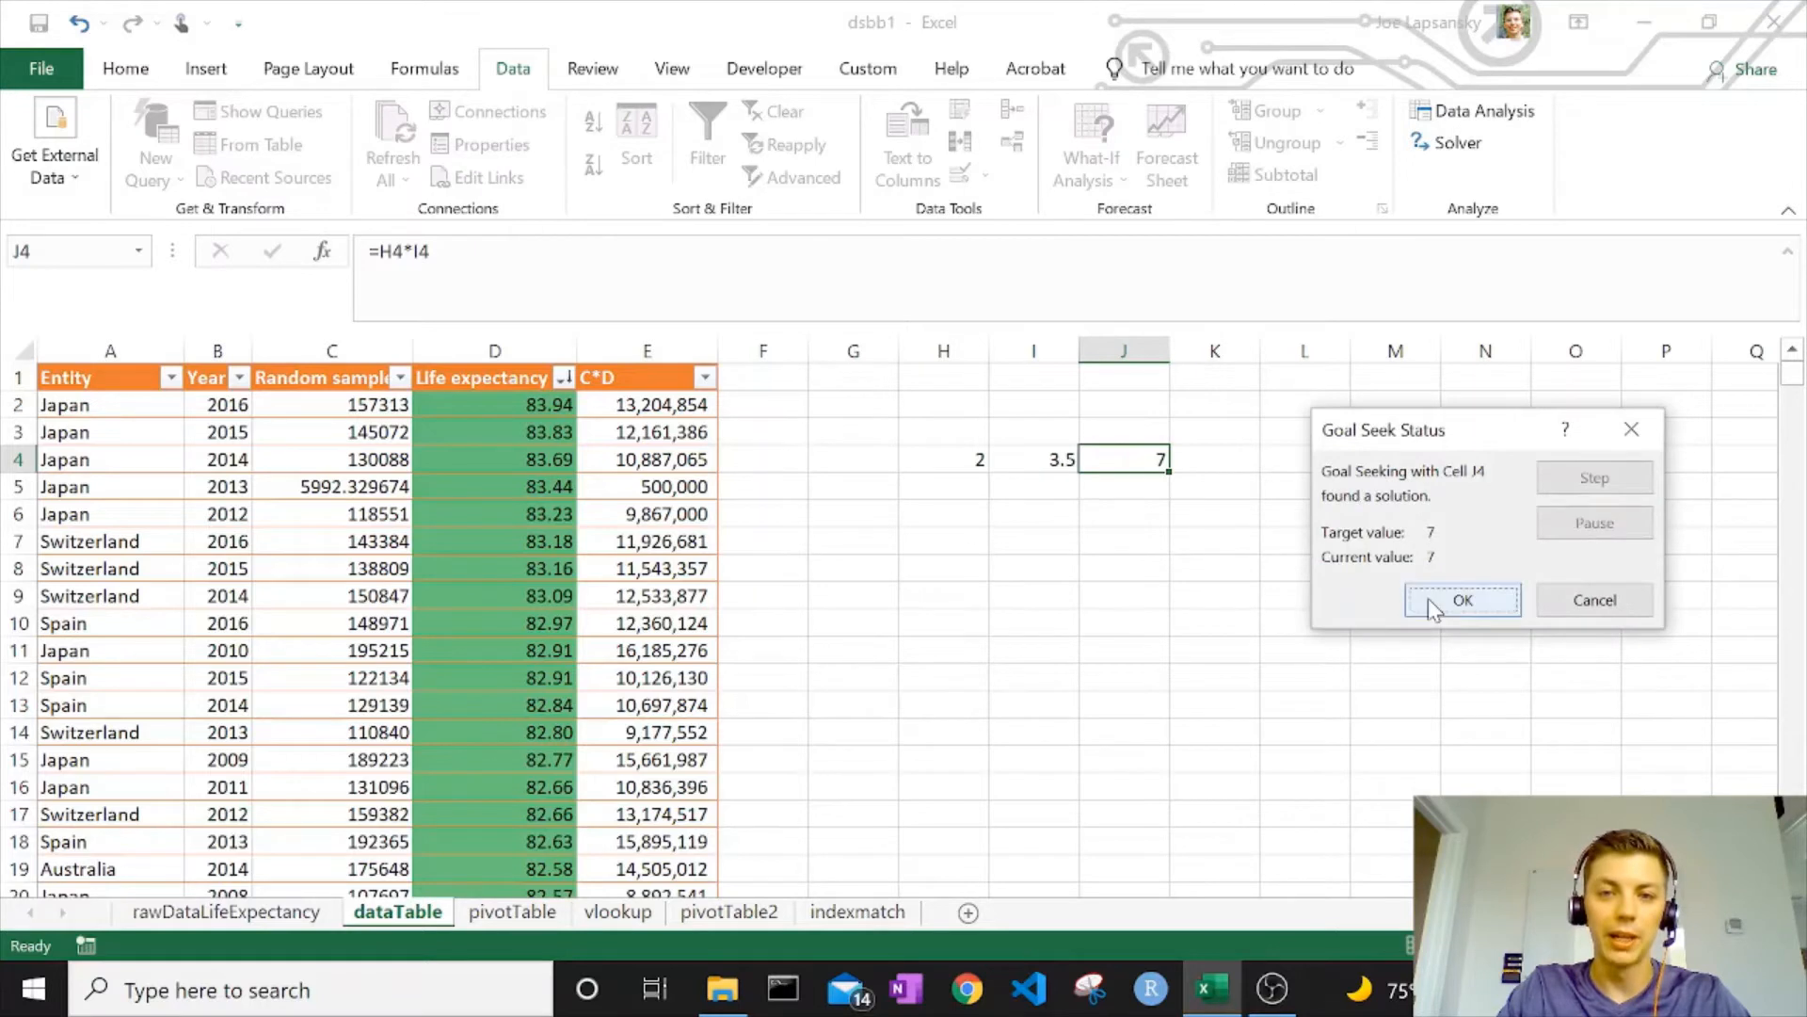
{"action": "left_click", "coordinate": [1427, 597]}
{"action": "left_click", "coordinate": [1062, 458]}
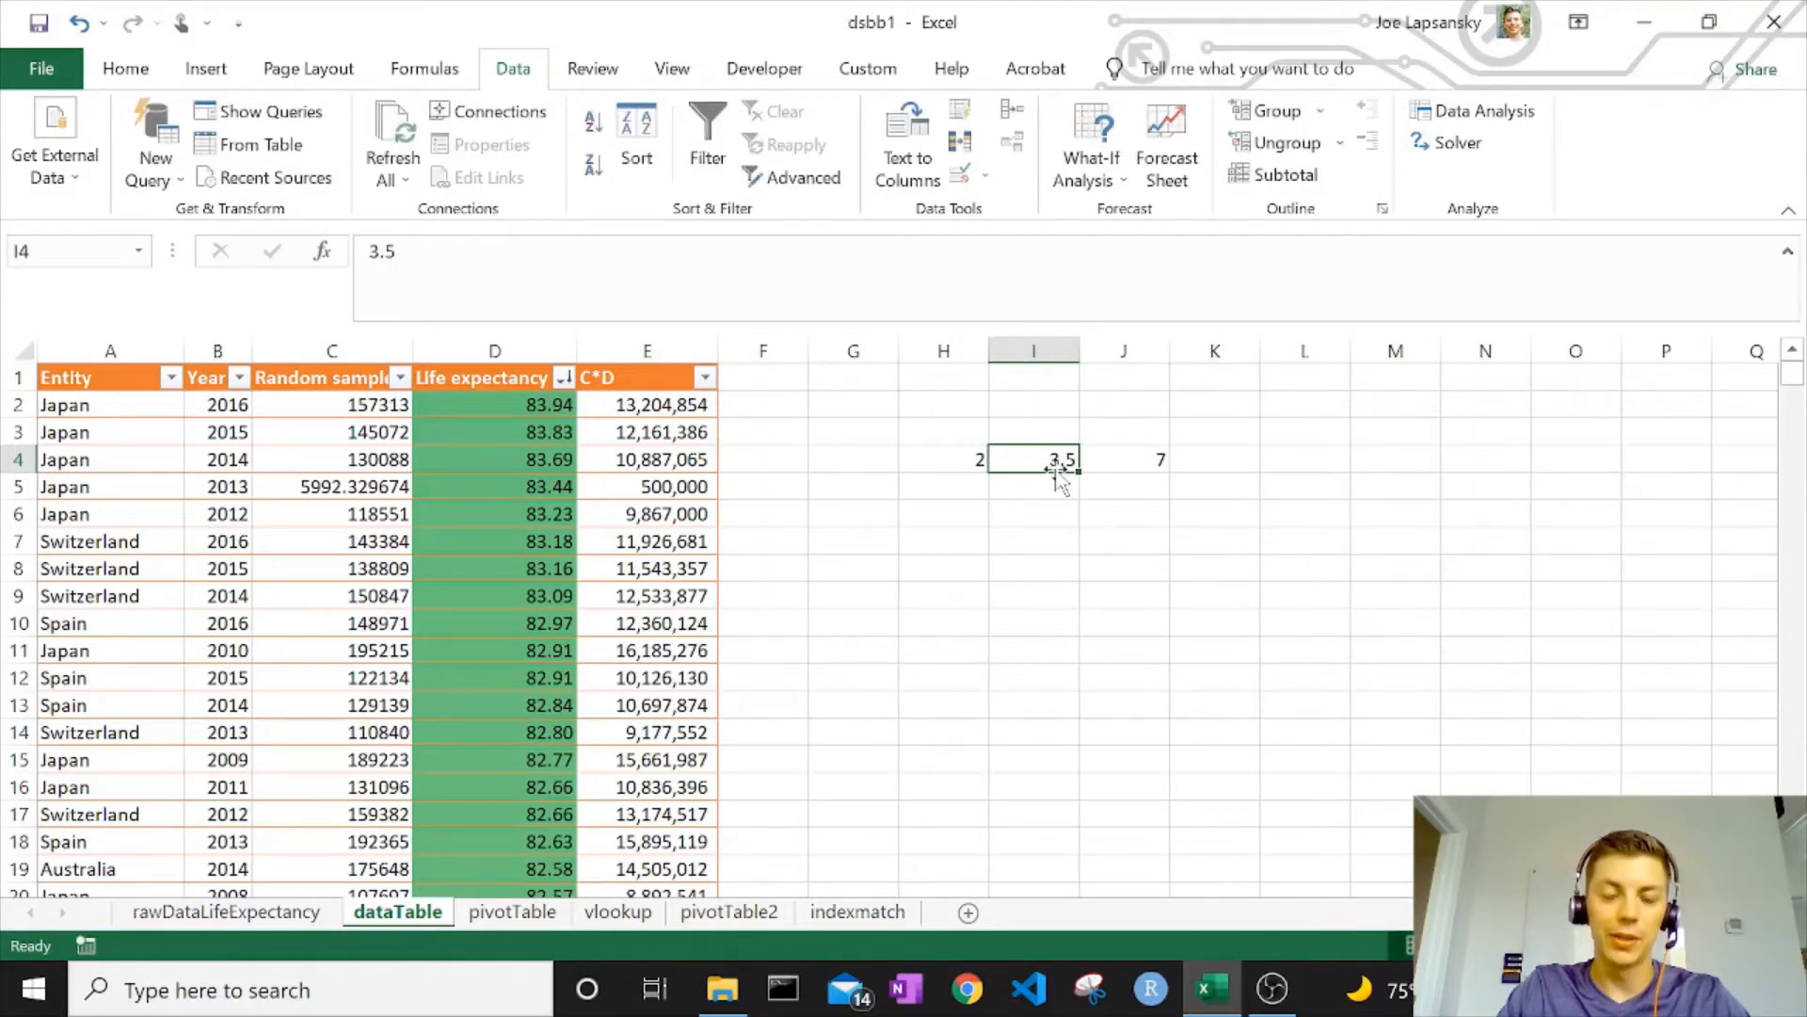
{"action": "left_click", "coordinate": [1123, 460]}
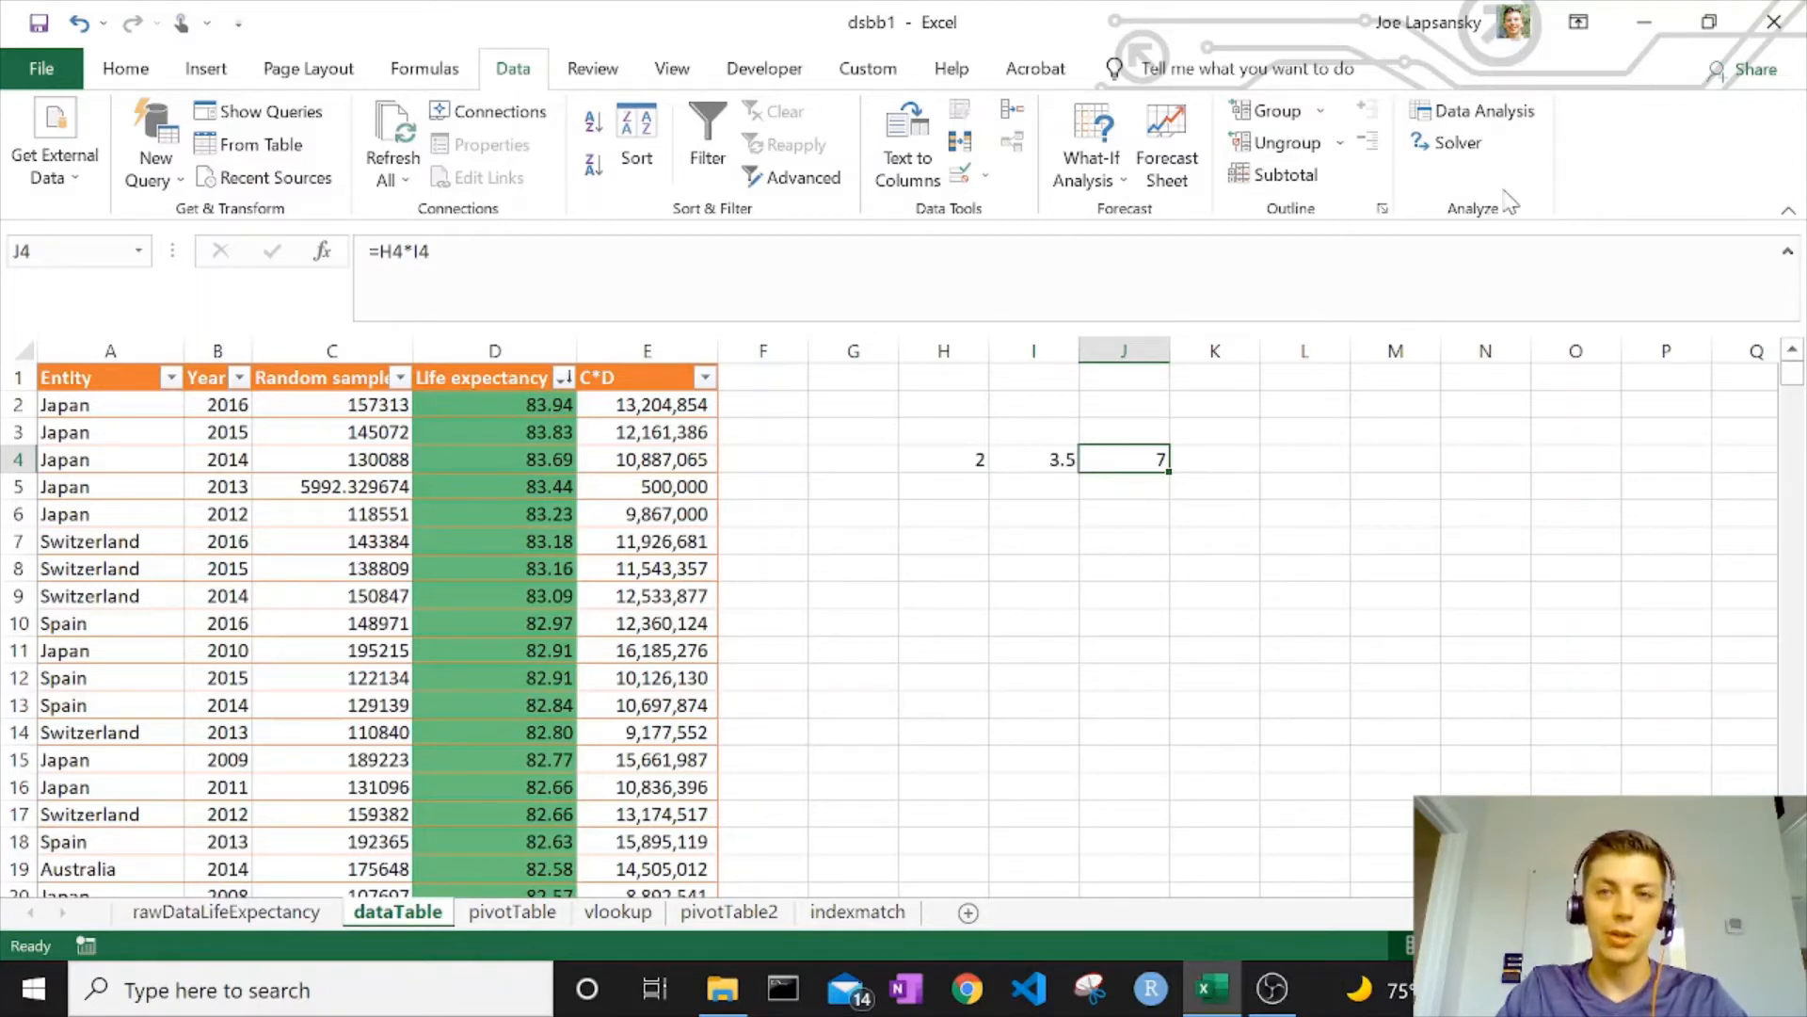
{"action": "left_click", "coordinate": [1443, 147]}
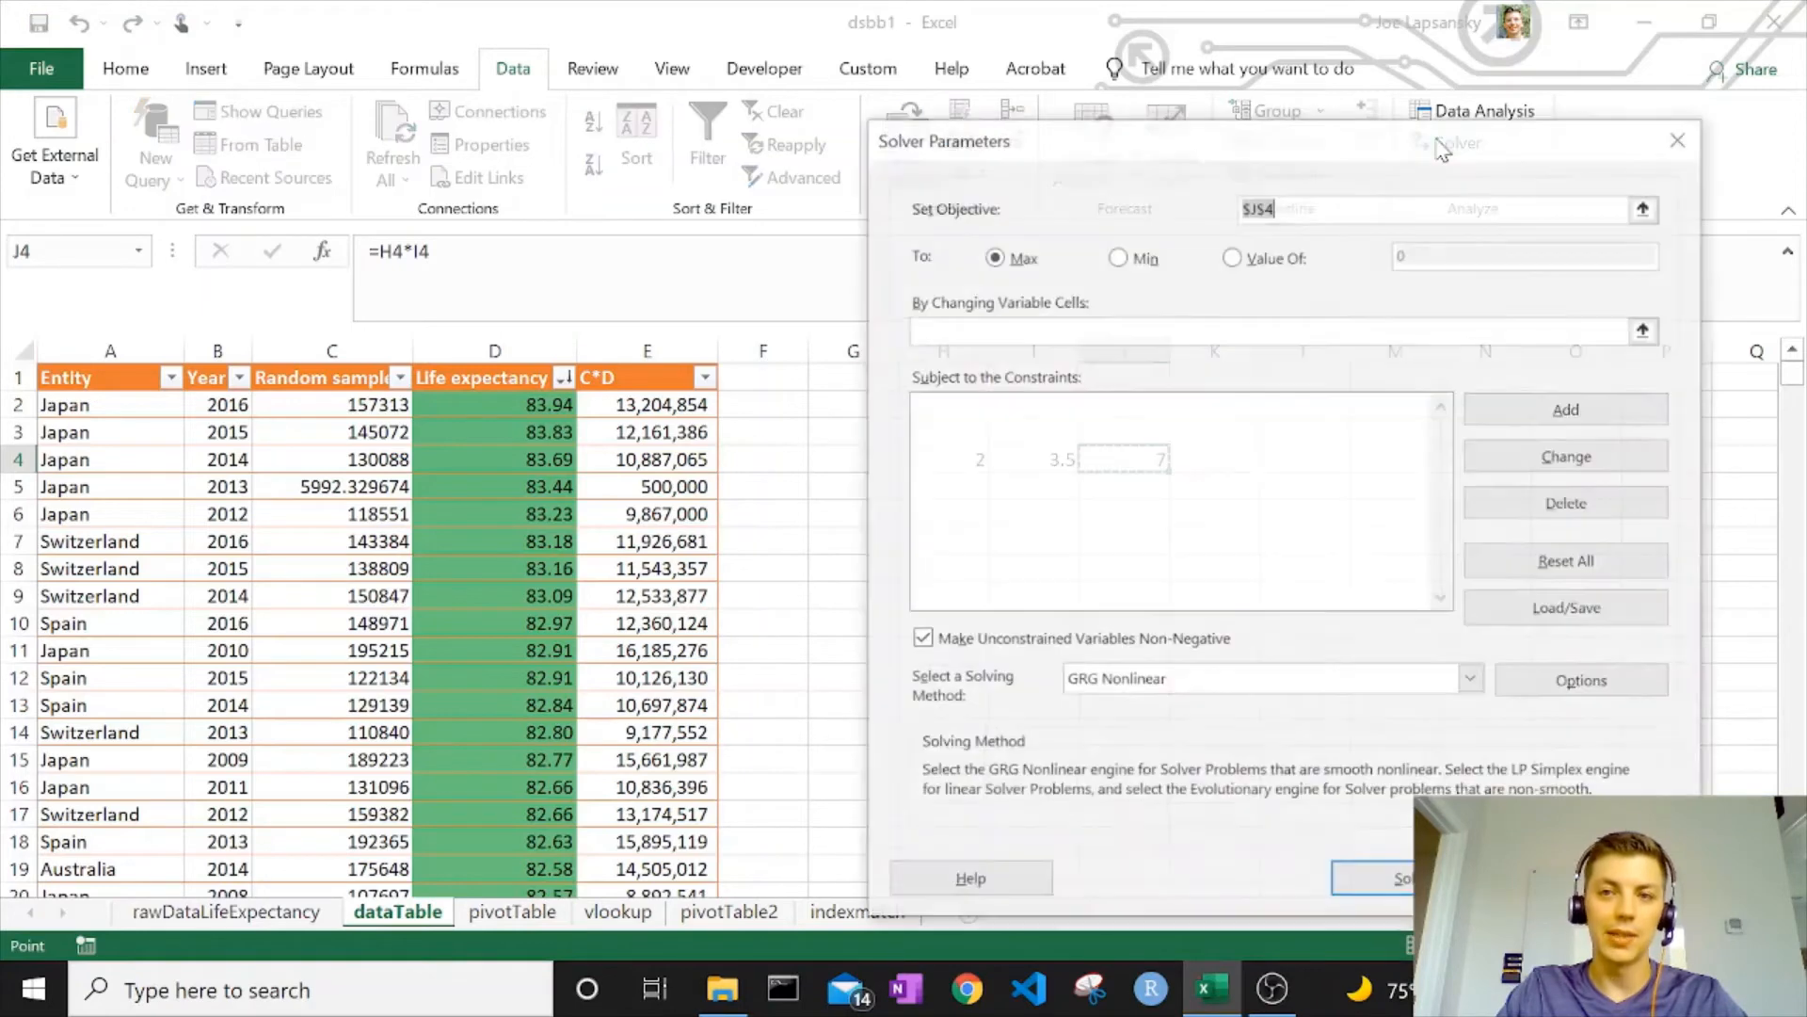
{"action": "left_click", "coordinate": [1681, 138]}
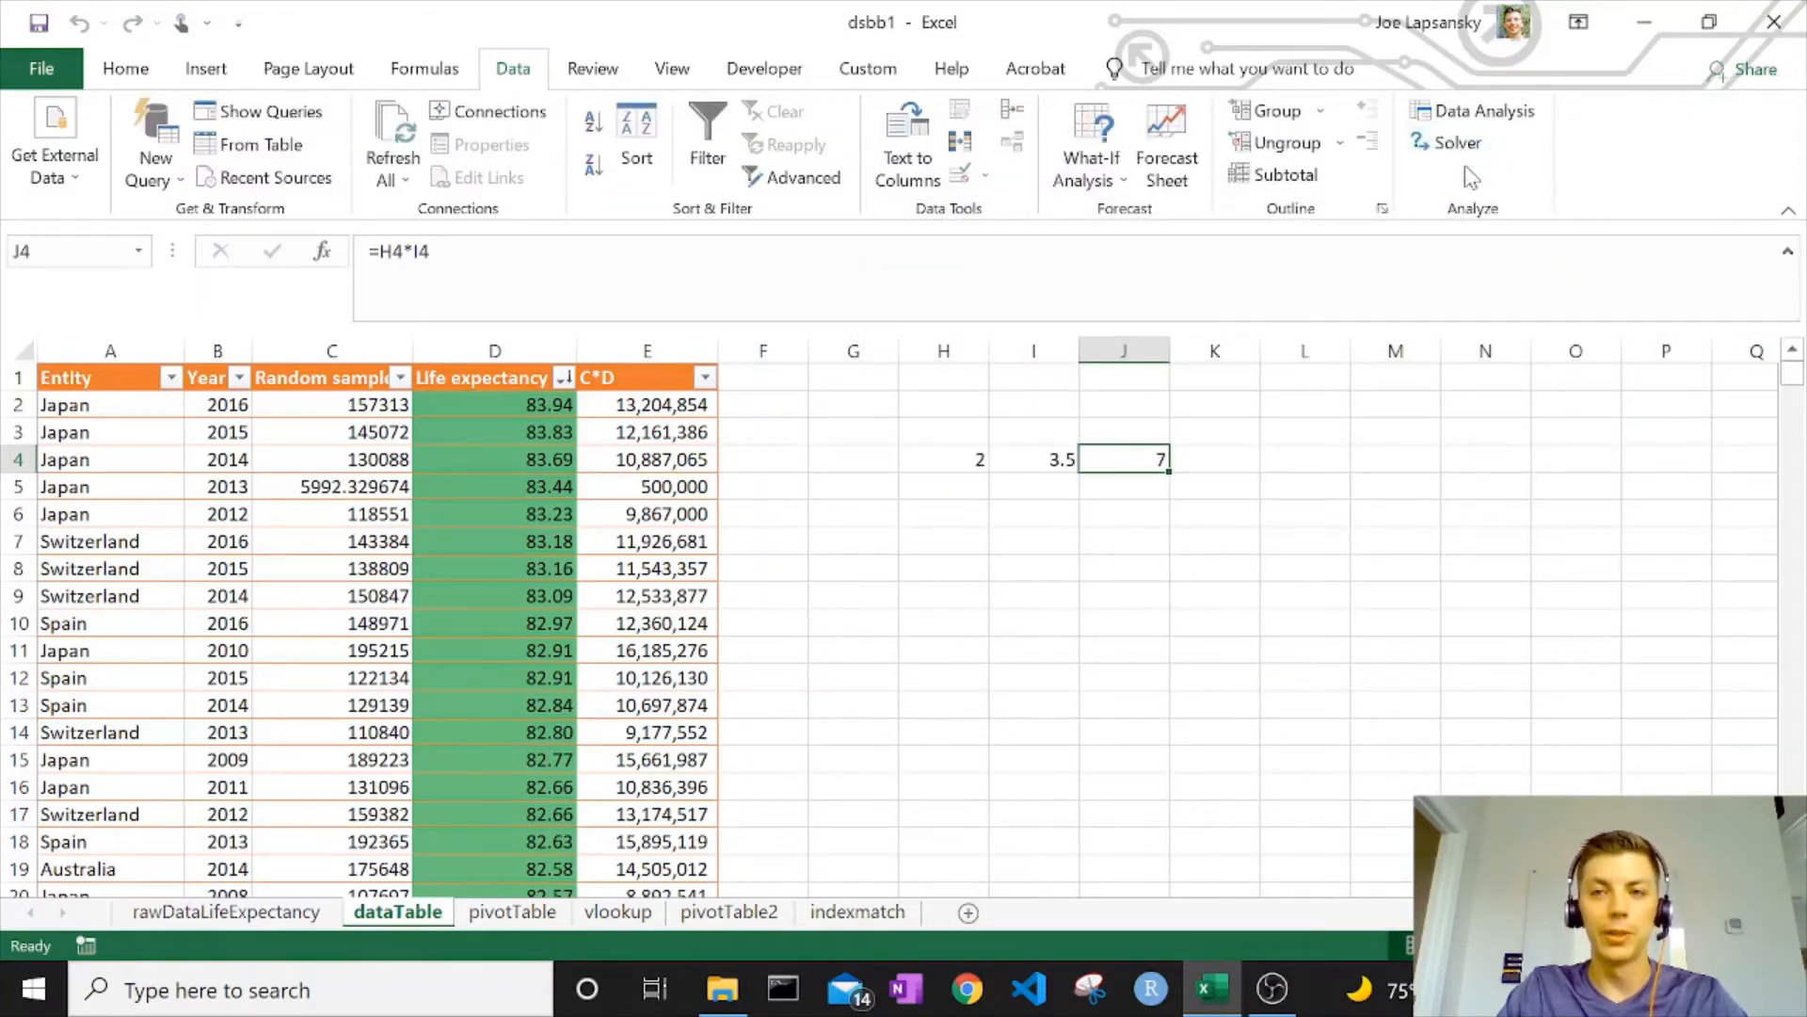
{"action": "left_click", "coordinate": [40, 70]}
{"action": "left_click", "coordinate": [82, 873]}
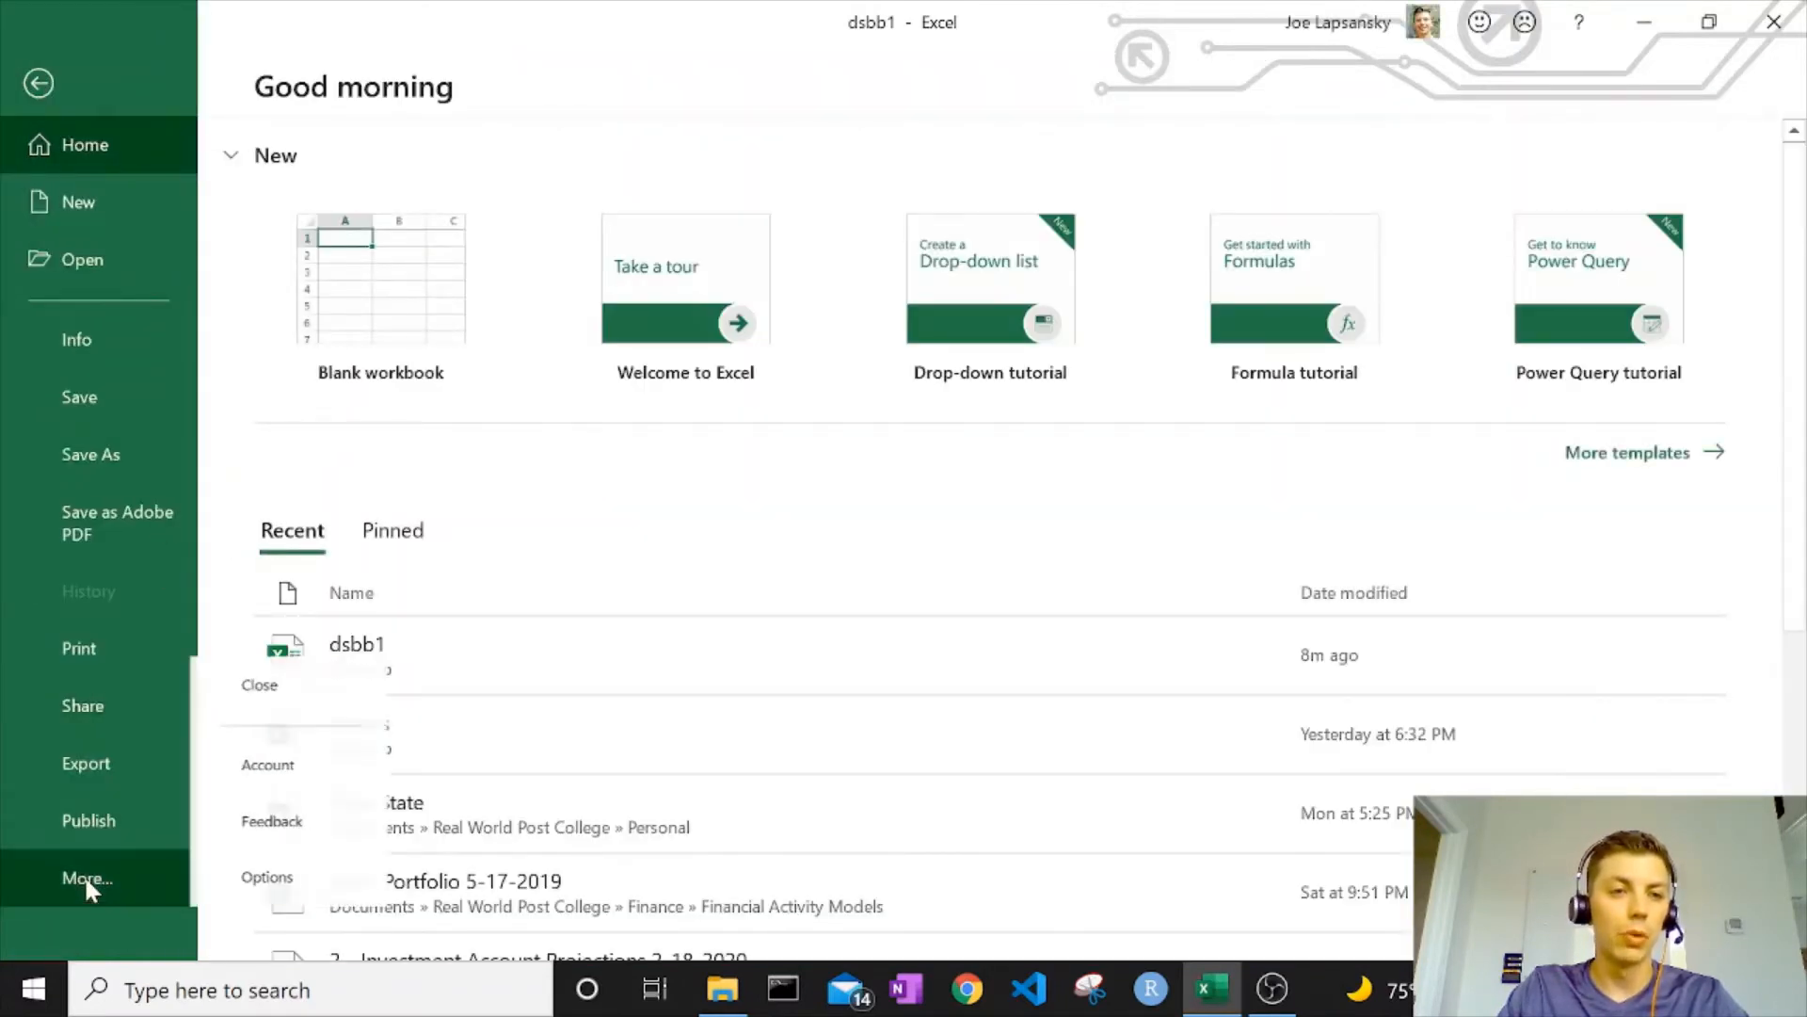
{"action": "left_click", "coordinate": [260, 890]}
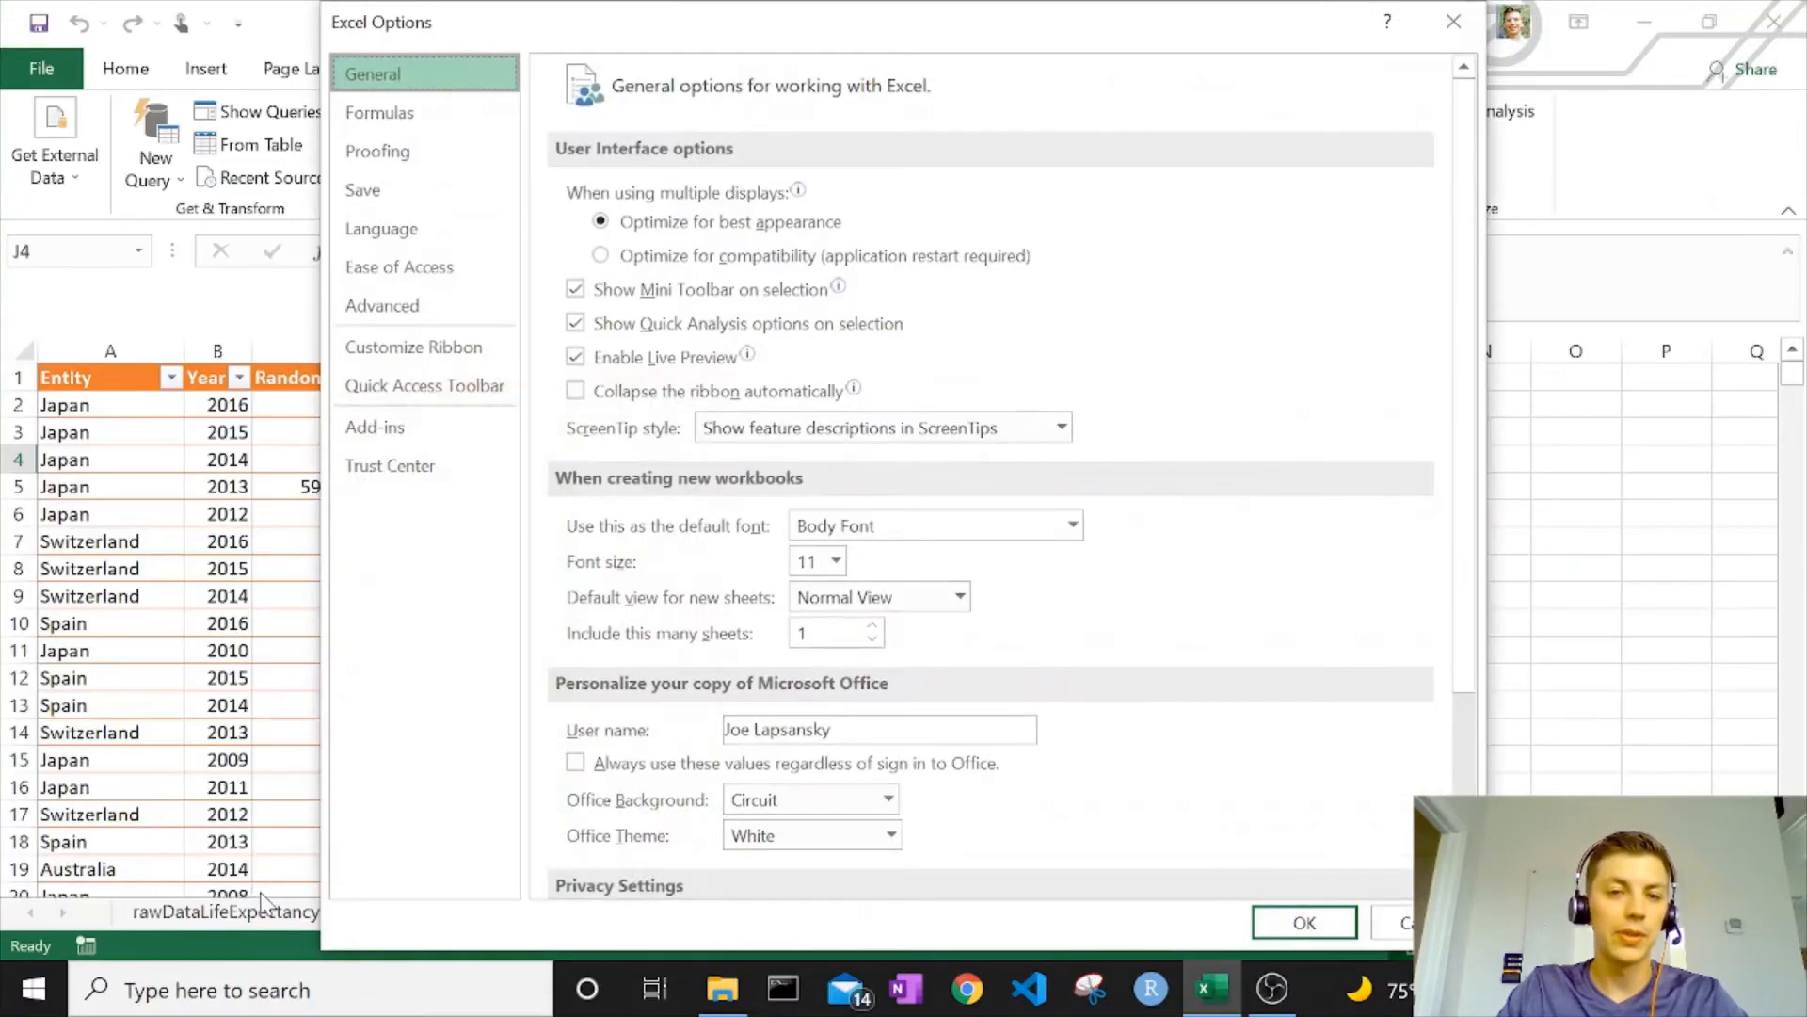
{"action": "left_click", "coordinate": [402, 442]}
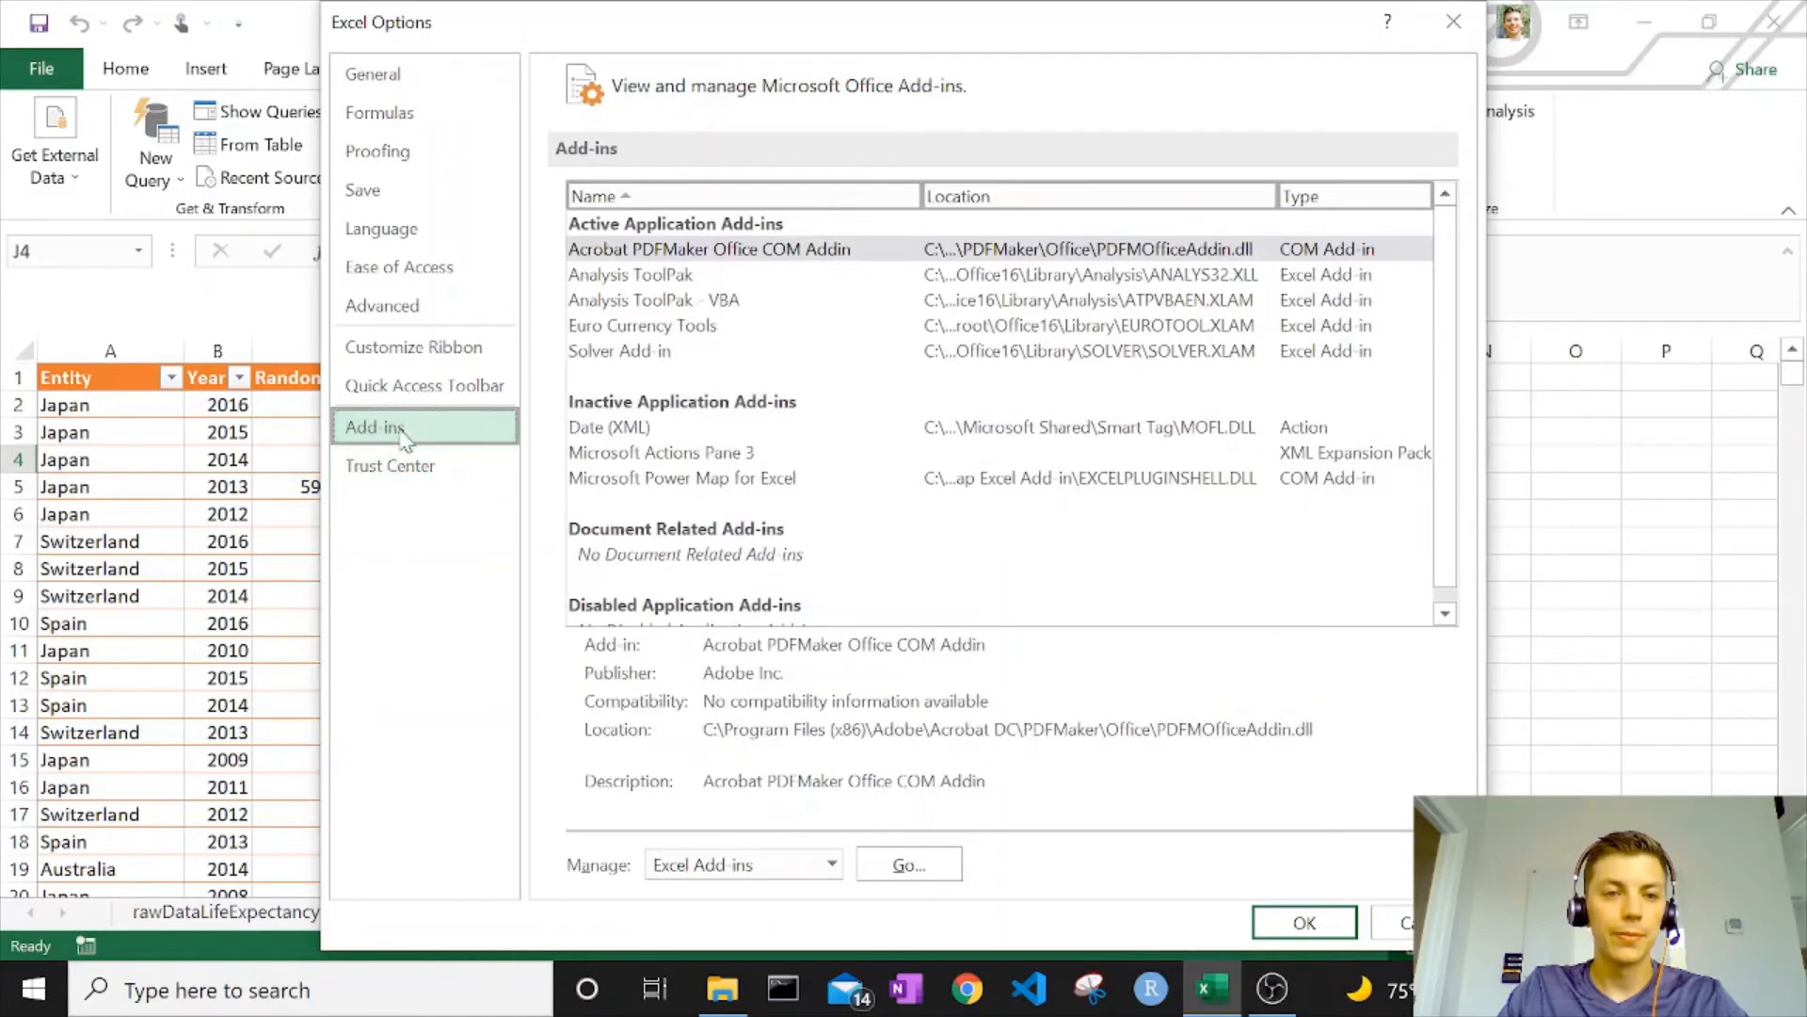
{"action": "left_click", "coordinate": [653, 355]}
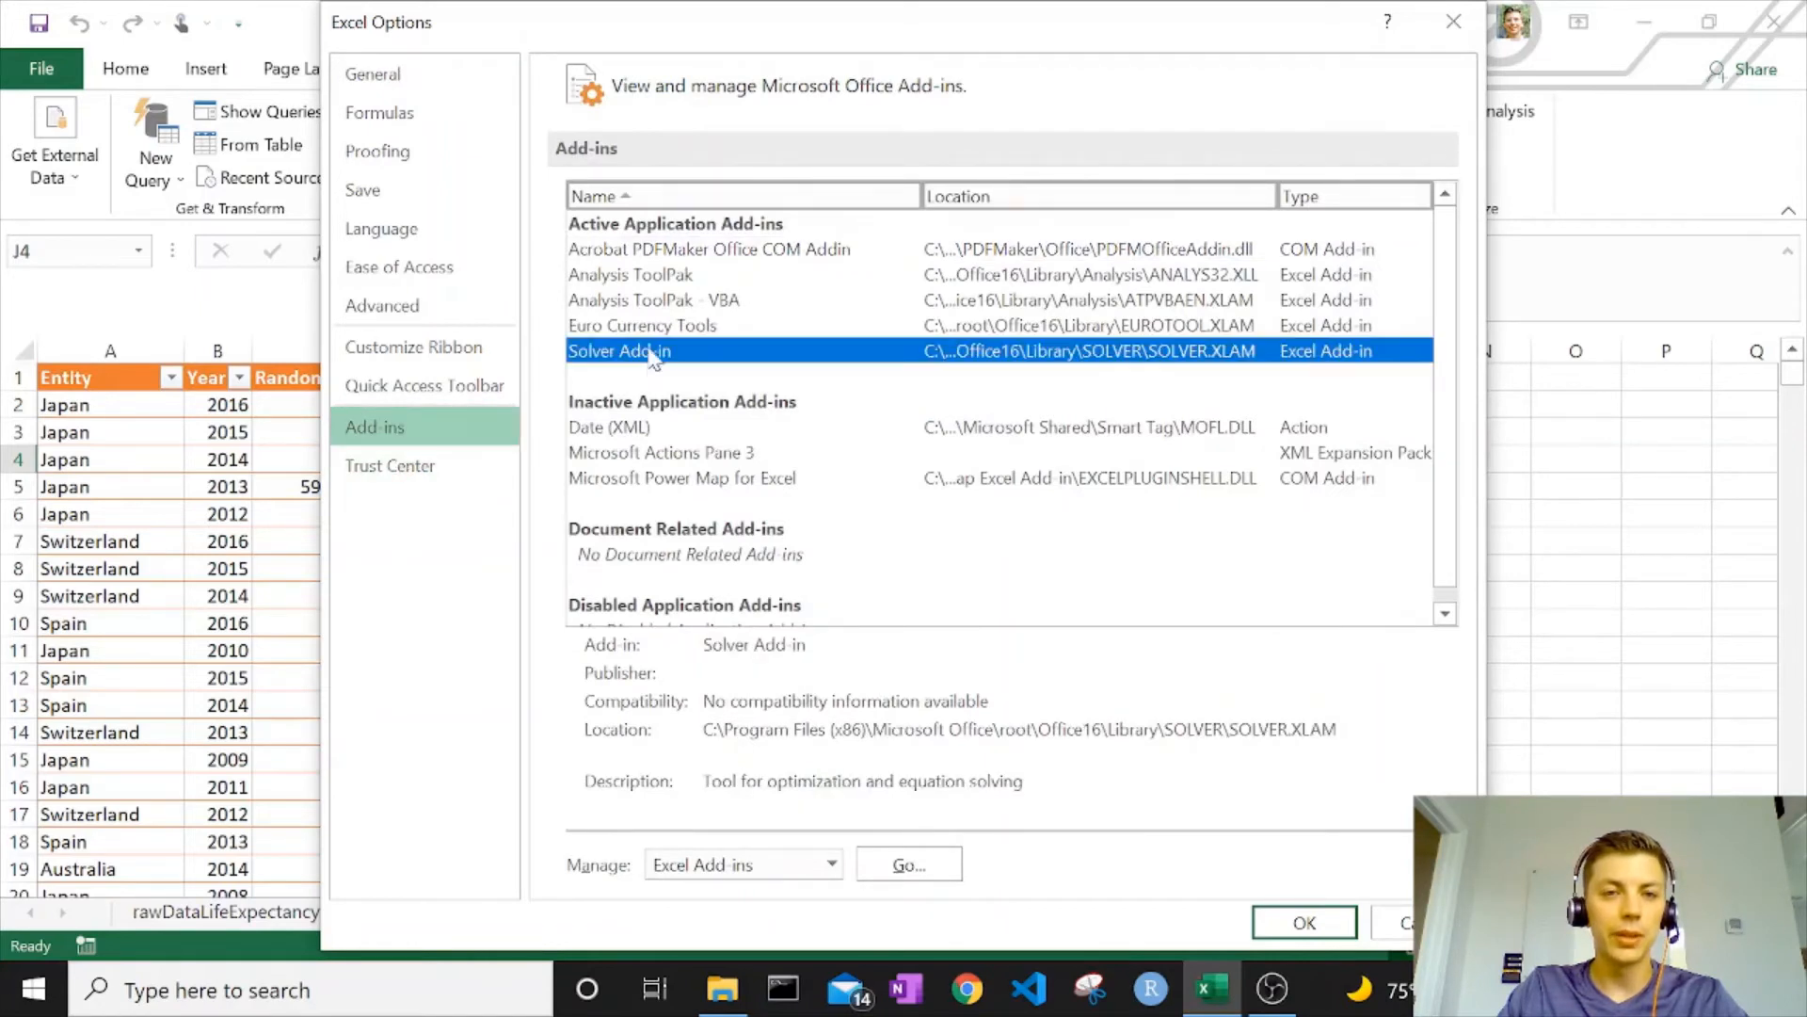
{"action": "left_click", "coordinate": [745, 864]}
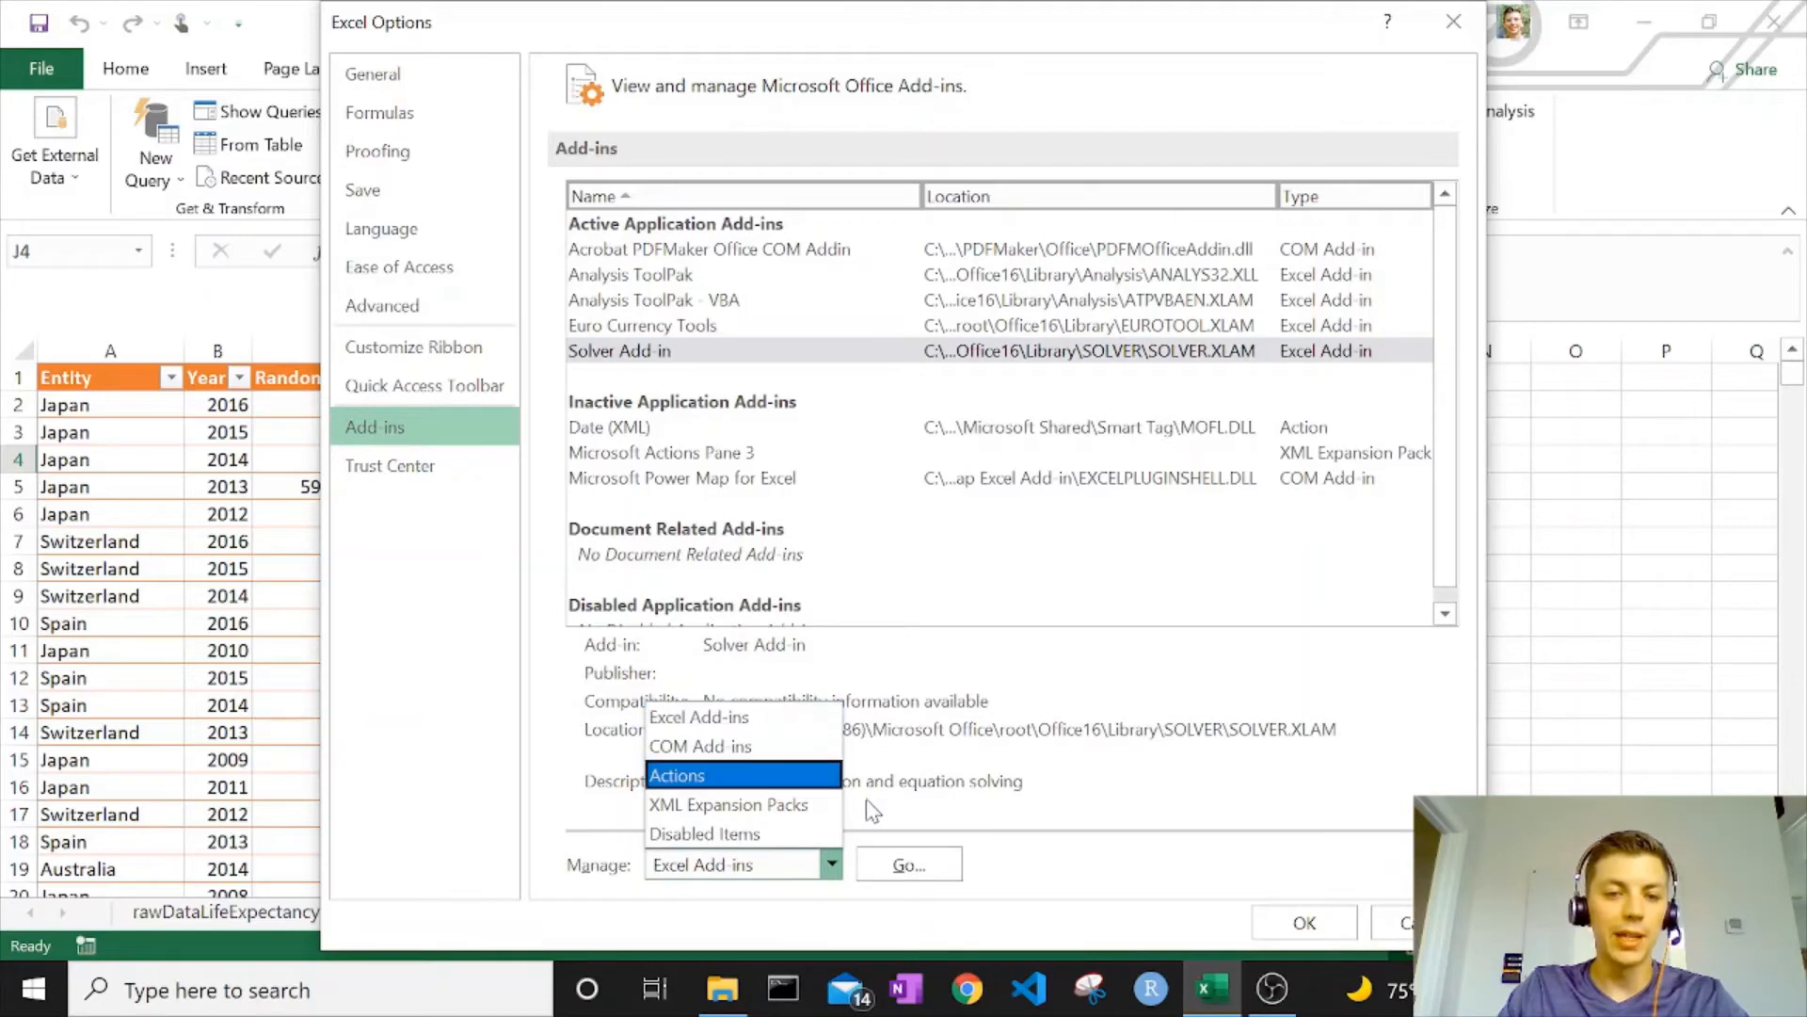
{"action": "left_click", "coordinate": [734, 717]}
{"action": "left_click", "coordinate": [882, 866]}
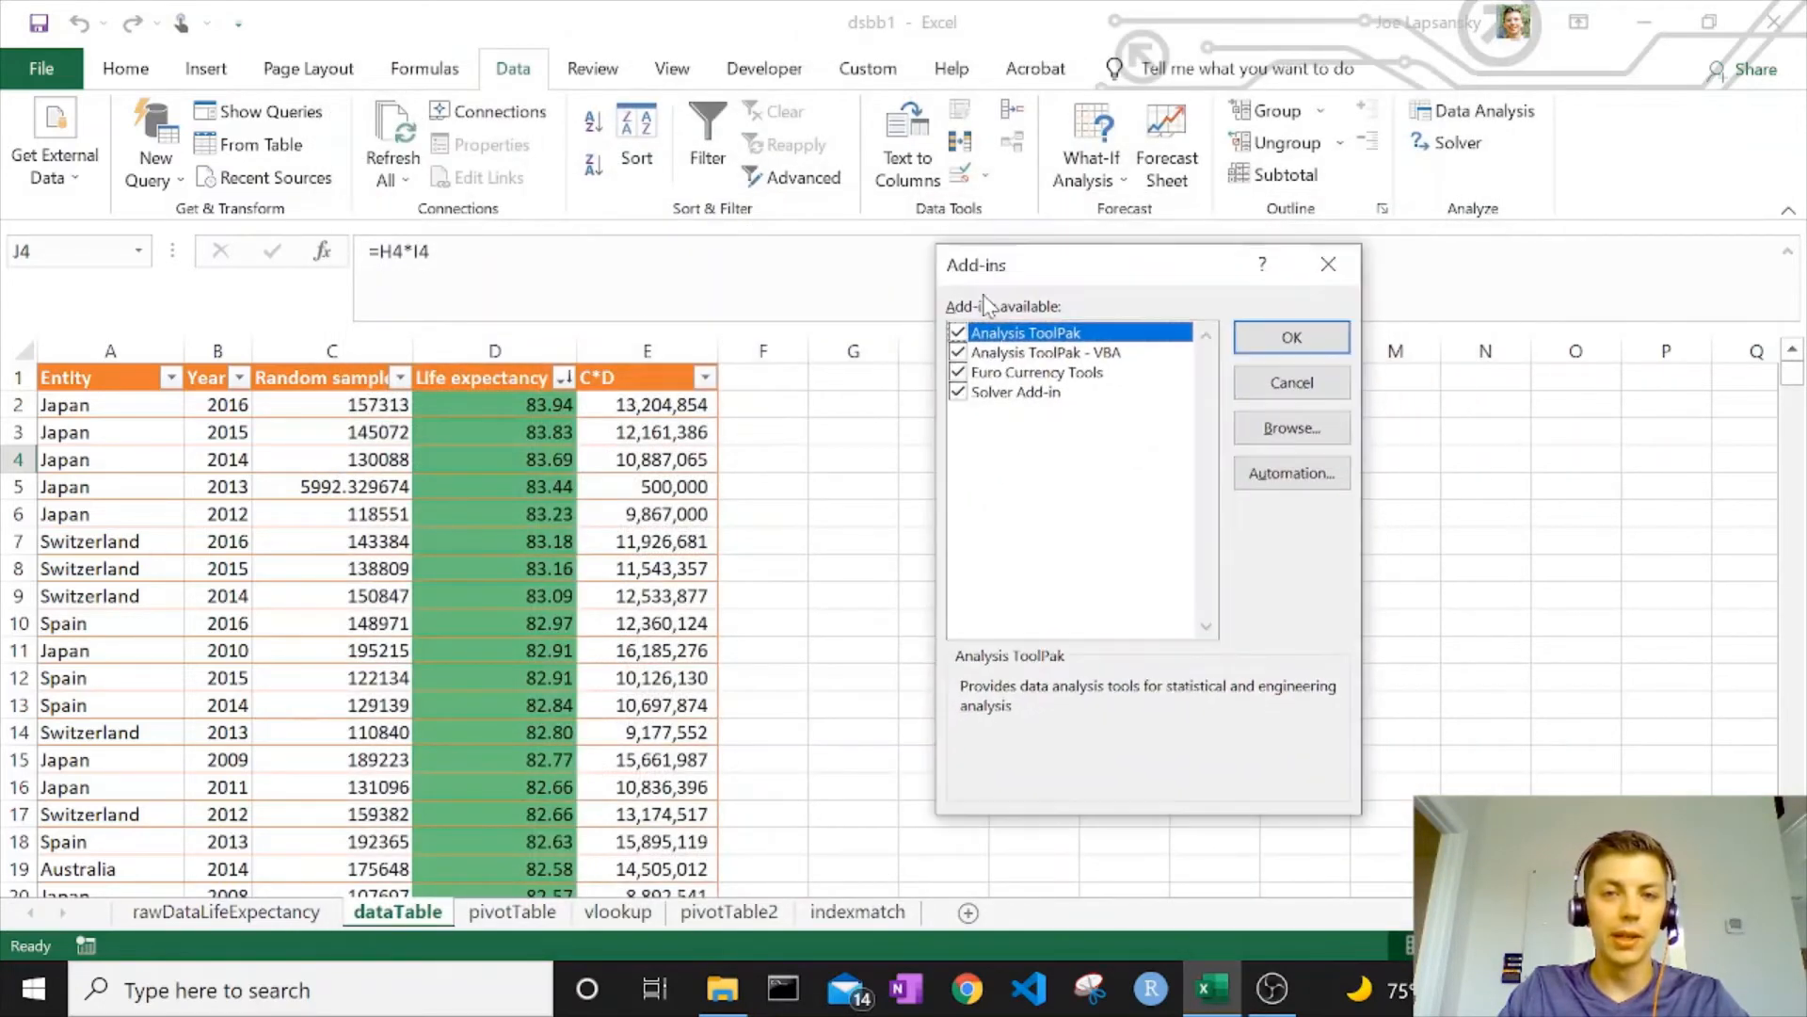
{"action": "left_click", "coordinate": [960, 395]}
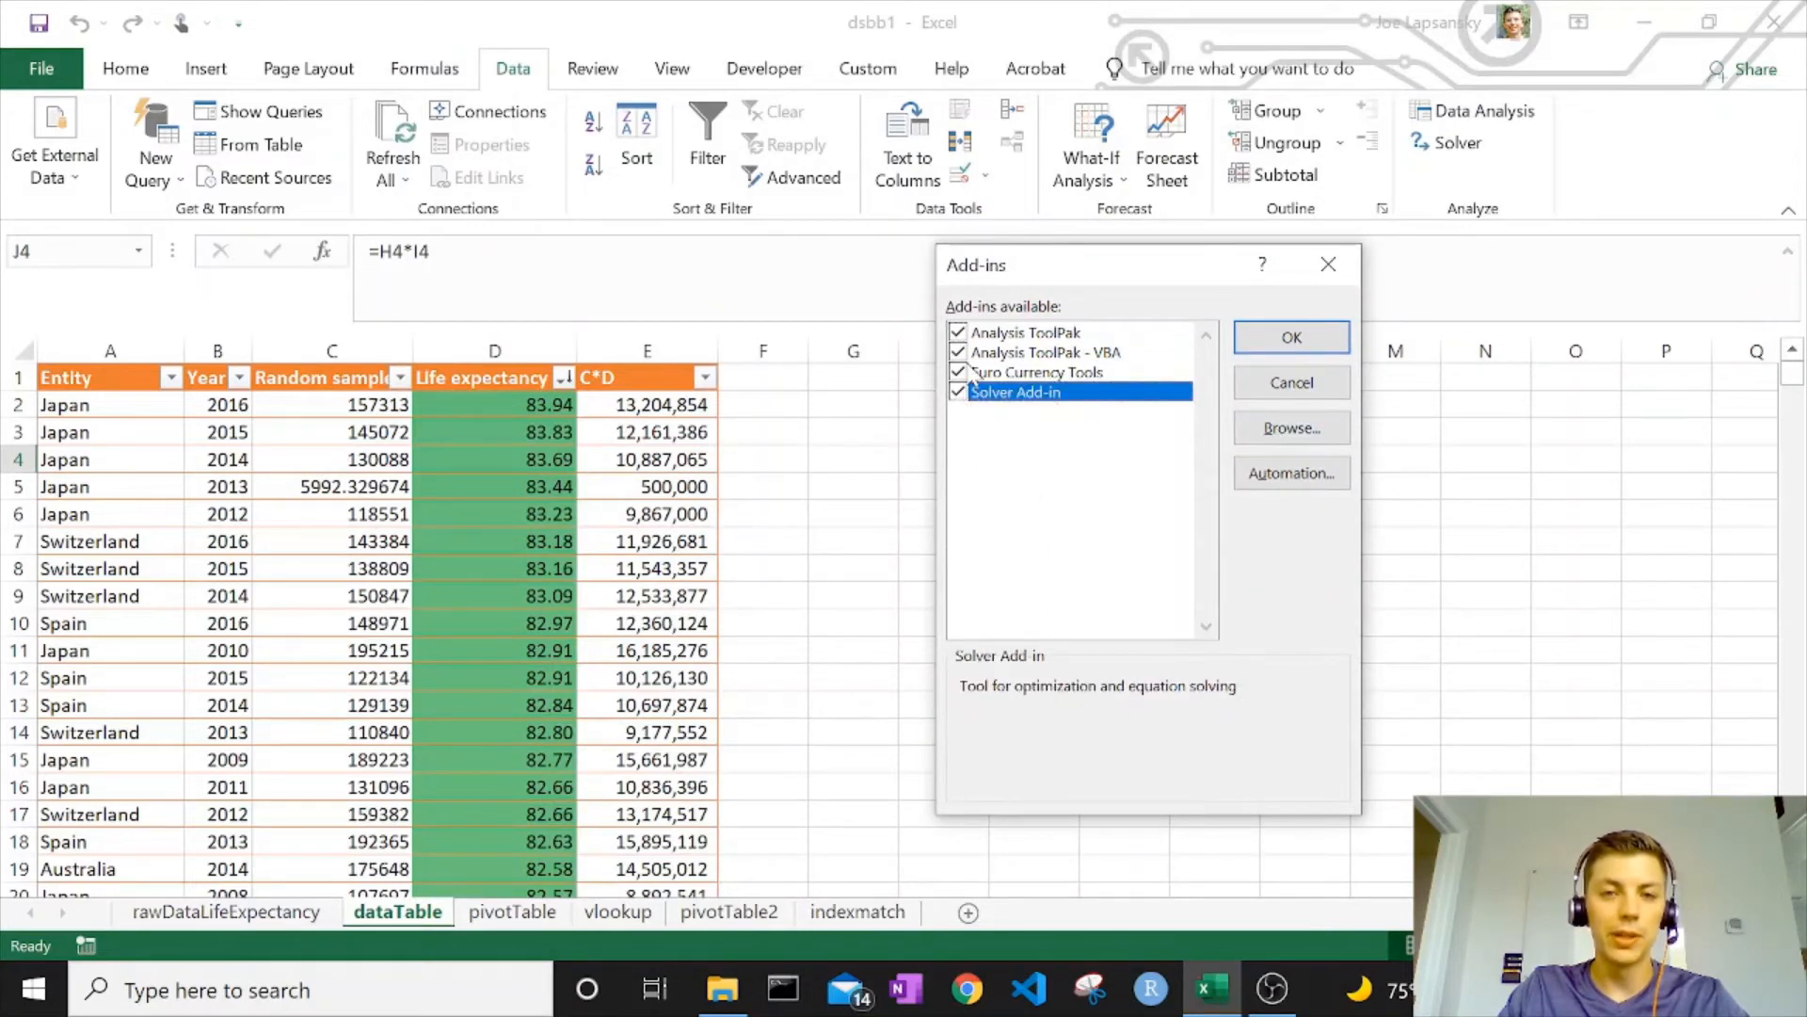
{"action": "left_click", "coordinate": [1247, 341]}
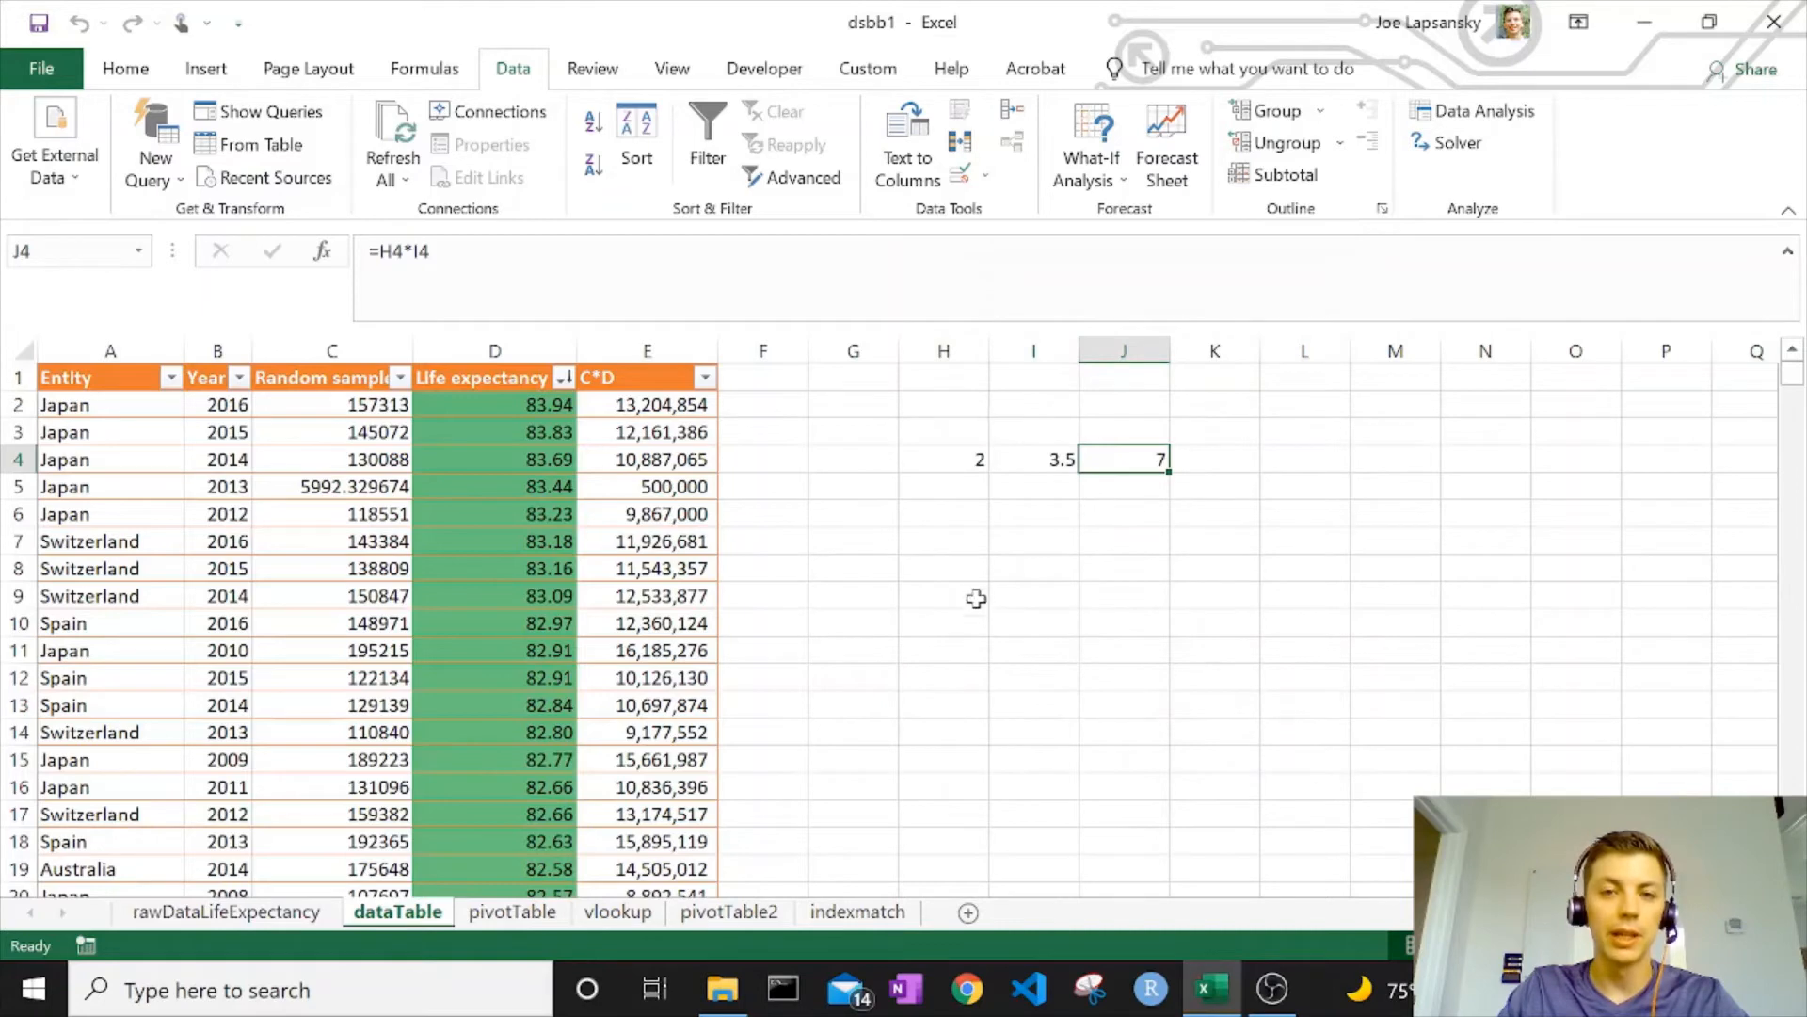
In Solver, set the objective $J$4 to a Value Of 10
{"action": "left_click", "coordinate": [1455, 146]}
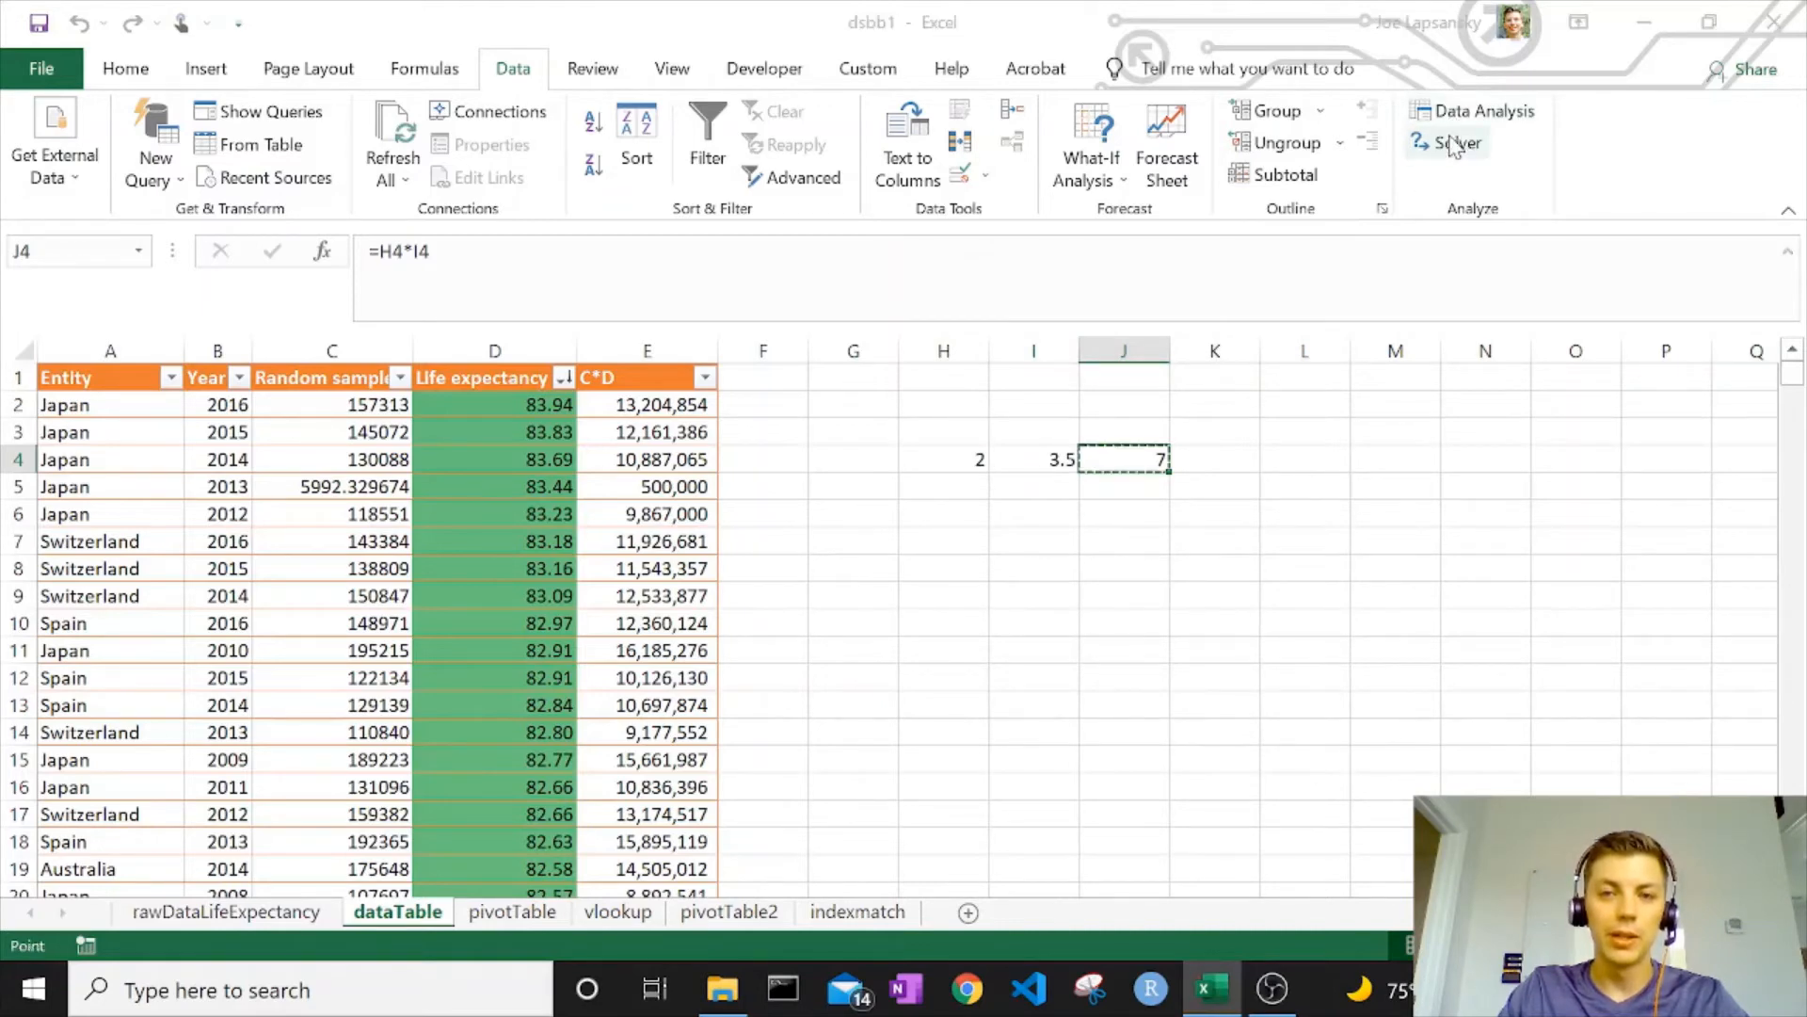
{"action": "left_click_drag", "start_coordinate": [1278, 150], "coordinate": [720, 122]}
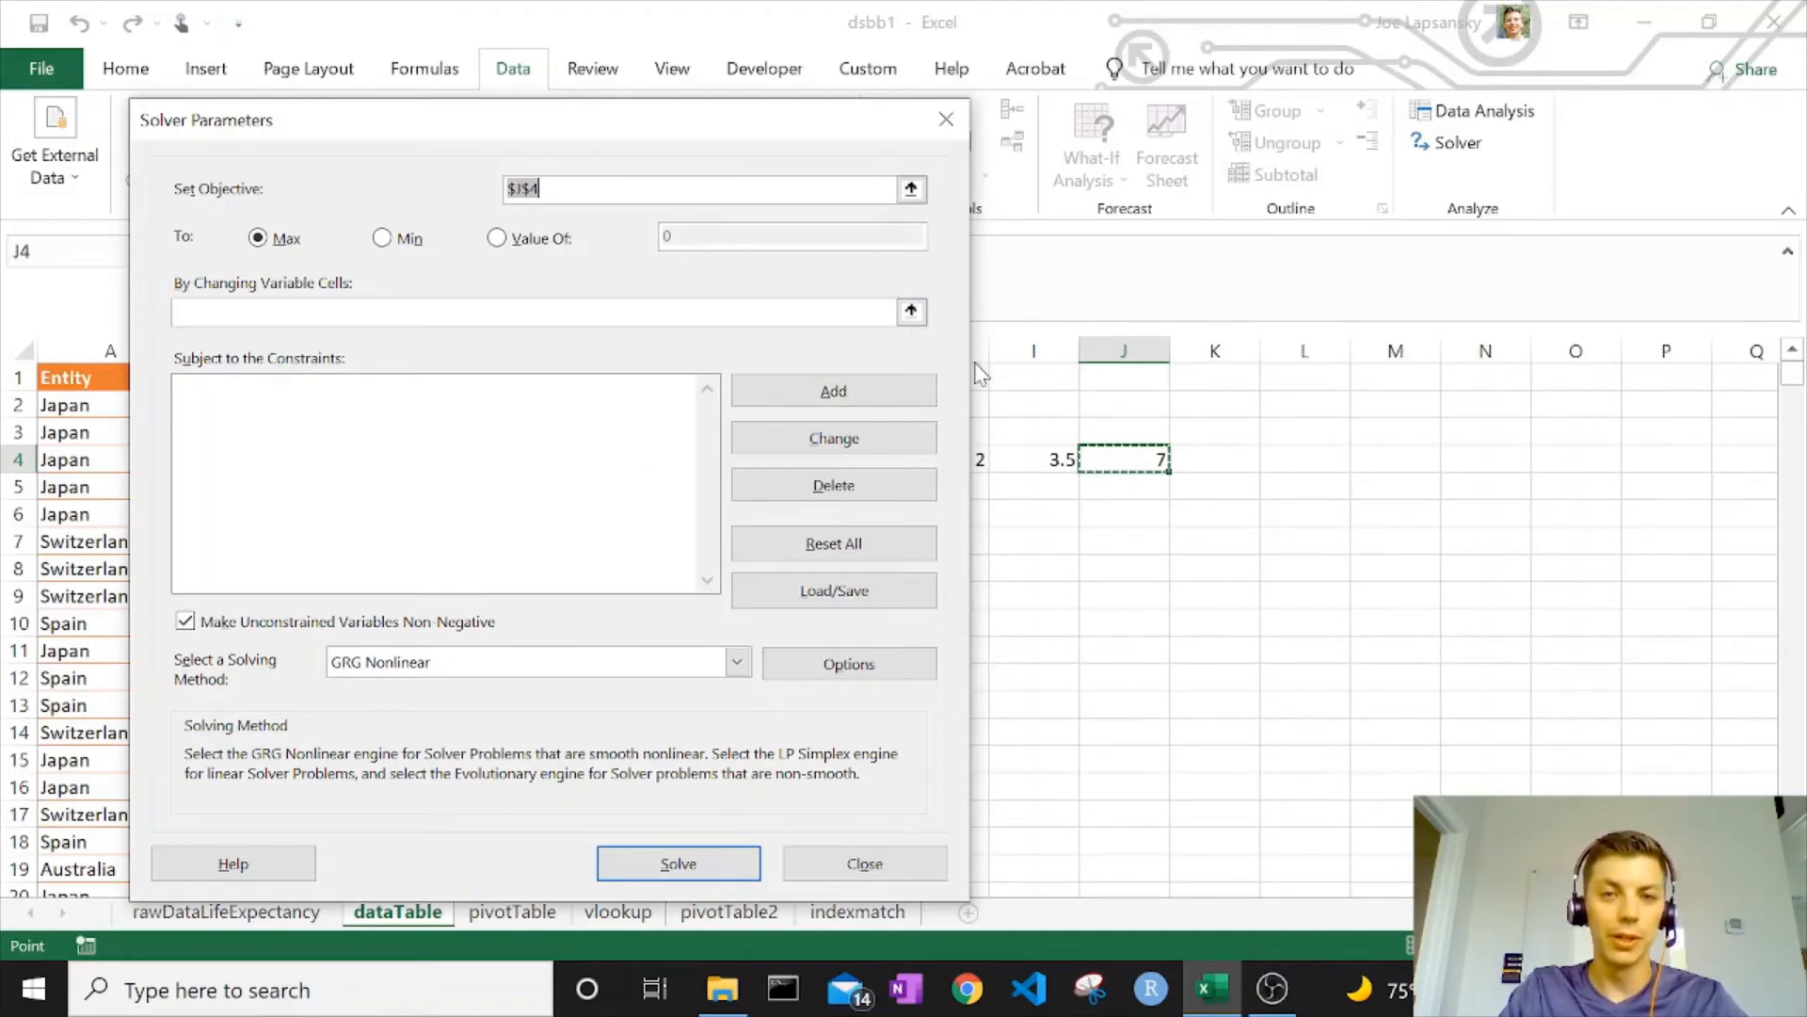
{"action": "left_click_drag", "start_coordinate": [726, 130], "coordinate": [651, 91]}
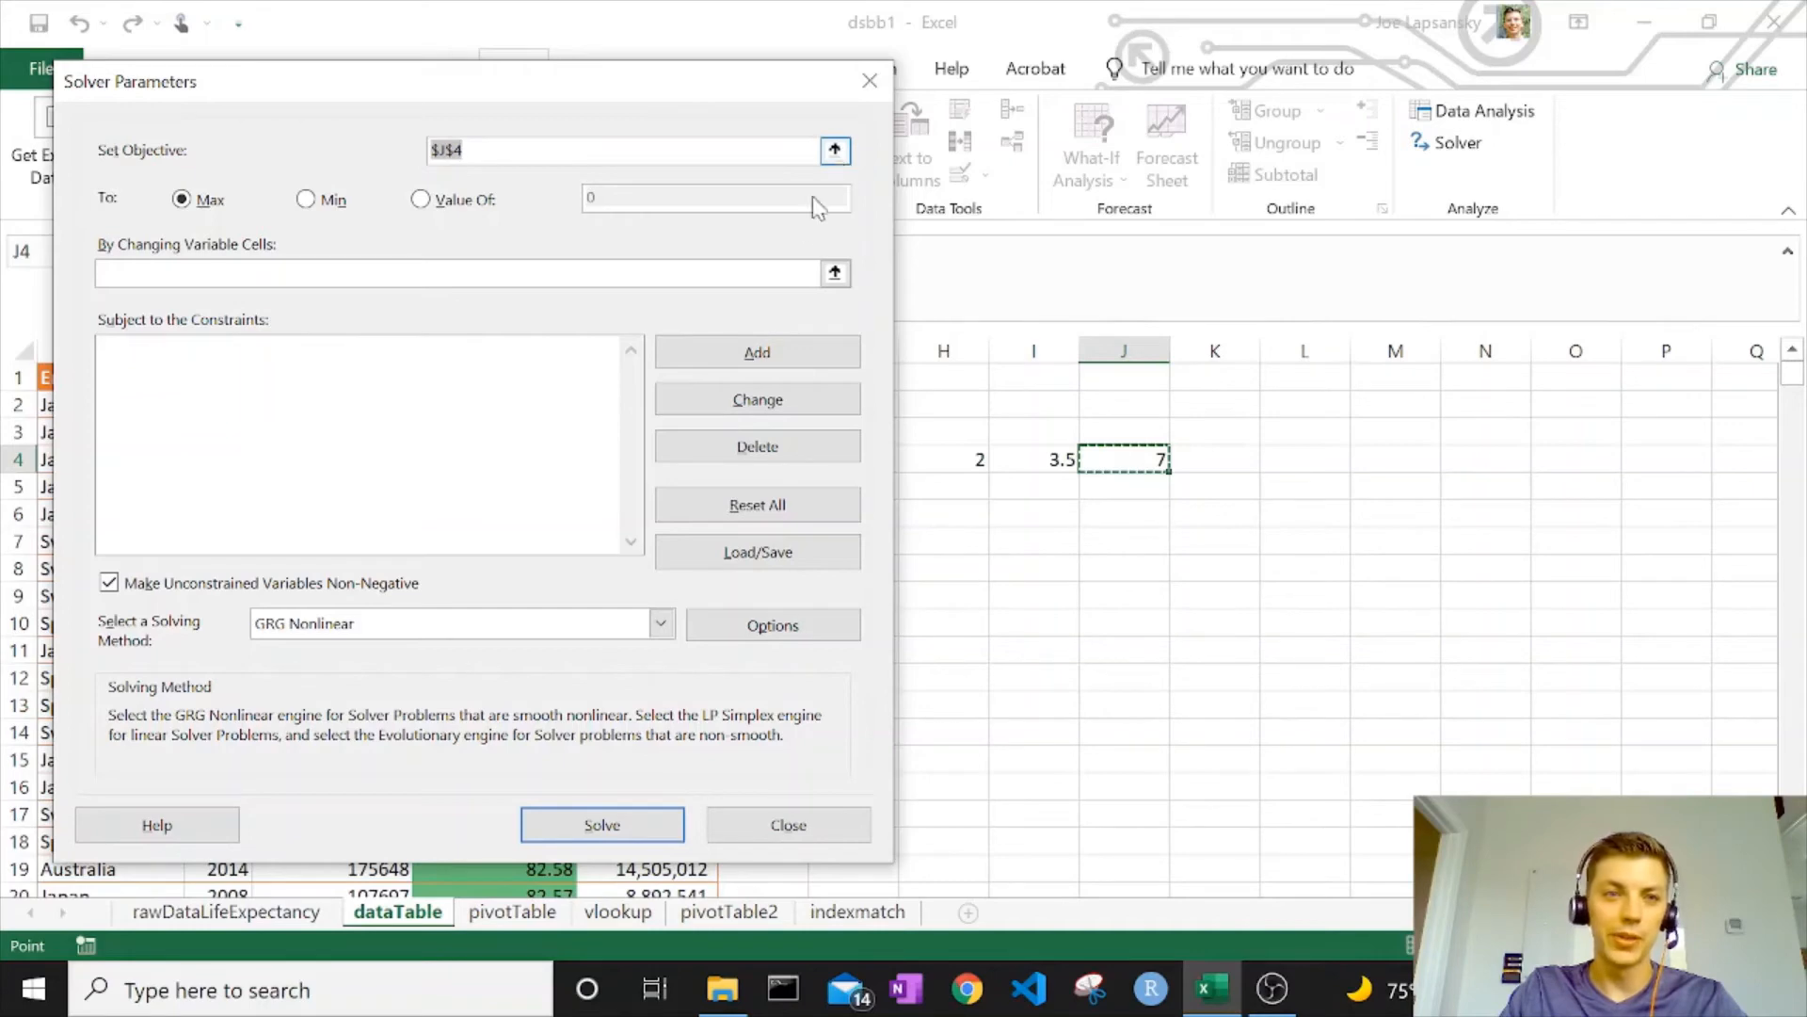
{"action": "left_click", "coordinate": [835, 149]}
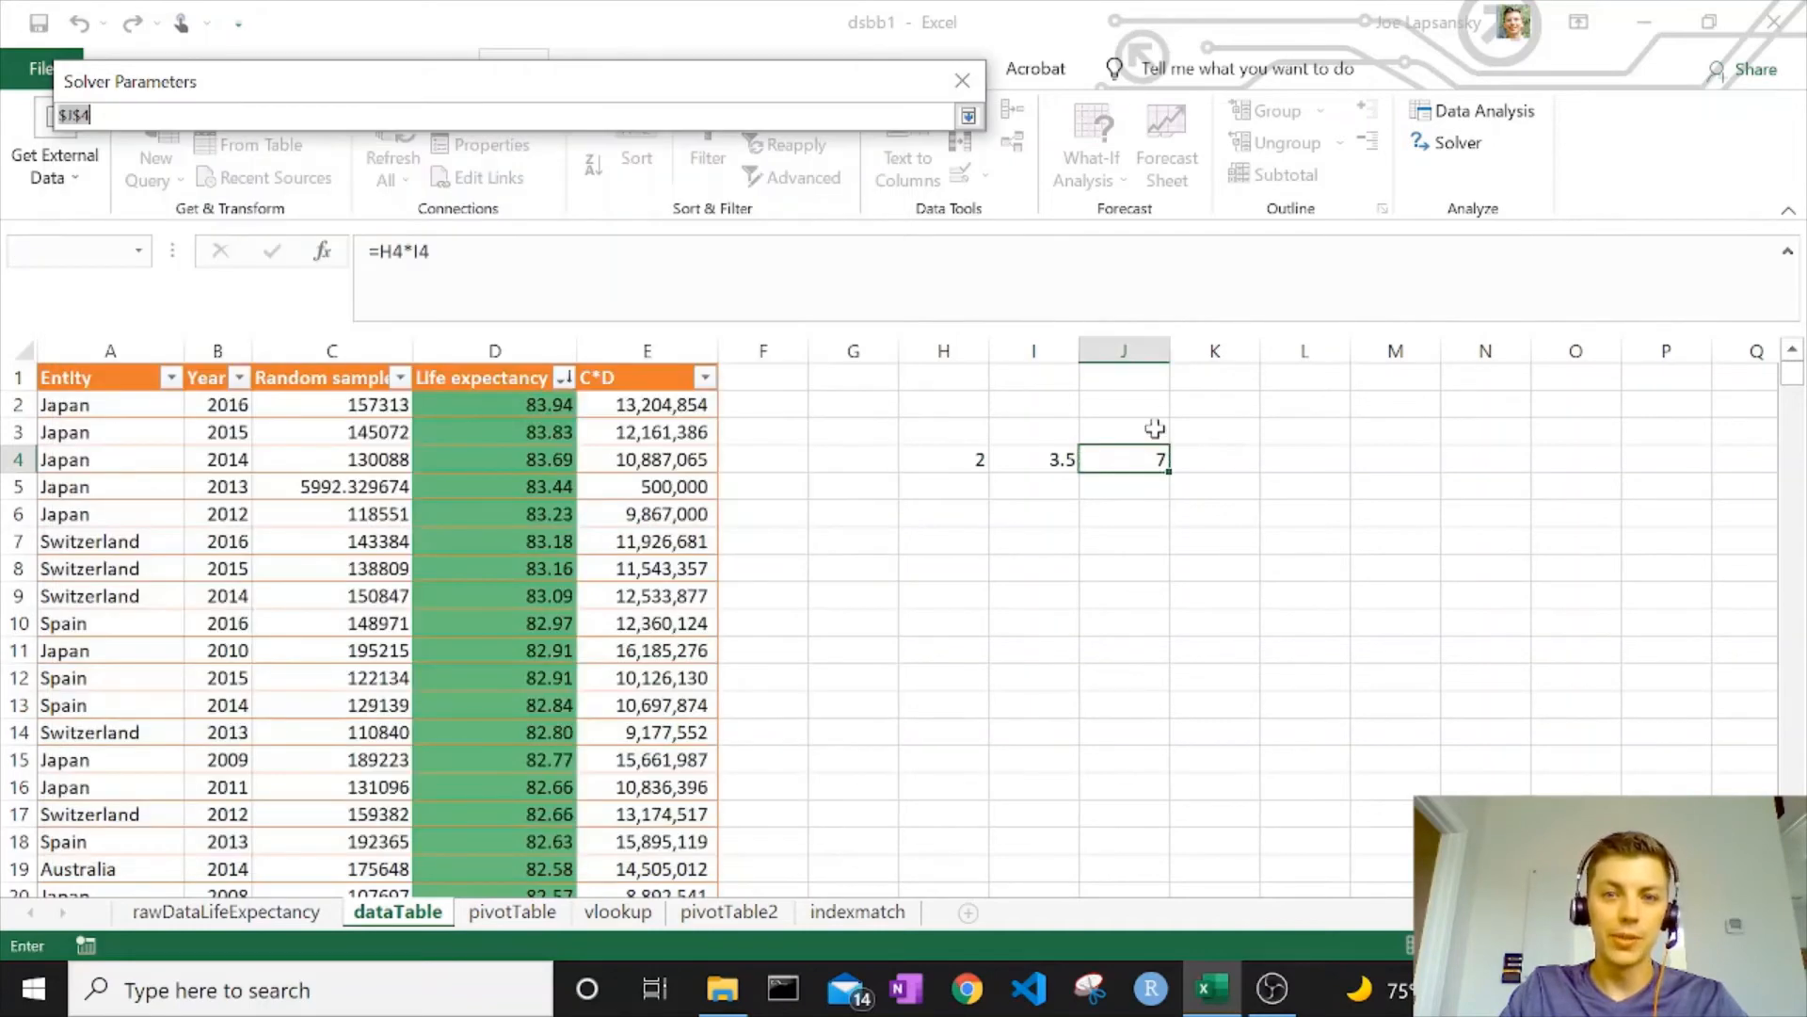
{"action": "left_click", "coordinate": [970, 119]}
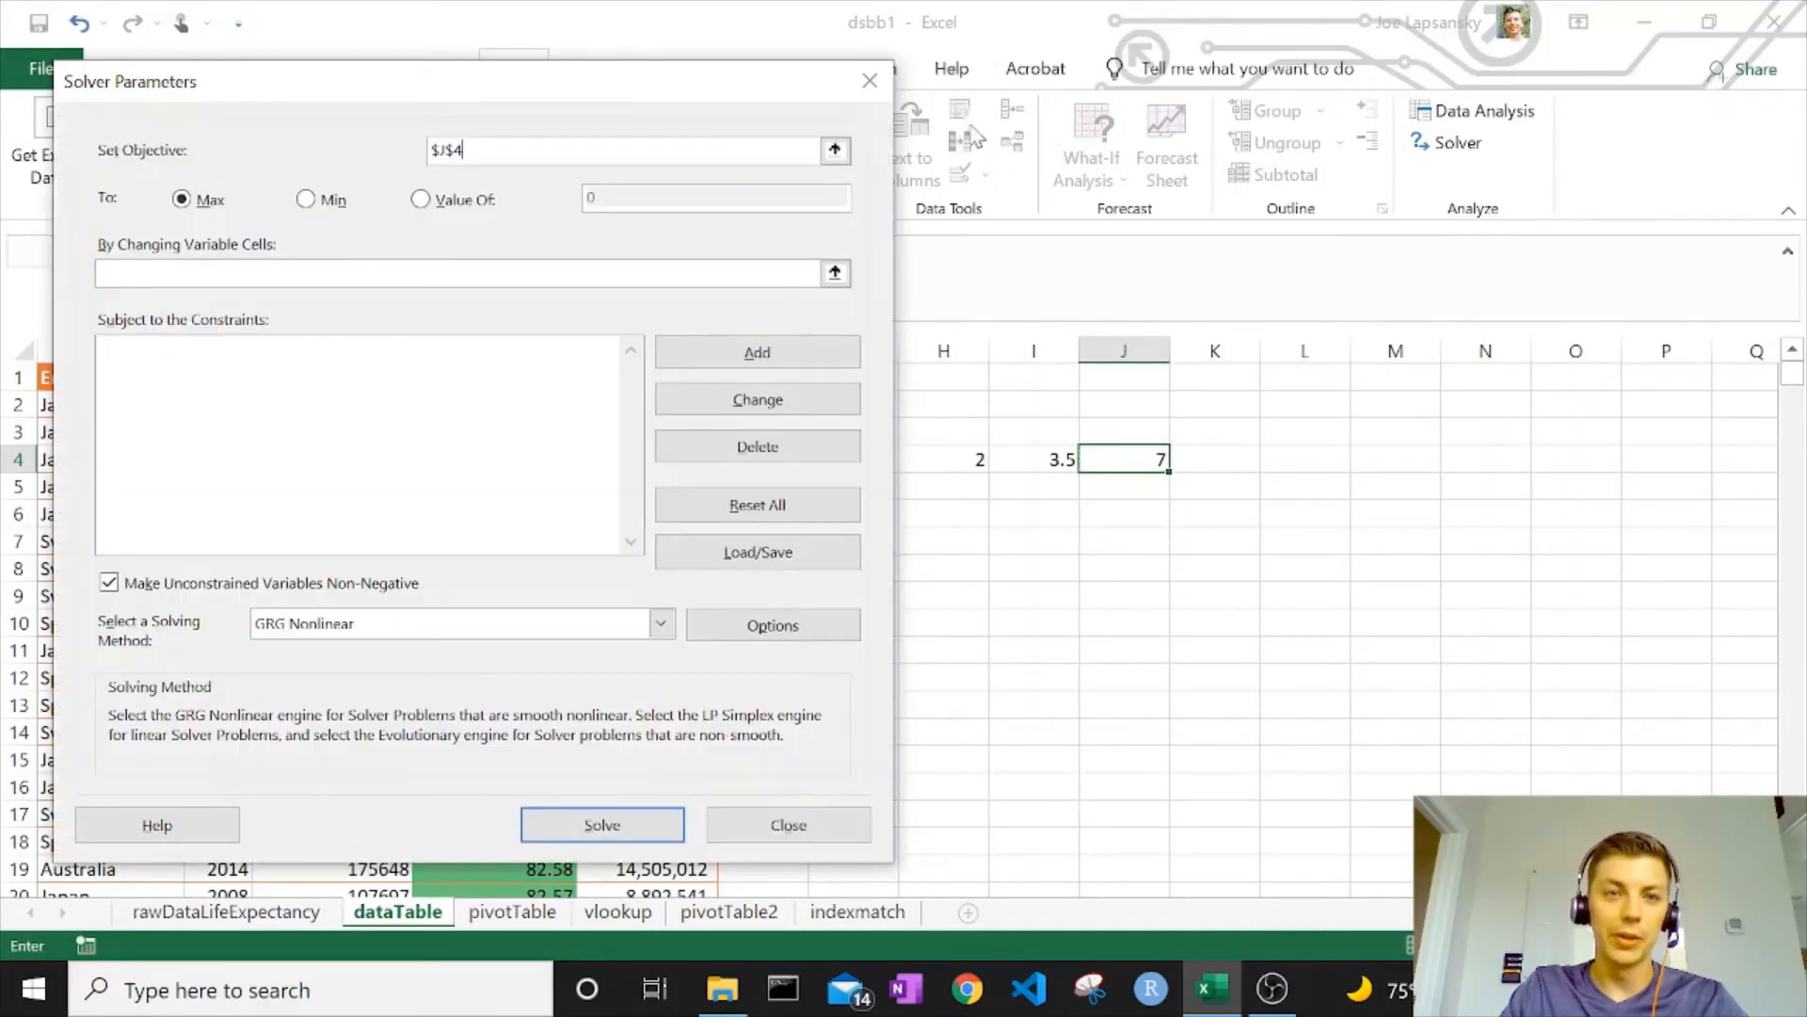
{"action": "left_click", "coordinate": [469, 212]}
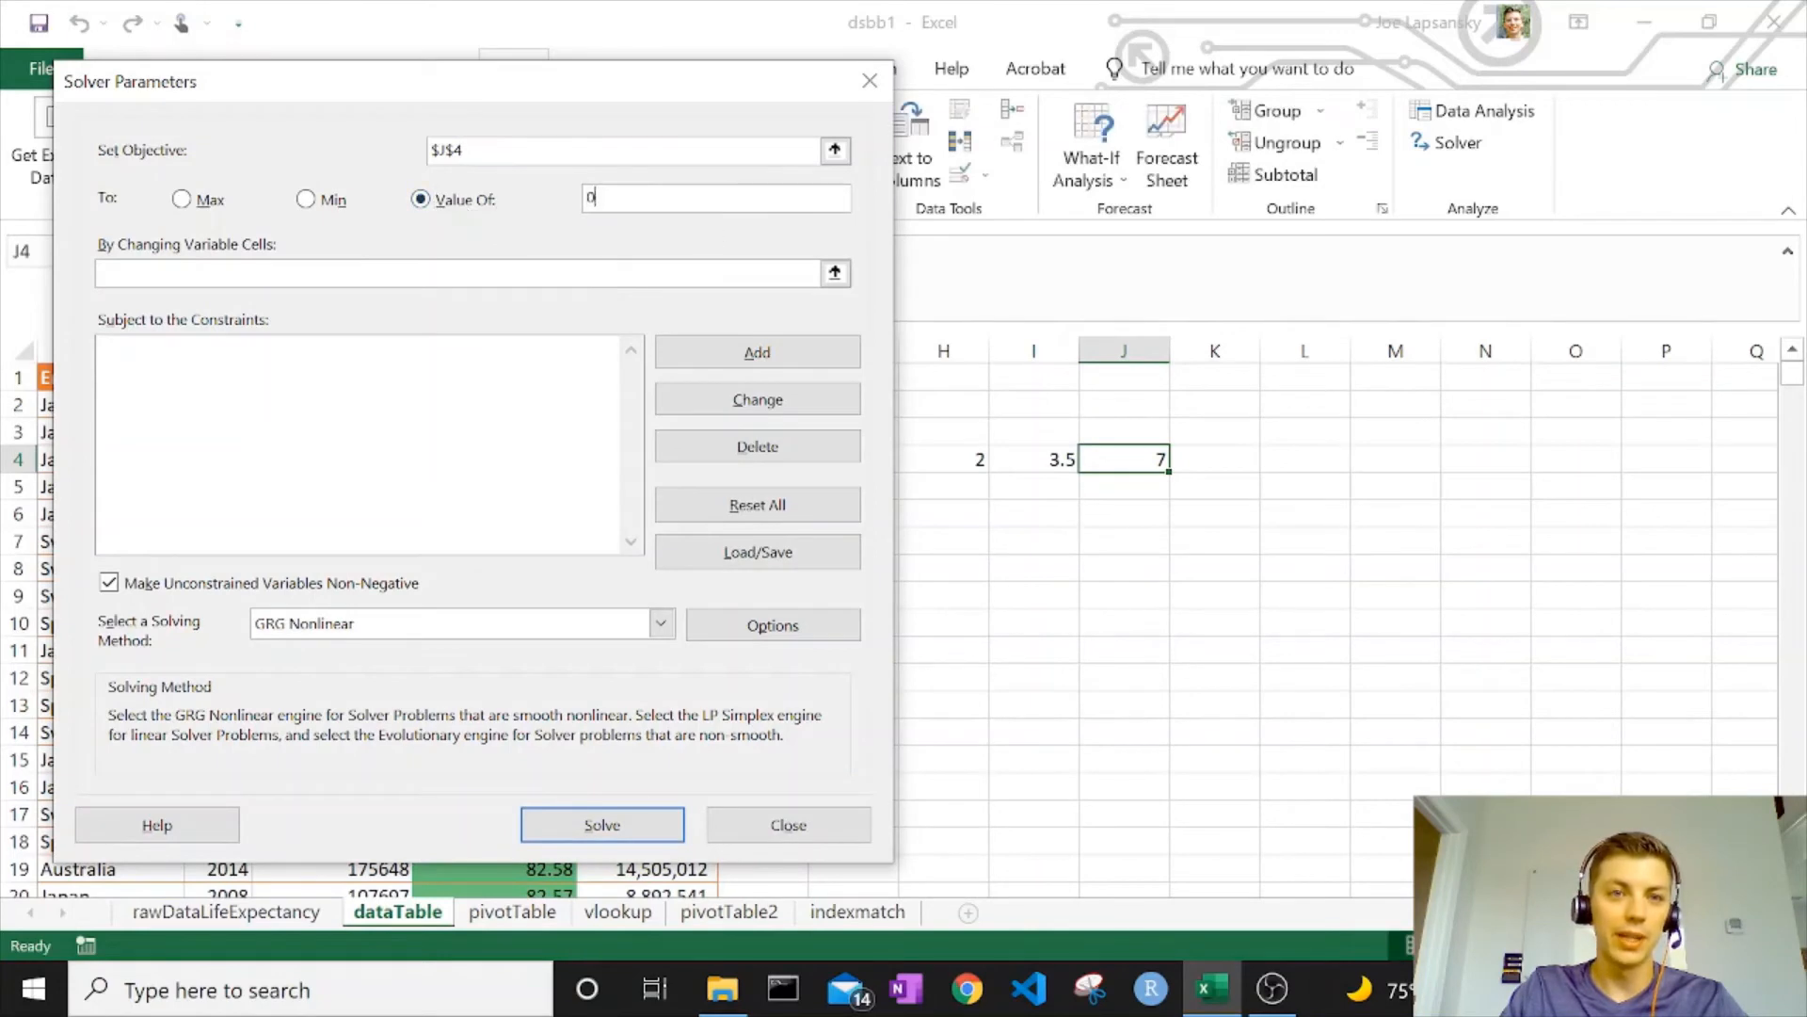
{"action": "key", "text": "BackSpace"}
{"action": "type", "text": "10"}
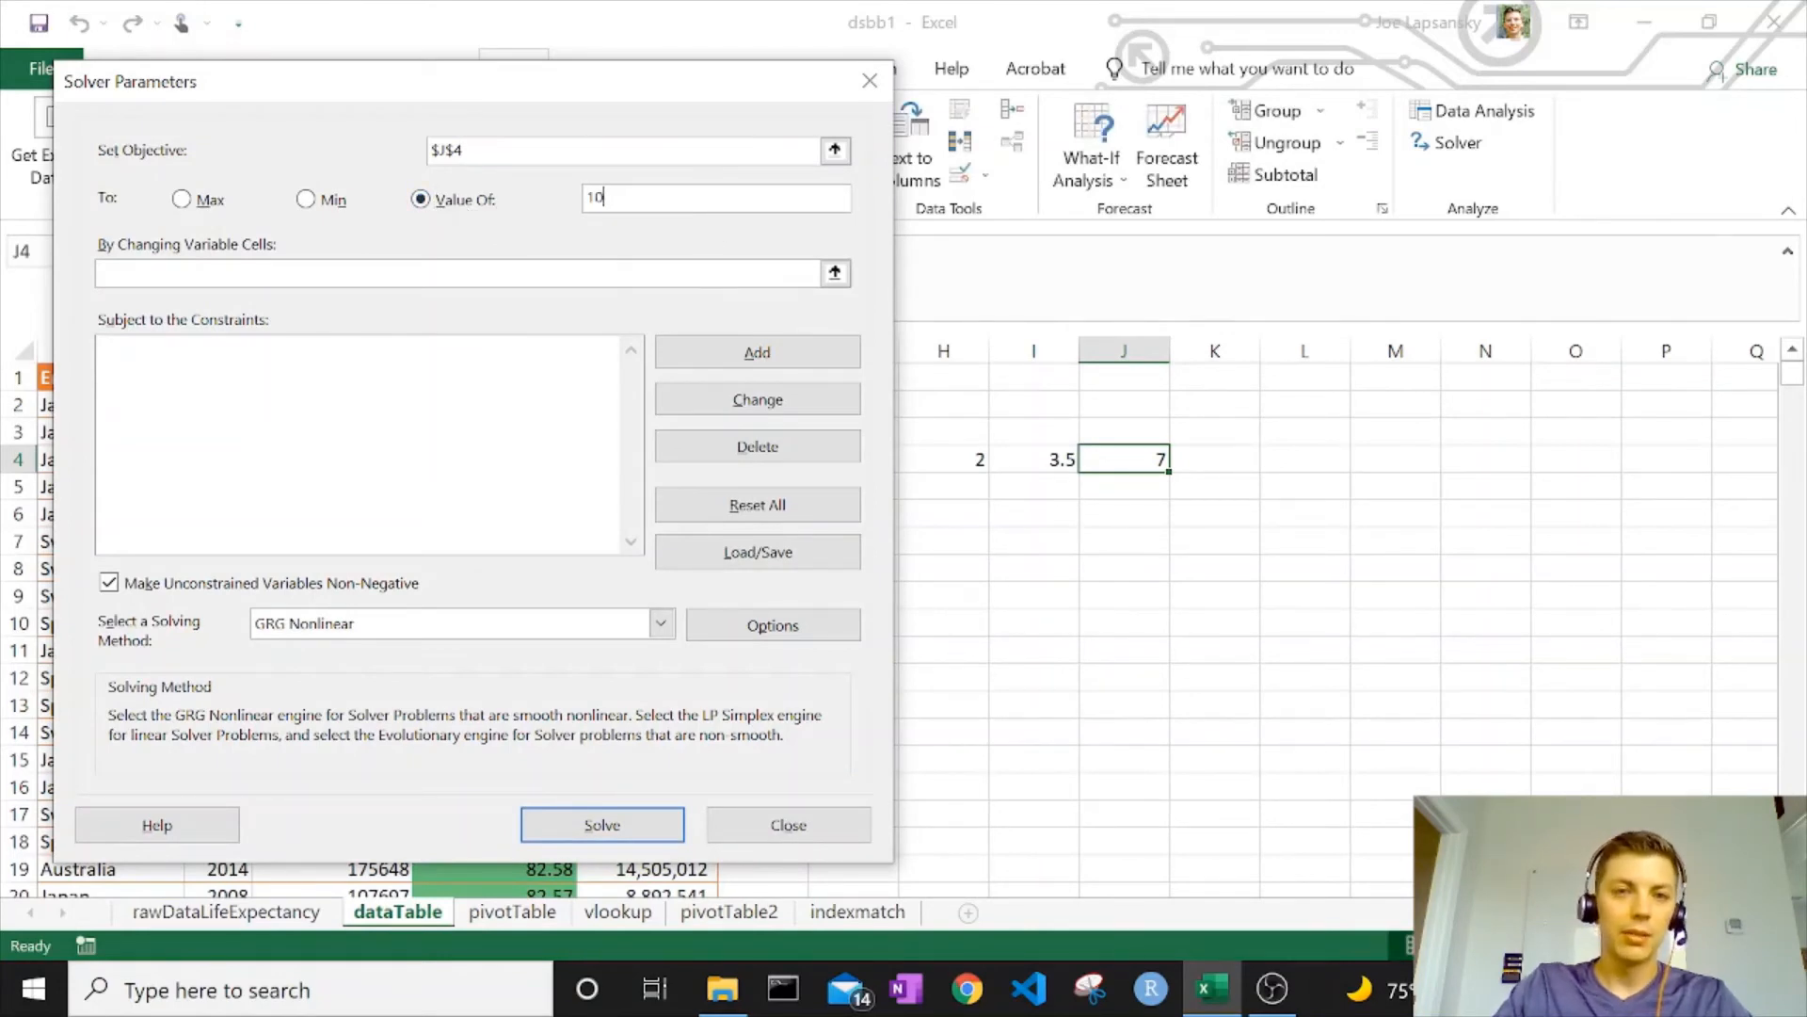
Make $I$4 the variable cell and begin a constraint on I4
{"action": "left_click", "coordinate": [835, 273]}
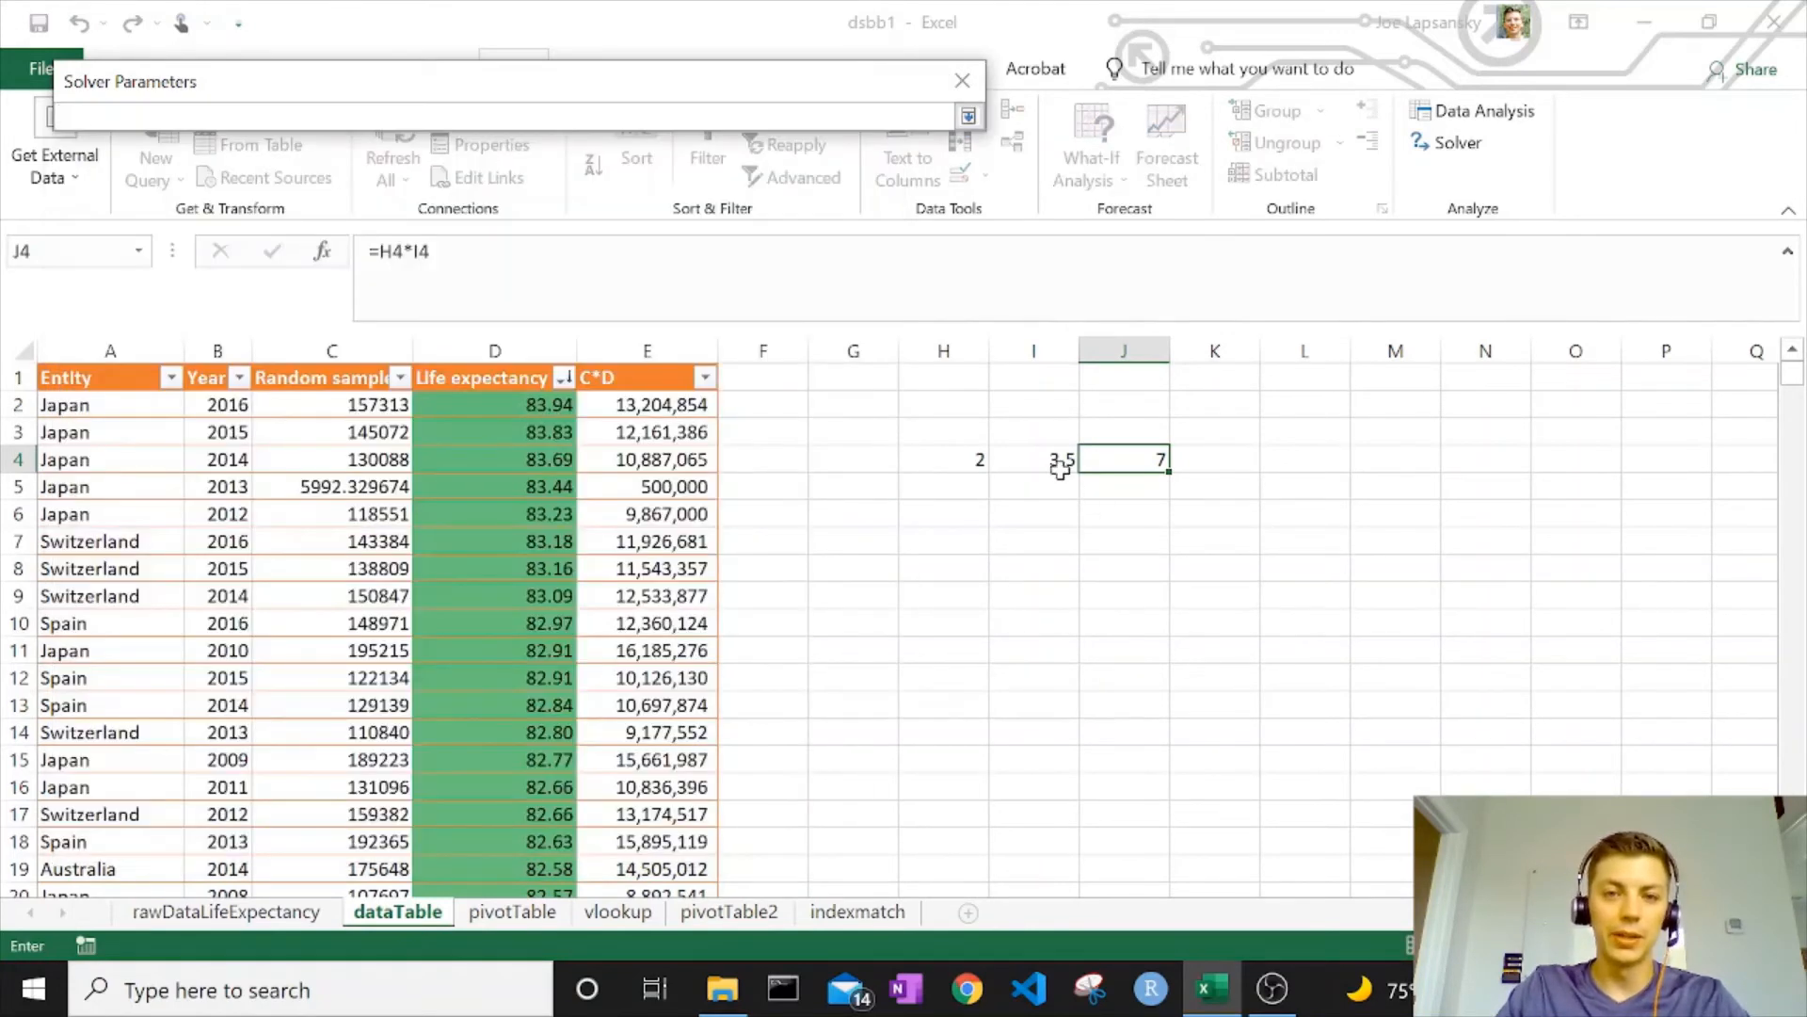
{"action": "left_click", "coordinate": [1061, 461]}
{"action": "left_click", "coordinate": [968, 116]}
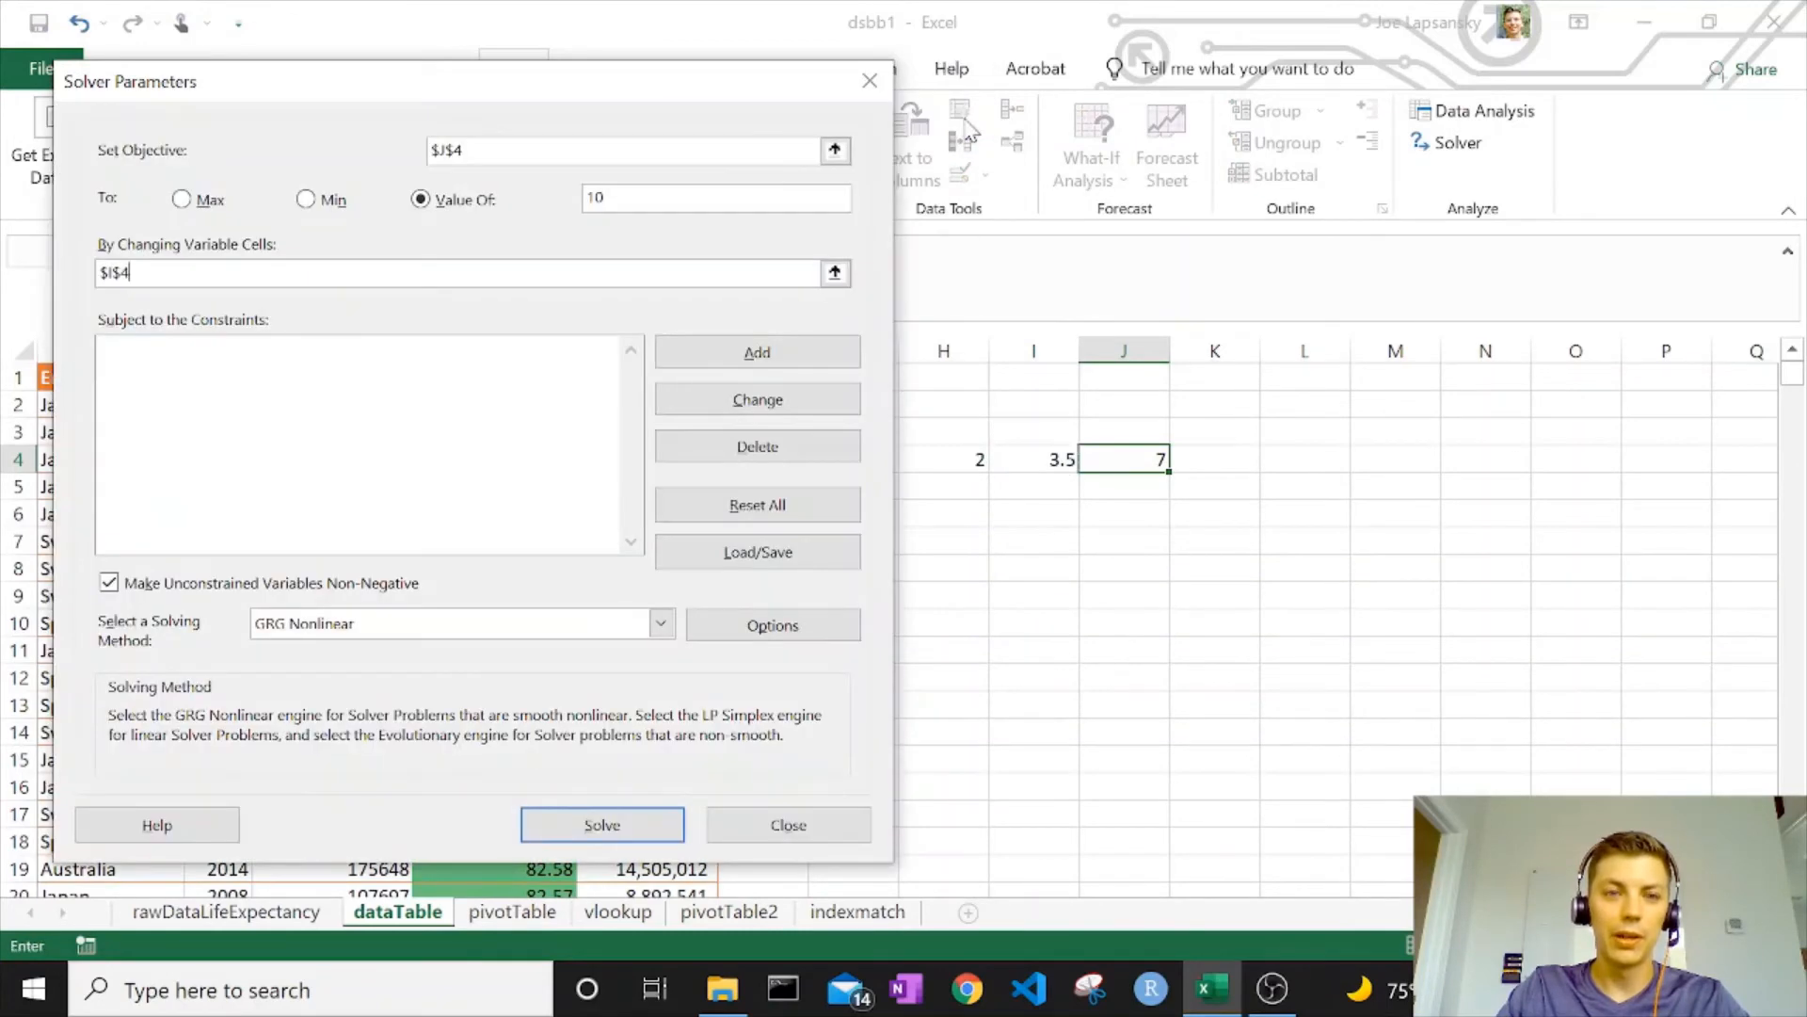
{"action": "left_click", "coordinate": [759, 353]}
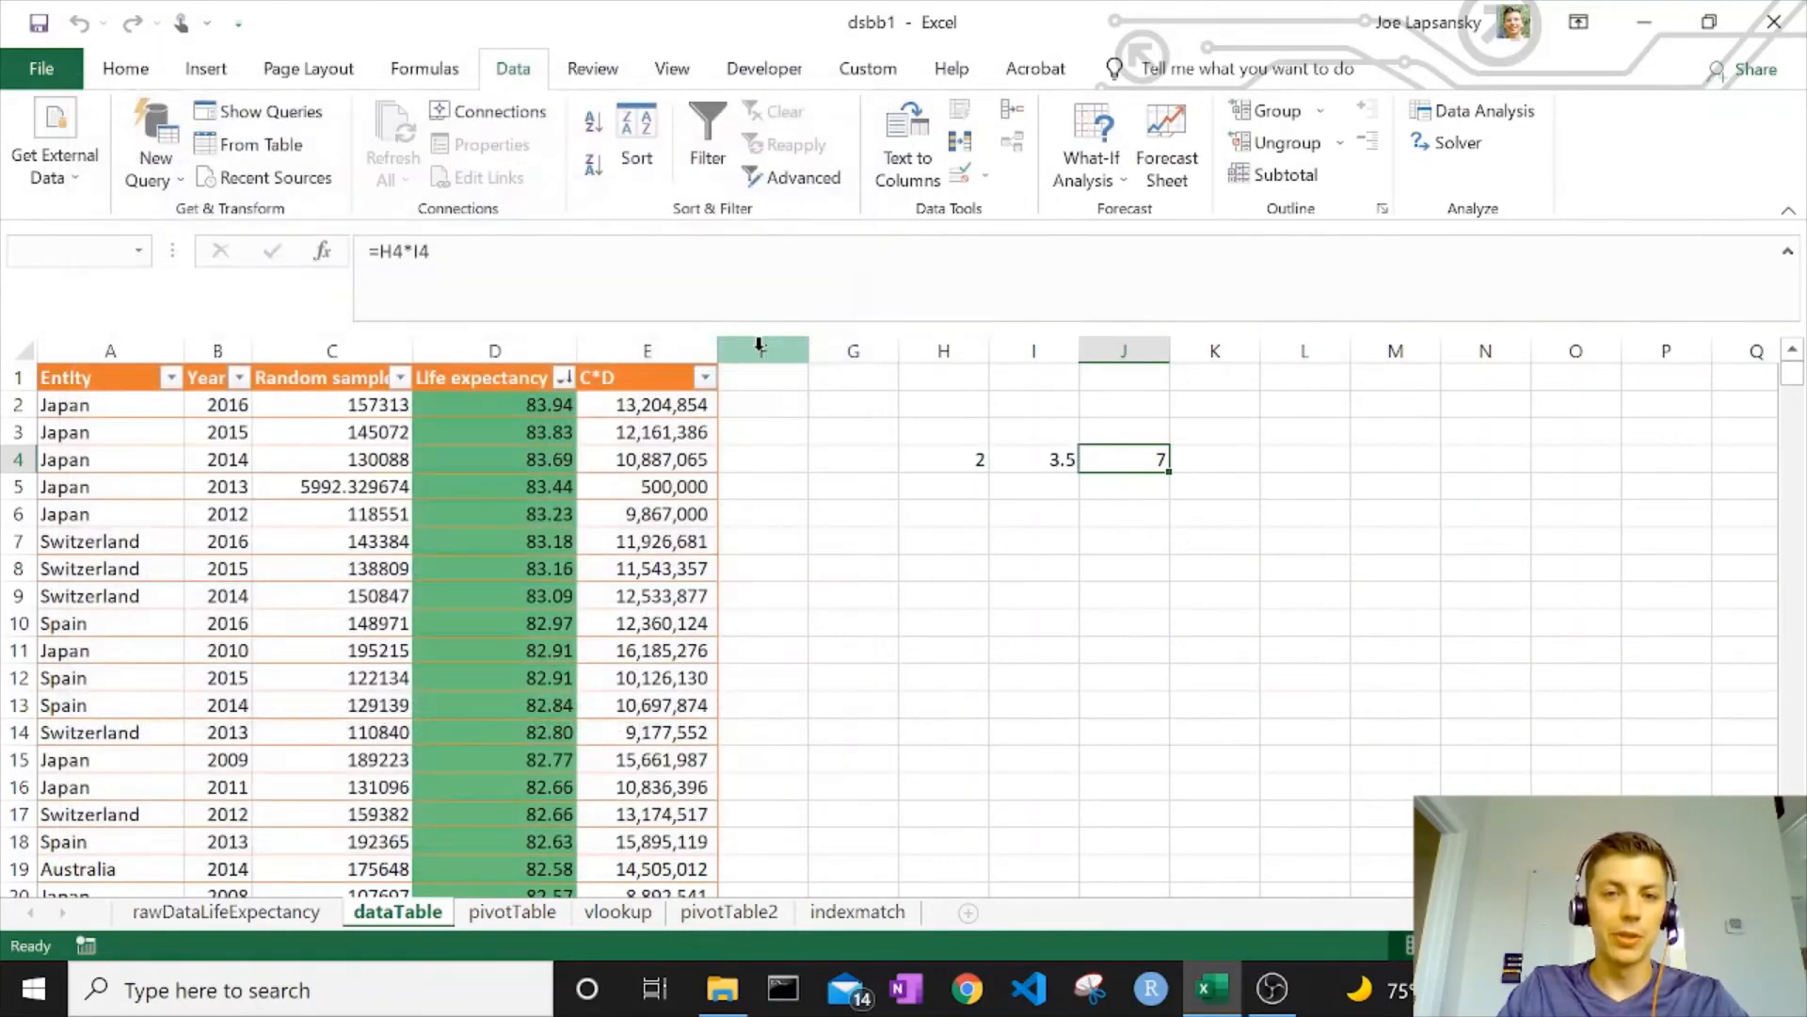
{"action": "left_click", "coordinate": [1043, 459]}
Add the Solver constraint $I$4 >= 0
{"action": "left_click", "coordinate": [471, 473]}
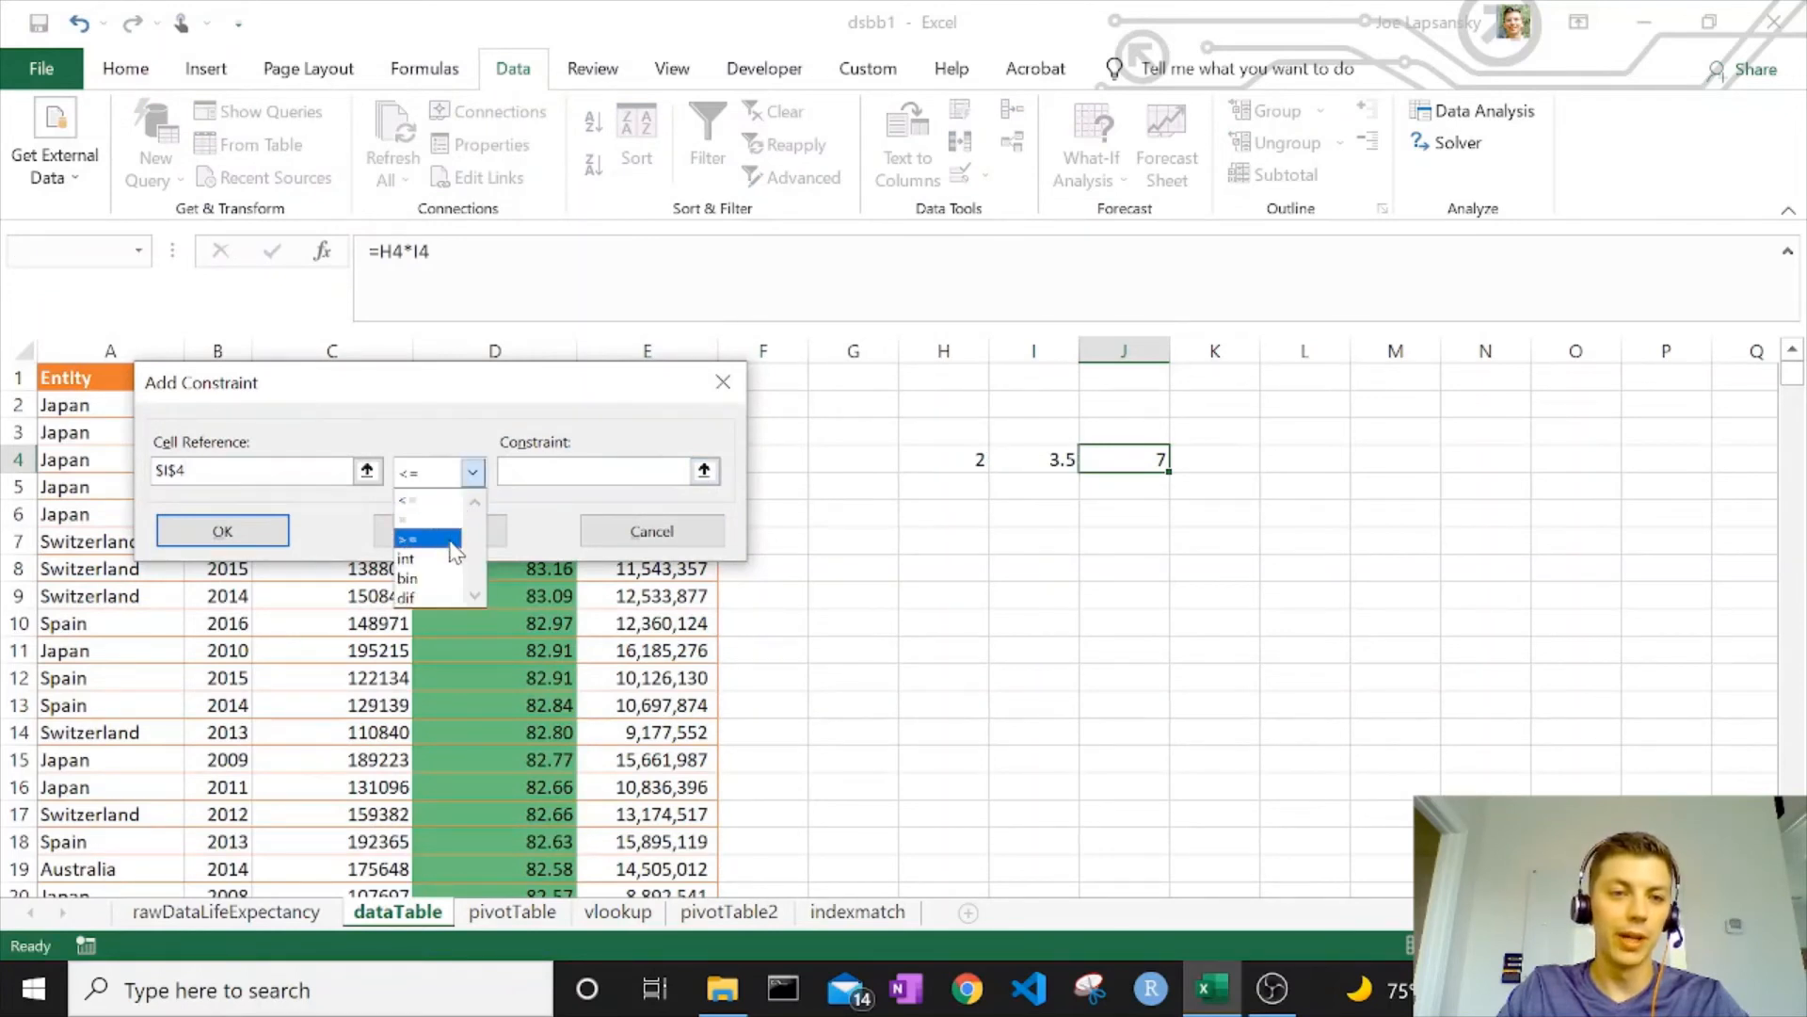
{"action": "left_click", "coordinate": [453, 541]}
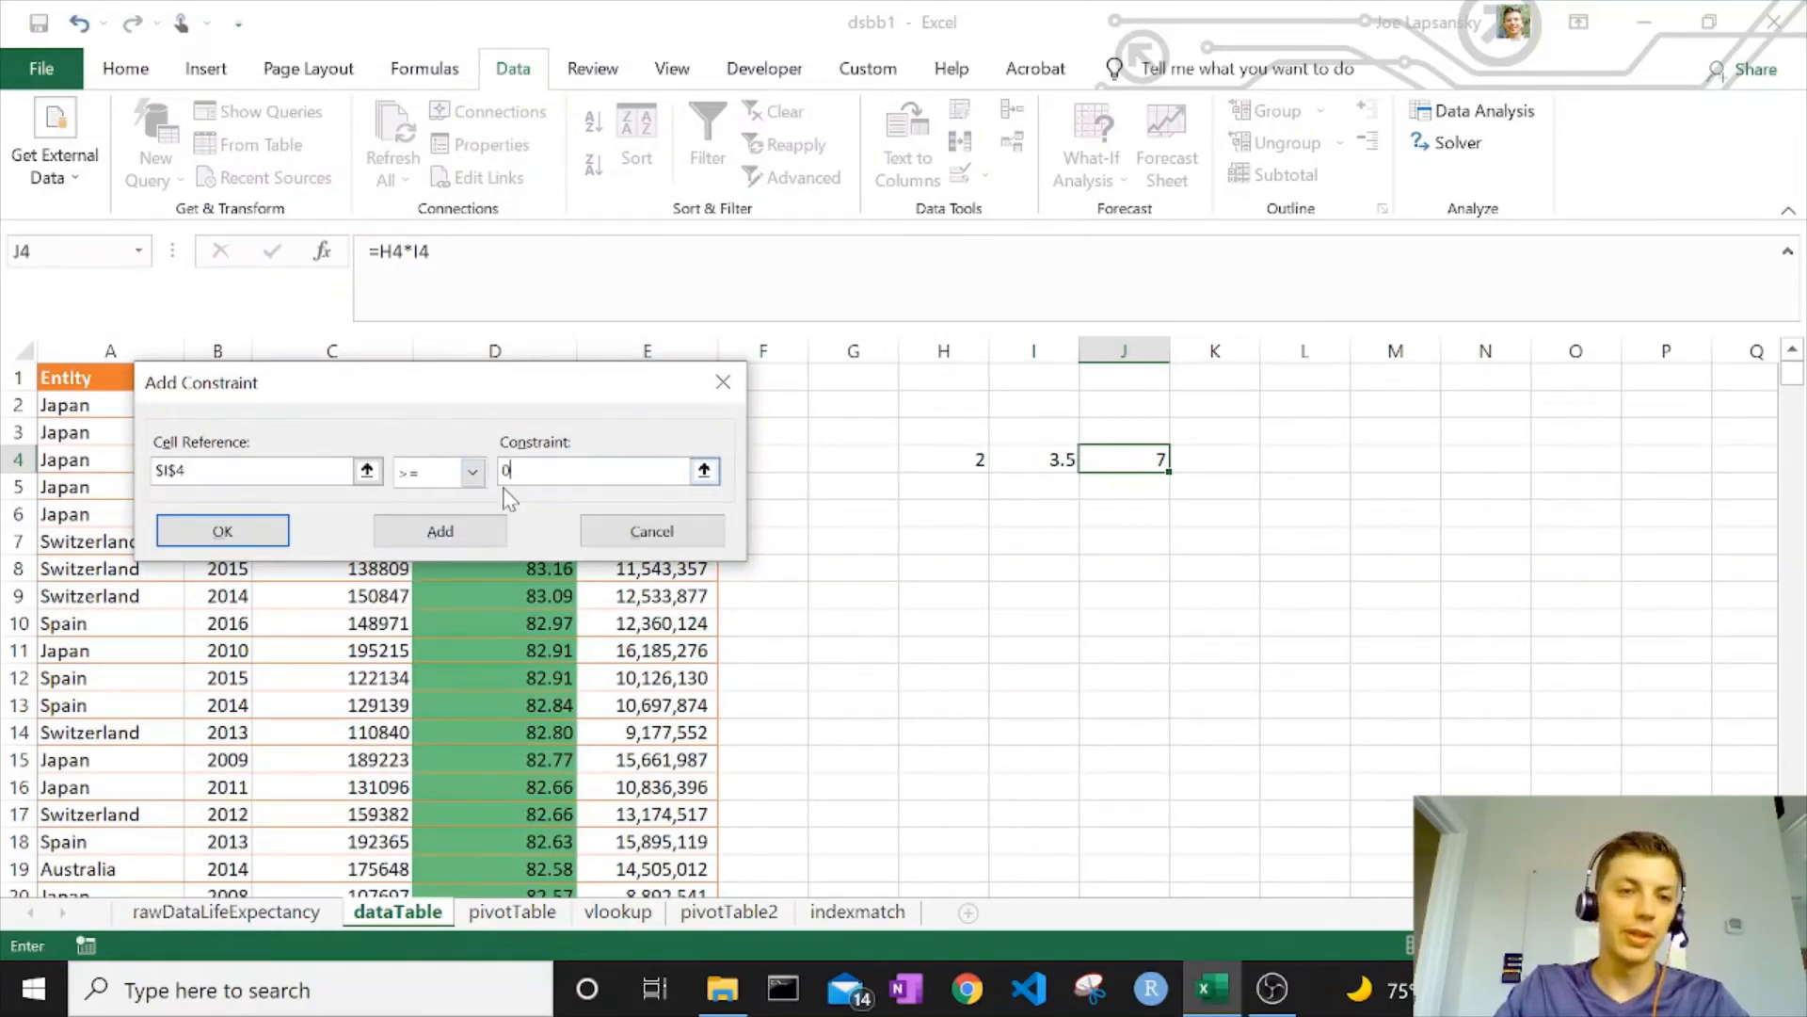
{"action": "left_click", "coordinate": [241, 538]}
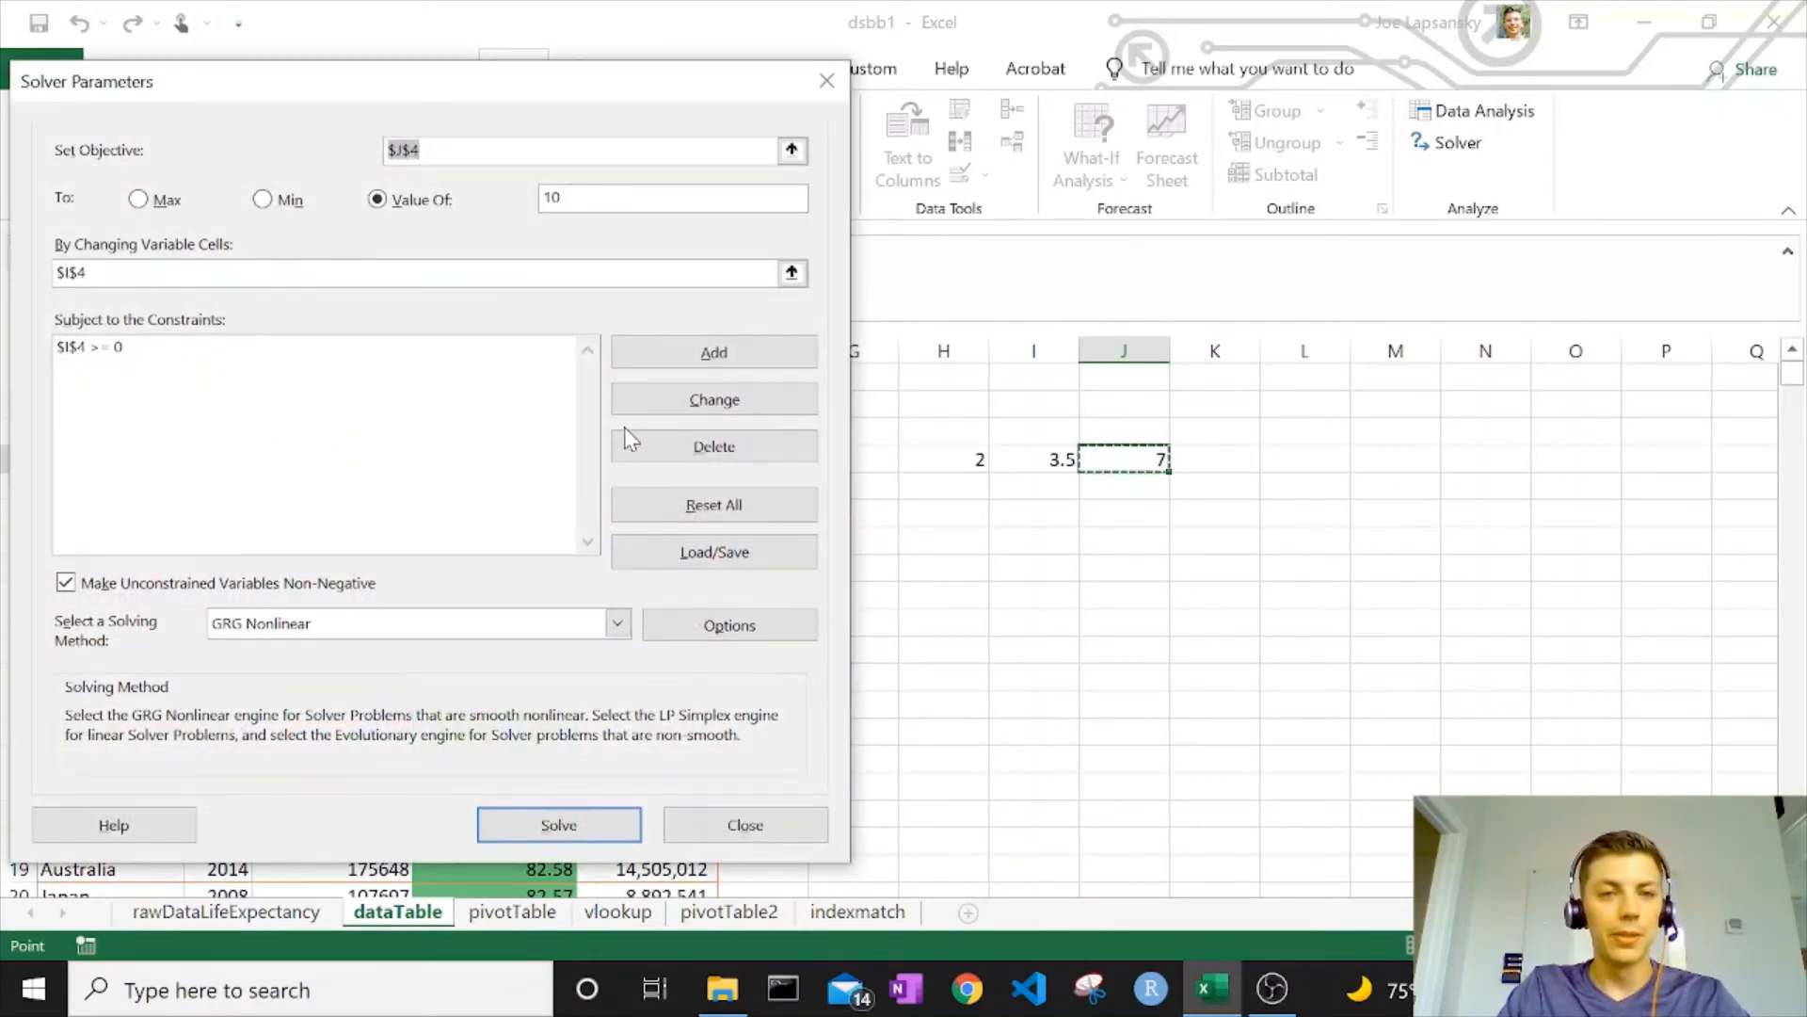
Add the constraint $H$4 = 2 and run Solver
{"action": "left_click", "coordinate": [755, 372]}
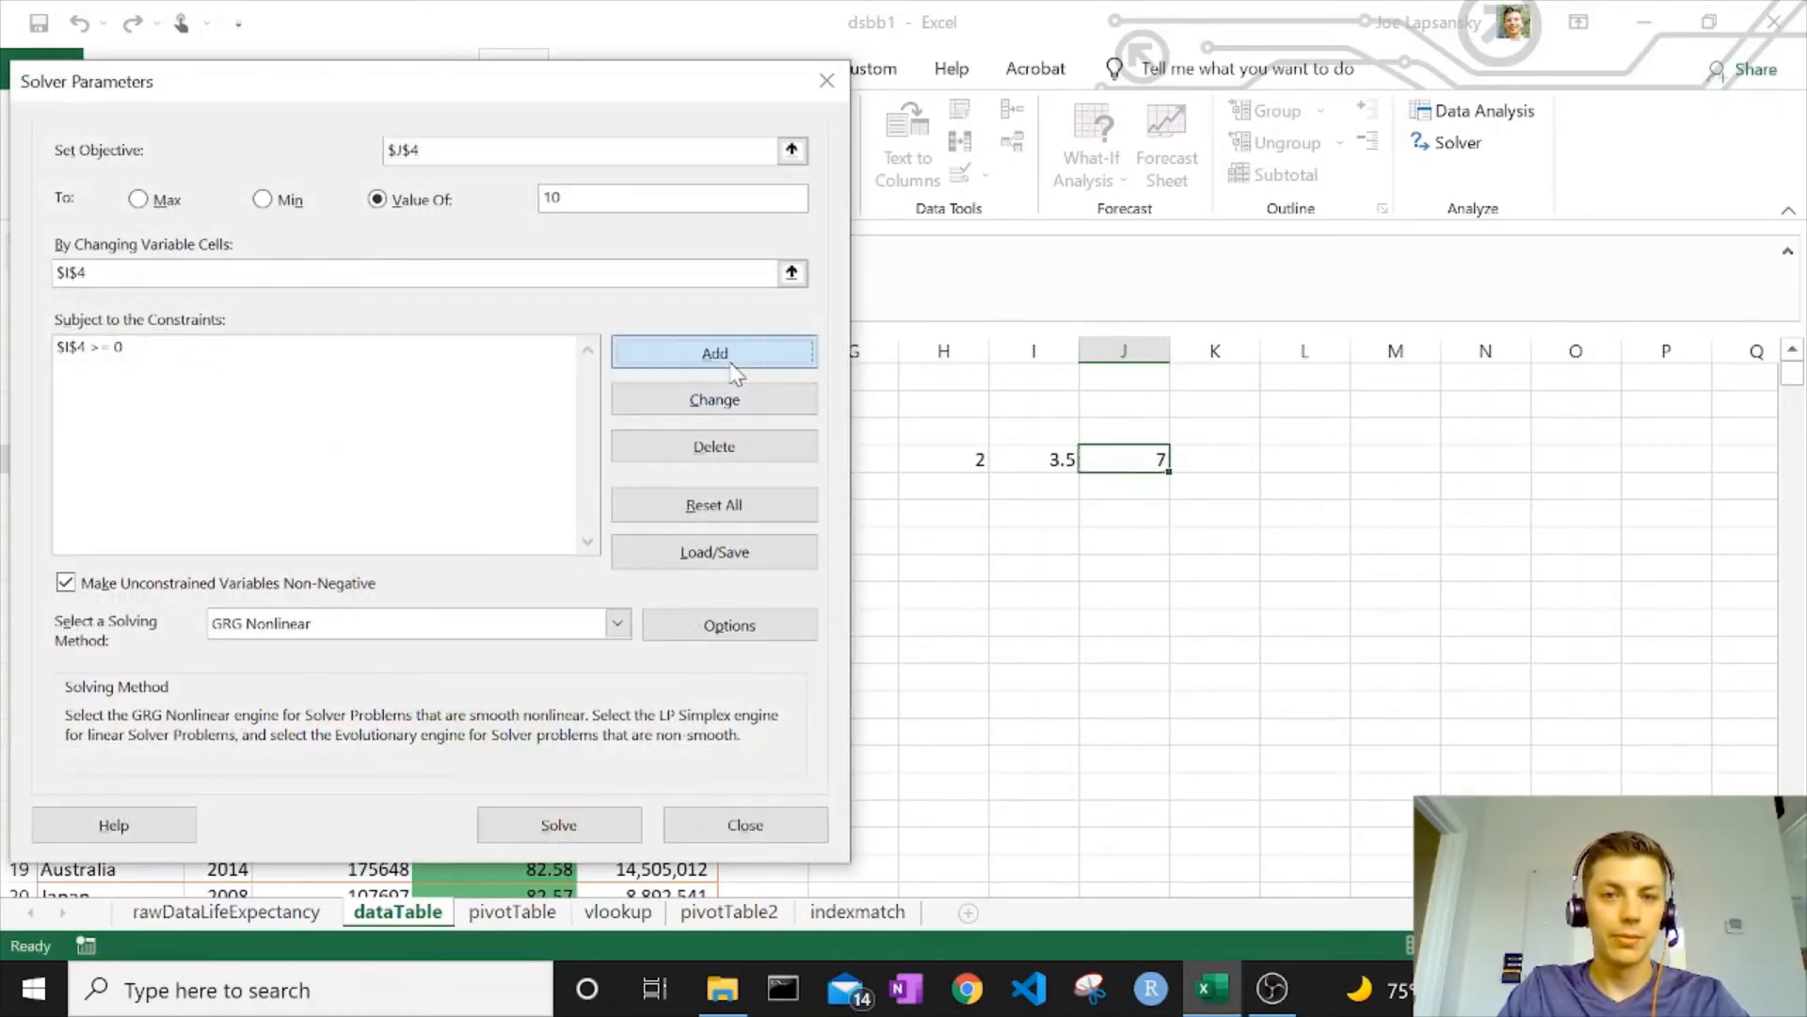
{"action": "left_click", "coordinate": [946, 461]}
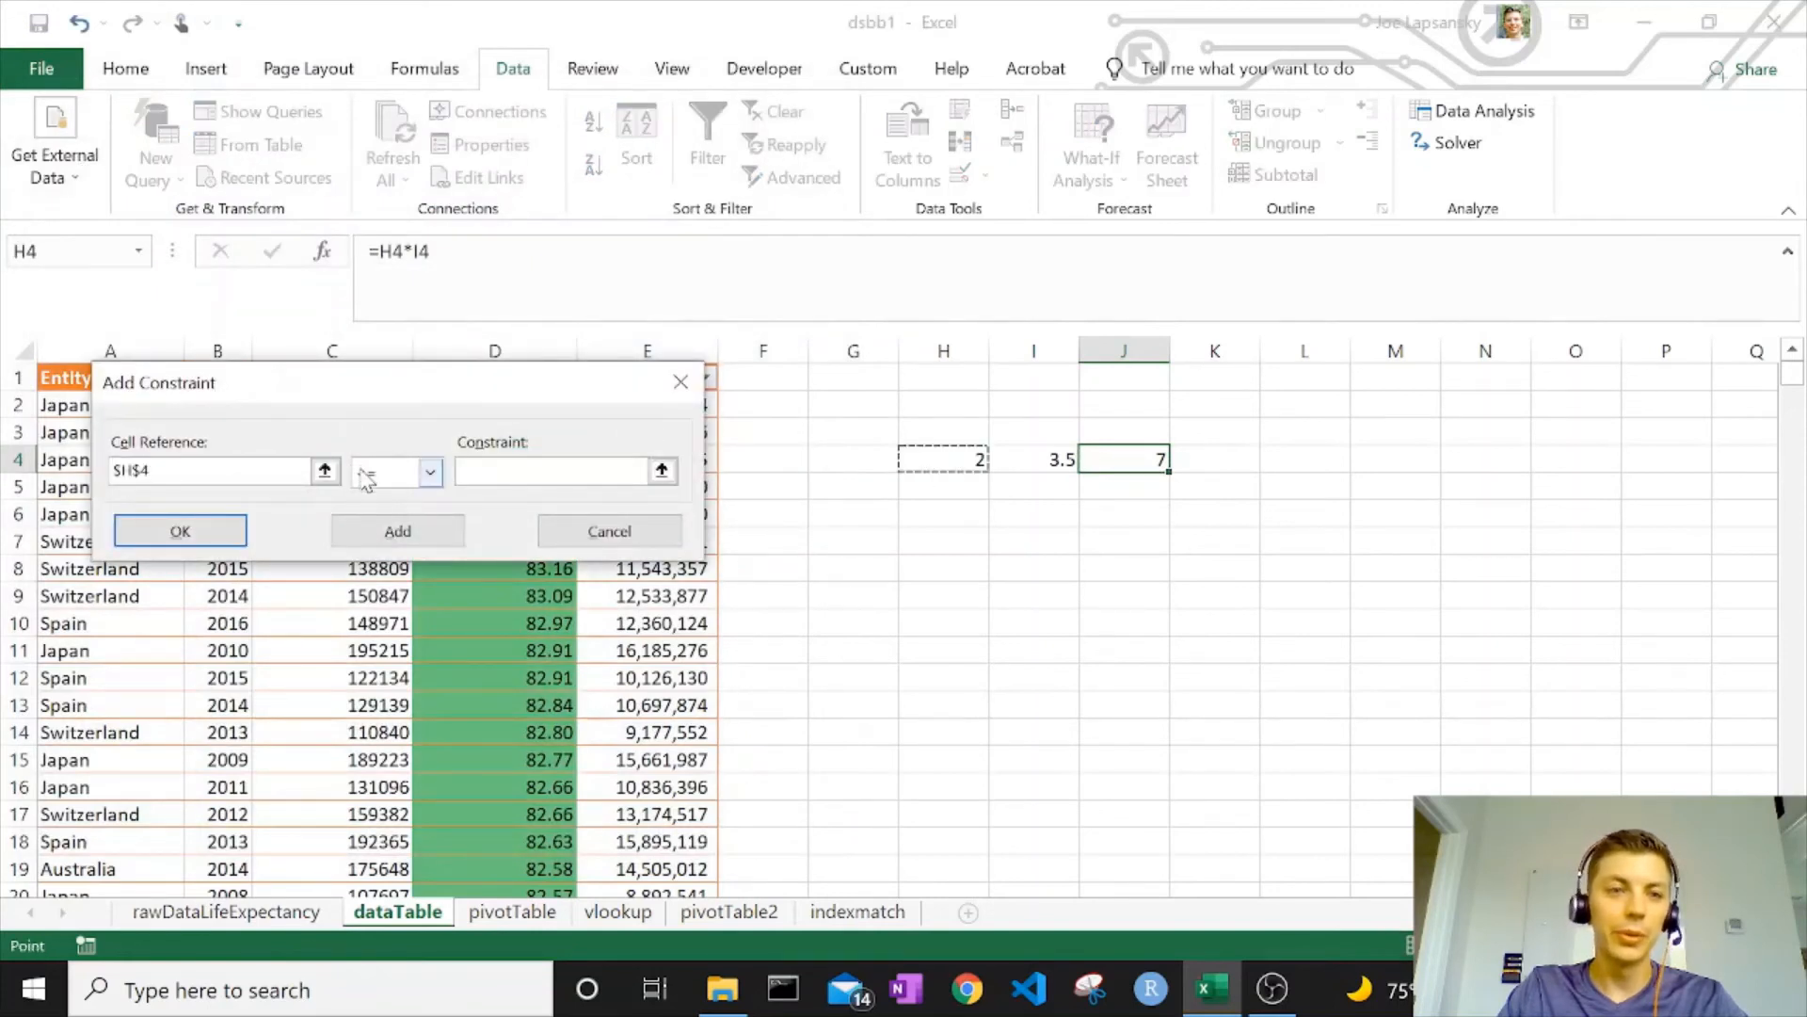
{"action": "left_click", "coordinate": [369, 471]}
{"action": "left_click", "coordinate": [370, 535]}
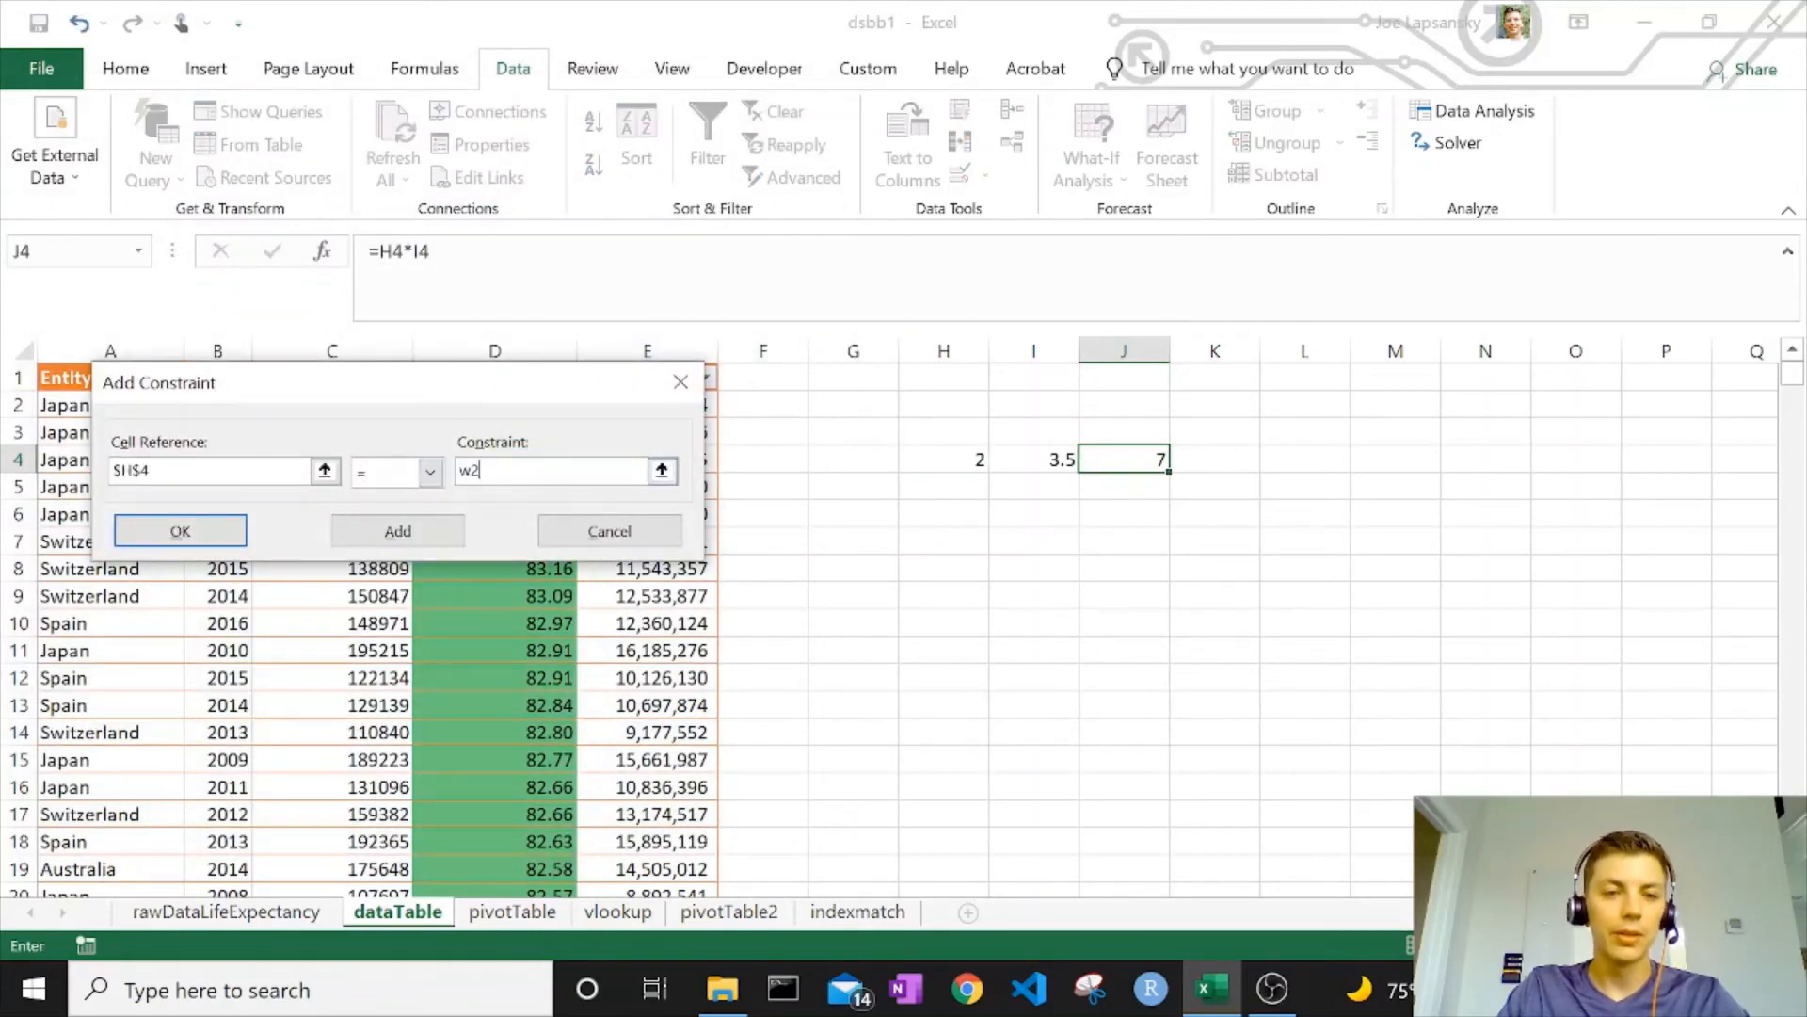
{"action": "left_click", "coordinate": [184, 540]}
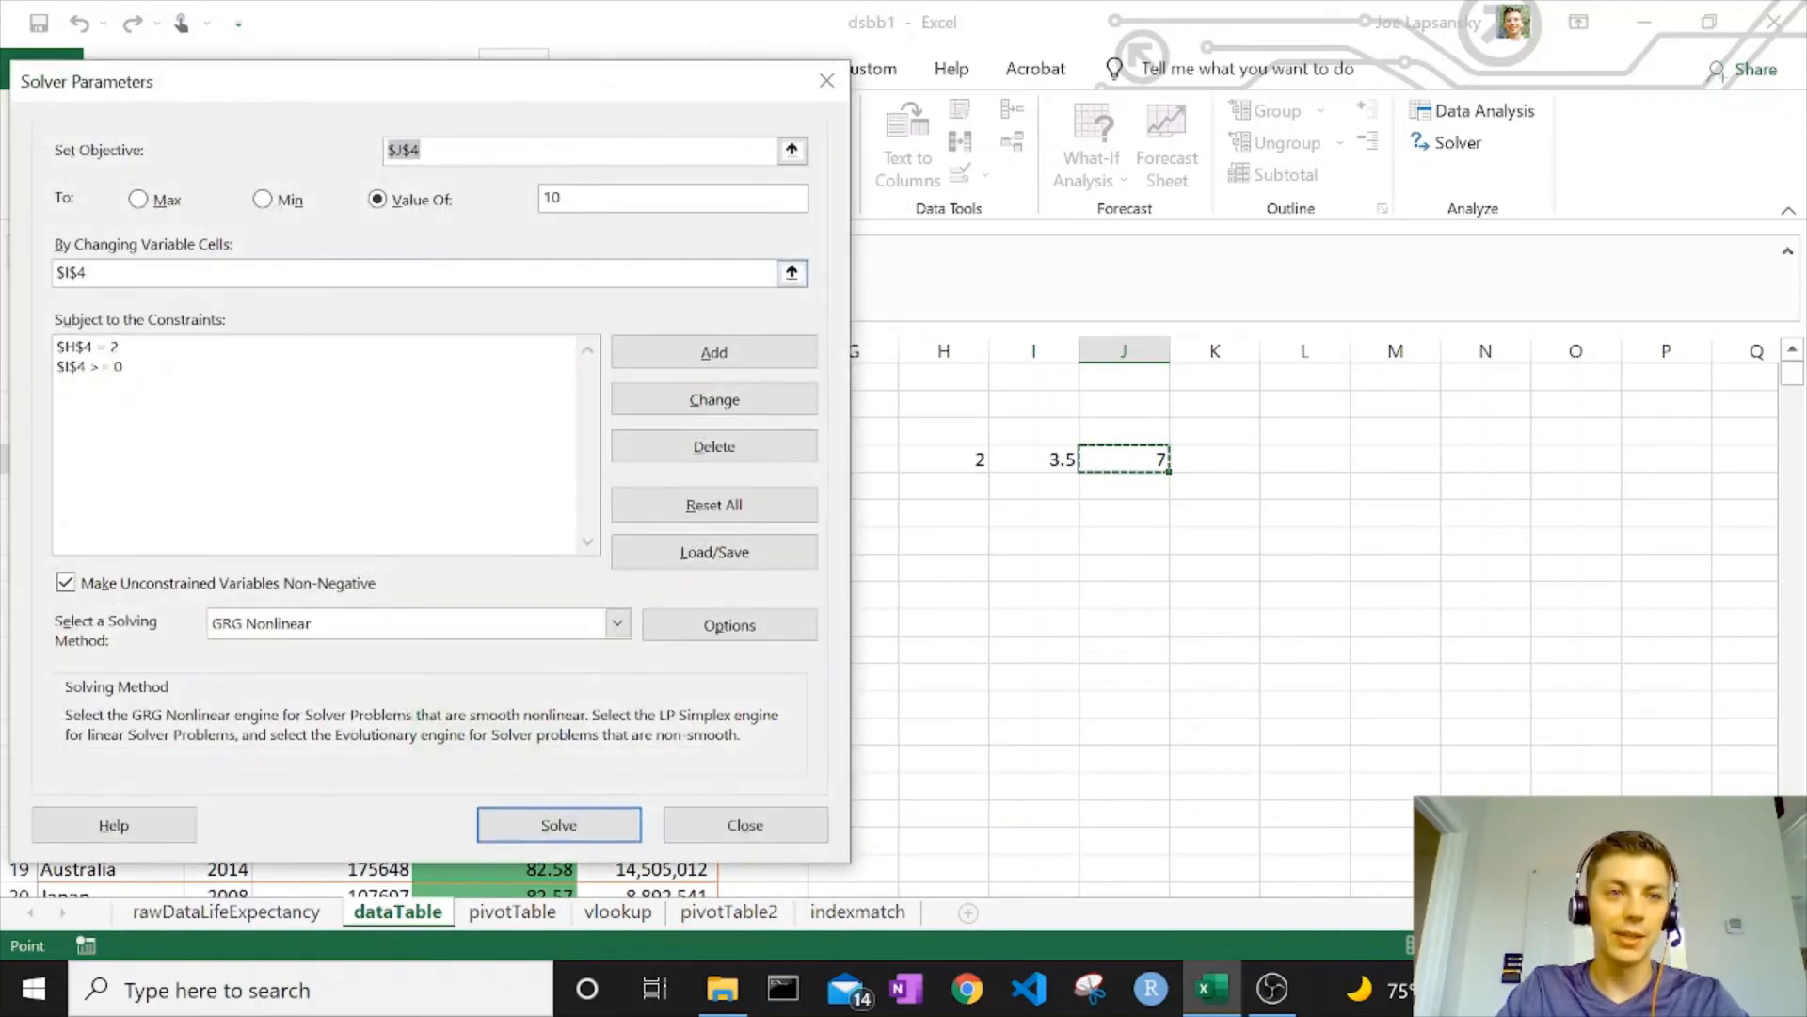
{"action": "left_click", "coordinate": [159, 274]}
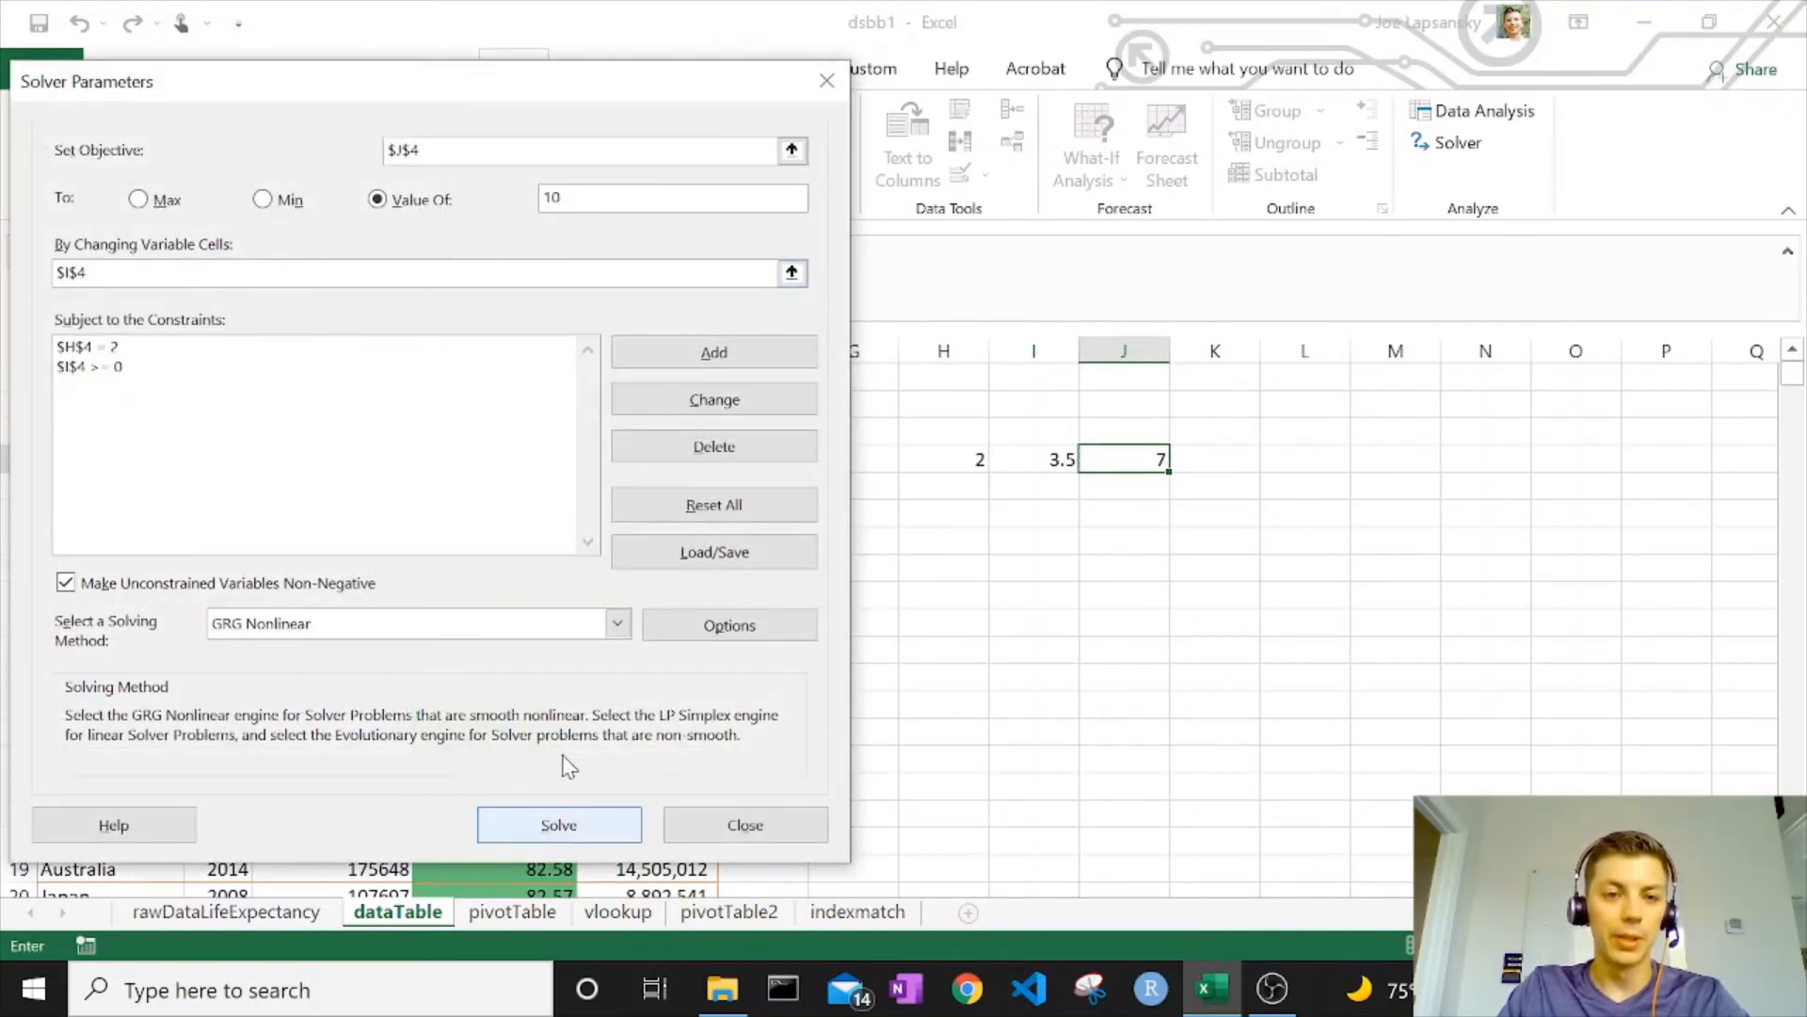
{"action": "left_click", "coordinate": [558, 821]}
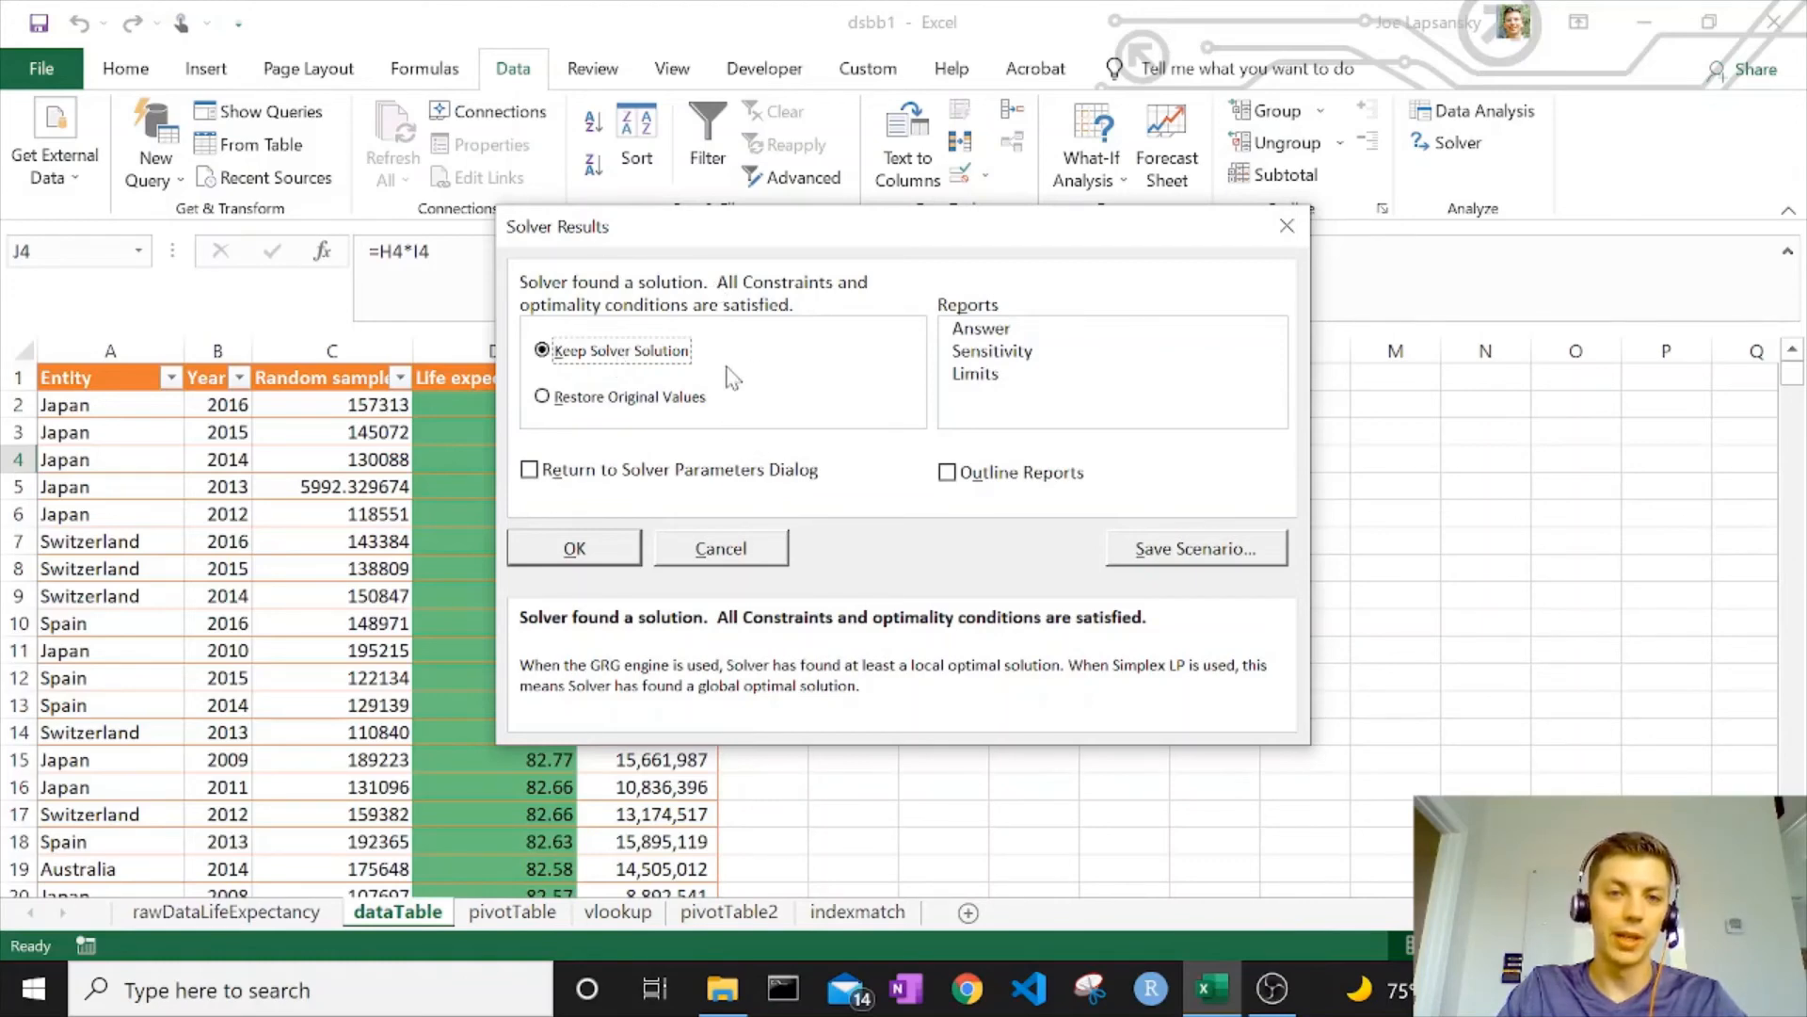
Keep Solver's solution, check H4, I4 and J4, then clear H4:J4
{"action": "left_click", "coordinate": [575, 548]}
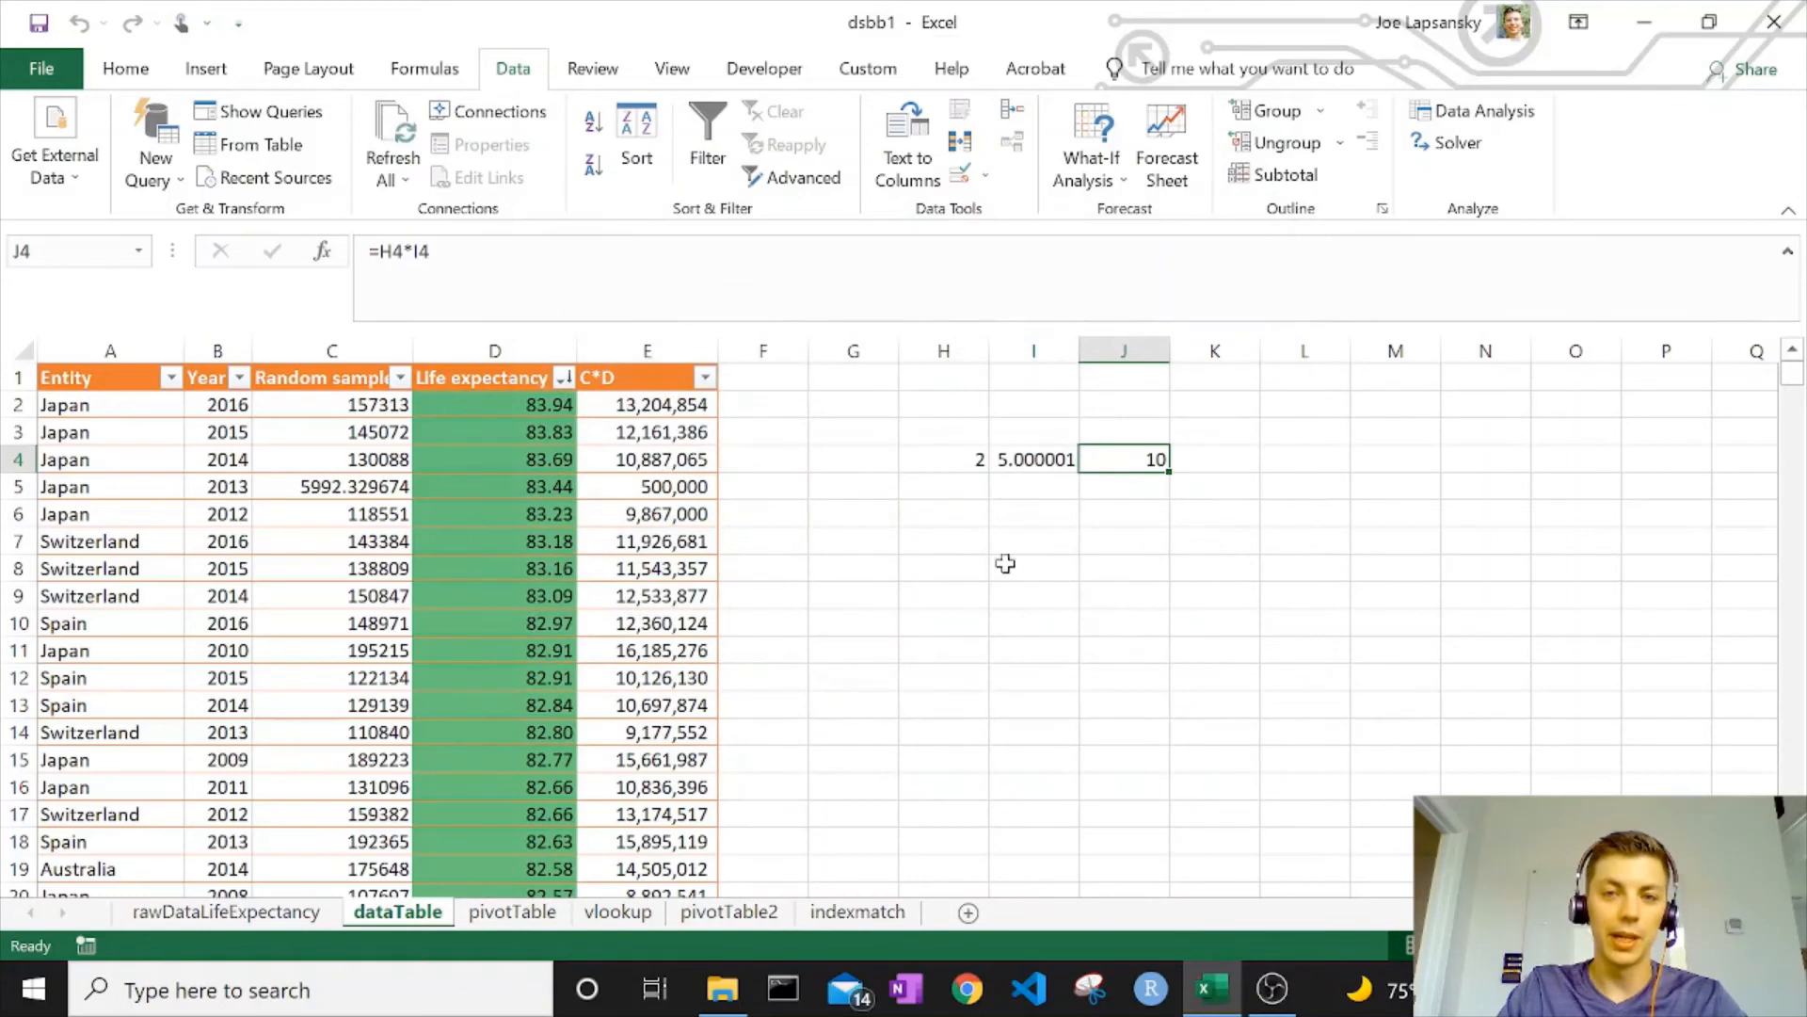
{"action": "left_click", "coordinate": [1022, 462]}
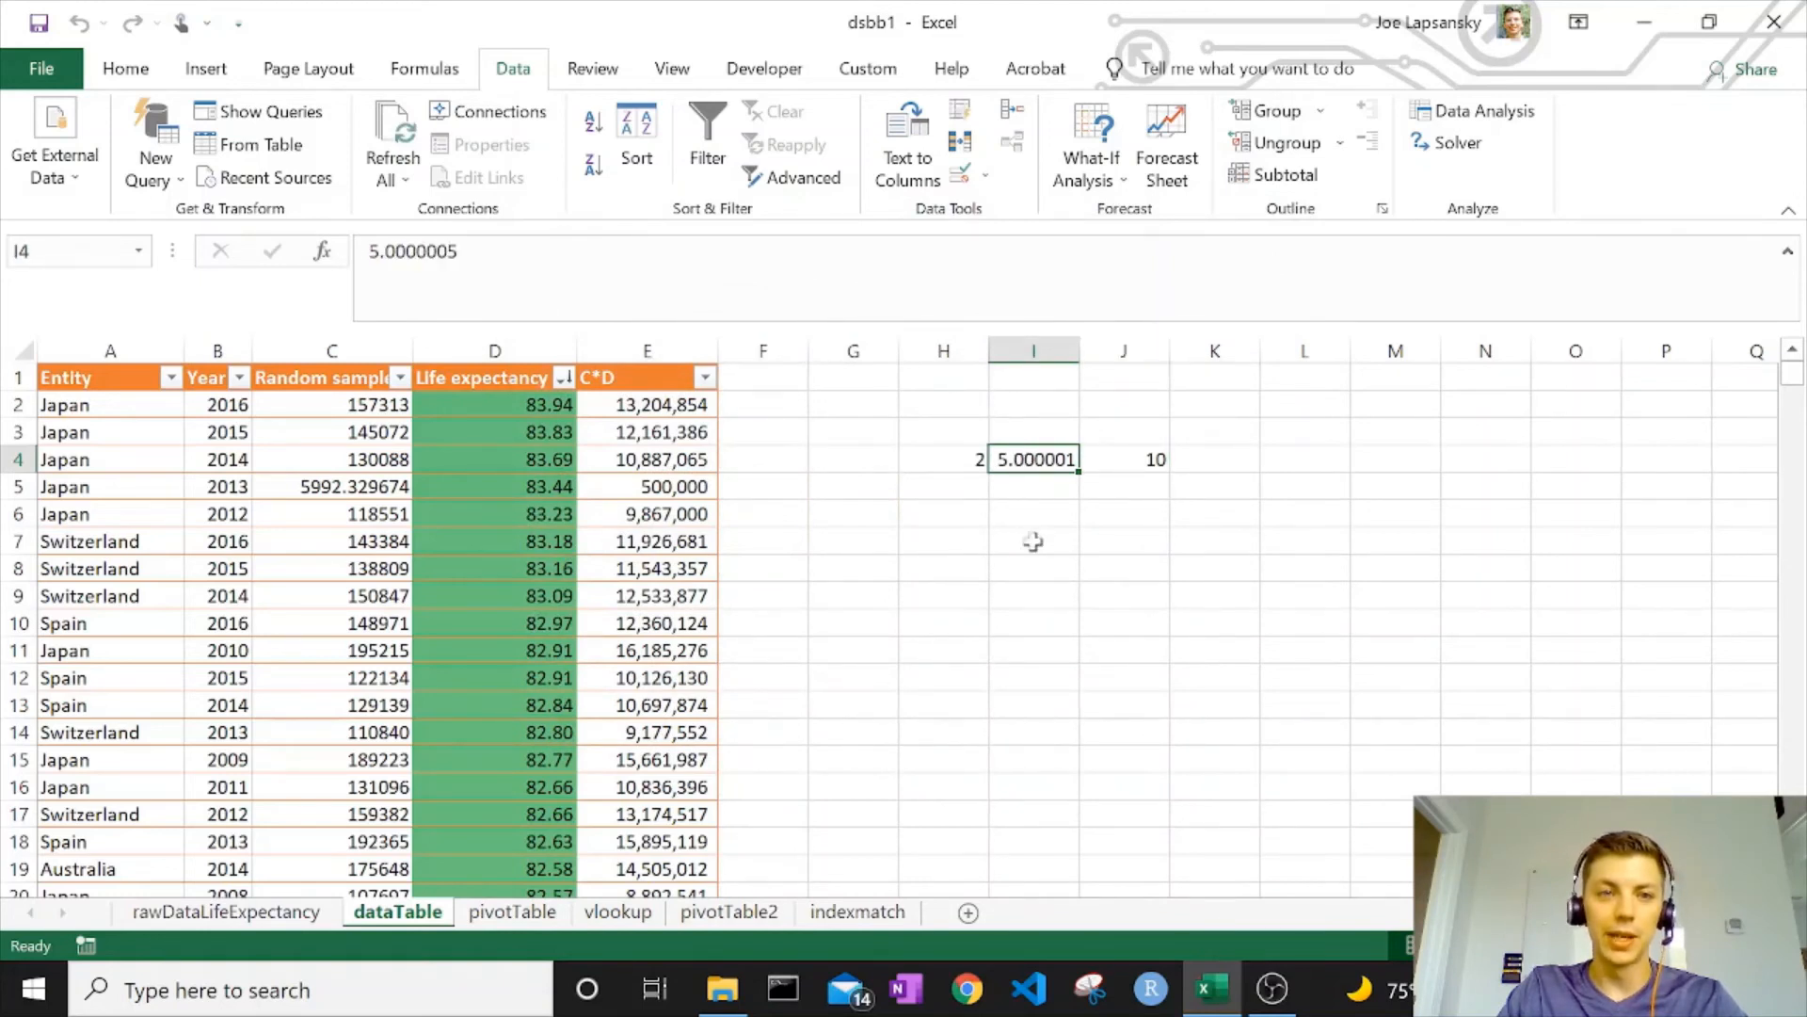
{"action": "left_click", "coordinate": [972, 463]}
{"action": "left_click", "coordinate": [1062, 466]}
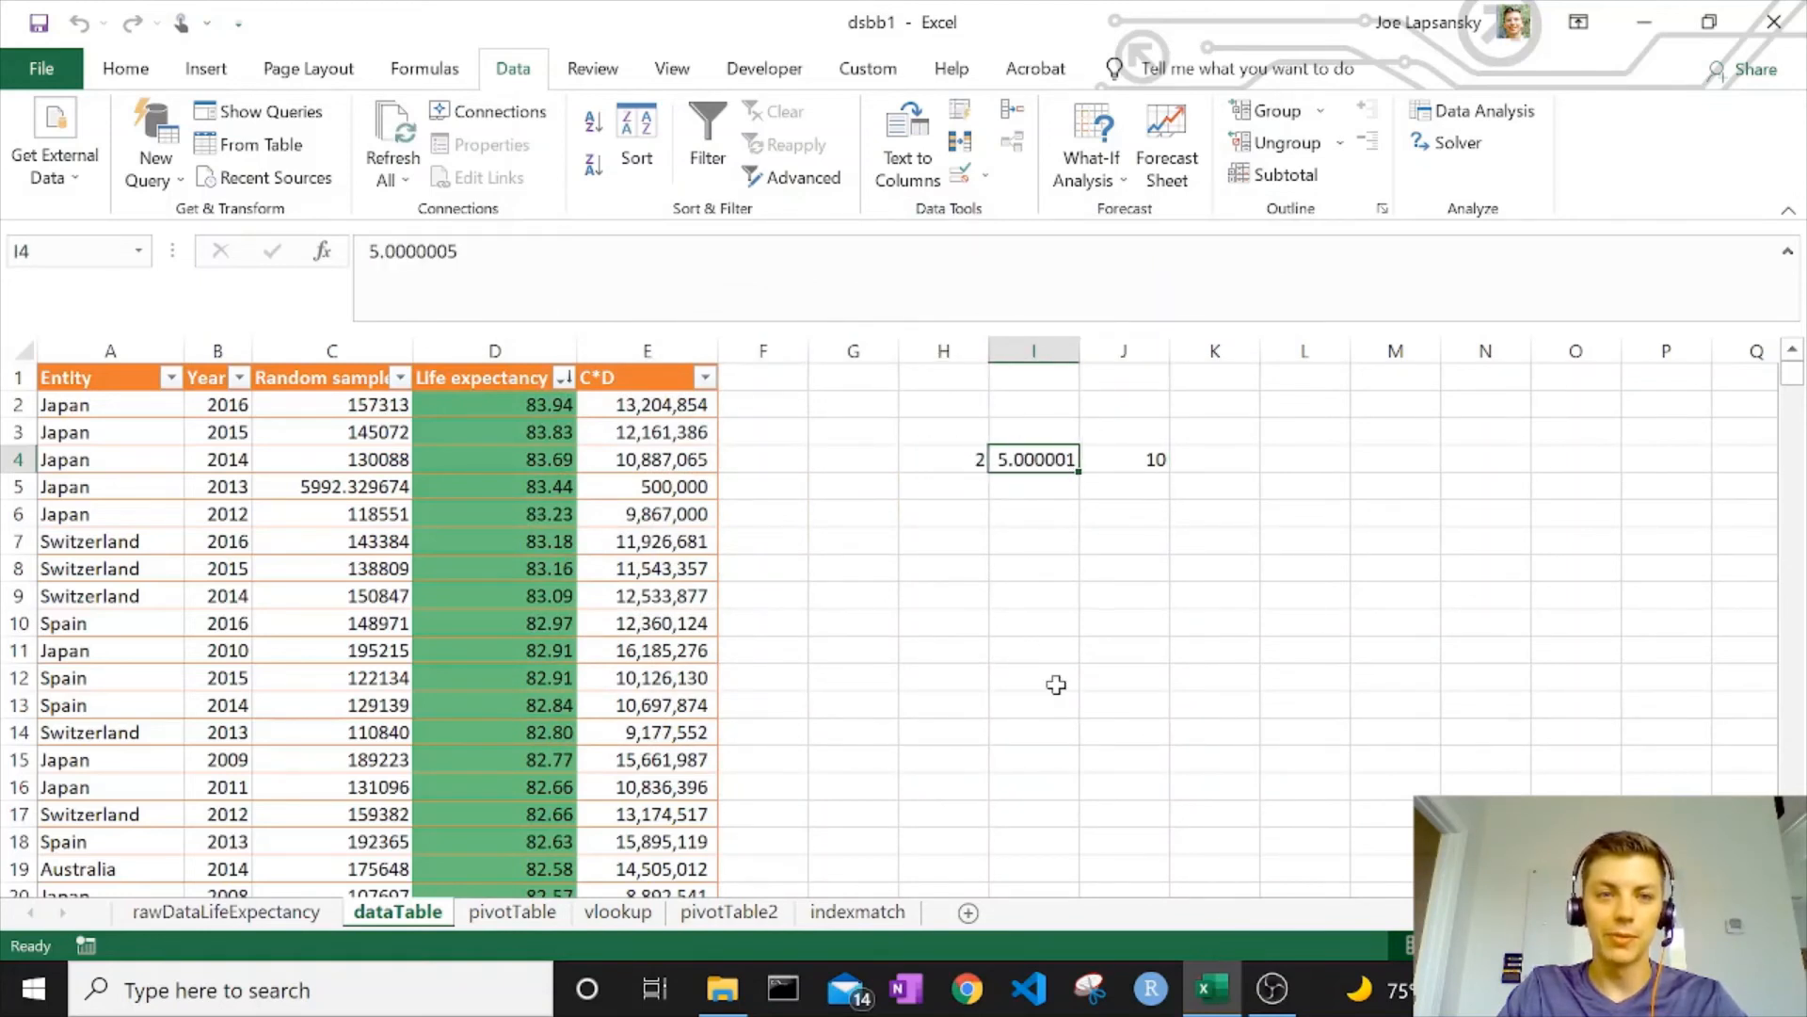
{"action": "left_click", "coordinate": [1136, 471]}
{"action": "left_click", "coordinate": [950, 462]}
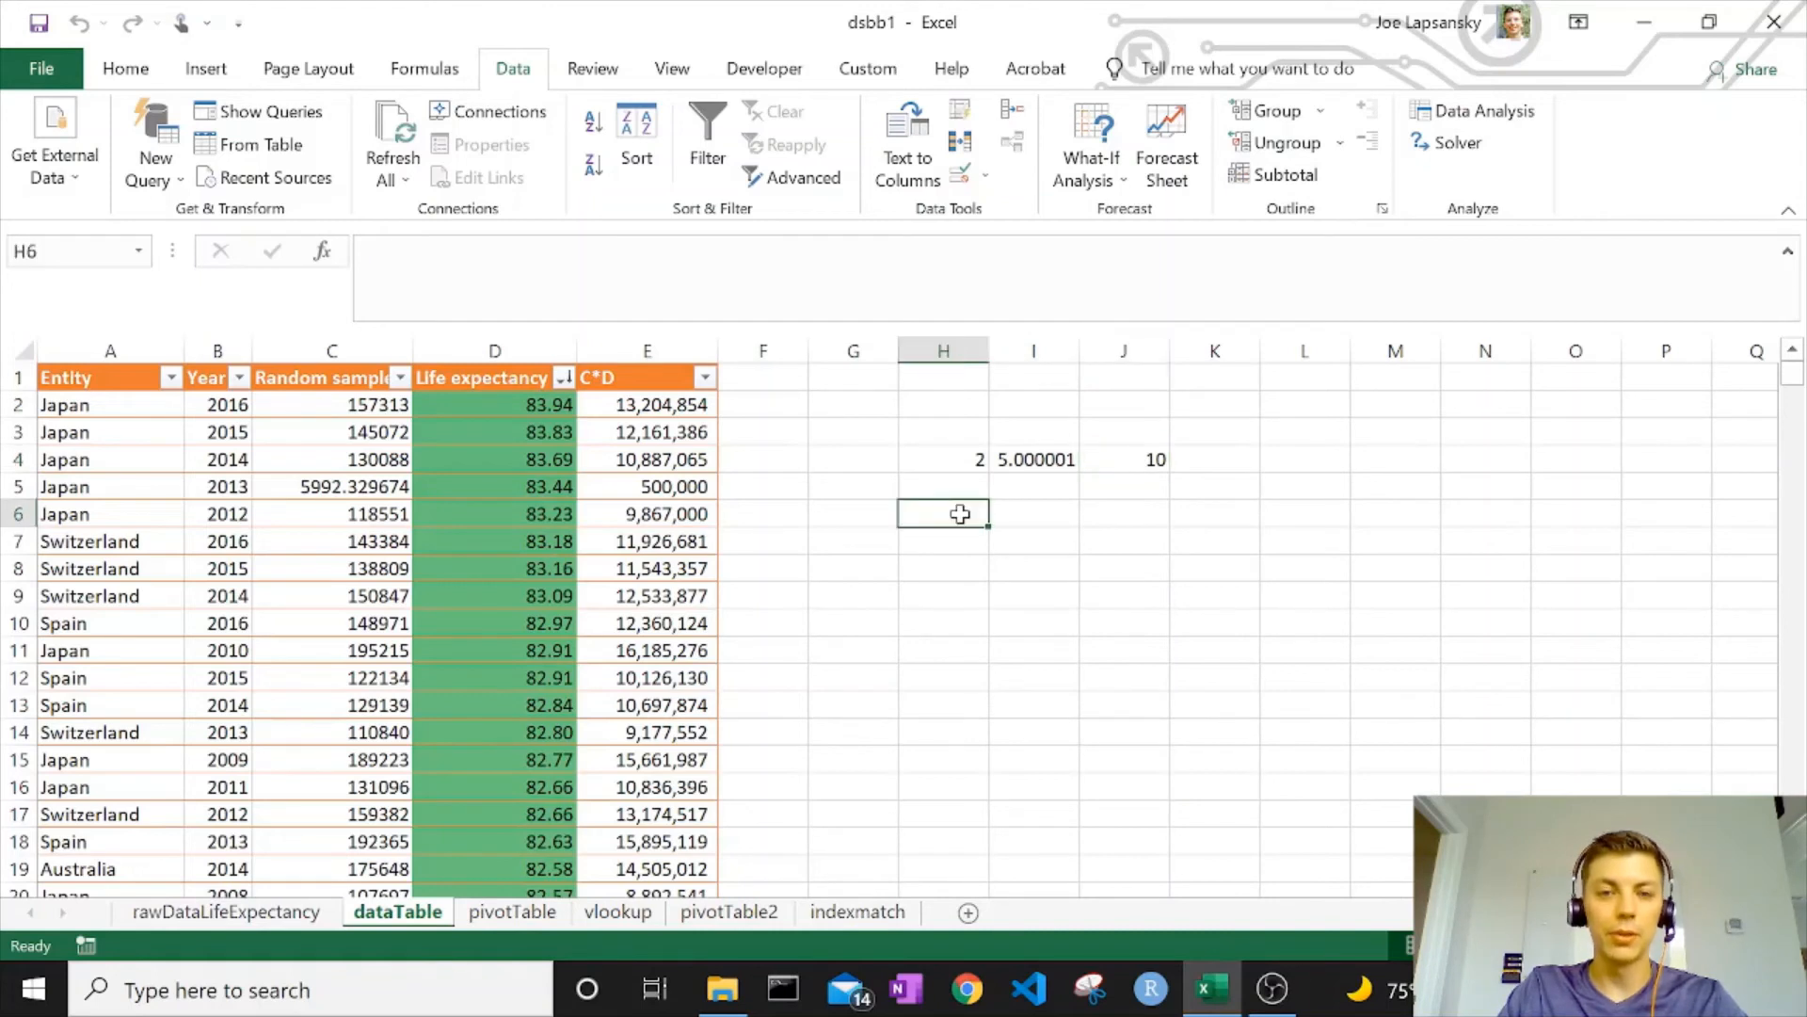
{"action": "left_click_drag", "start_coordinate": [947, 452], "coordinate": [1121, 459]}
{"action": "key", "text": "Delete"}
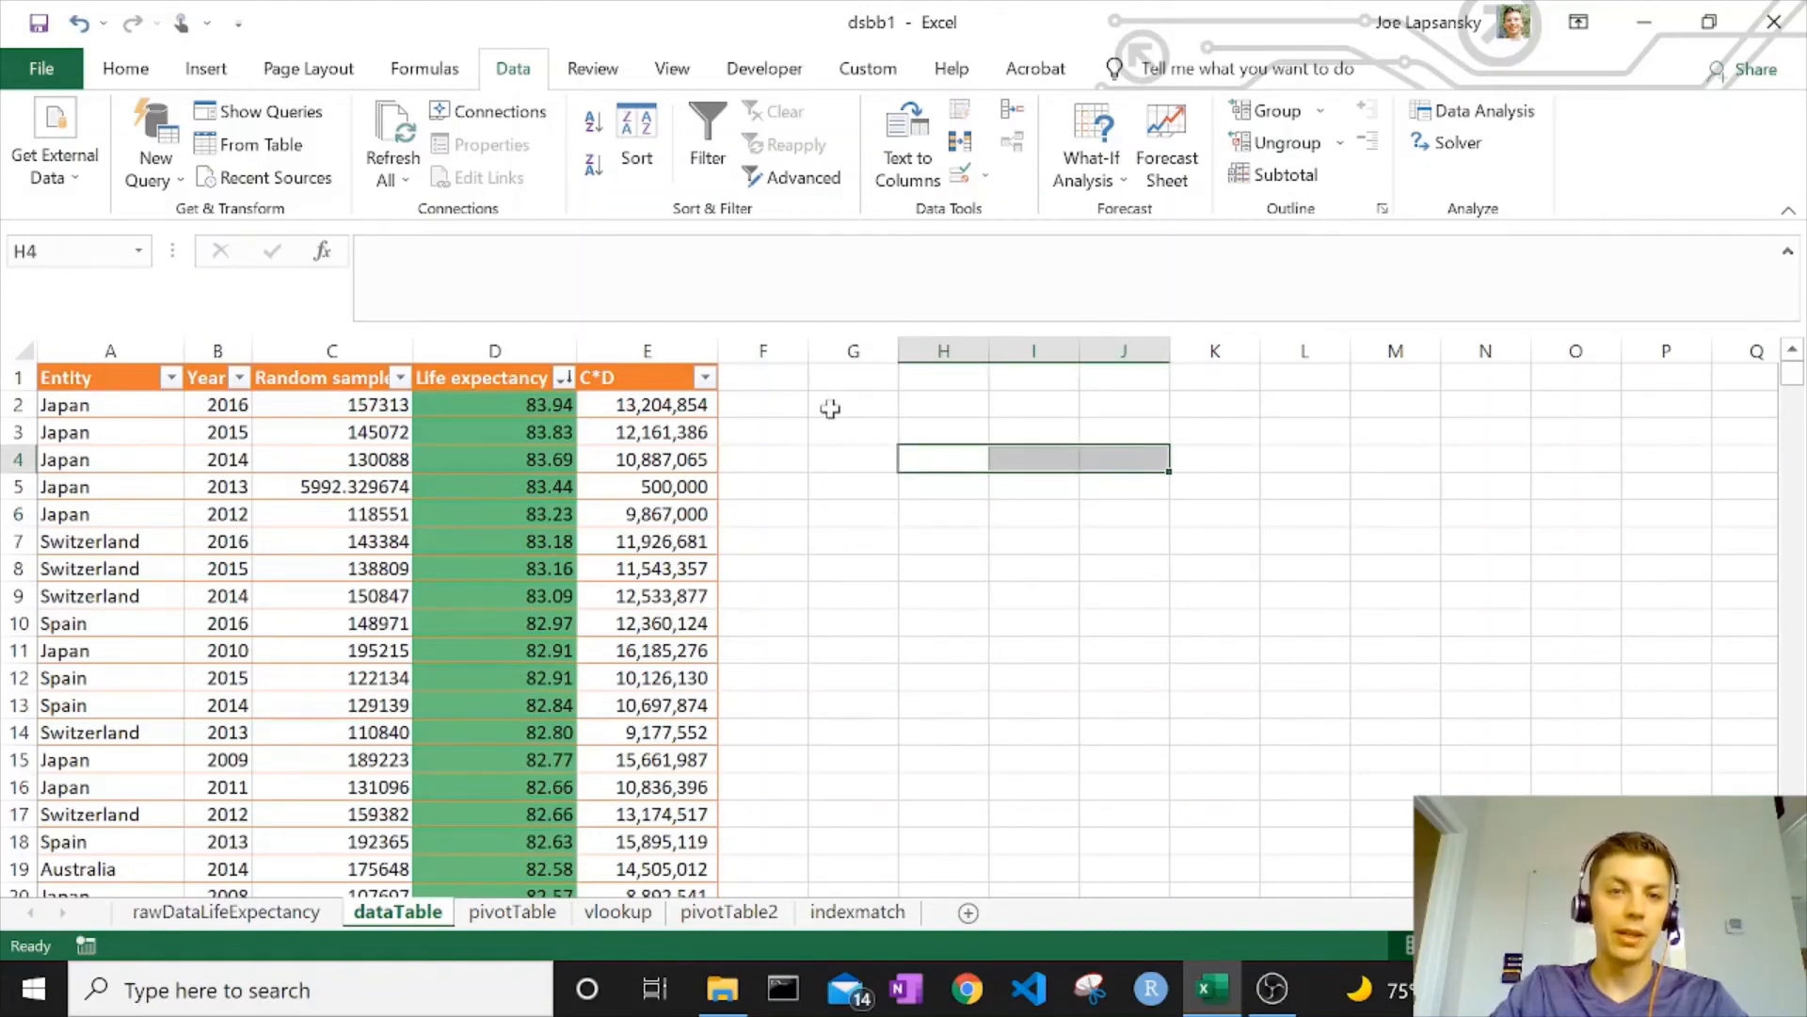
Retarget Solver: objective $E$2 Value Of 500000, changing $C$2
{"action": "left_click", "coordinate": [643, 405]}
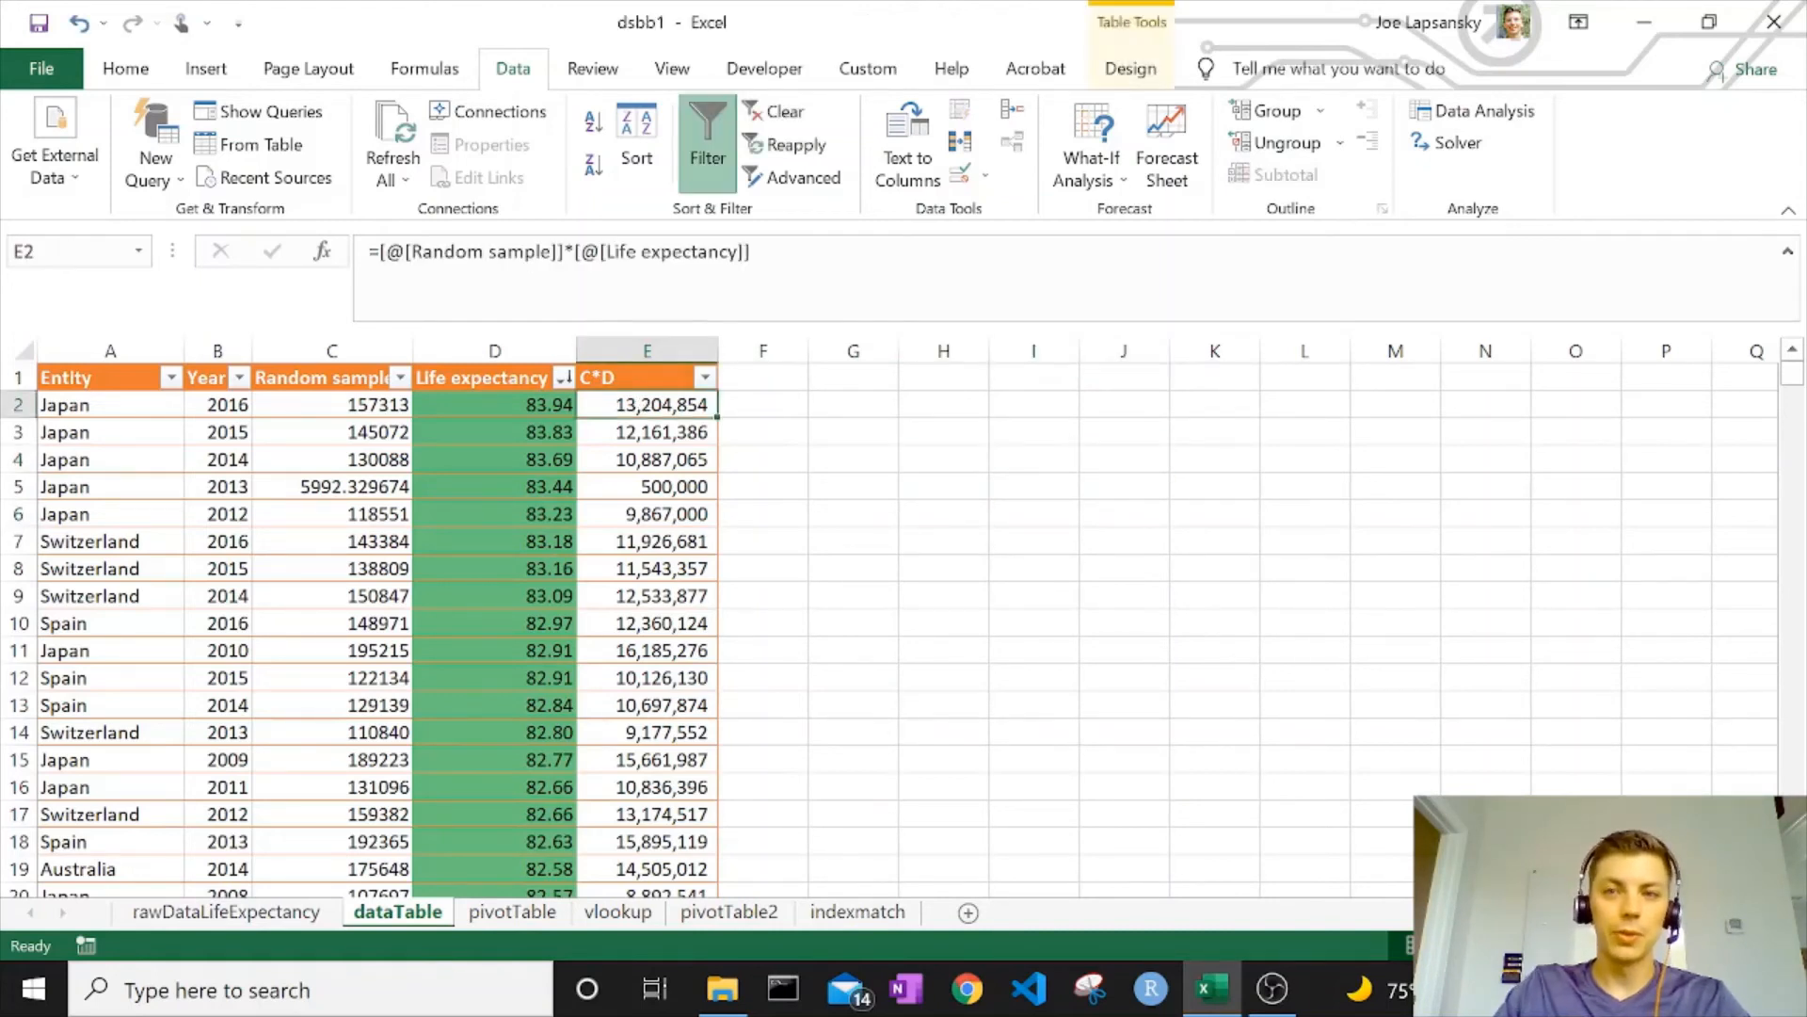
{"action": "left_click", "coordinate": [1441, 149]}
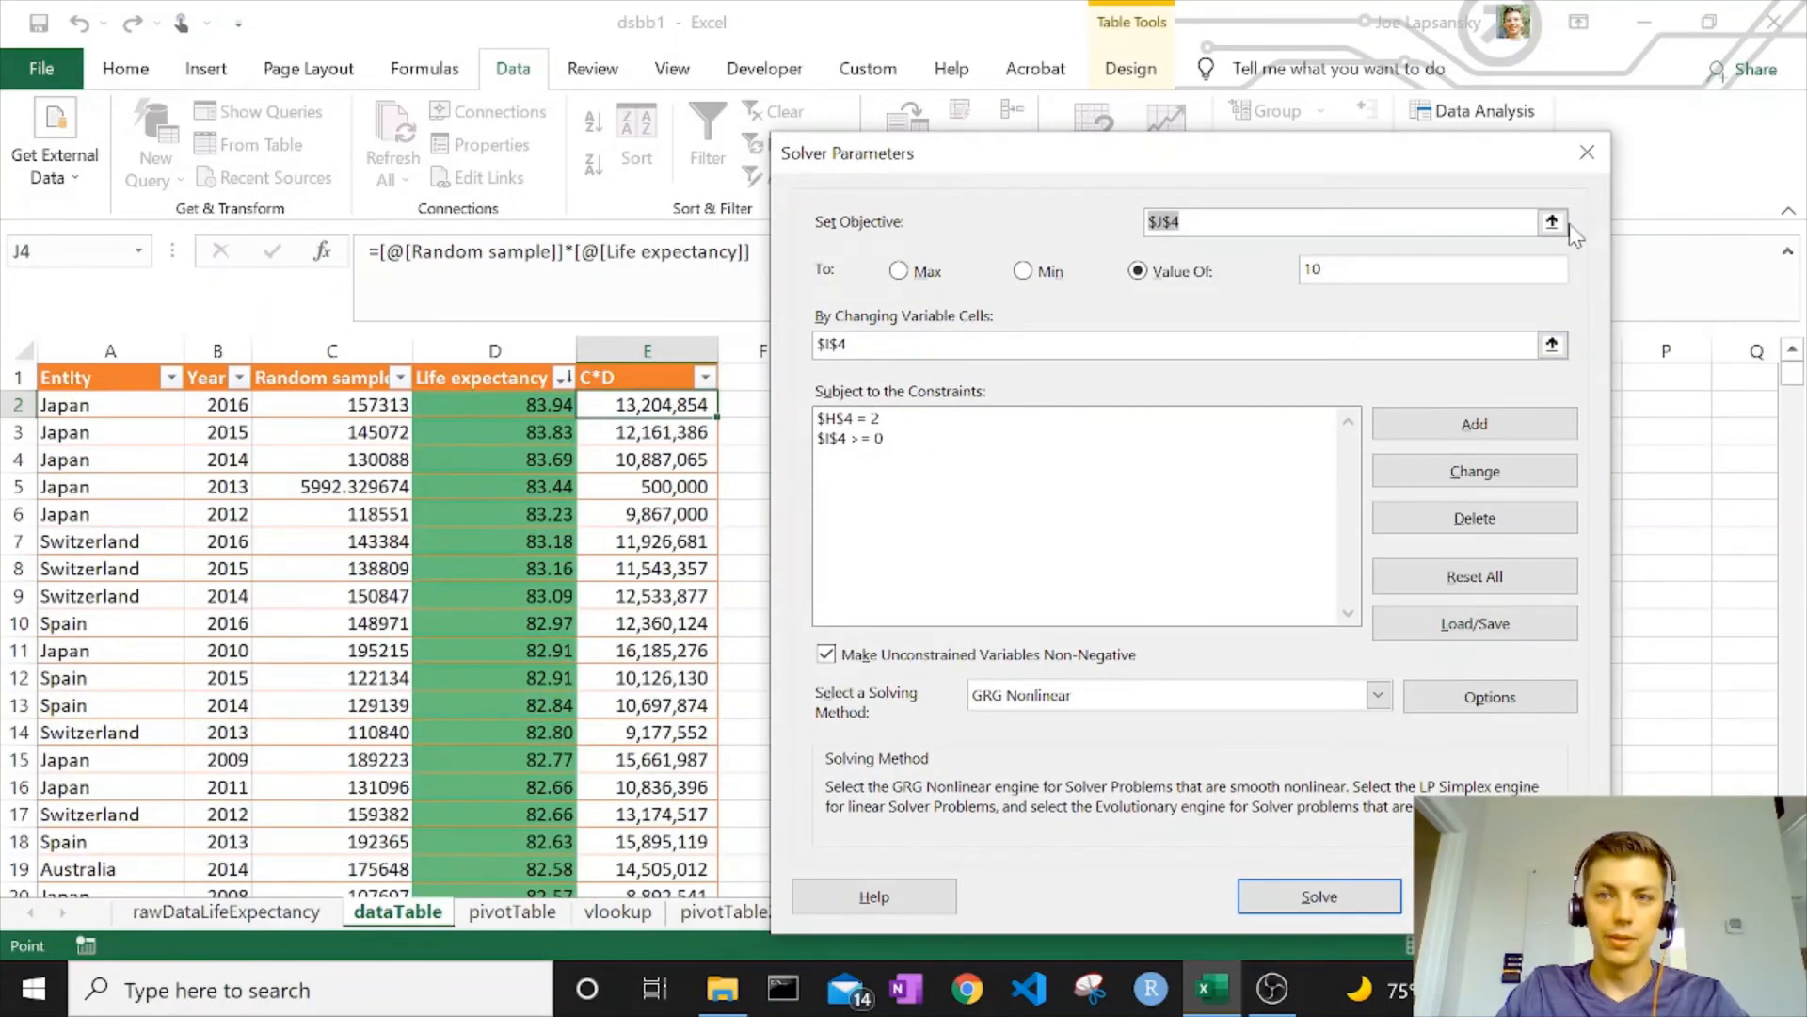
{"action": "left_click", "coordinate": [1553, 222]}
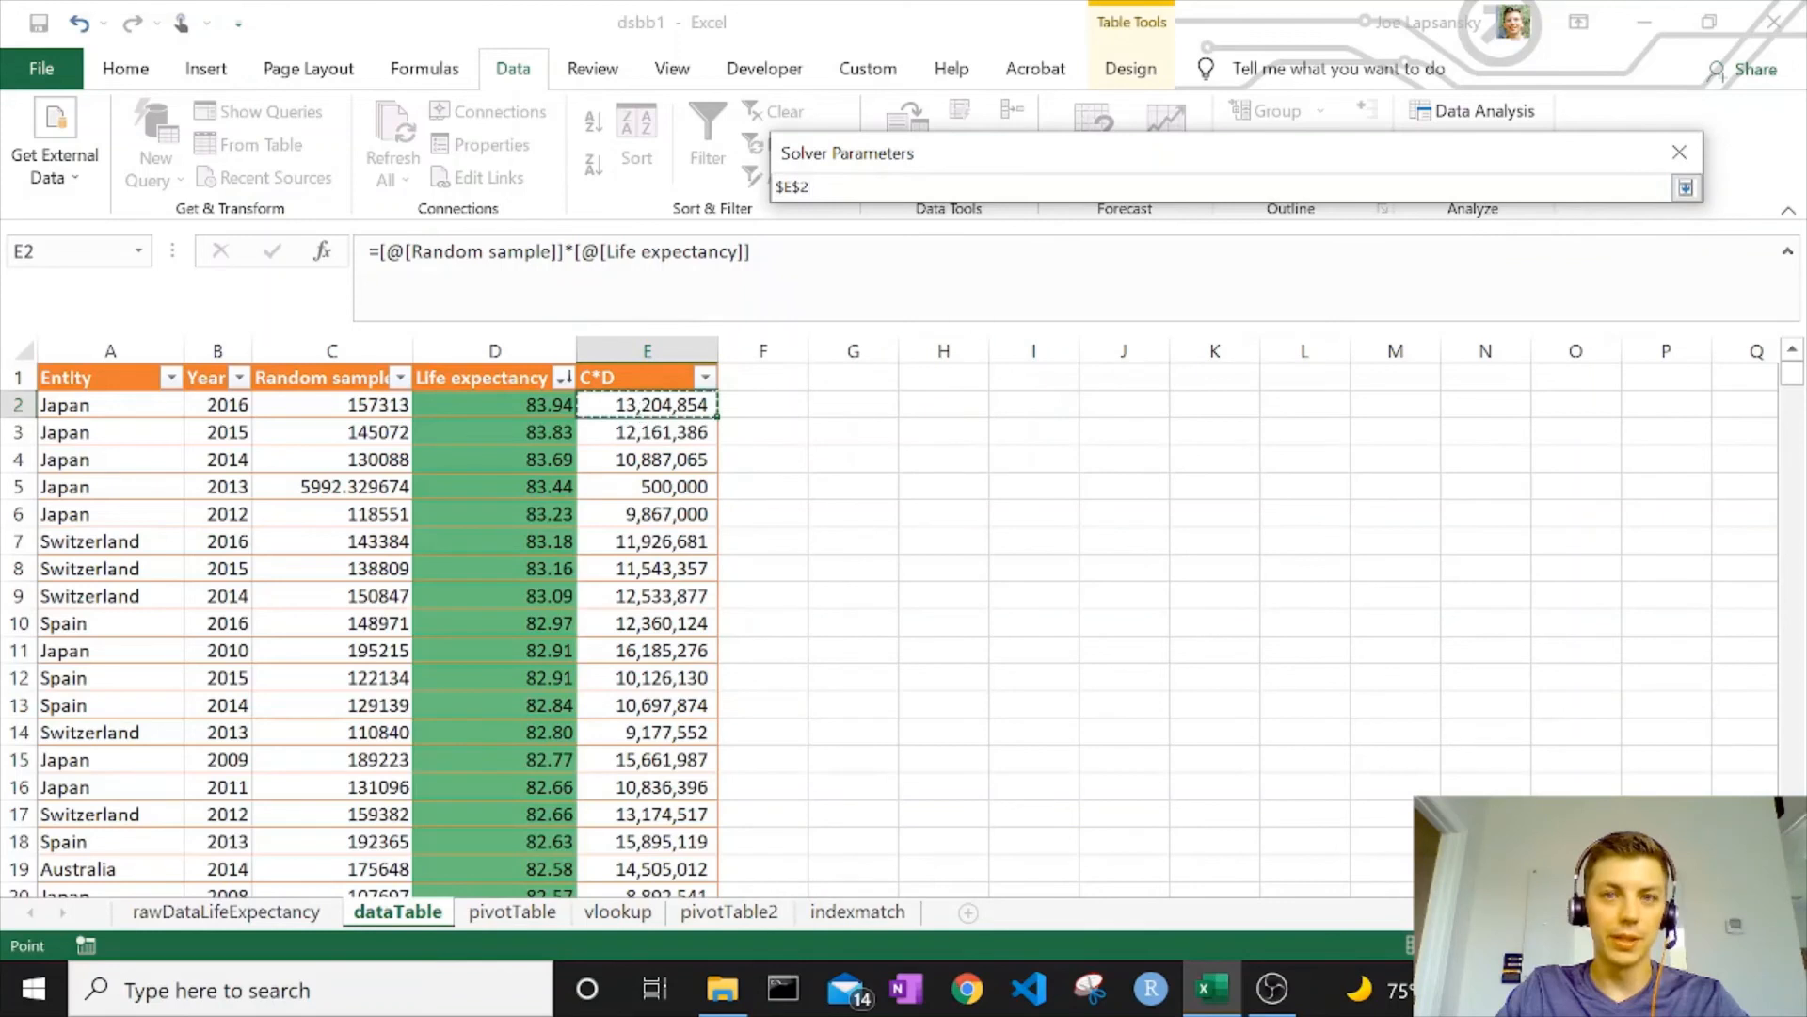
{"action": "left_click", "coordinate": [1685, 187]}
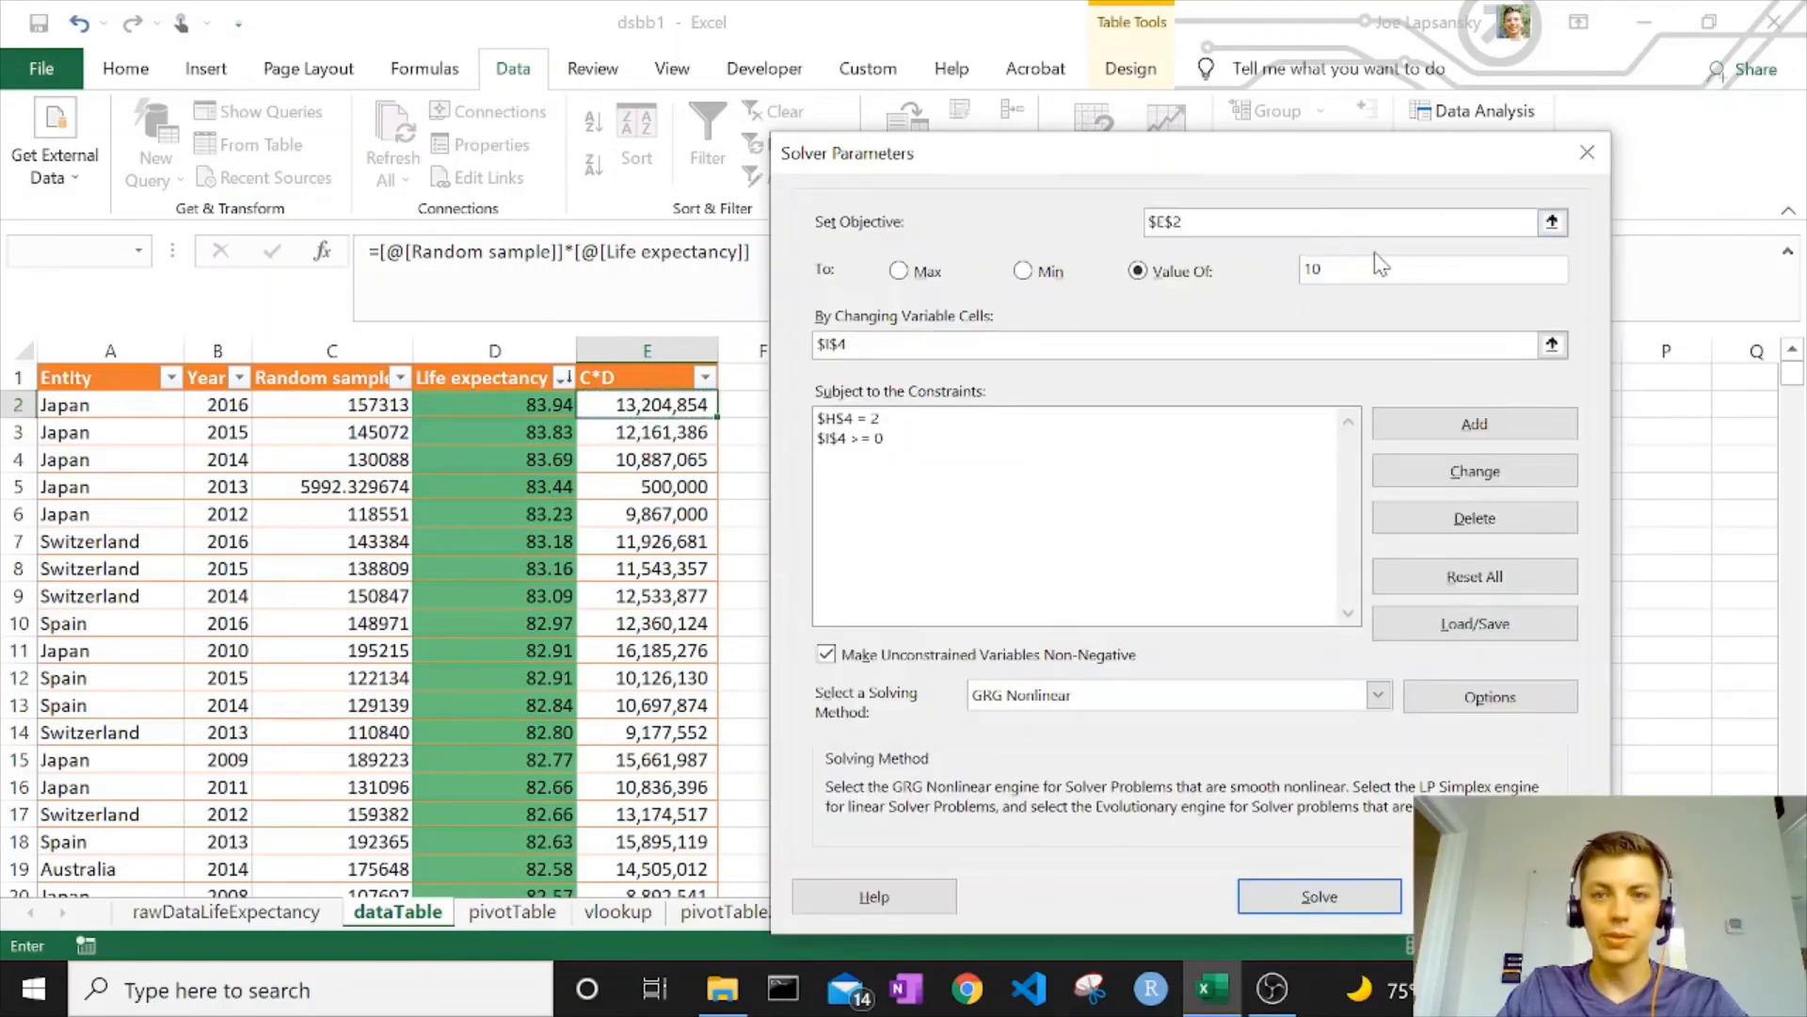
{"action": "key", "text": "BackSpace"}
{"action": "key", "text": "BackSpace"}
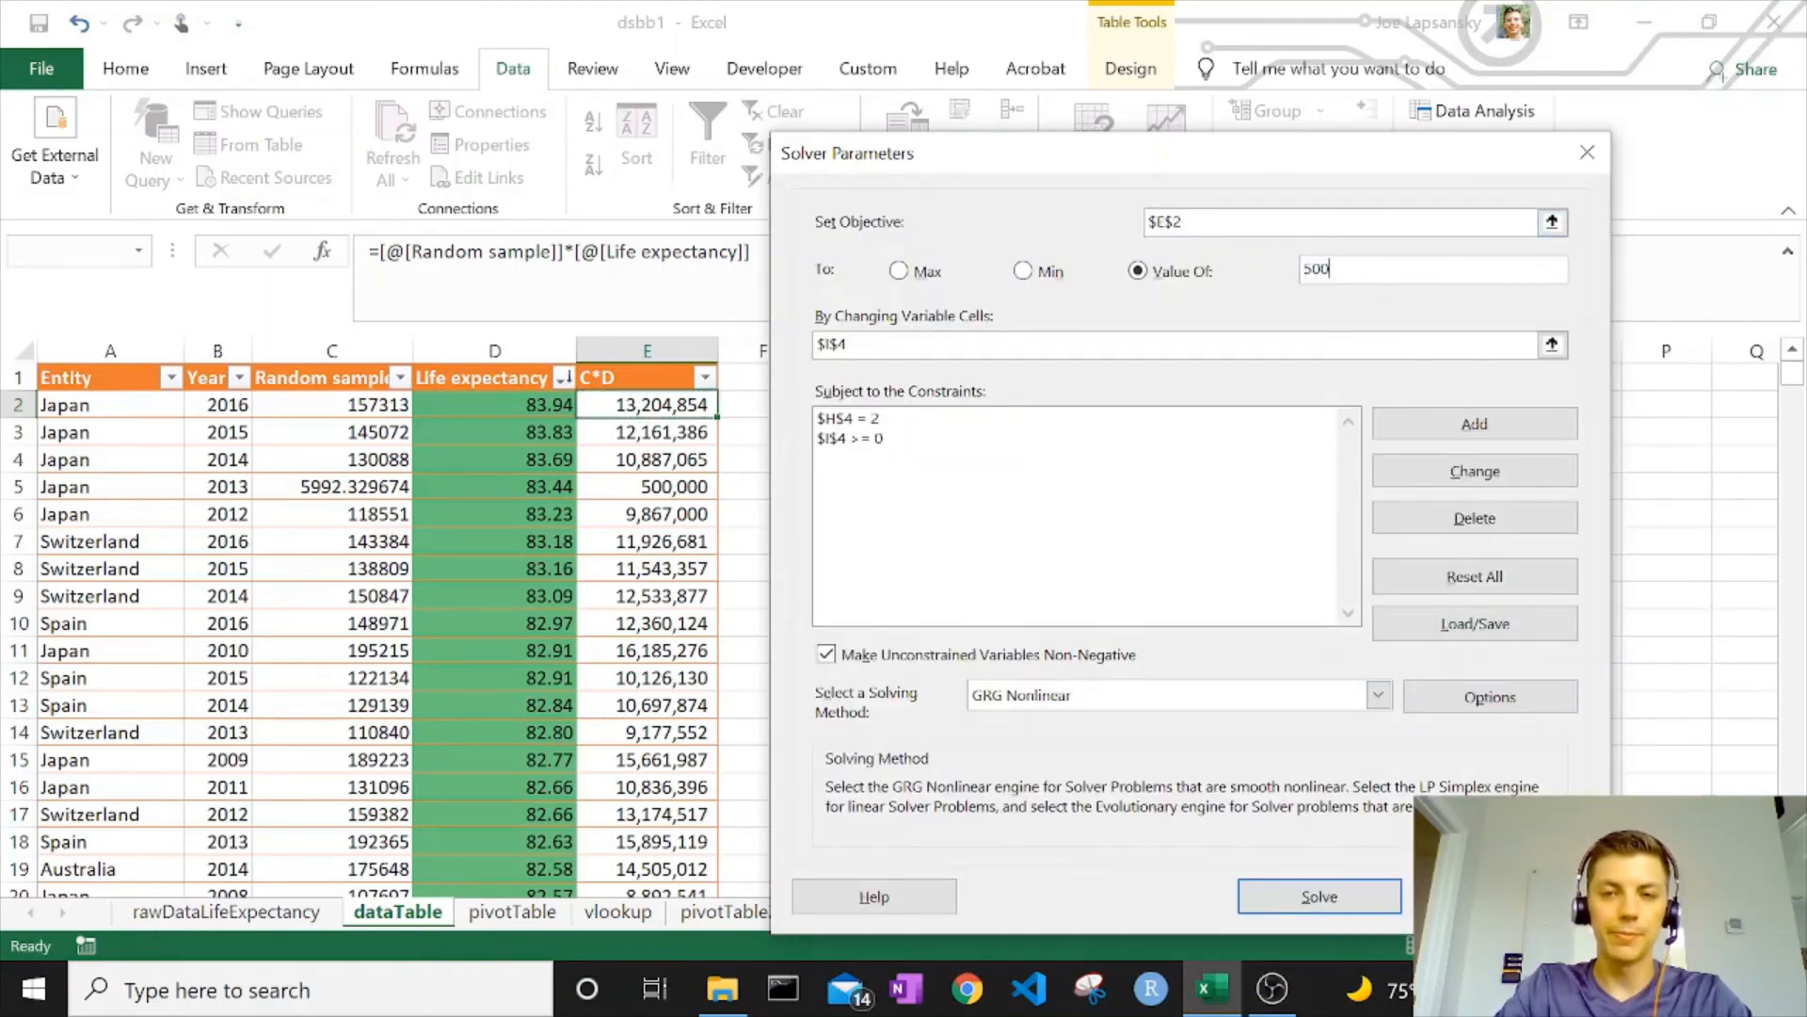
{"action": "type", "text": "500000"}
{"action": "left_click", "coordinate": [1551, 345]}
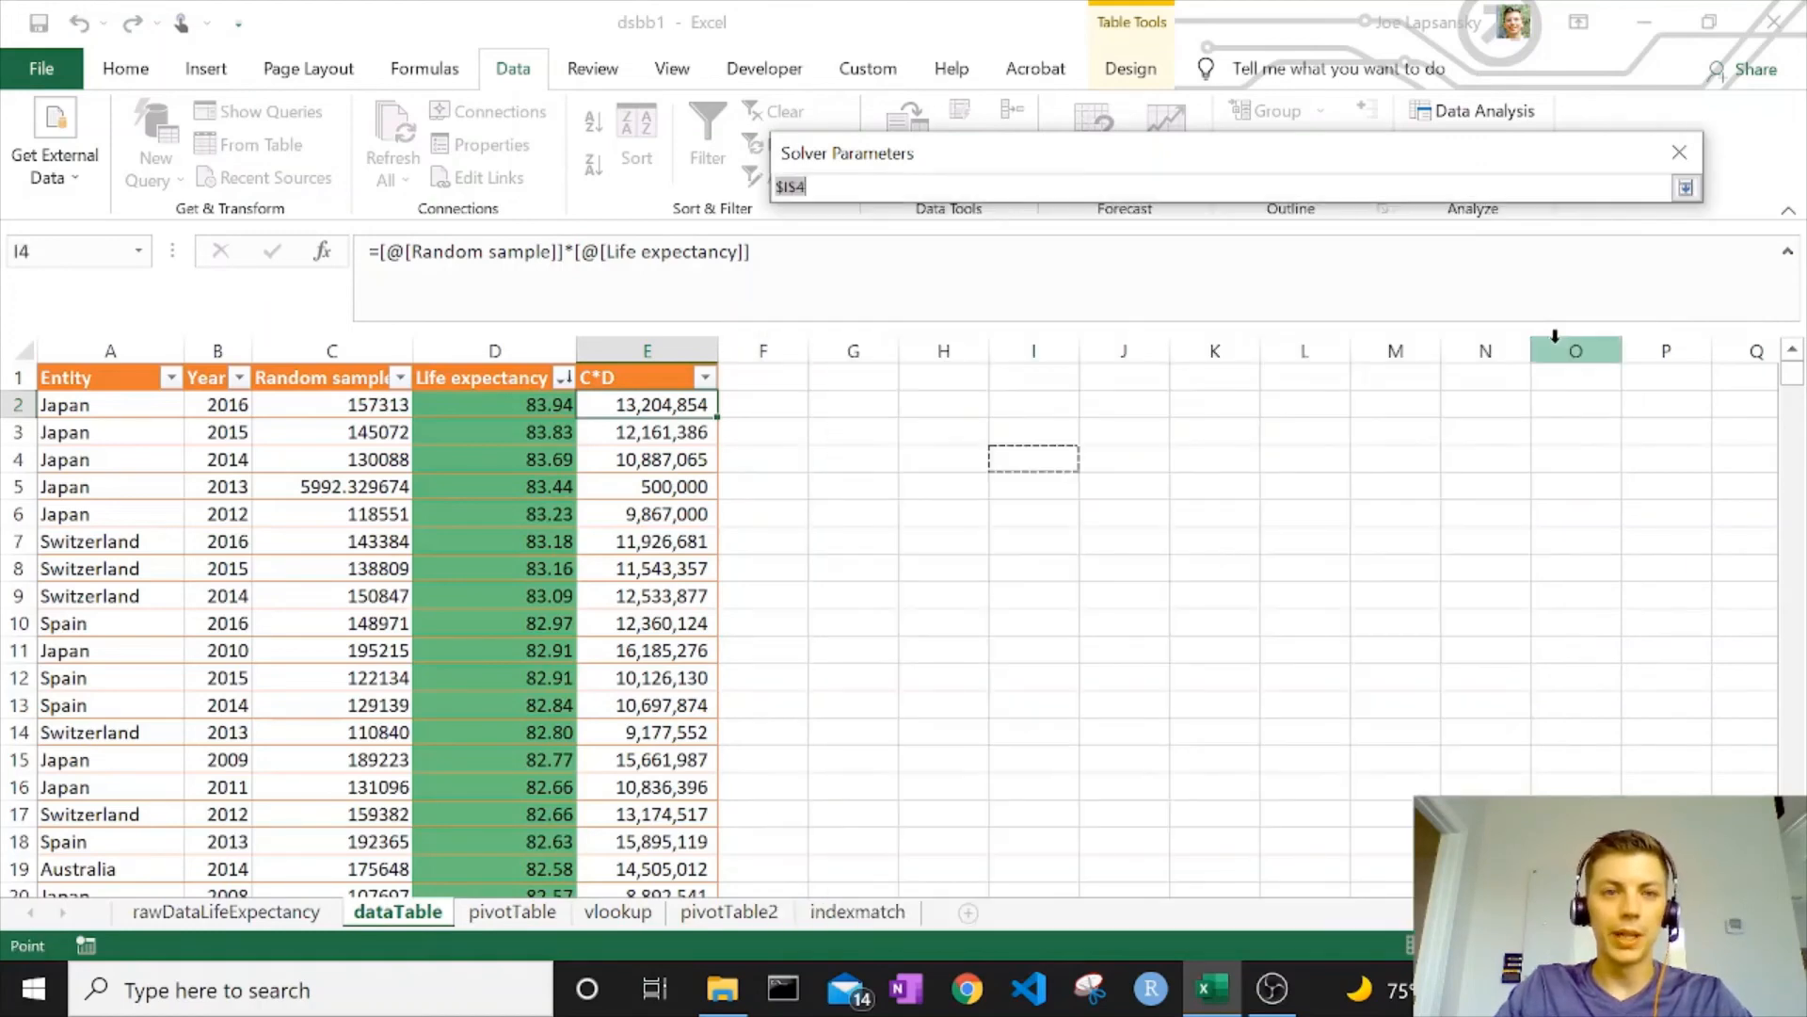
{"action": "left_click", "coordinate": [303, 412]}
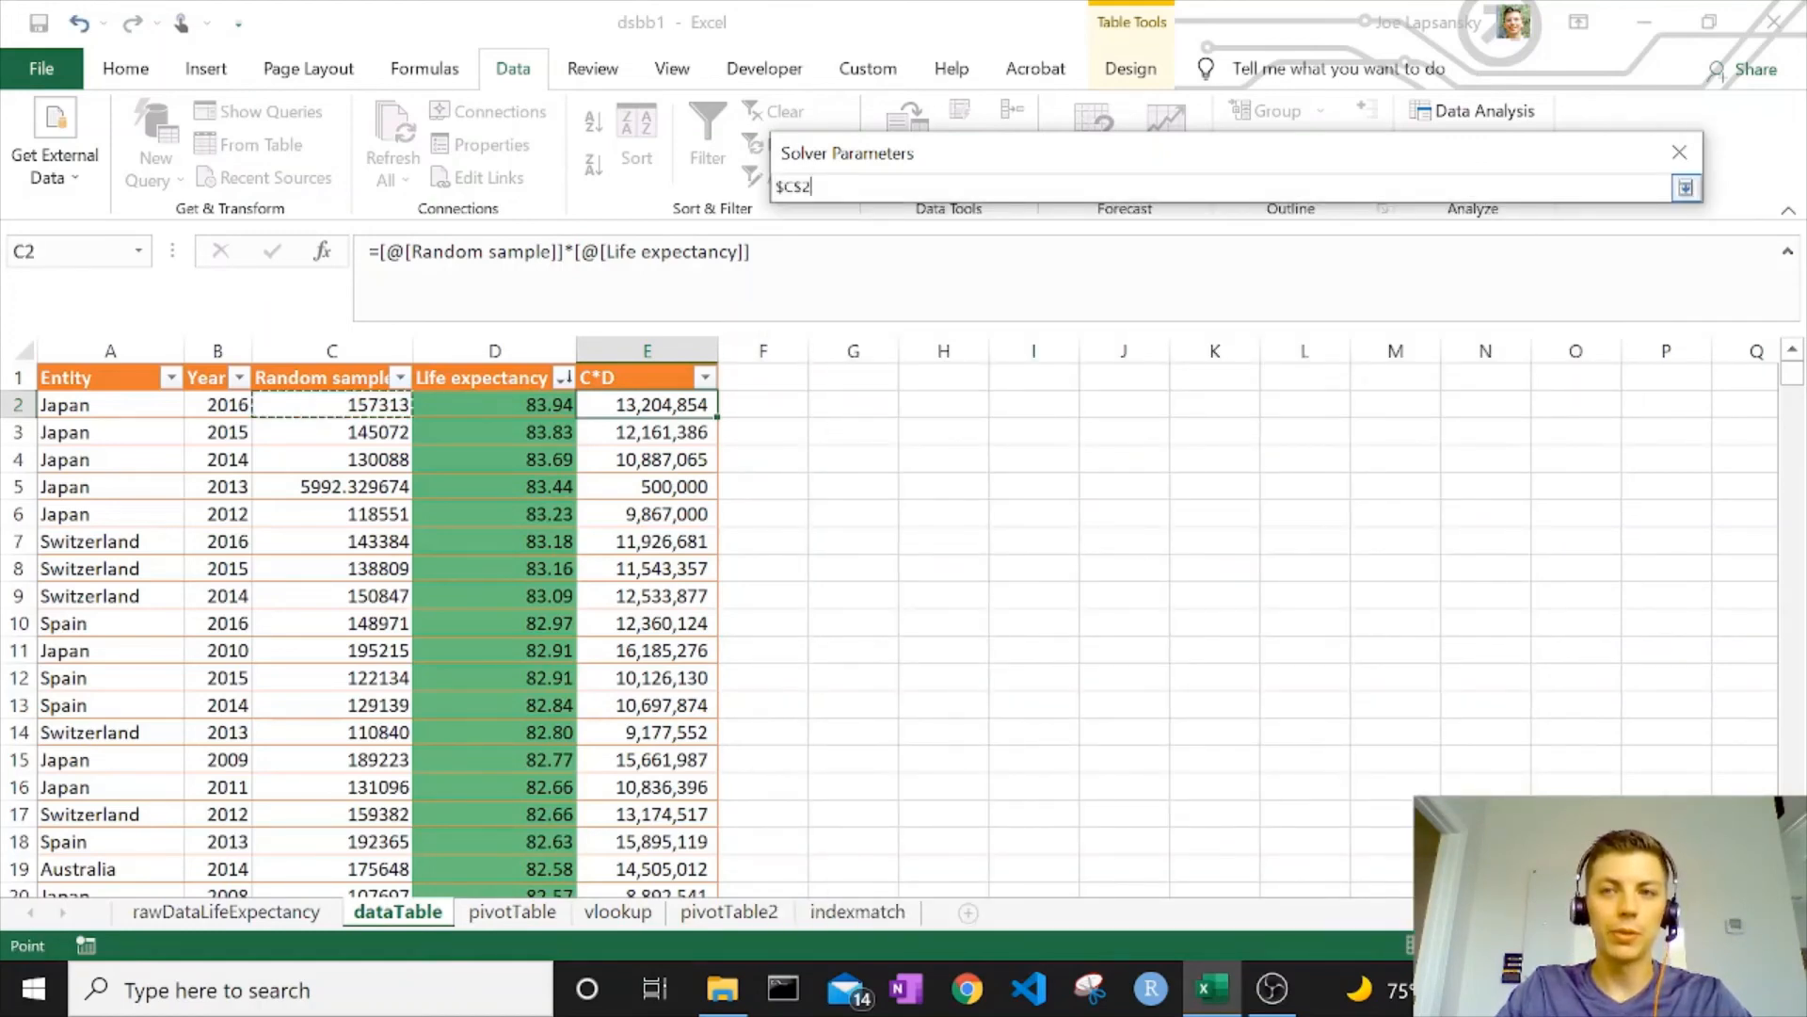
{"action": "left_click", "coordinate": [1684, 188]}
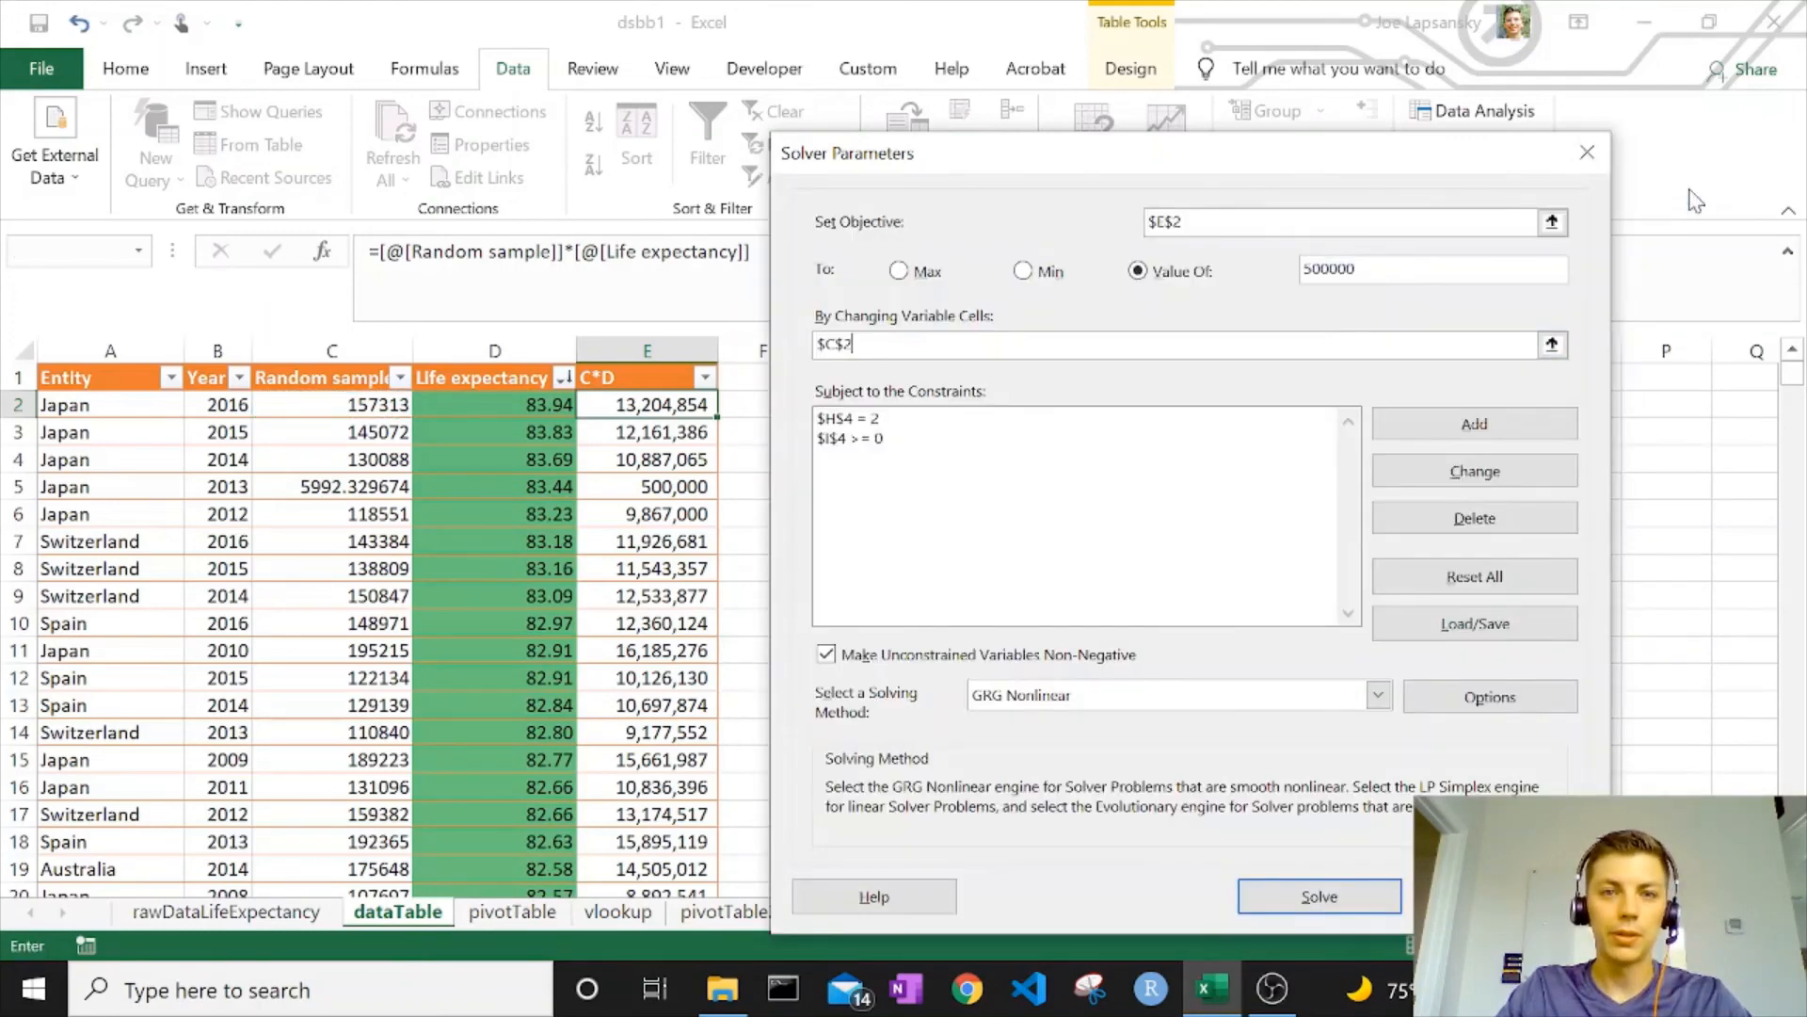
Change the constraint to $C$2 >= 0, delete $H$4 = 2, and solve
{"action": "left_click", "coordinate": [868, 440]}
{"action": "left_click", "coordinate": [1382, 480]}
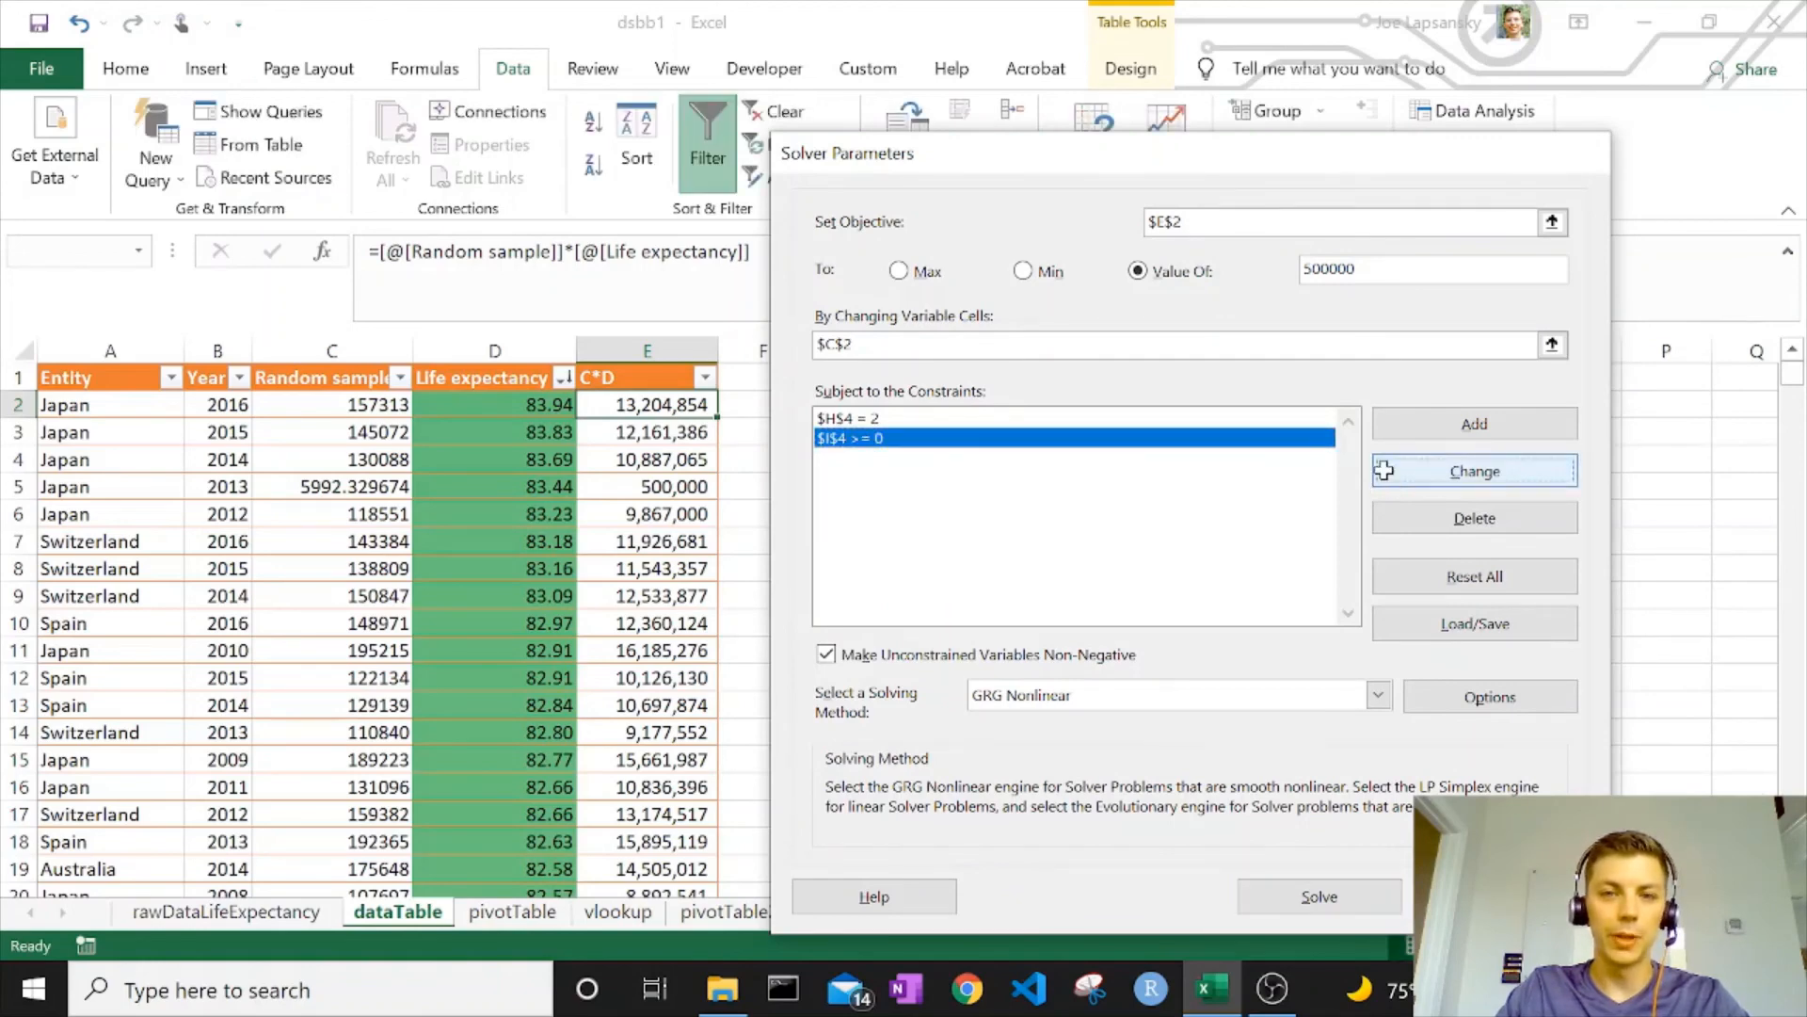
{"action": "left_click", "coordinate": [375, 405]}
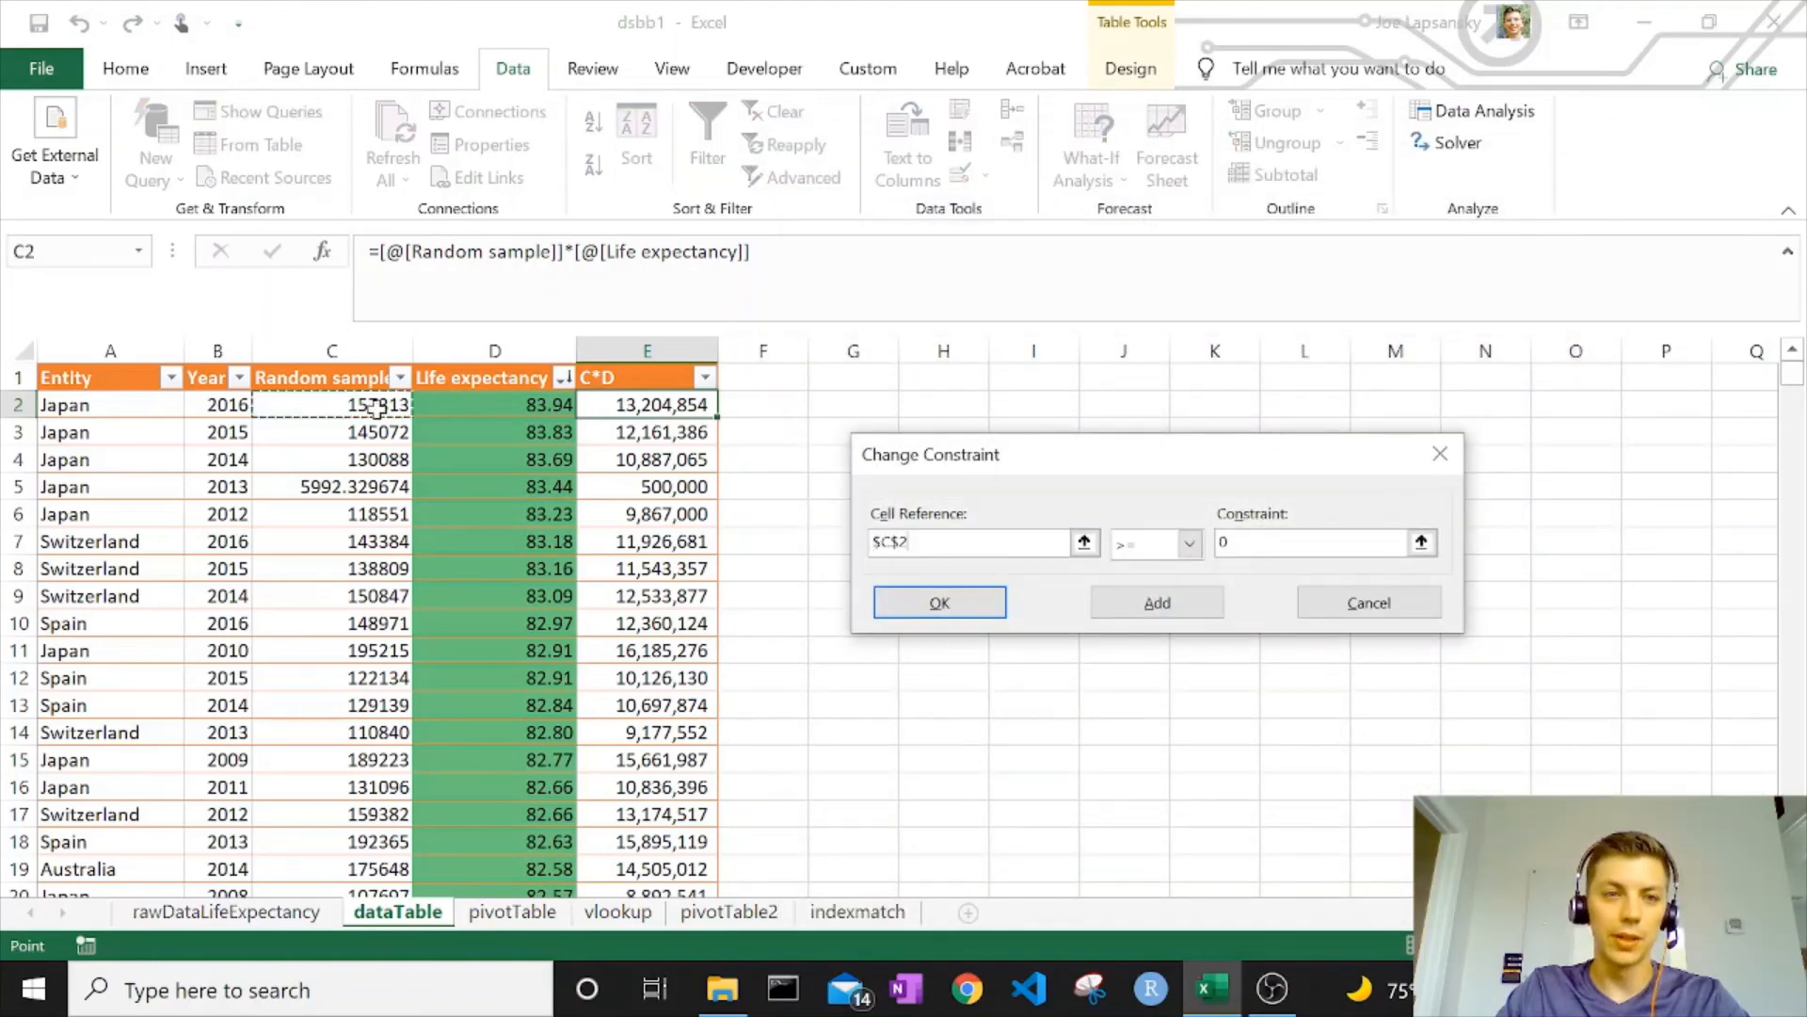
{"action": "left_click", "coordinate": [984, 604]}
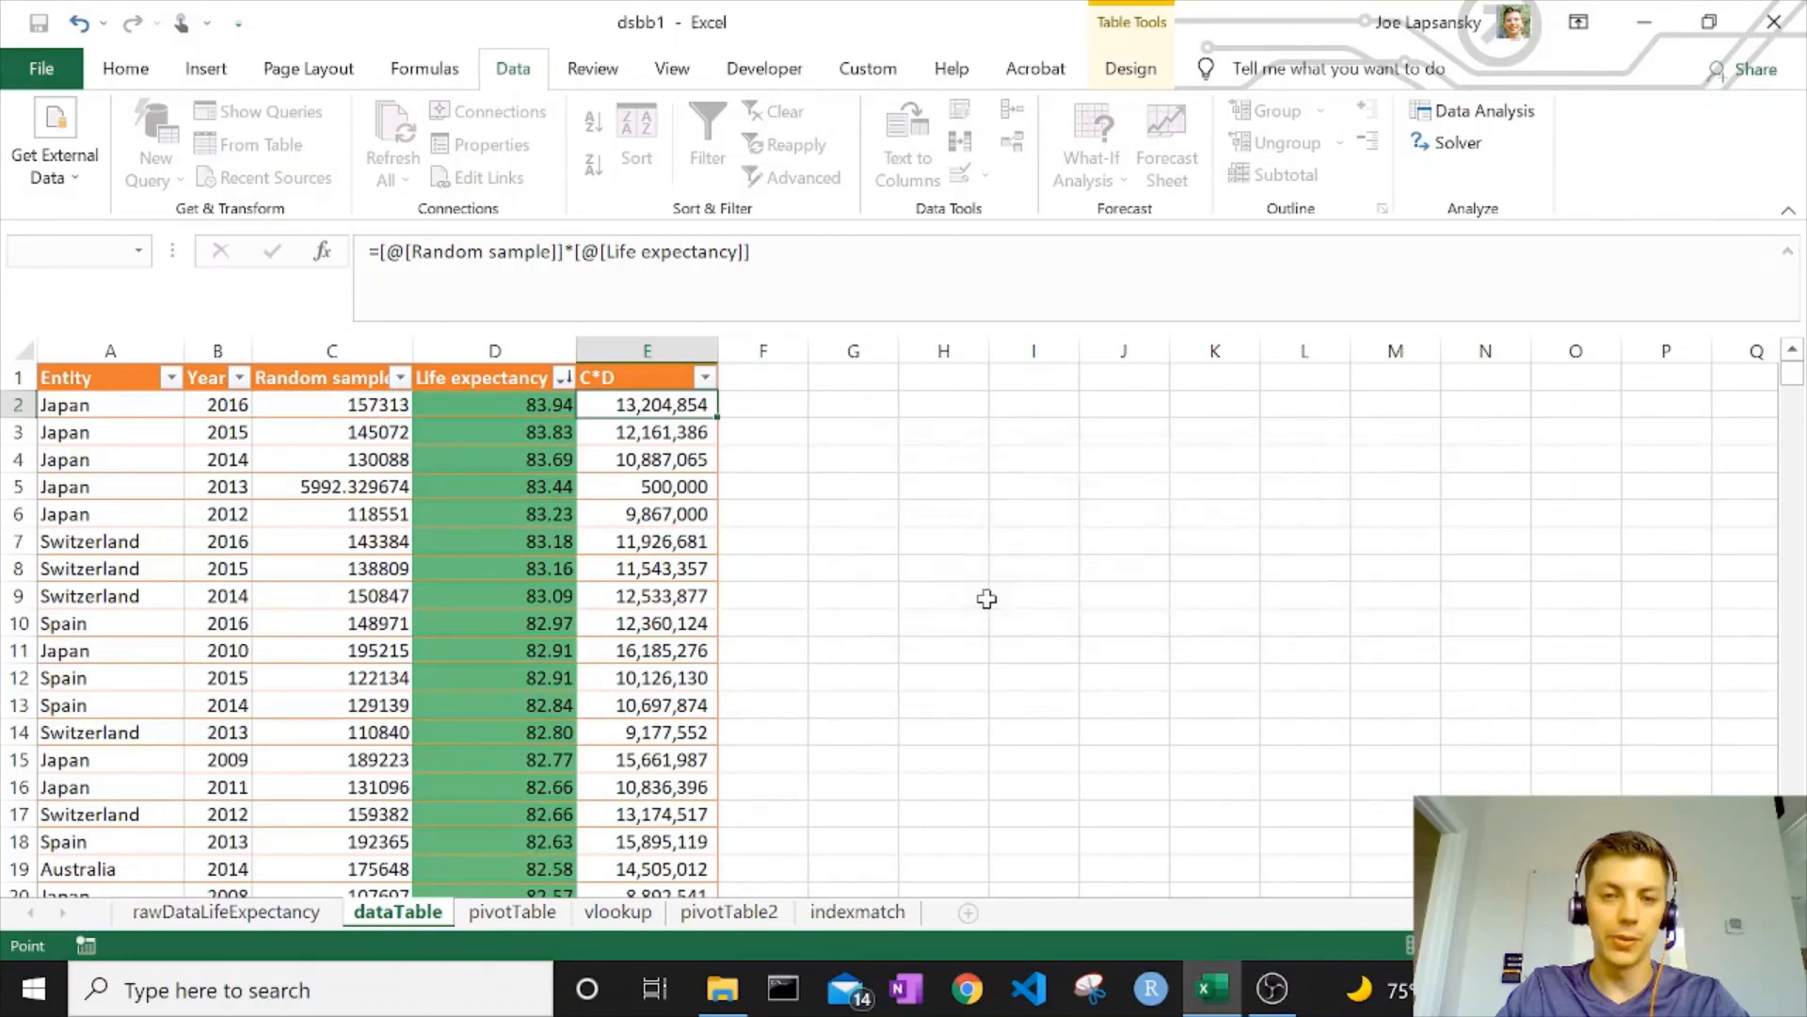
{"action": "left_click", "coordinate": [812, 439]}
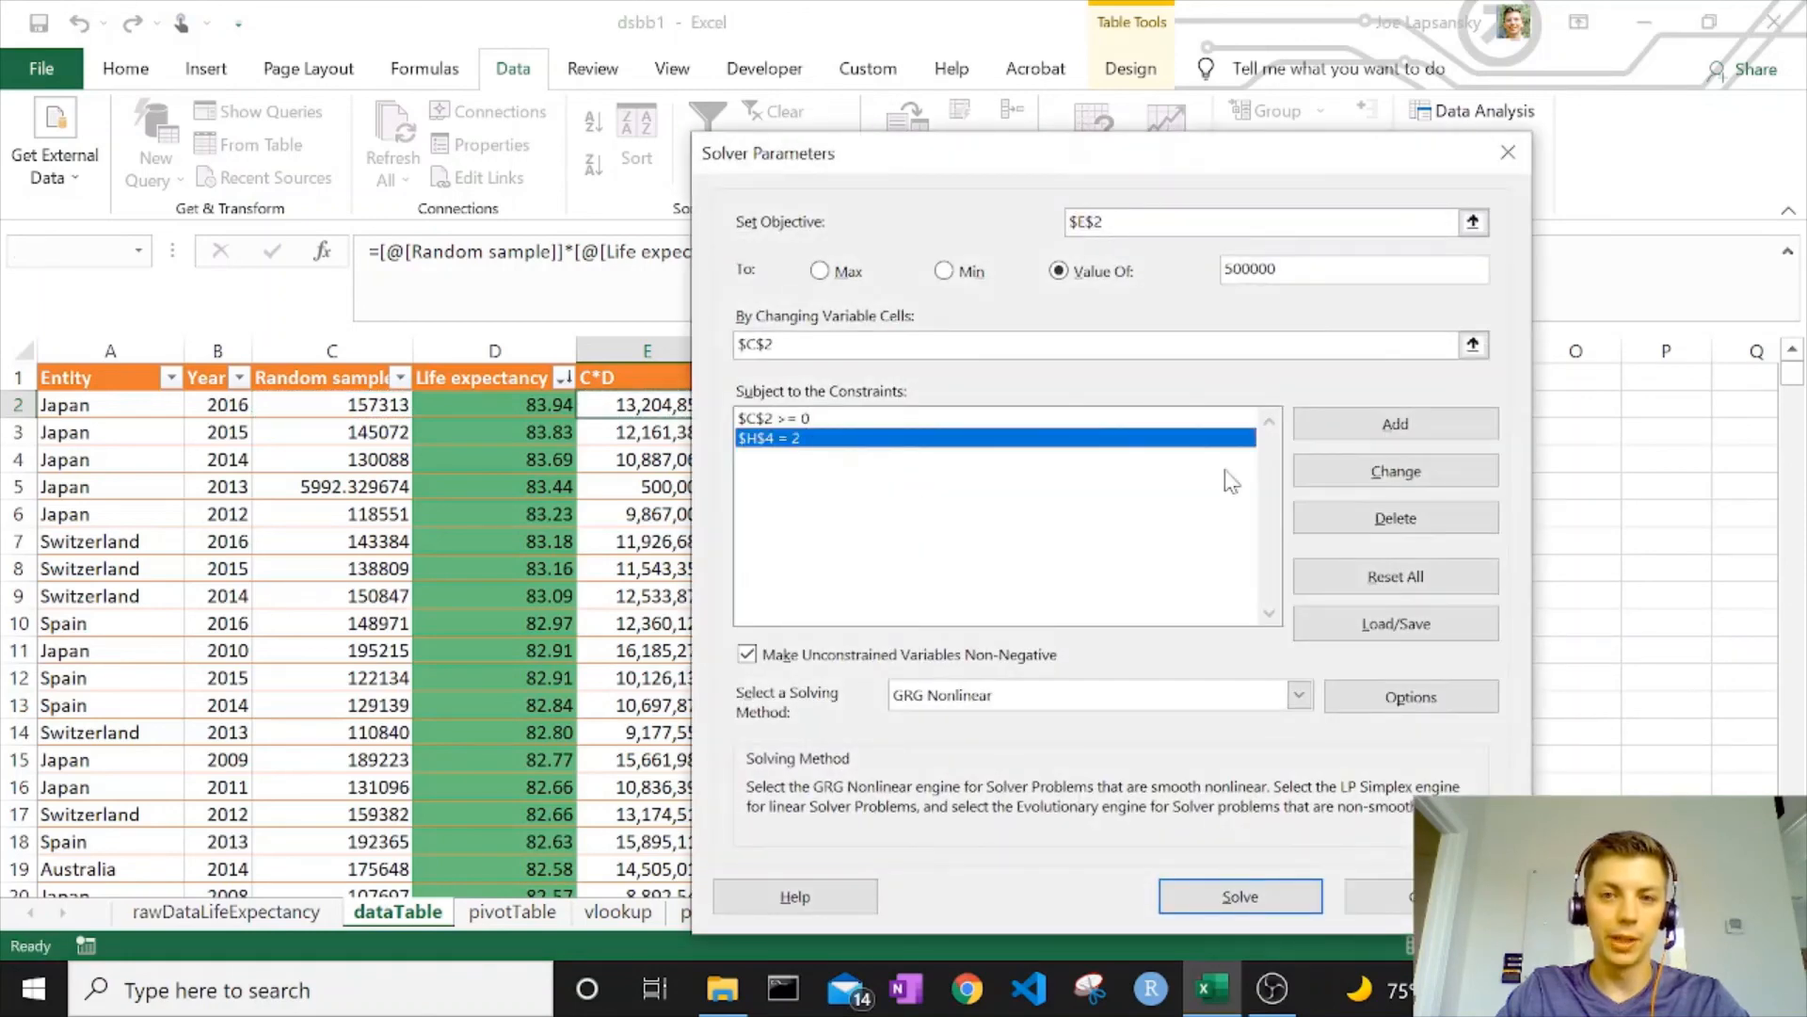
{"action": "left_click", "coordinate": [1381, 506]}
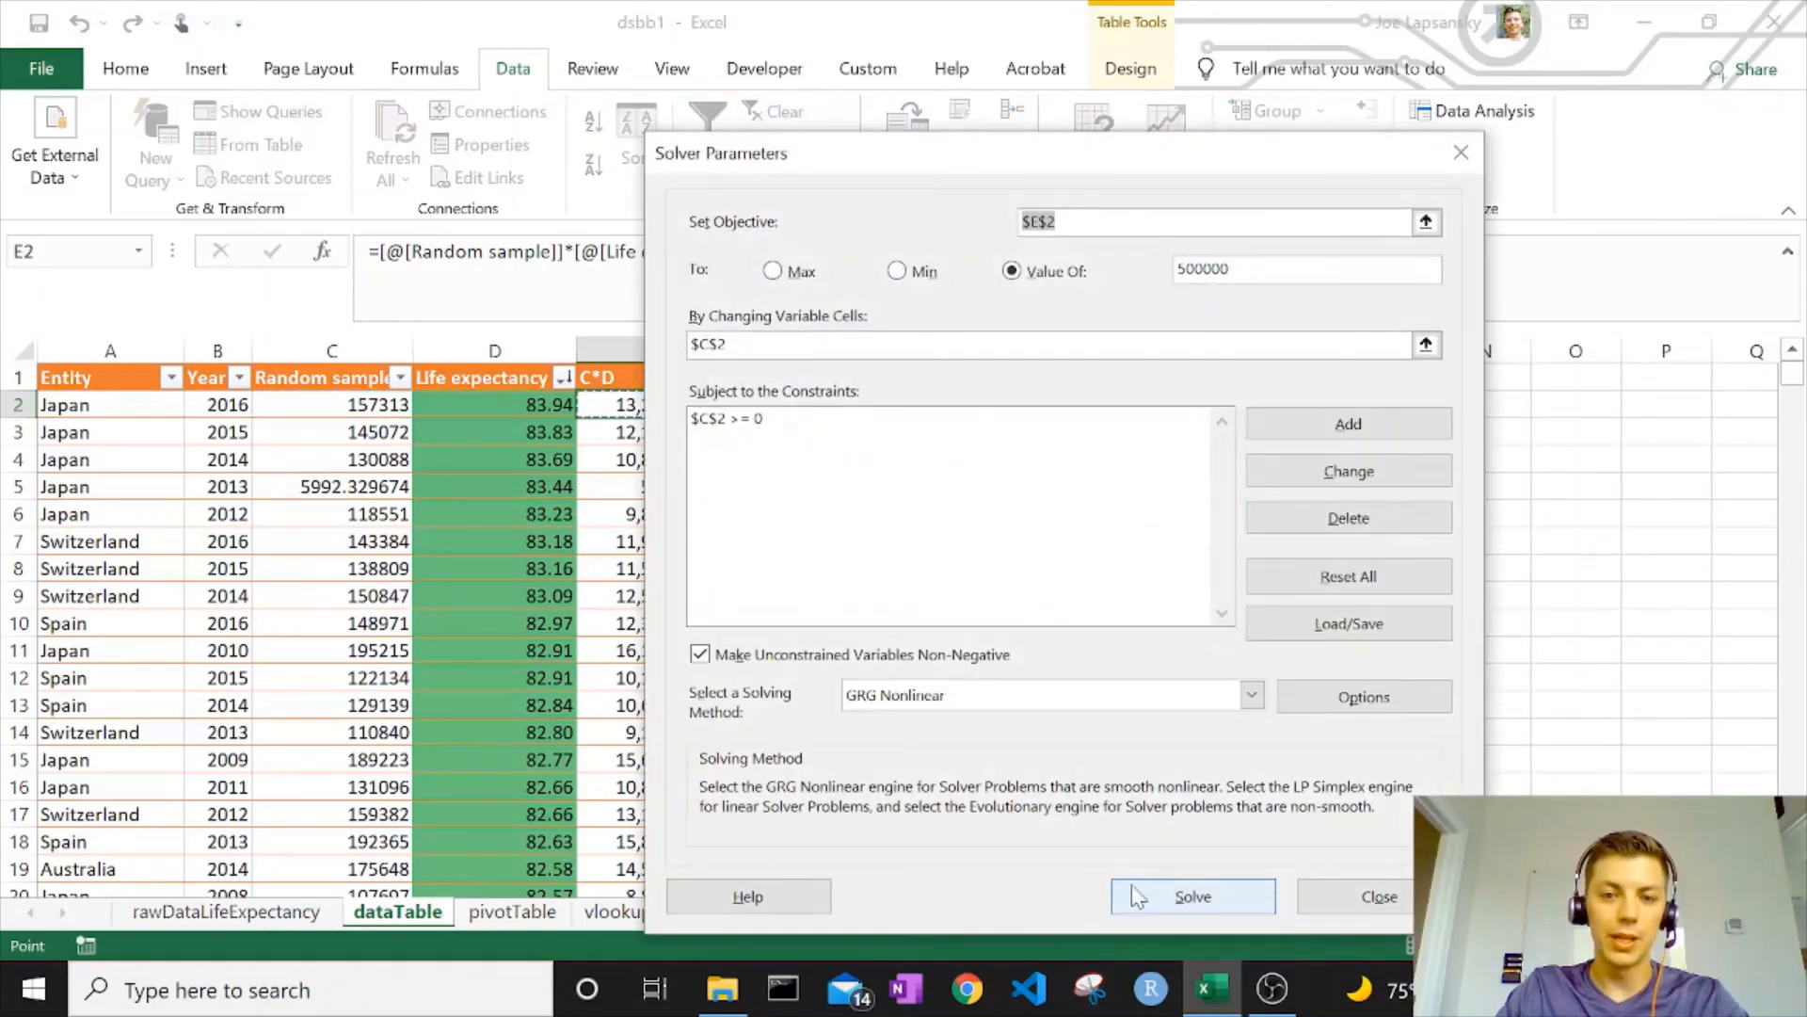
{"action": "left_click", "coordinate": [1133, 882]}
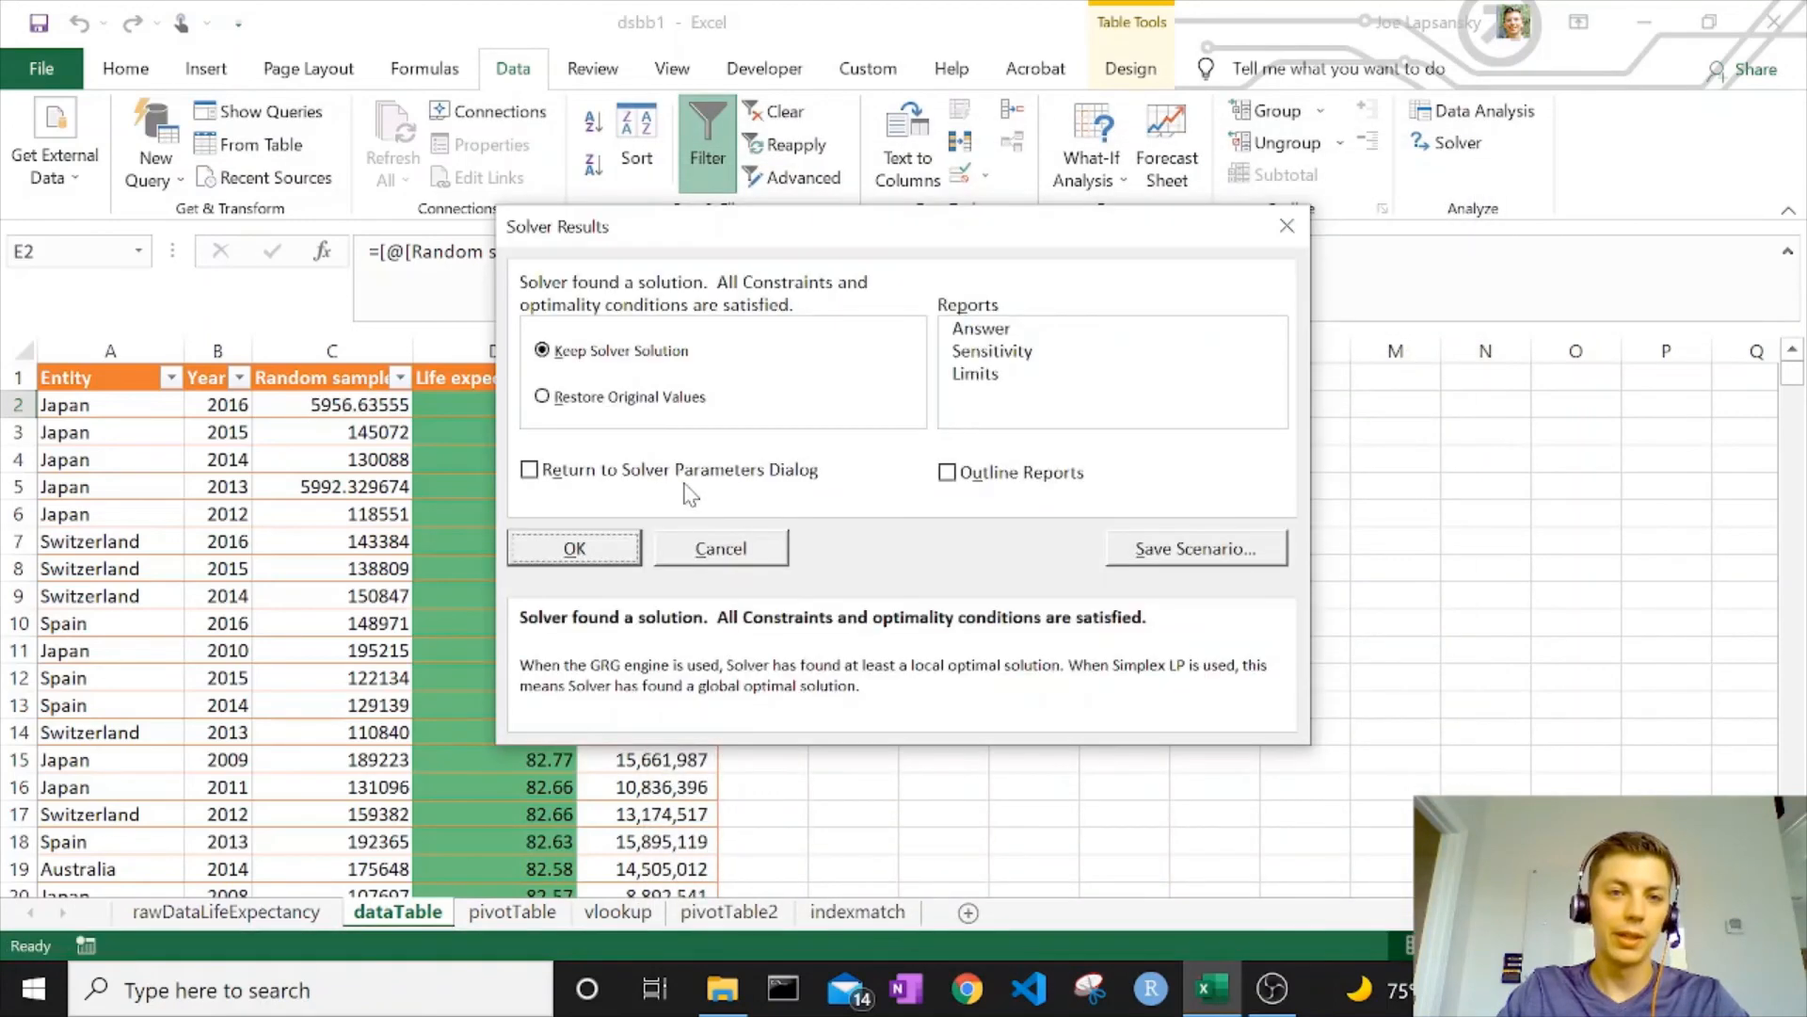
Keep the Solver solution and verify E2 now shows 500,000 with the new C2 value
{"action": "left_click", "coordinate": [576, 549]}
{"action": "left_click_drag", "start_coordinate": [328, 490], "coordinate": [678, 490]}
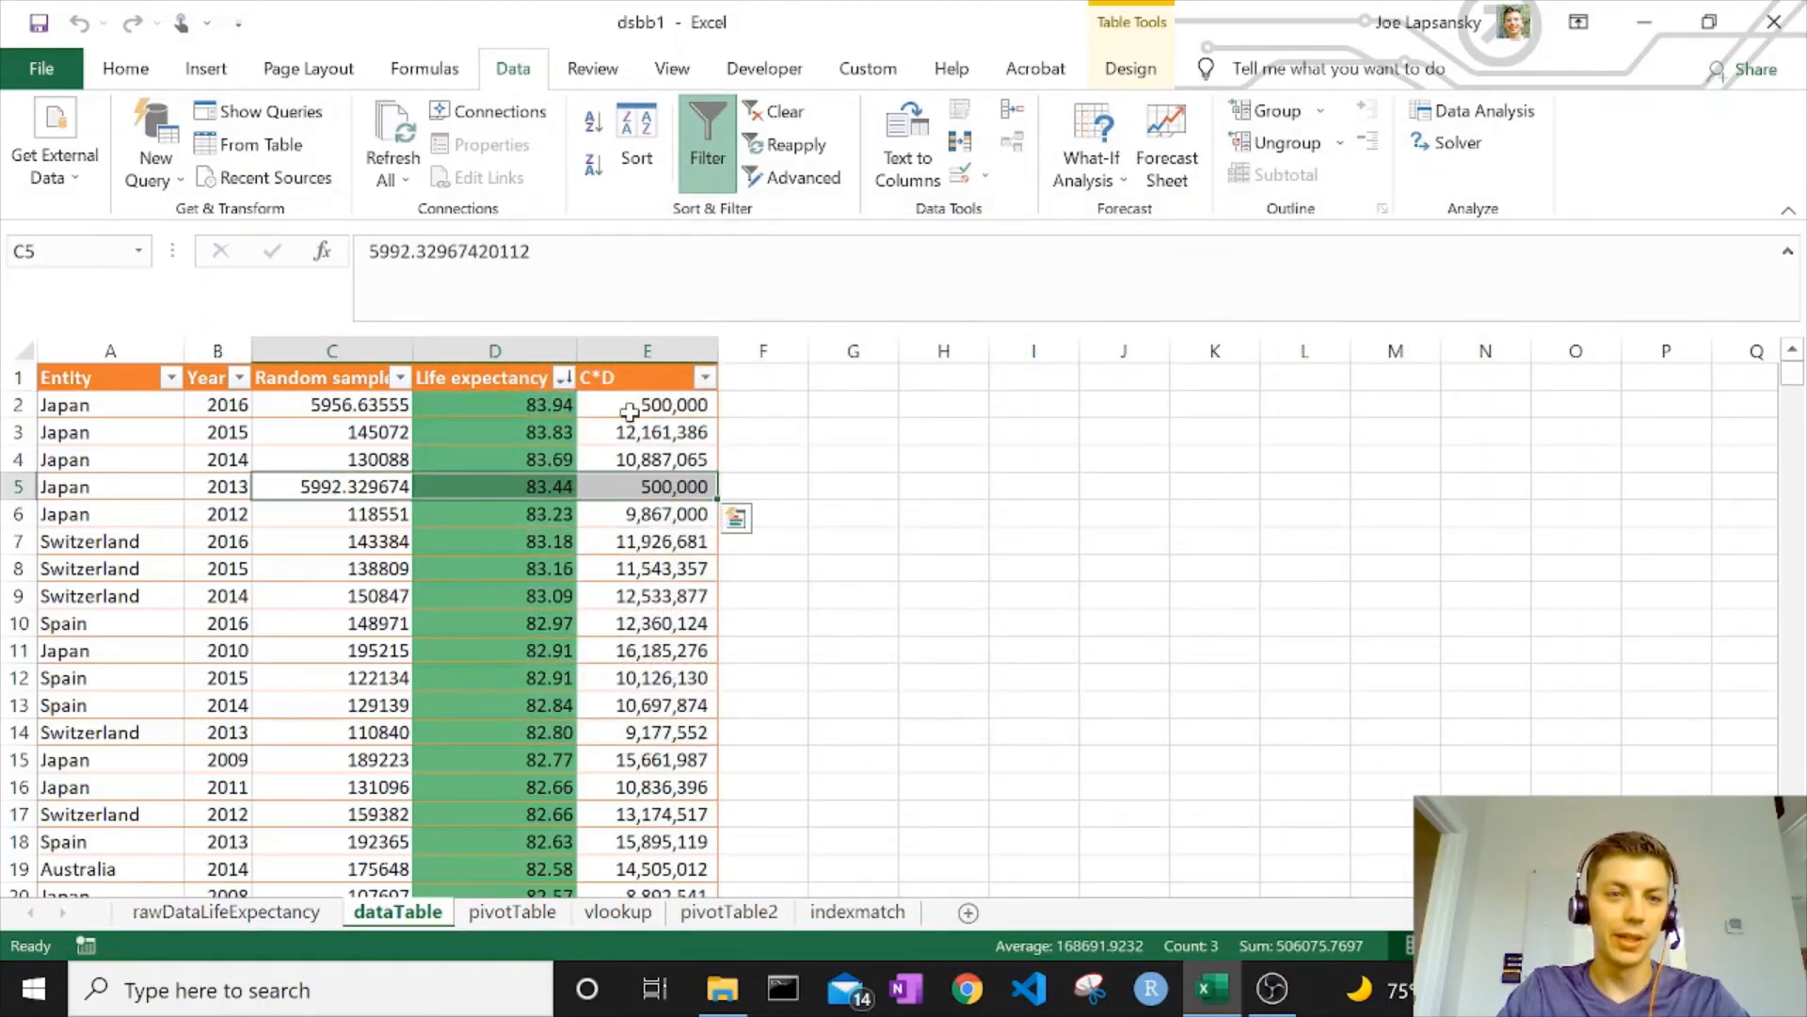
{"action": "left_click", "coordinate": [678, 404]}
{"action": "left_click", "coordinate": [353, 407]}
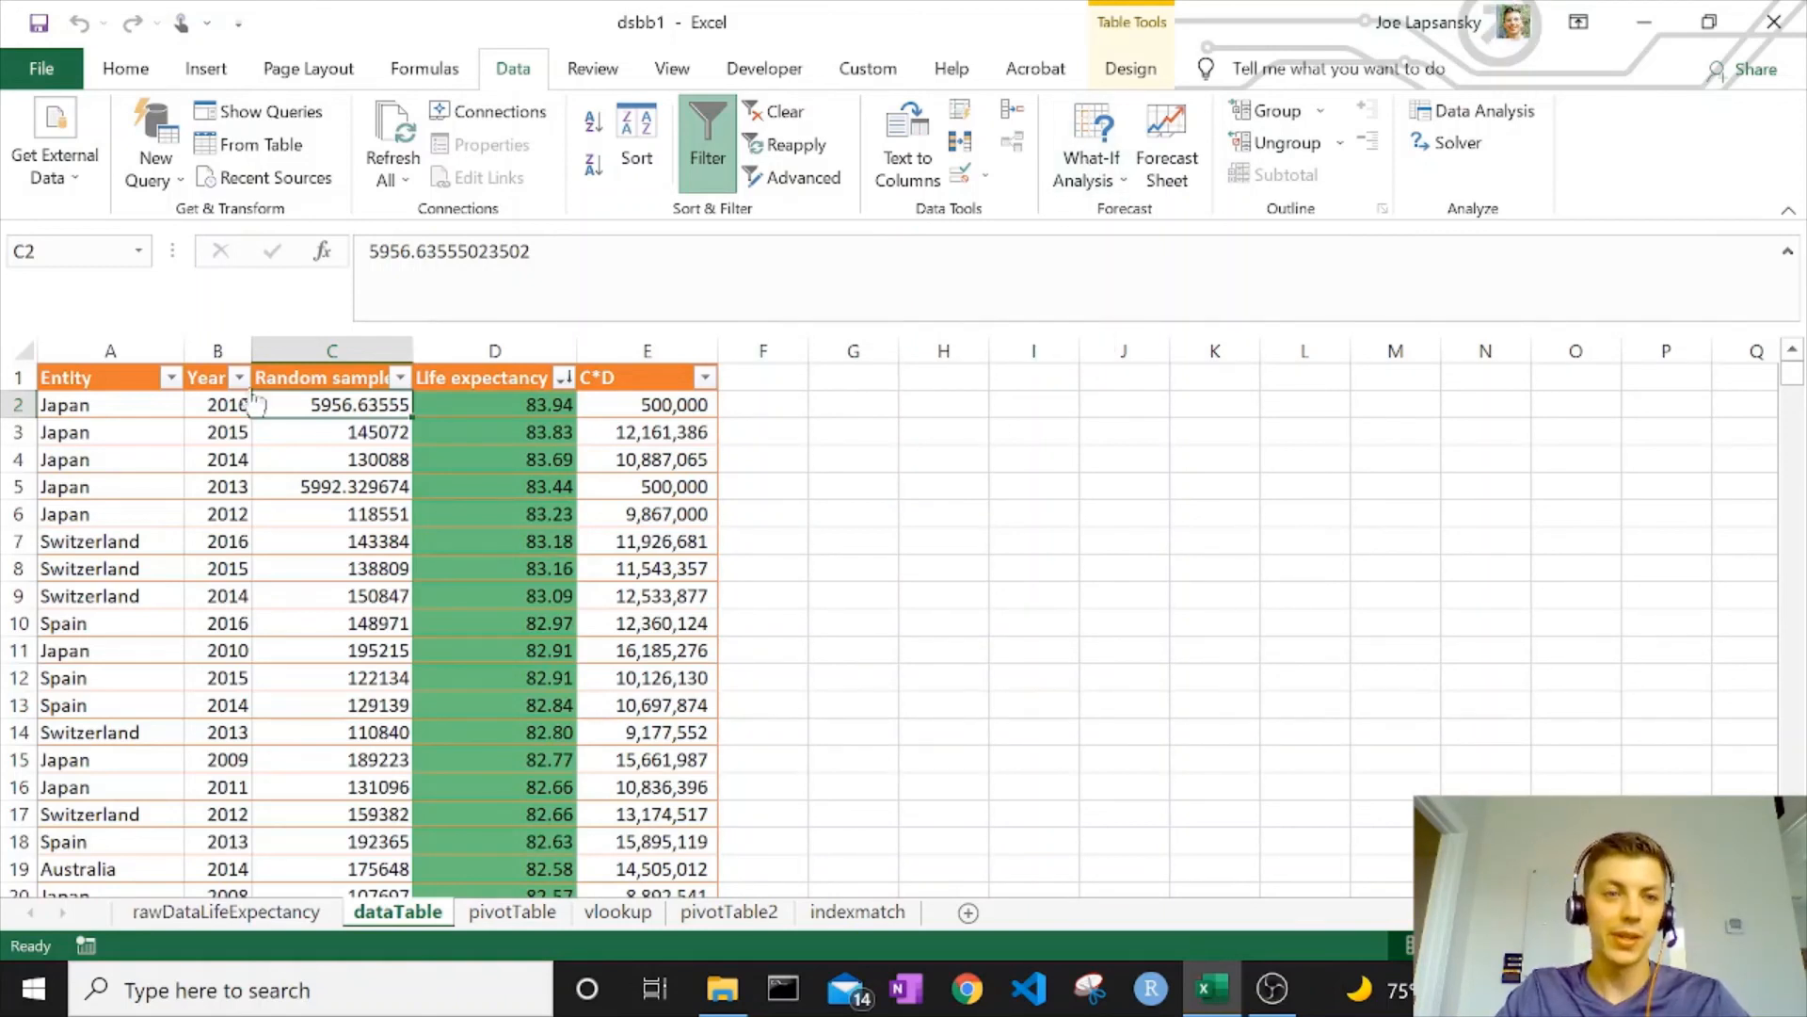
Format C2:C5 as Number with one decimal place, e.g. 5956.6 and 145072.0
{"action": "left_click_drag", "start_coordinate": [358, 405], "coordinate": [357, 486]}
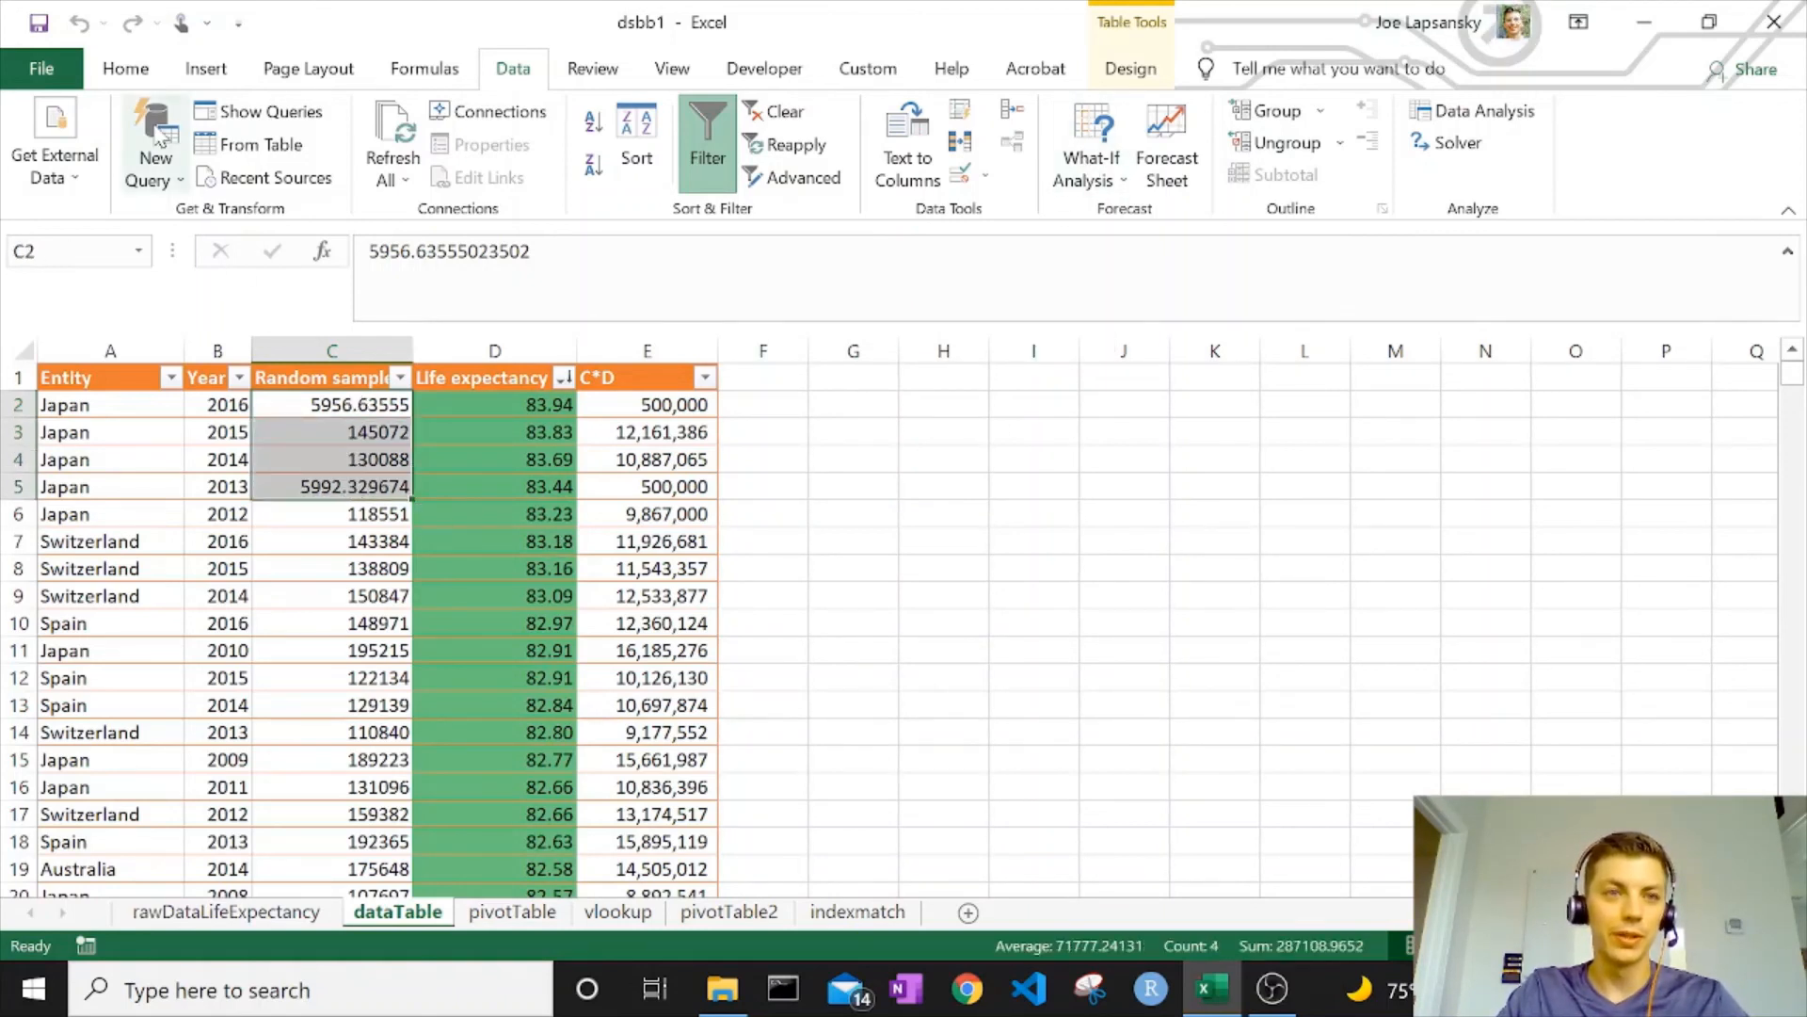
{"action": "left_click", "coordinate": [125, 68]}
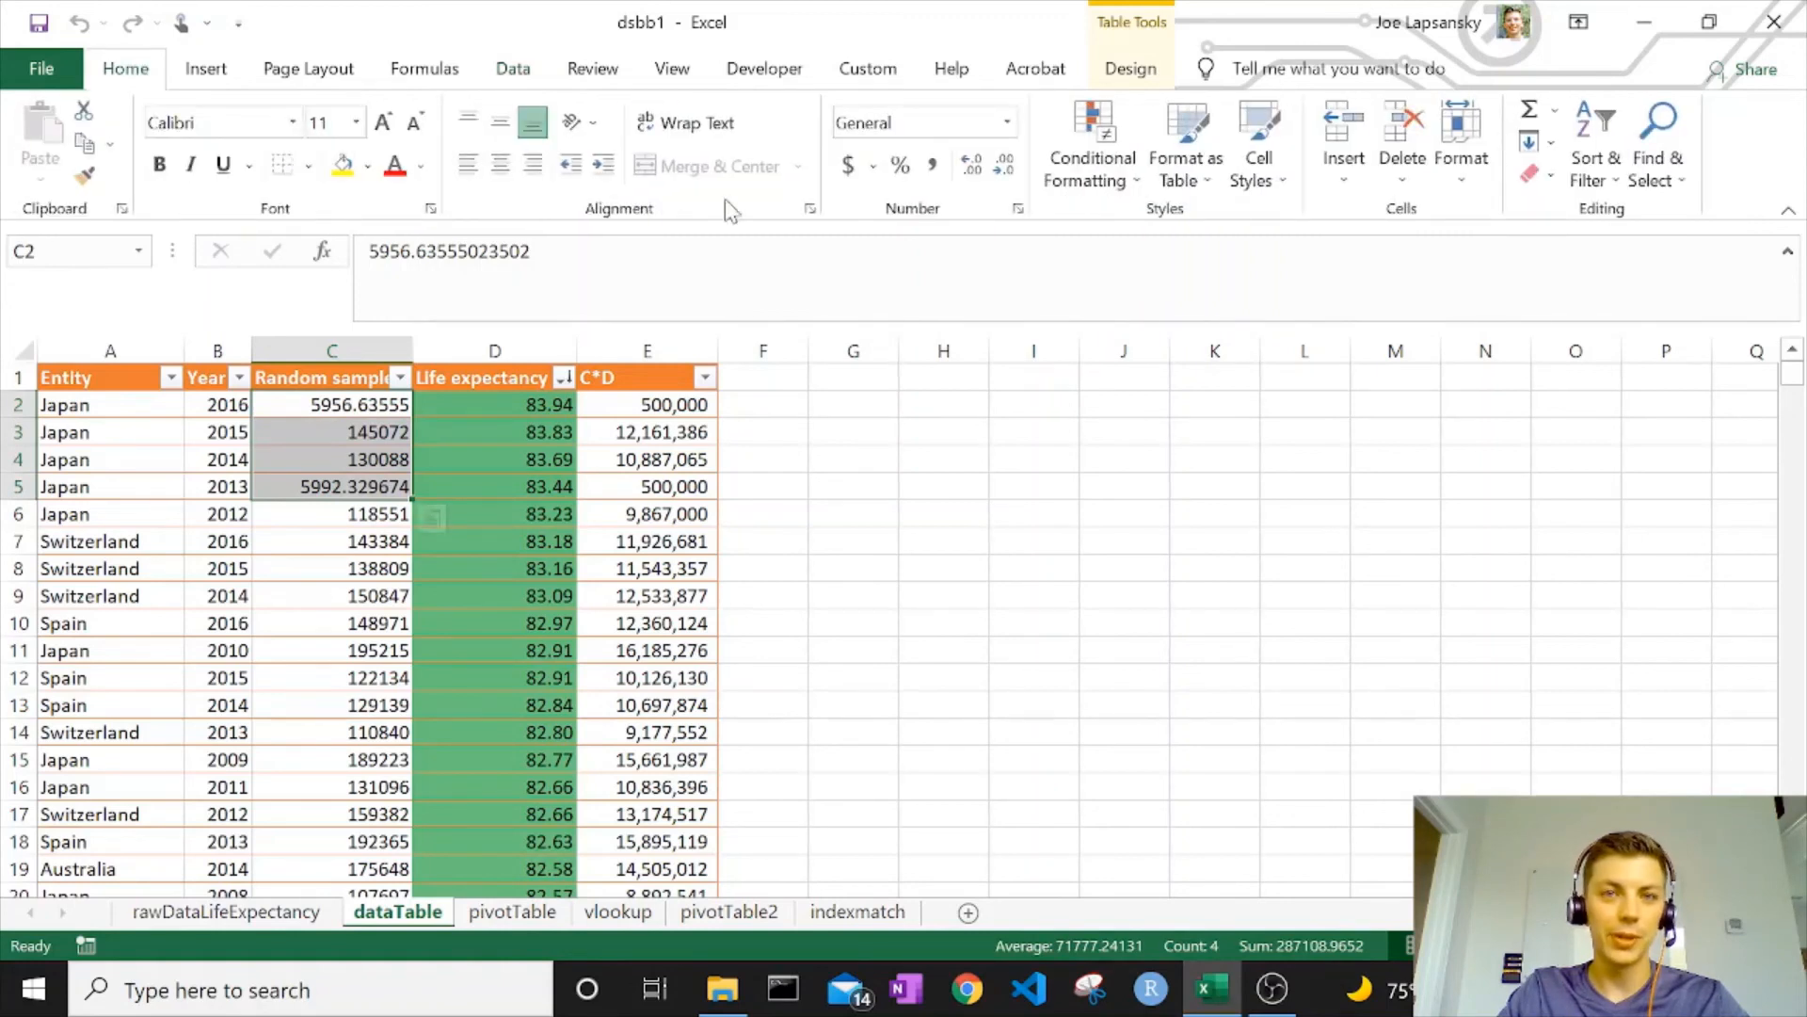
{"action": "left_click", "coordinate": [1003, 167]}
{"action": "left_click", "coordinate": [1003, 166]}
{"action": "left_click", "coordinate": [1005, 170]}
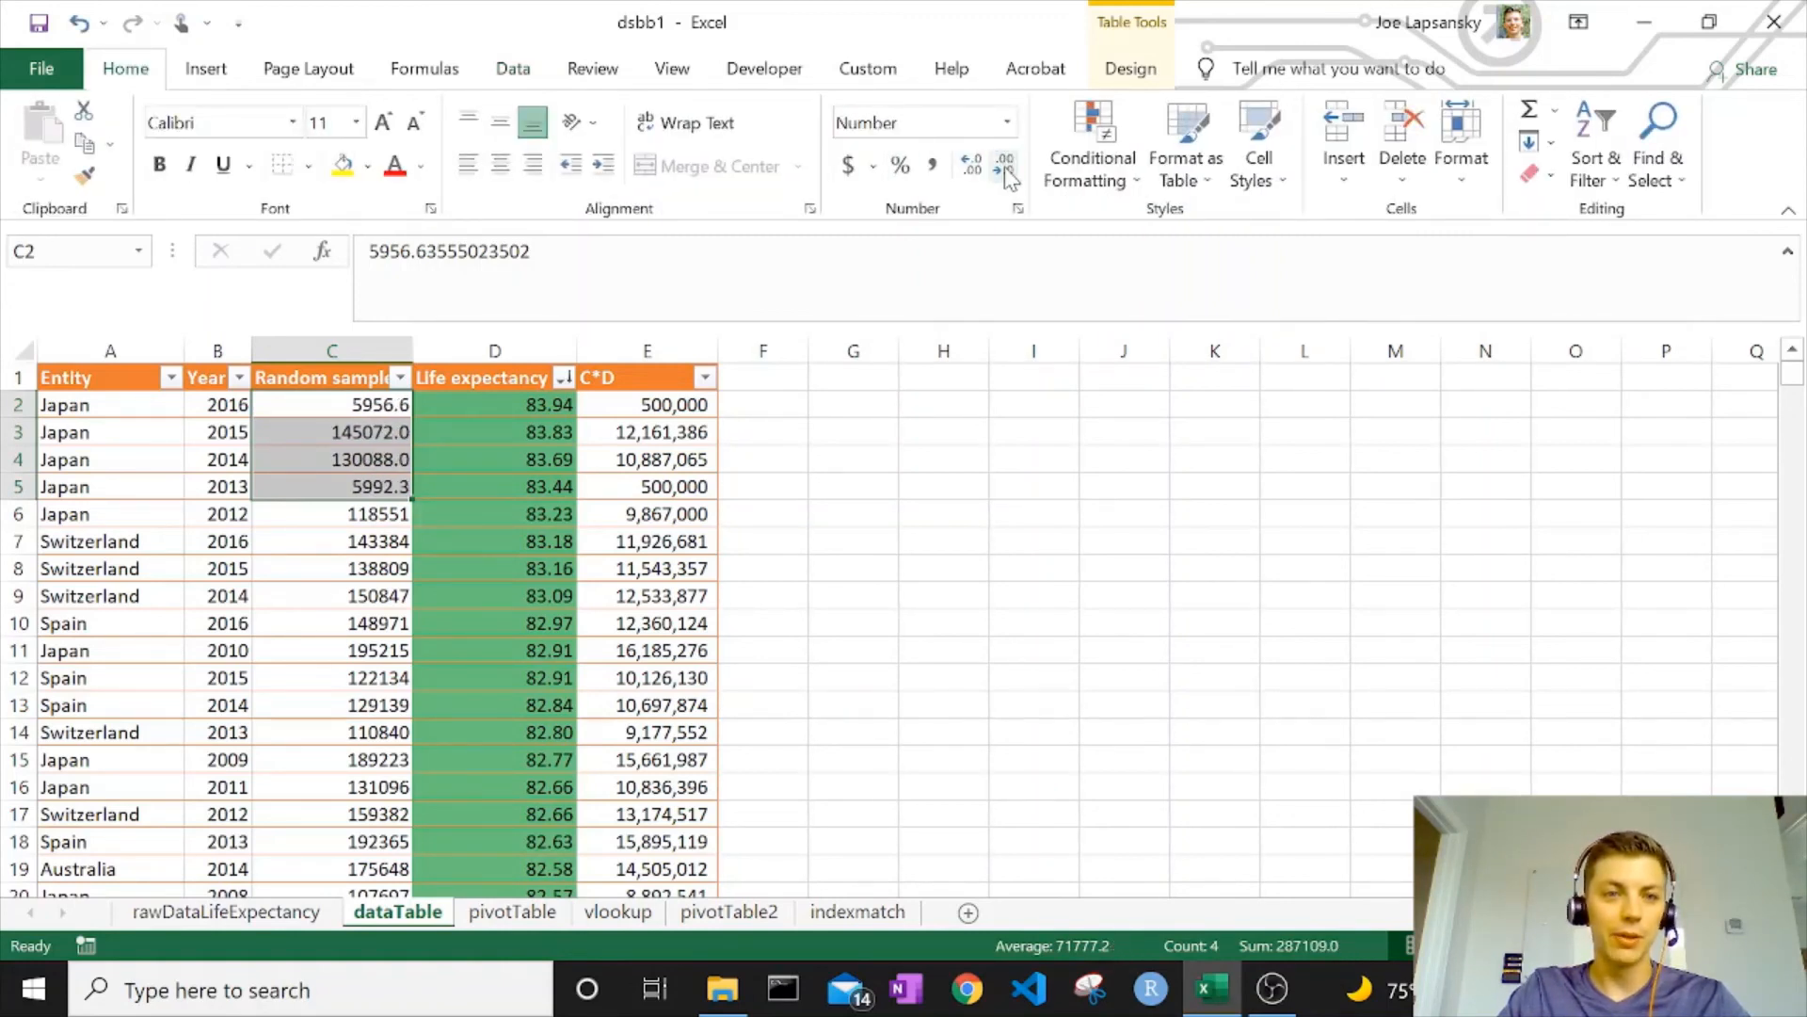